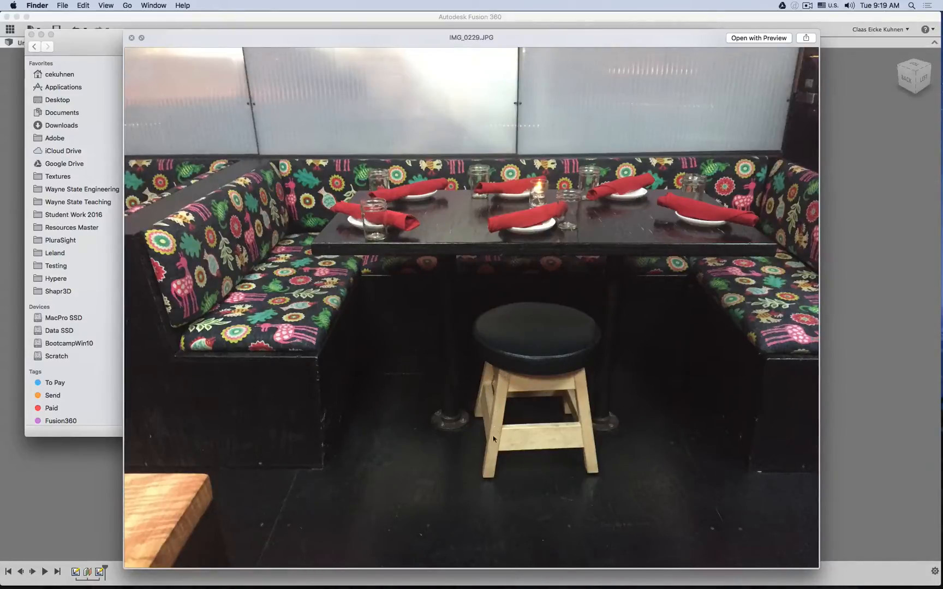
# Switch to Fusion 360 and, with the timeline rolled back, open the Bottom sketch to examine its dimensions and constraints.
pyautogui.click(857, 245)
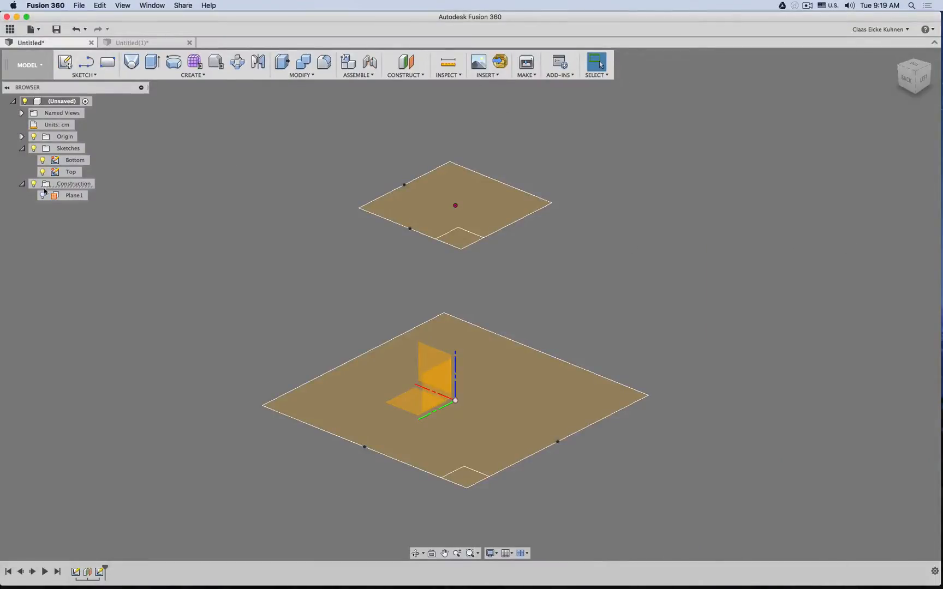
pyautogui.moveTo(104, 569); pyautogui.dragTo(81, 570)
pyautogui.moveTo(250, 398)
pyautogui.keyDown('shift'); pyautogui.mouseDown(button='middle')
pyautogui.moveTo(467, 415)
pyautogui.moveTo(626, 289)
pyautogui.moveTo(619, 249)
pyautogui.mouseUp(button='middle'); pyautogui.keyUp('shift')
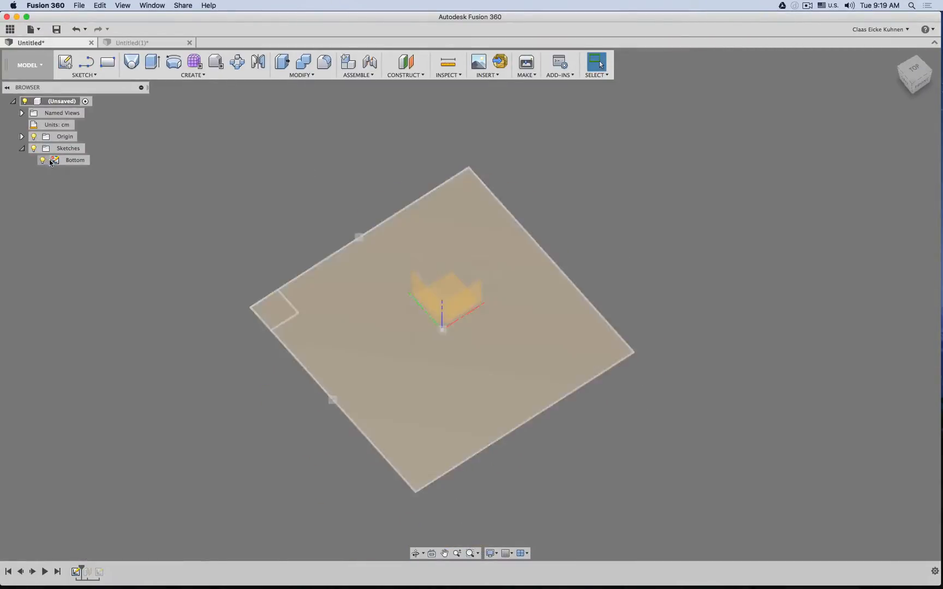
pyautogui.doubleClick(71, 160)
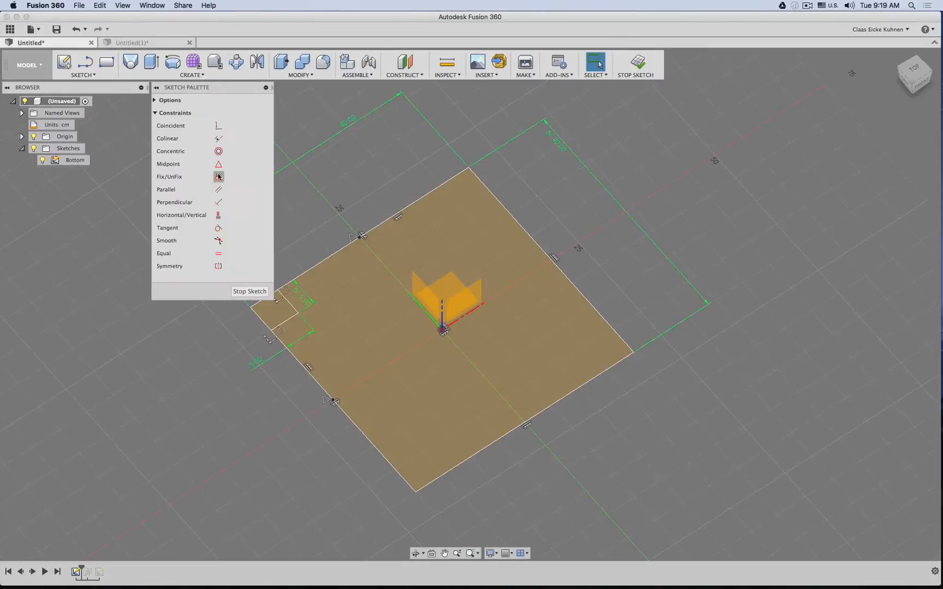
pyautogui.click(157, 87)
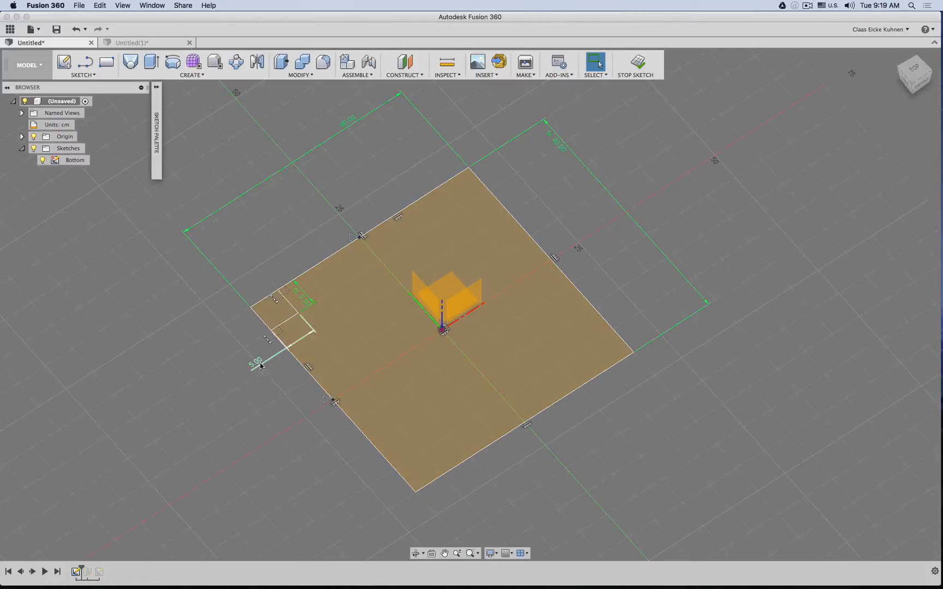
pyautogui.click(333, 401)
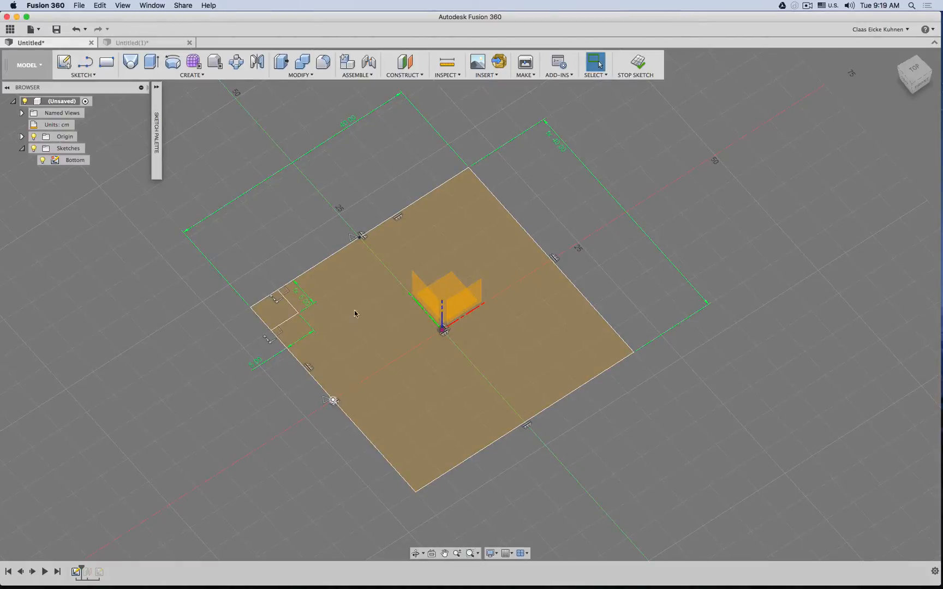
pyautogui.click(349, 245)
pyautogui.click(637, 63)
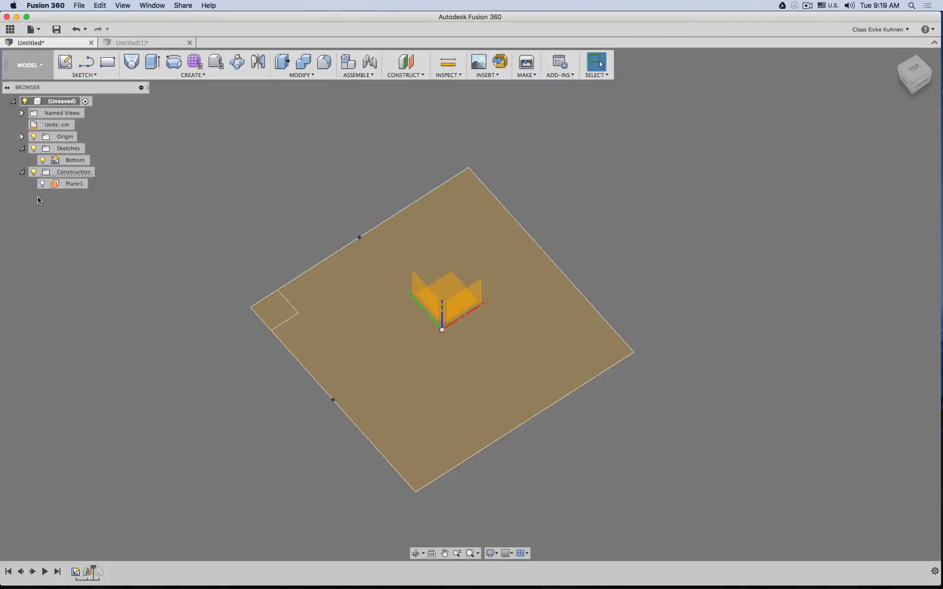
# Check the stool's dimensions in the Gravit Designer drawing in Safari, and set the offset construction plane's distance to 38 cm in Fusion 360.
pyautogui.keyDown('shift'); pyautogui.moveTo(202, 370); pyautogui.dragTo(207, 351, button='middle'); pyautogui.keyUp('shift')
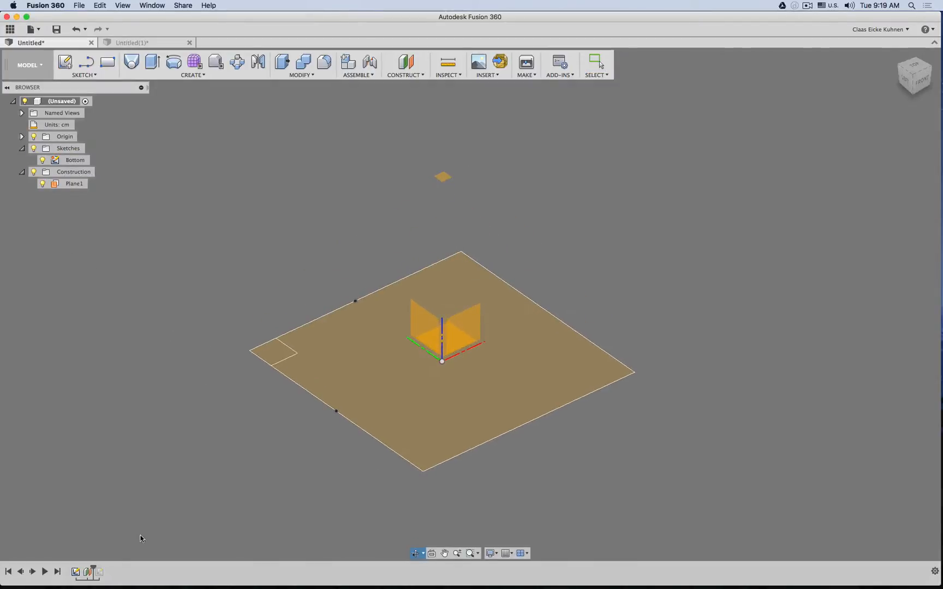
pyautogui.doubleClick(88, 572)
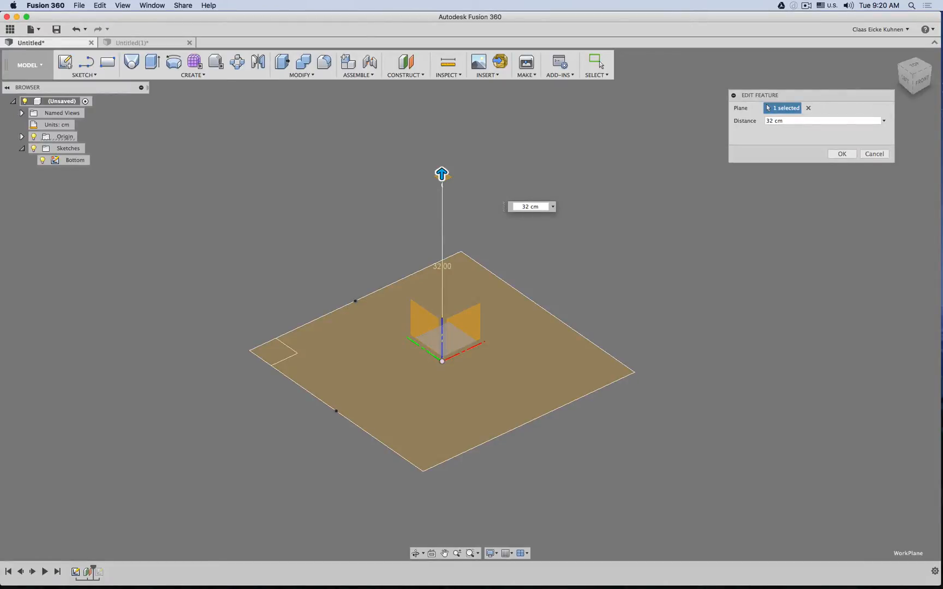
pyautogui.press('super+Tab')
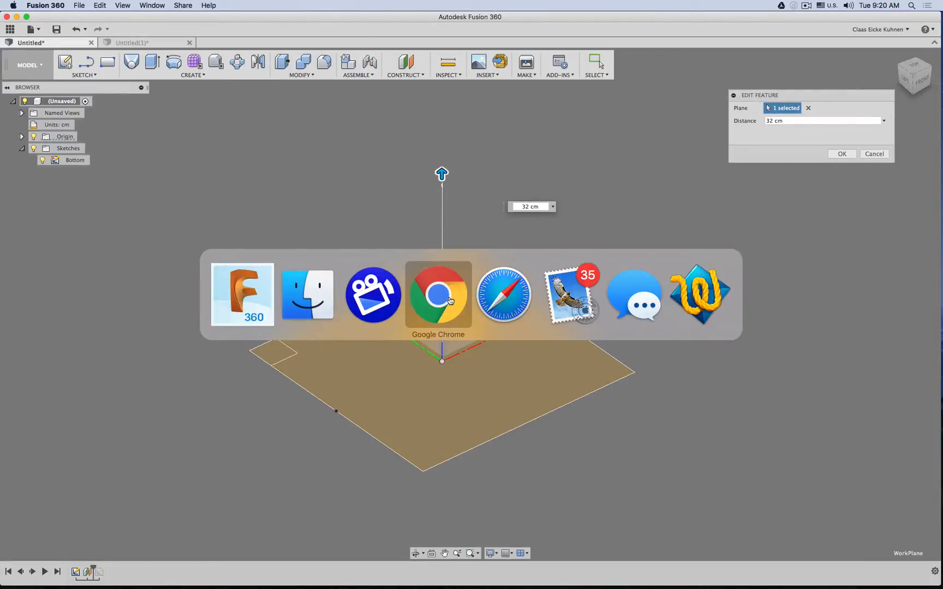
pyautogui.press('super+Tab')
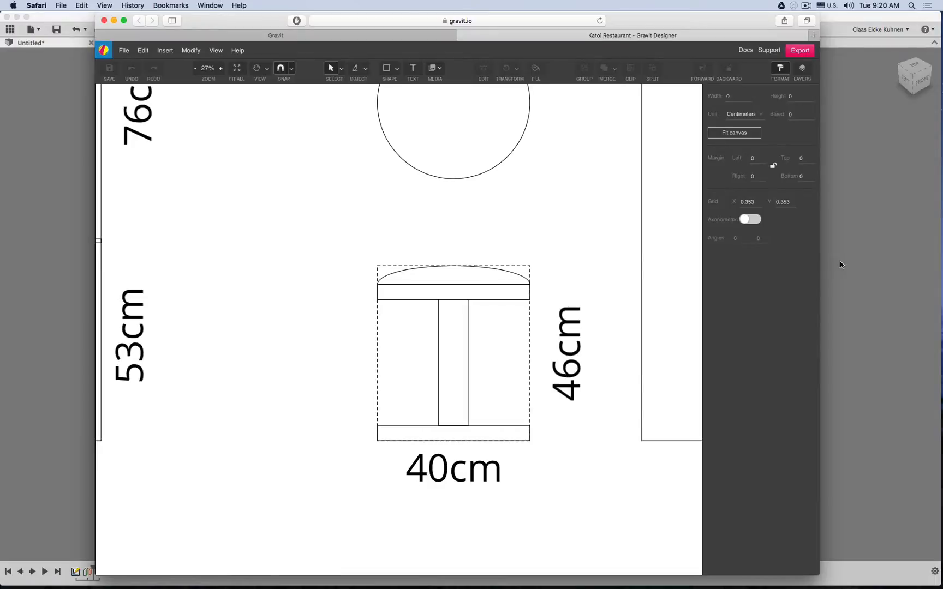
pyautogui.press('super+Tab')
pyautogui.click(771, 121)
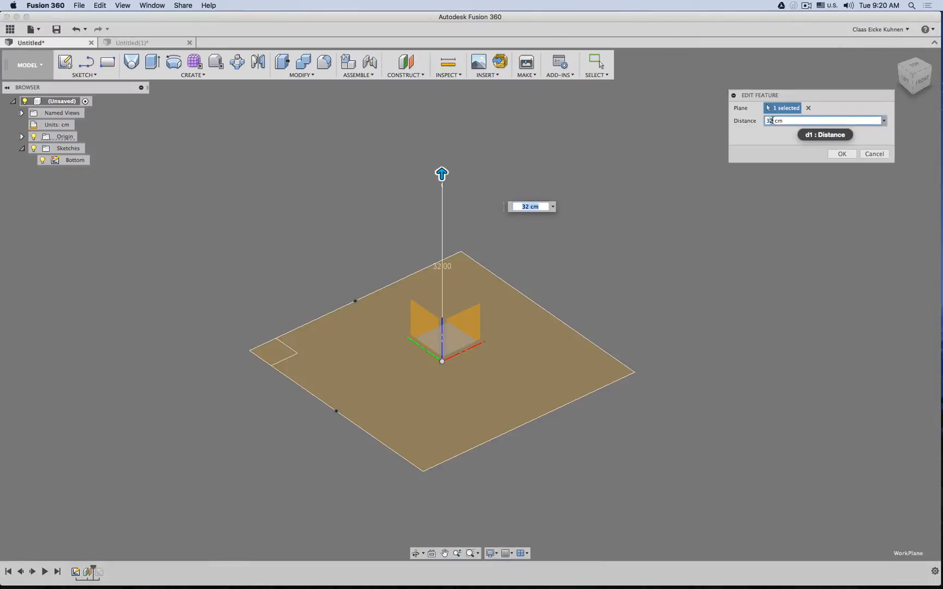
pyautogui.press('Return')
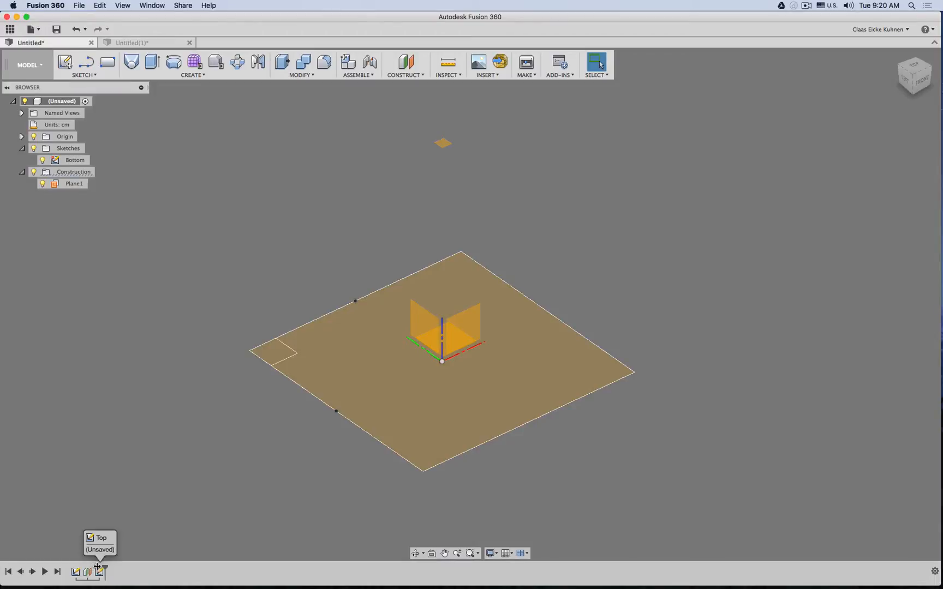
# Roll the timeline forward past the Top sketch and loft the bottom sketch's corner square to the top sketch's corner square as a new body.
pyautogui.moveTo(93, 568); pyautogui.dragTo(104, 568)
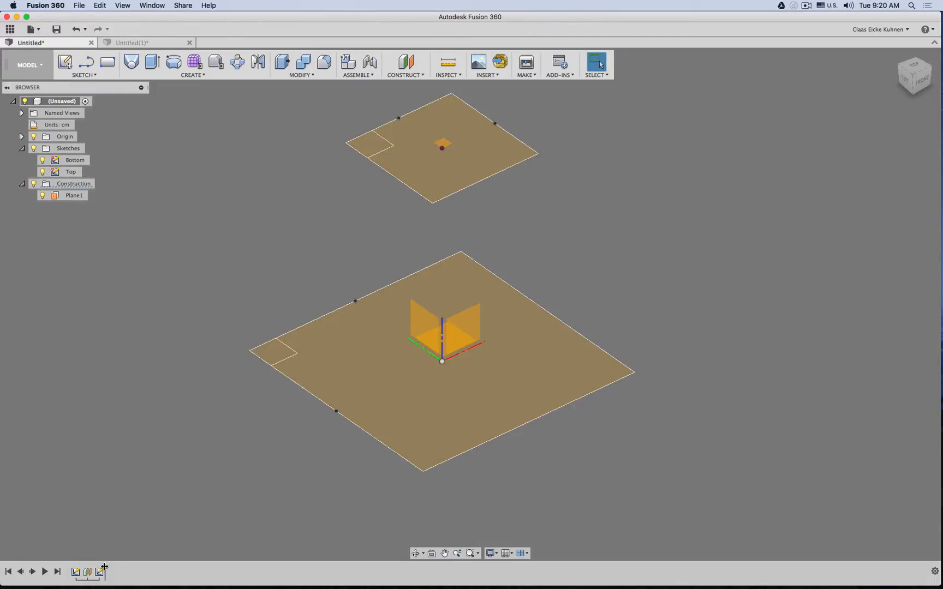
pyautogui.keyDown('shift'); pyautogui.moveTo(126, 327); pyautogui.dragTo(197, 306, button='middle'); pyautogui.keyUp('shift')
pyautogui.press('Escape')
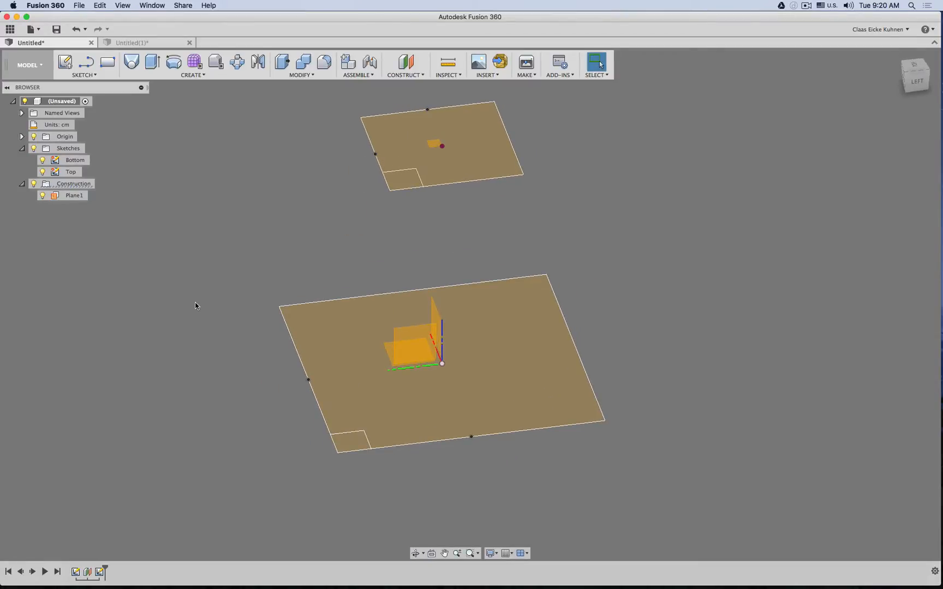
pyautogui.click(132, 62)
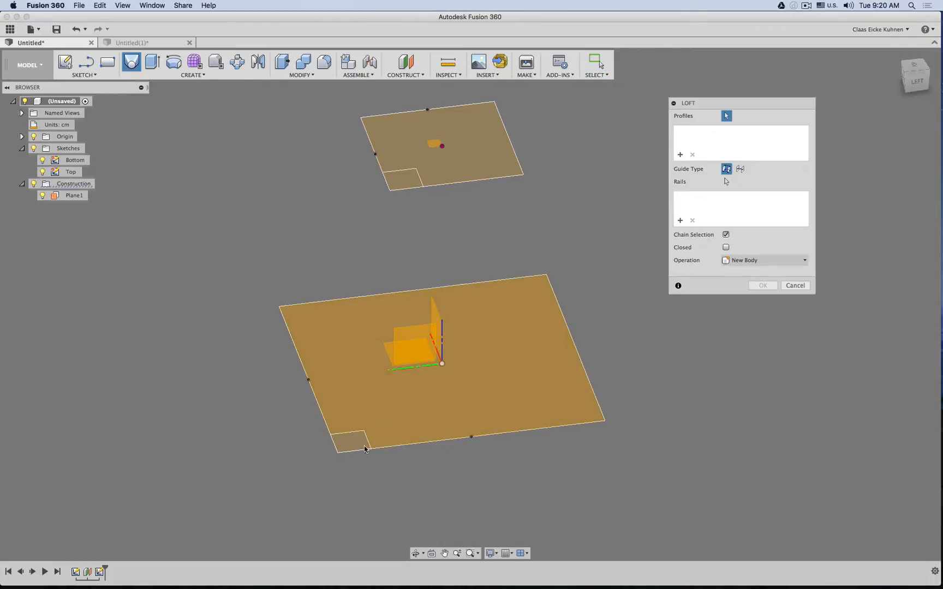
pyautogui.click(347, 443)
pyautogui.click(402, 180)
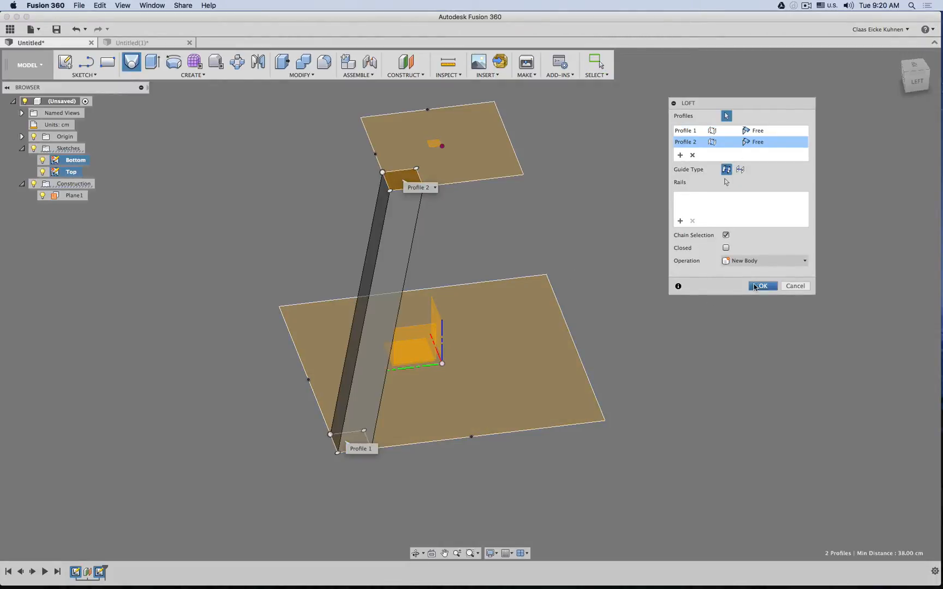
pyautogui.click(755, 287)
# Start a sketch on the slanted leg's outer face and draw a line about 4.85 cm long across it from edge to edge.
pyautogui.click(907, 88)
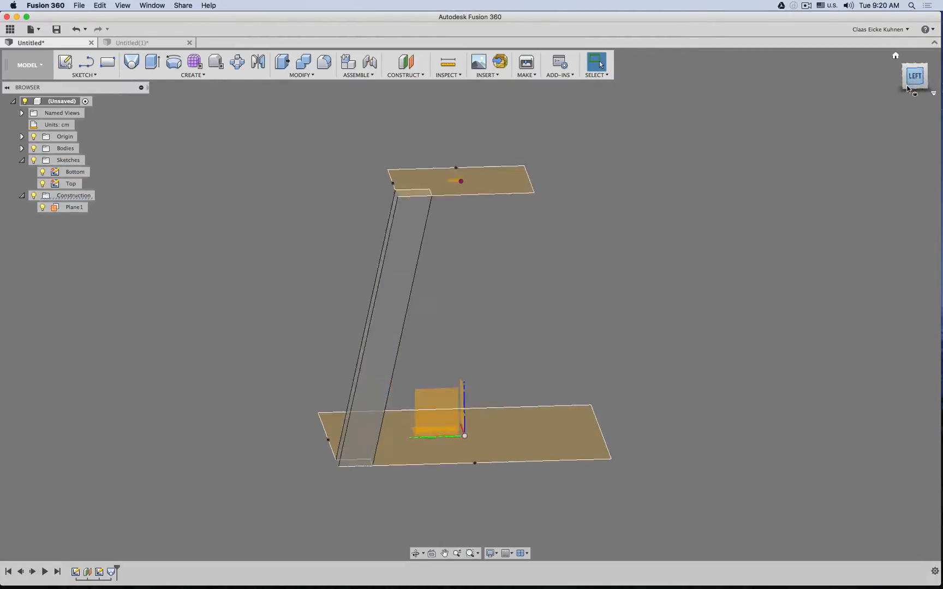
pyautogui.click(896, 73)
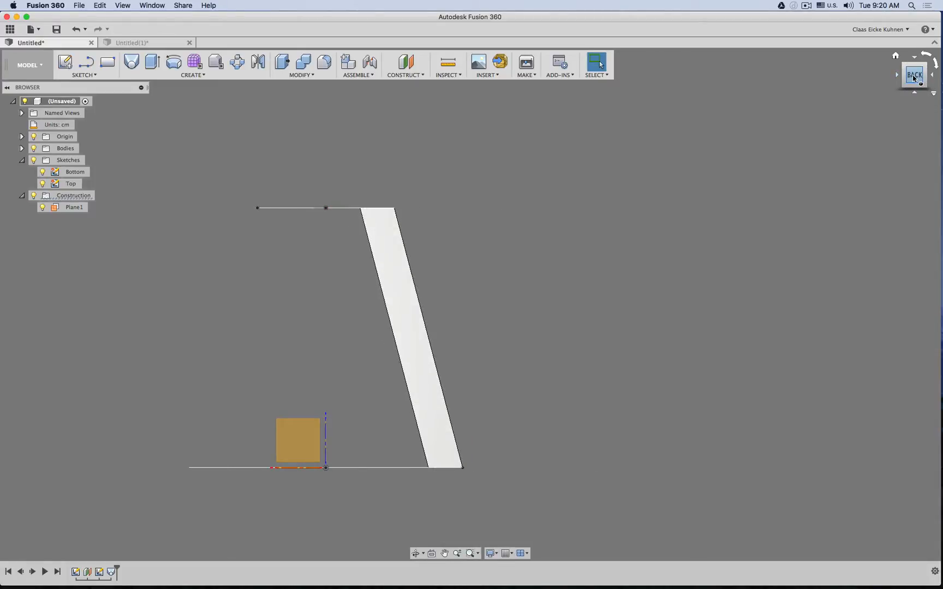
pyautogui.moveTo(914, 78); pyautogui.dragTo(907, 79)
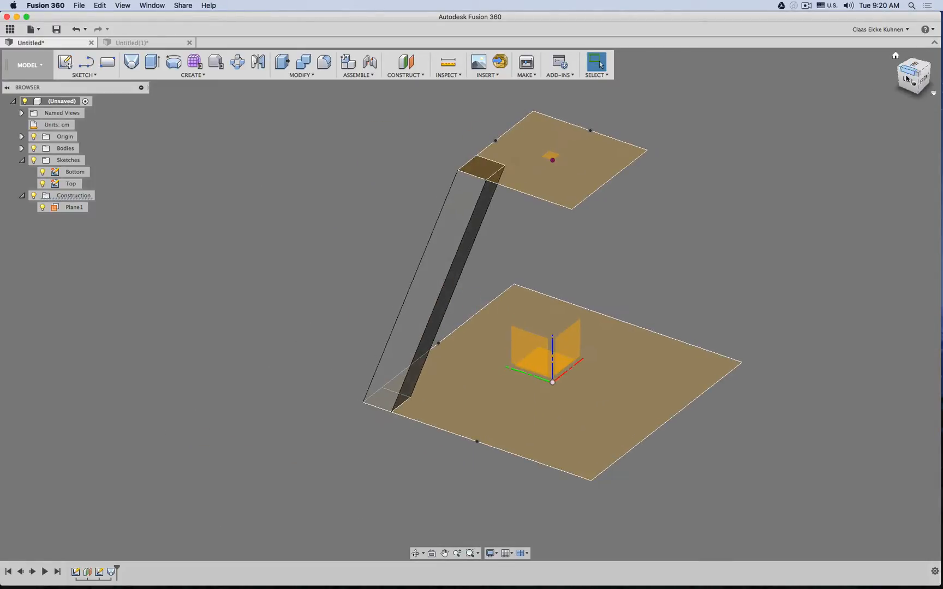
pyautogui.click(64, 62)
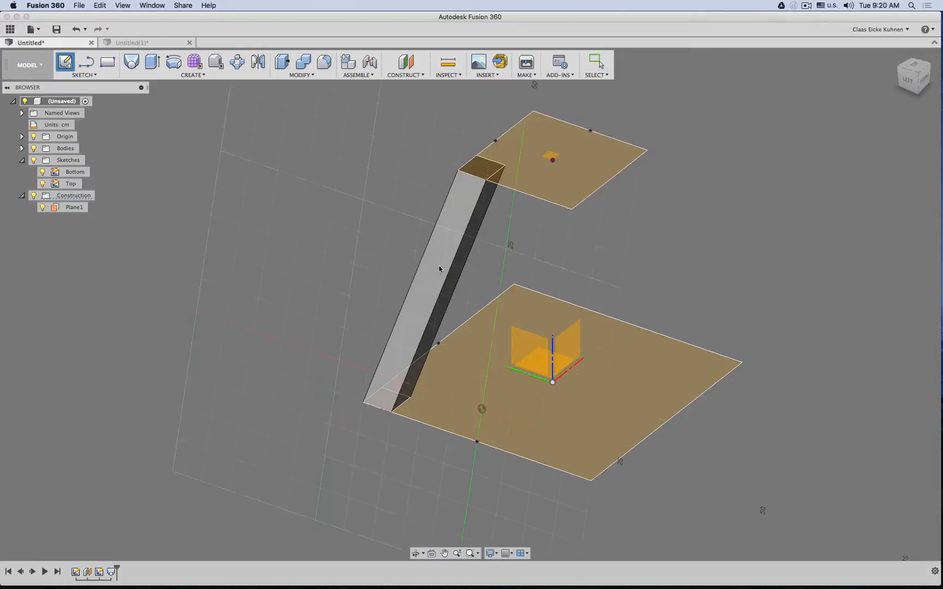
pyautogui.click(438, 266)
pyautogui.click(85, 62)
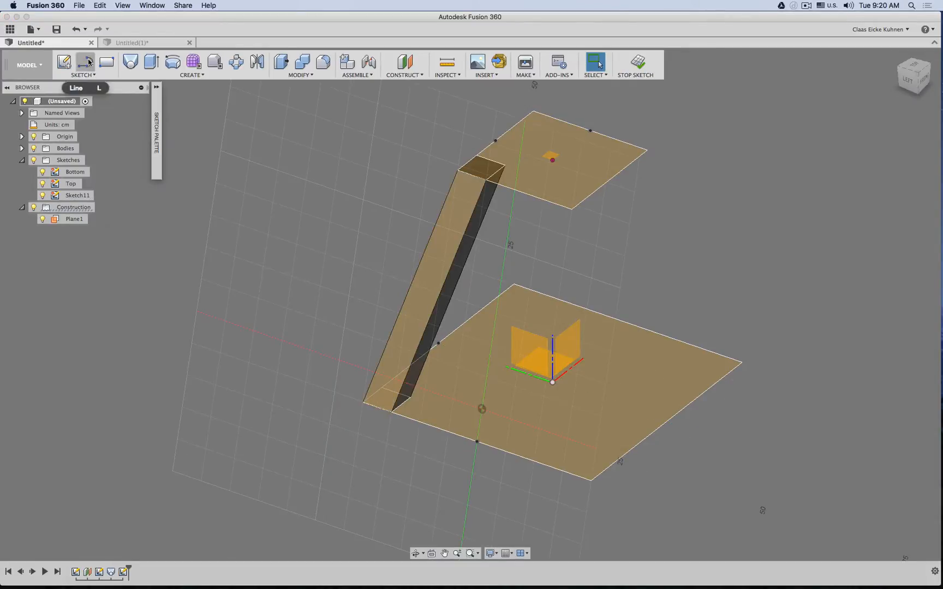
pyautogui.scroll(3, 423, 262)
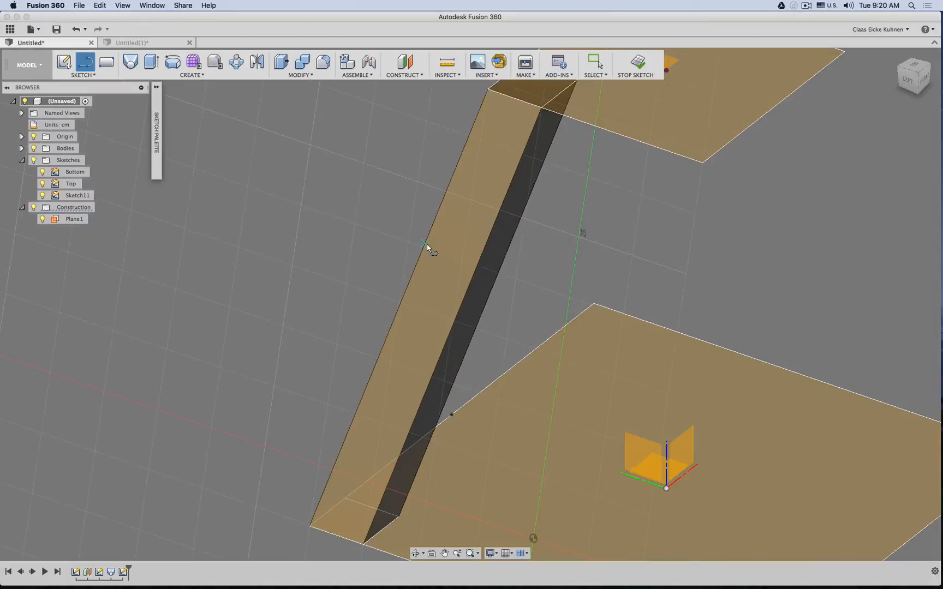
pyautogui.click(427, 244)
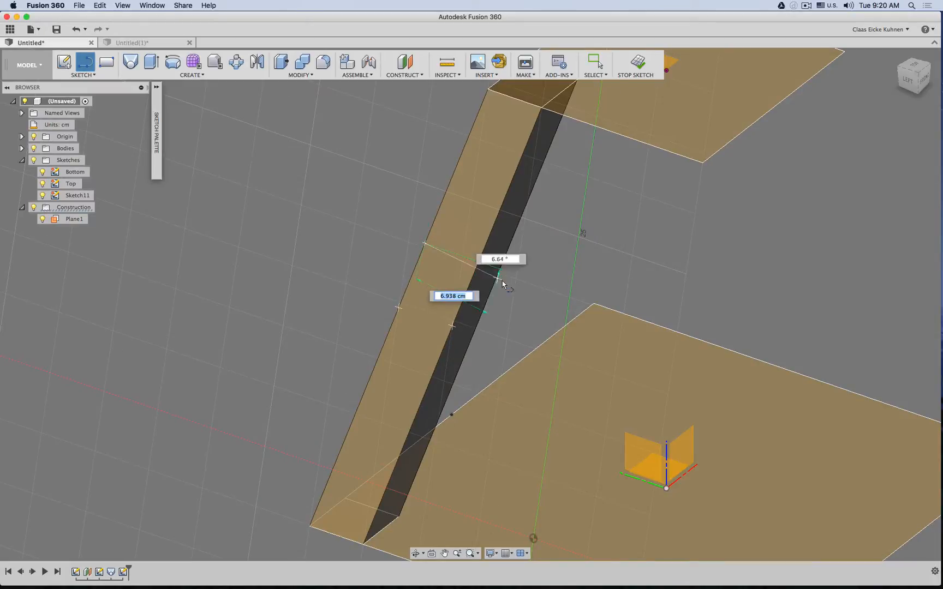
pyautogui.click(474, 276)
pyautogui.press('Escape')
# Measure the length of the line across the leg face and finish the sketch.
pyautogui.scroll(4, 416, 268)
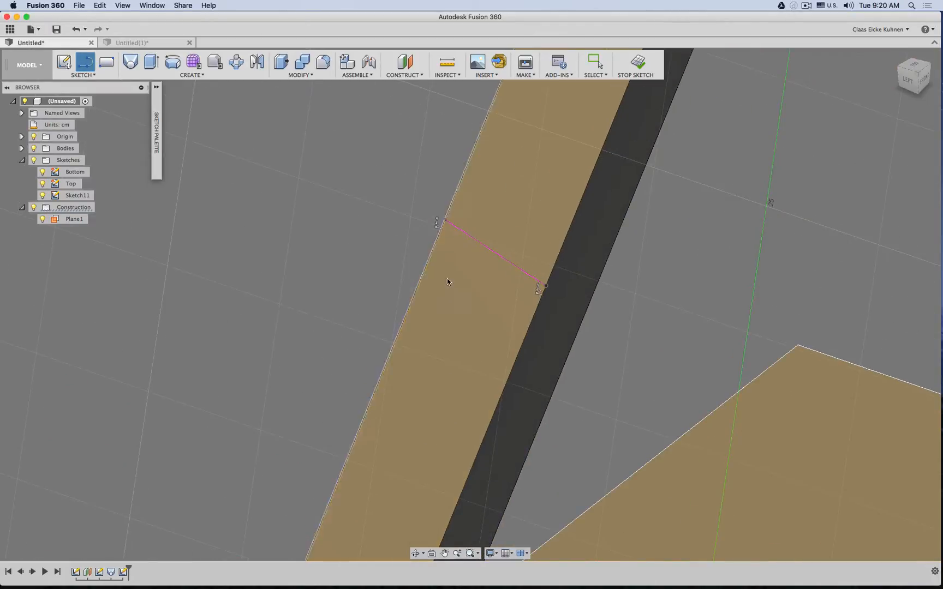
pyautogui.click(484, 251)
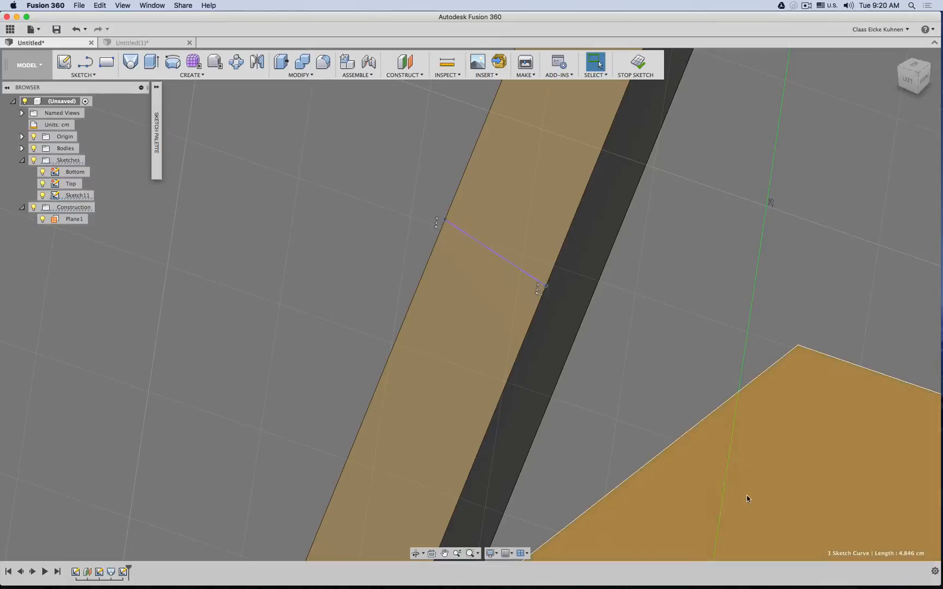
pyautogui.scroll(-6, 667, 359)
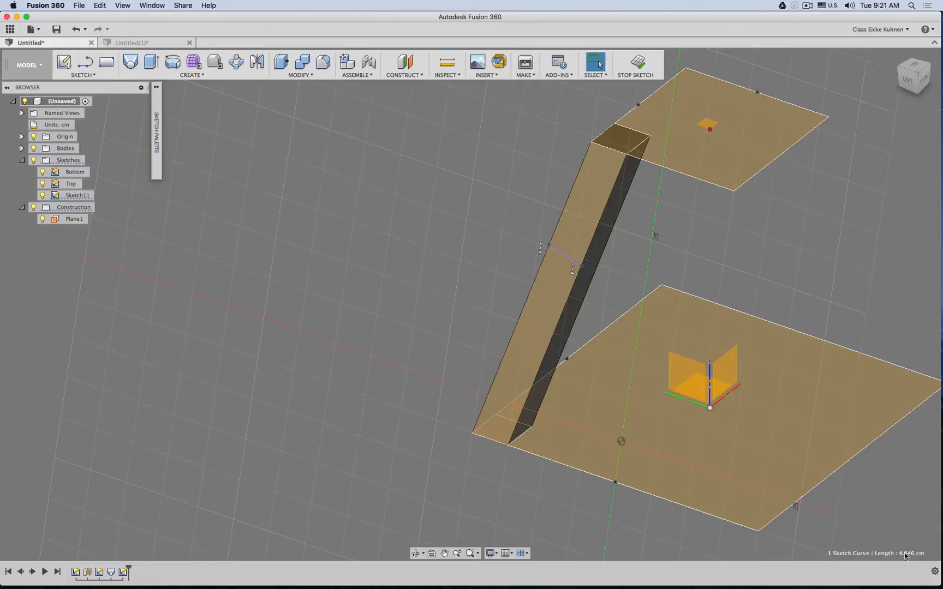
pyautogui.click(88, 573)
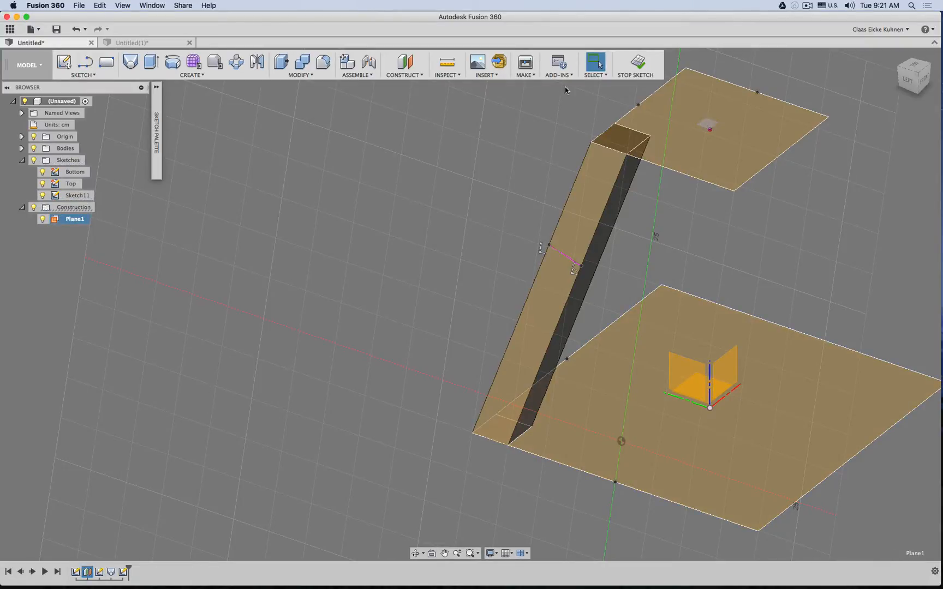
pyautogui.click(636, 63)
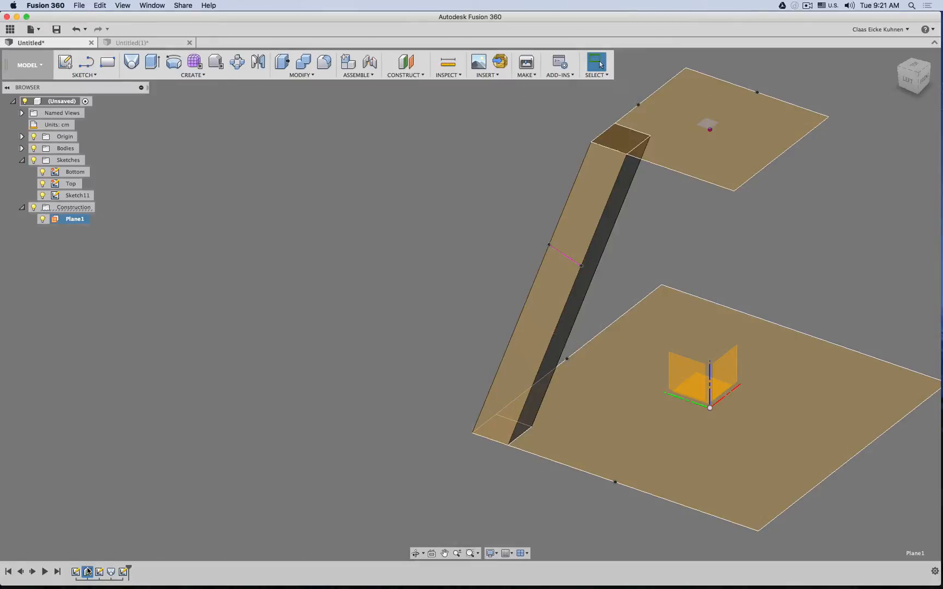
# Reduce the offset construction plane's distance by 20 cm by setting it to 38 cm - 20 cm.
pyautogui.click(663, 219)
pyautogui.click(90, 576)
pyautogui.doubleClick(89, 576)
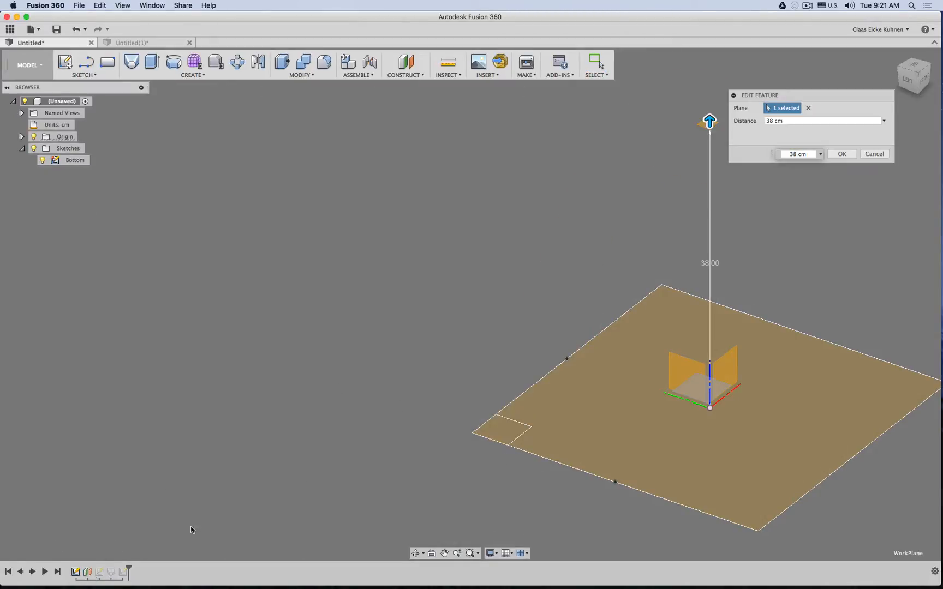
pyautogui.click(787, 120)
pyautogui.write('-')
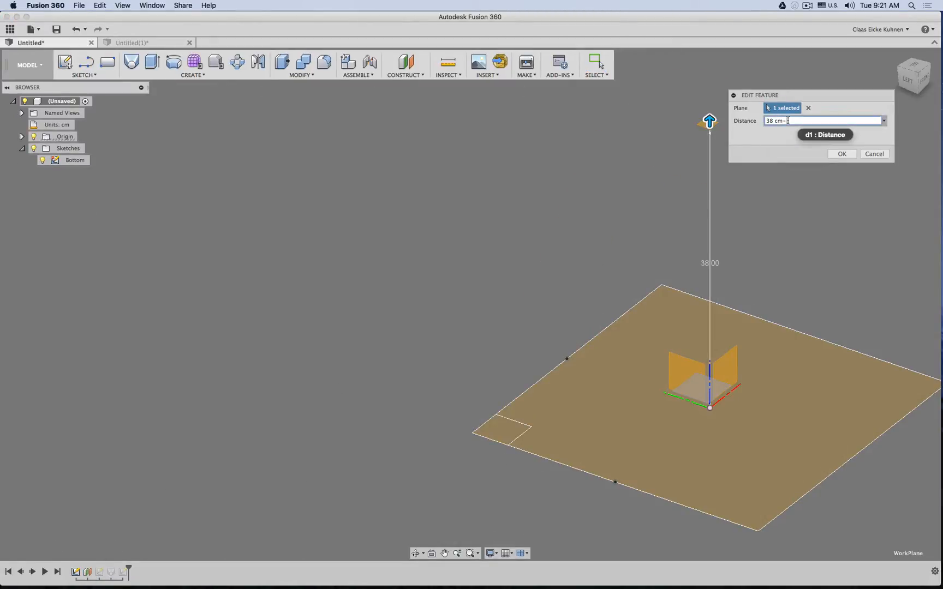
pyautogui.write('20')
pyautogui.press('Return')
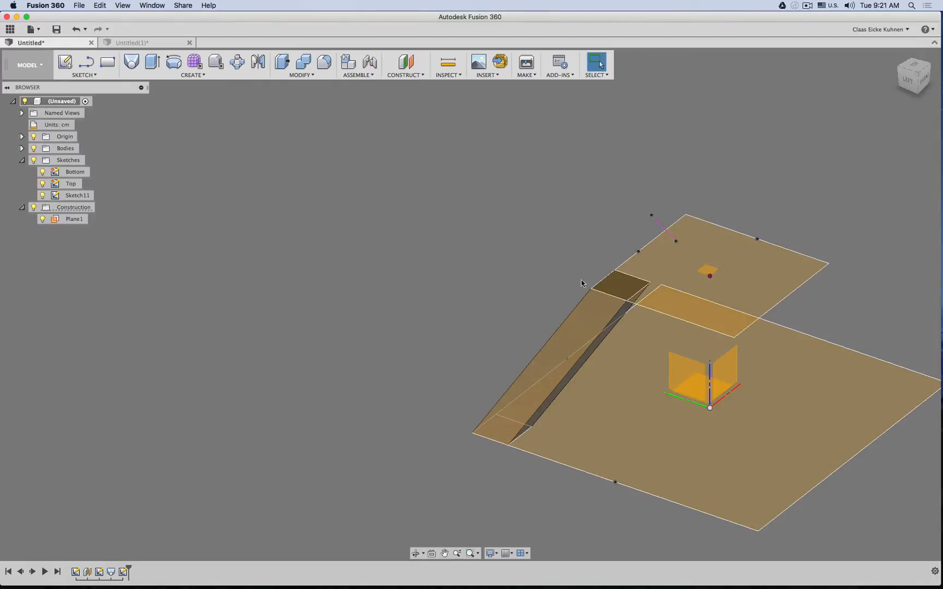
# Restore the offset construction plane's distance to 38 cm by removing the subtracted 20 cm.
pyautogui.click(658, 221)
pyautogui.doubleClick(88, 573)
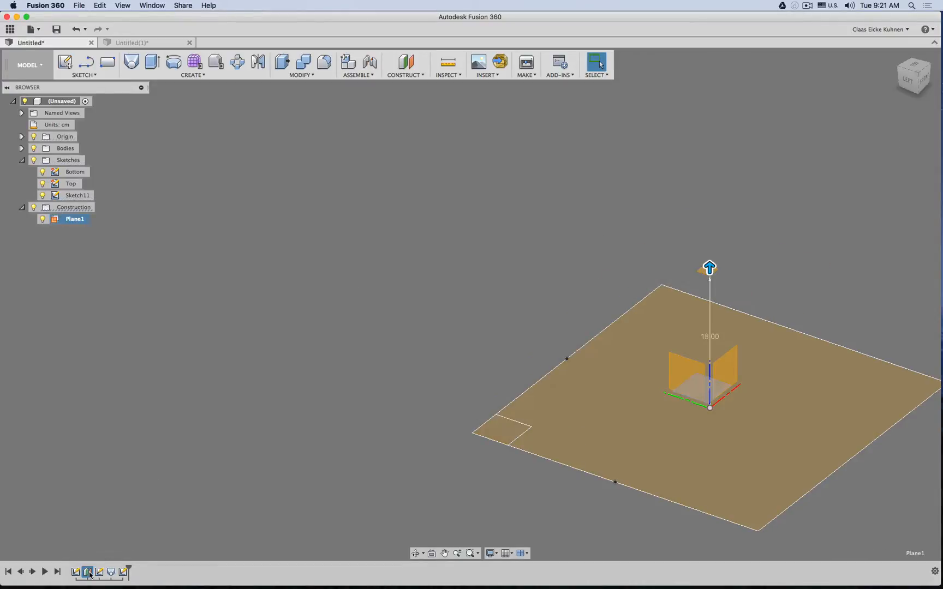
pyautogui.moveTo(807, 121); pyautogui.dragTo(782, 121)
pyautogui.press('BackSpace')
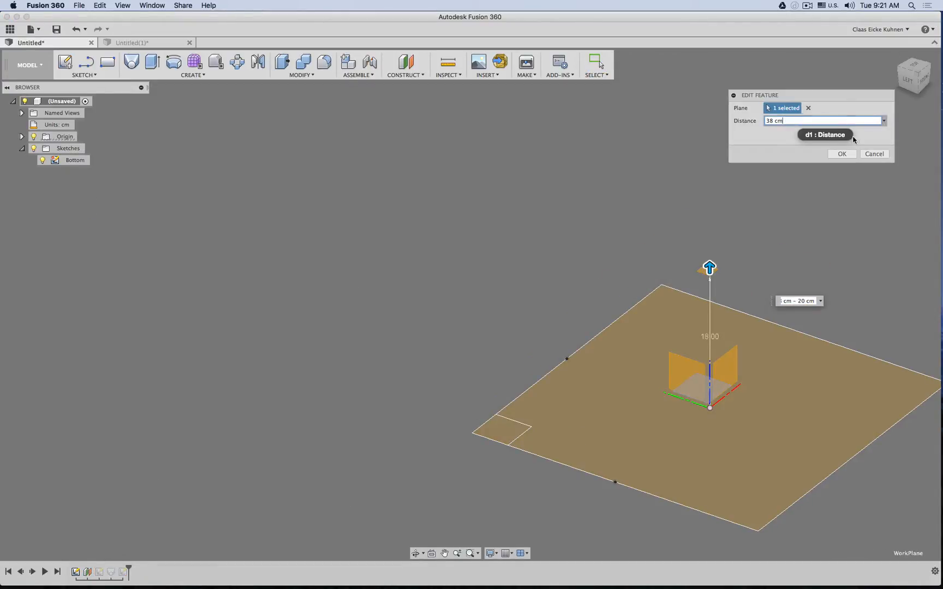
pyautogui.click(842, 155)
# Rename the sketch containing the line across the leg's outer face to Width.
pyautogui.keyDown('shift'); pyautogui.moveTo(401, 286); pyautogui.dragTo(381, 309, button='middle'); pyautogui.keyUp('shift')
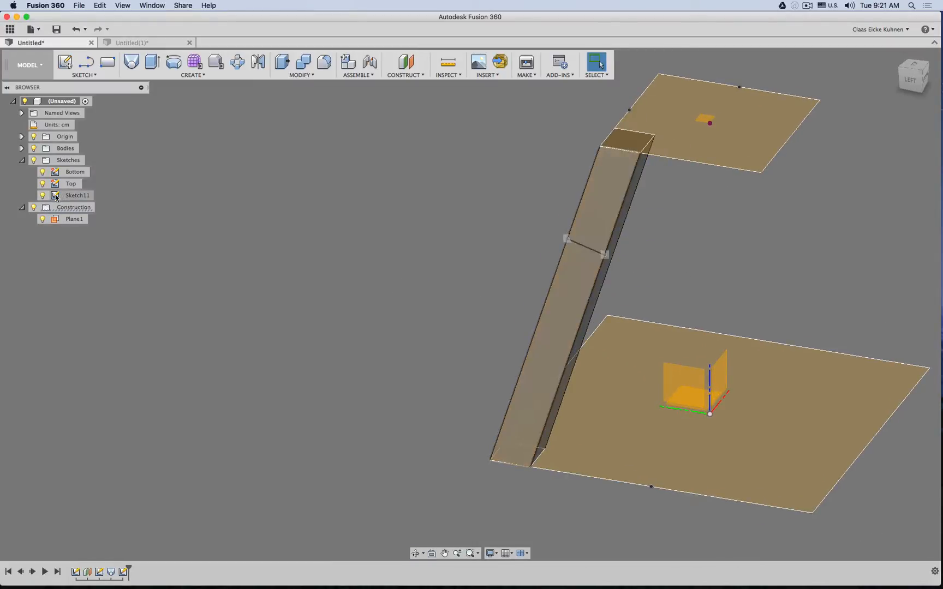
pyautogui.doubleClick(75, 196)
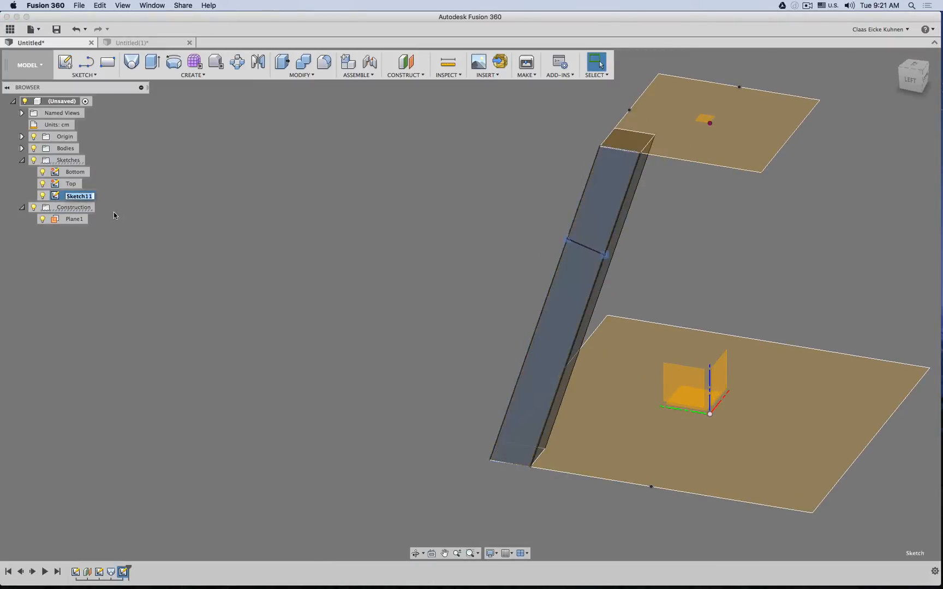
pyautogui.write('Width')
pyautogui.press('BackSpace')
pyautogui.press('BackSpace')
pyautogui.write('th')
pyautogui.press('Return')
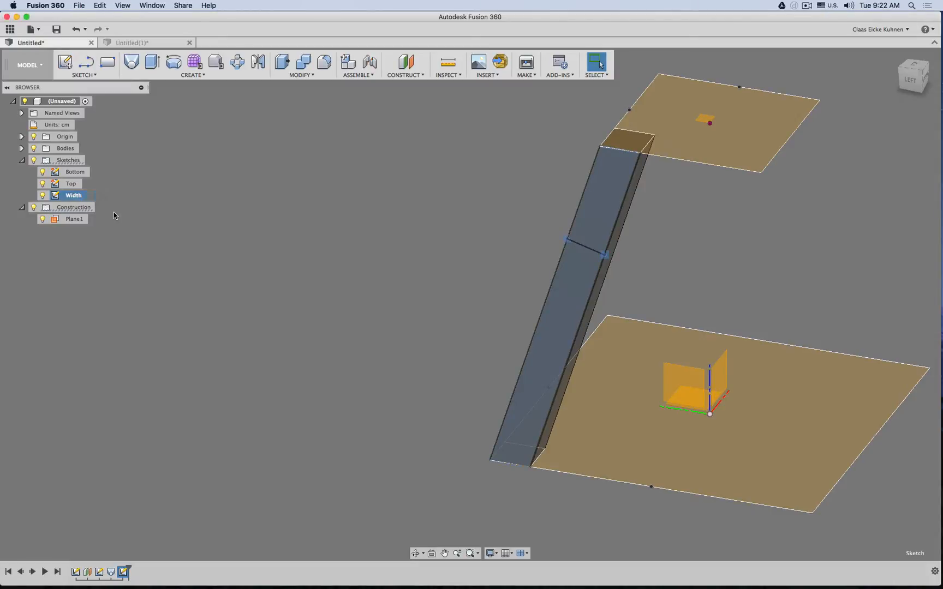
# In the Width sketch, pull the line's inner end past the leg's edge and slide its outer end up near the leg's top.
pyautogui.doubleClick(68, 195)
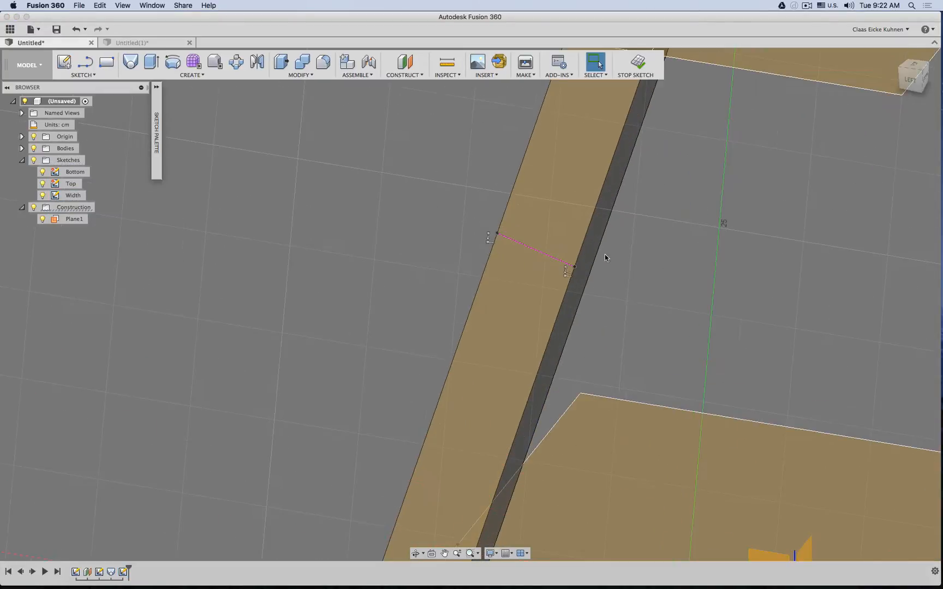
pyautogui.scroll(3, 605, 256)
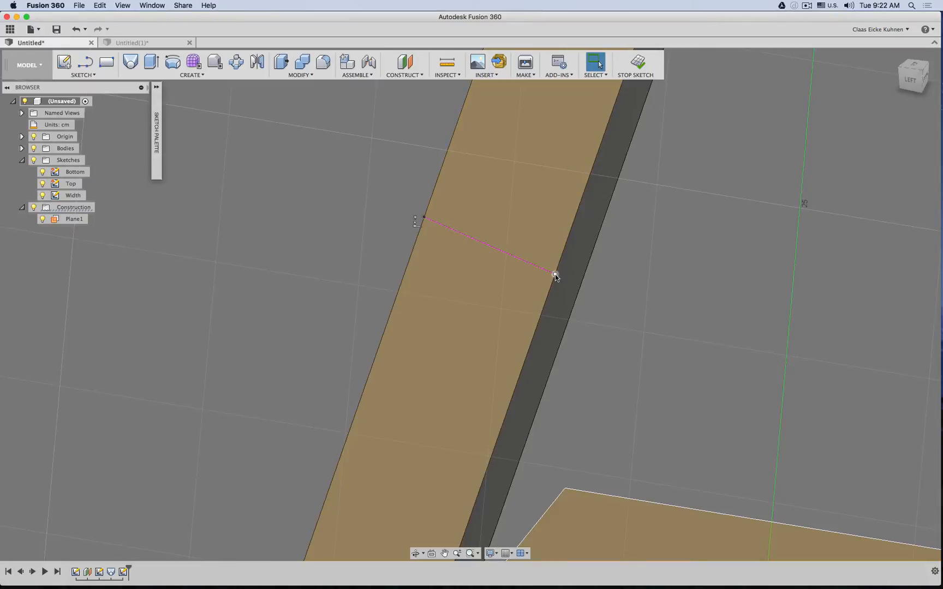
pyautogui.moveTo(555, 275); pyautogui.dragTo(588, 288)
pyautogui.moveTo(327, 198); pyautogui.dragTo(279, 279, button='middle')
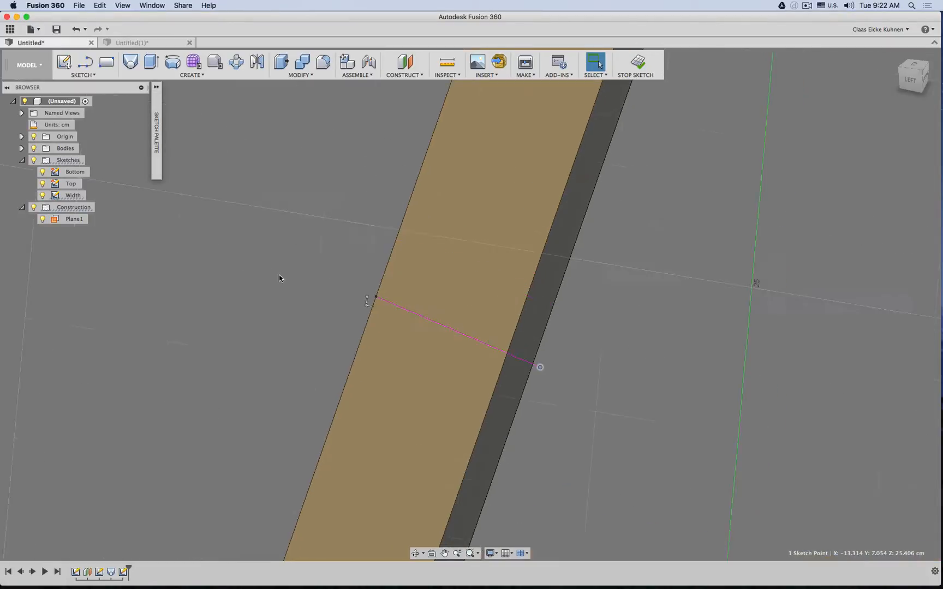
pyautogui.scroll(-3, 306, 309)
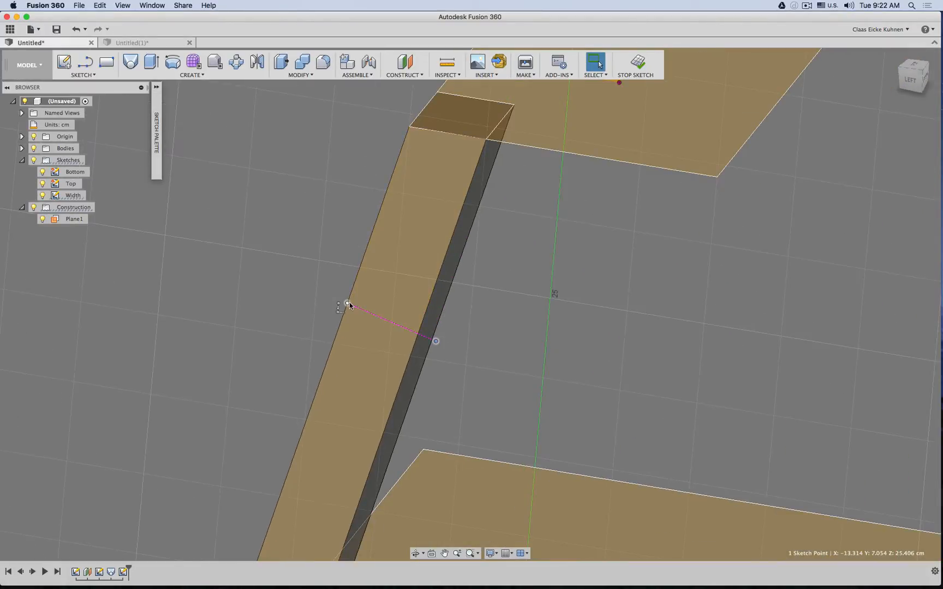
pyautogui.moveTo(349, 305)
pyautogui.mouseDown()
pyautogui.moveTo(414, 172)
pyautogui.moveTo(405, 139)
pyautogui.mouseUp()
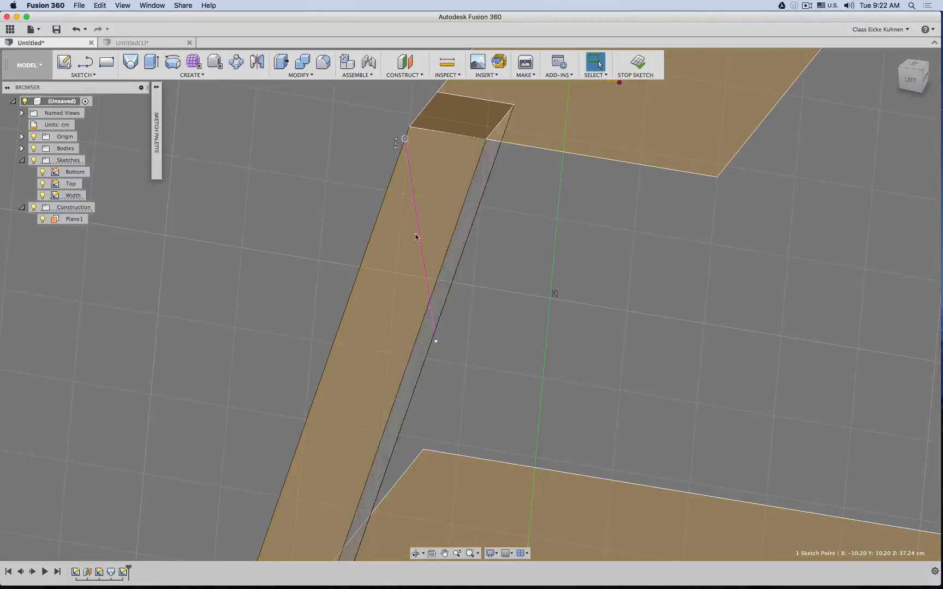
# Make the line perpendicular to the leg's outer edge and slide it up along that edge to just below the leg's top.
pyautogui.click(156, 87)
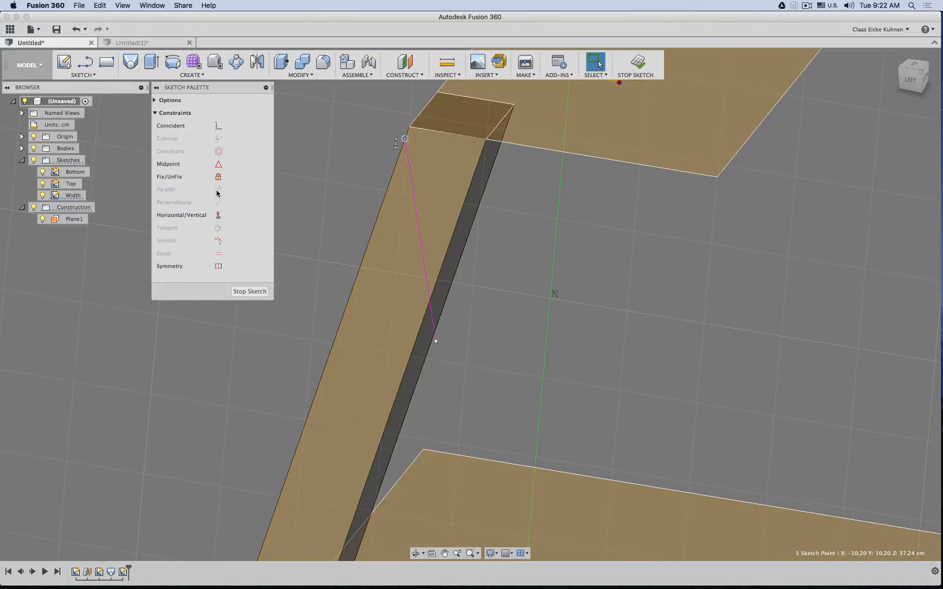
pyautogui.click(410, 171)
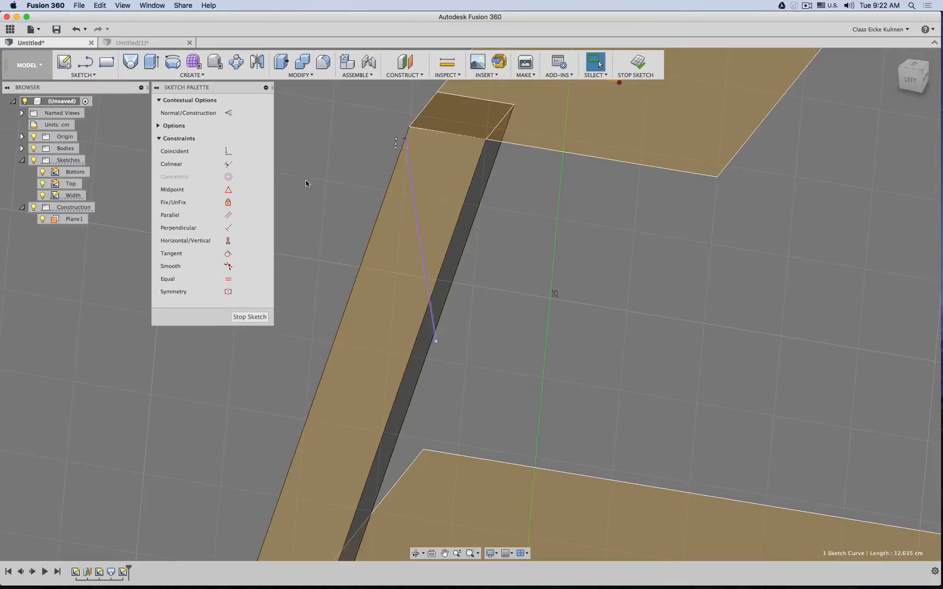
pyautogui.click(229, 228)
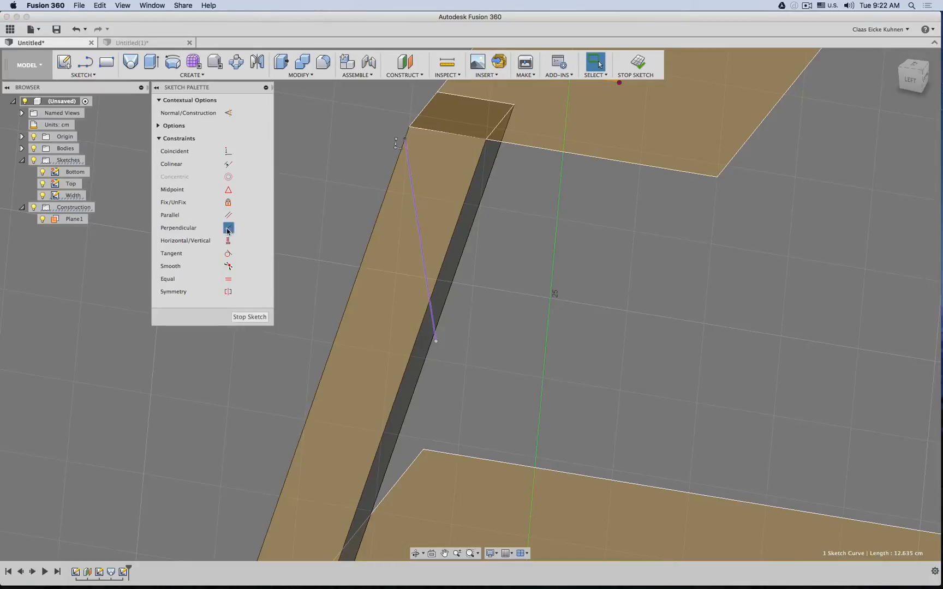
pyautogui.click(395, 173)
pyautogui.press('Escape')
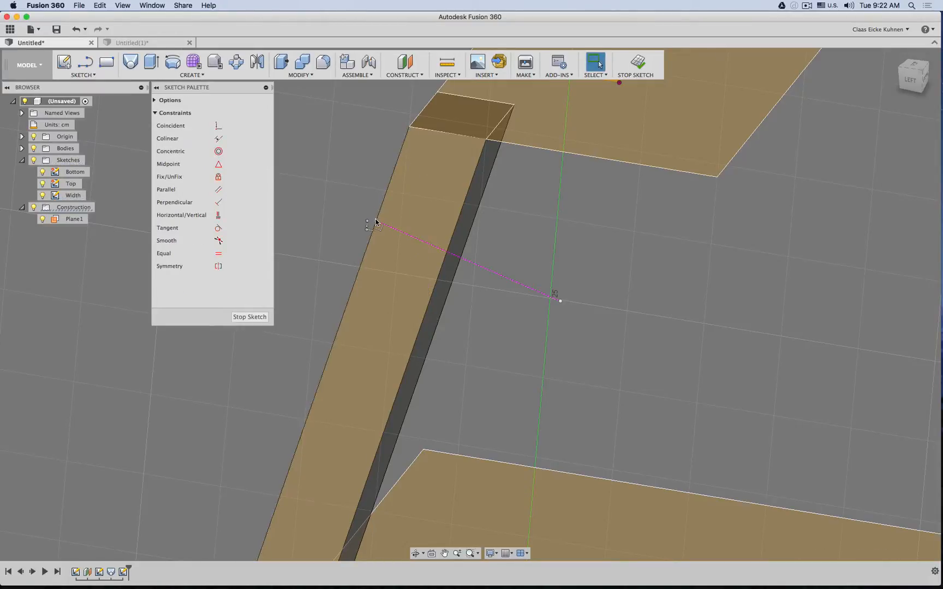
pyautogui.moveTo(376, 219); pyautogui.dragTo(394, 152)
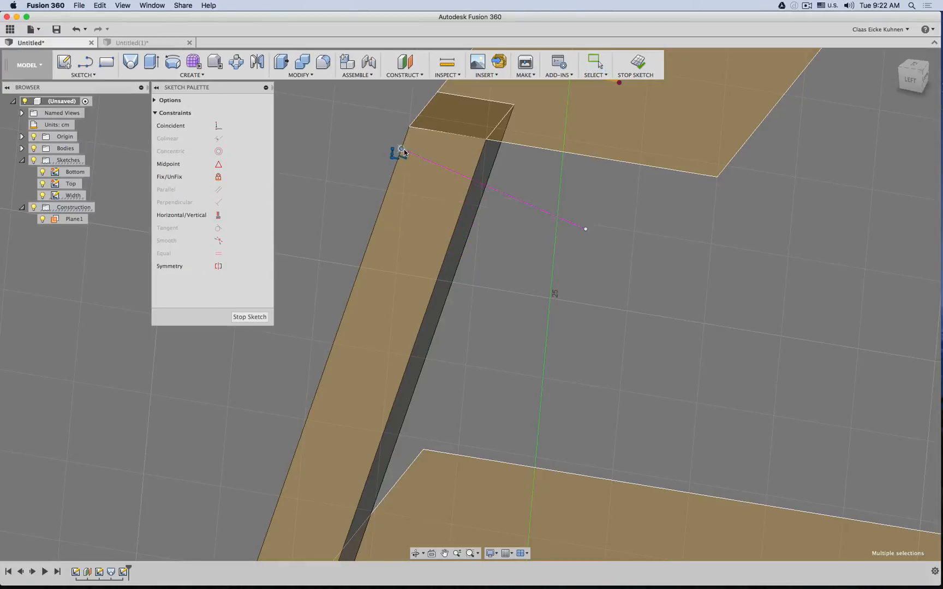
# Dimension the perpendicular line across the leg and set its length to 5 cm.
pyautogui.click(524, 203)
pyautogui.click(479, 253)
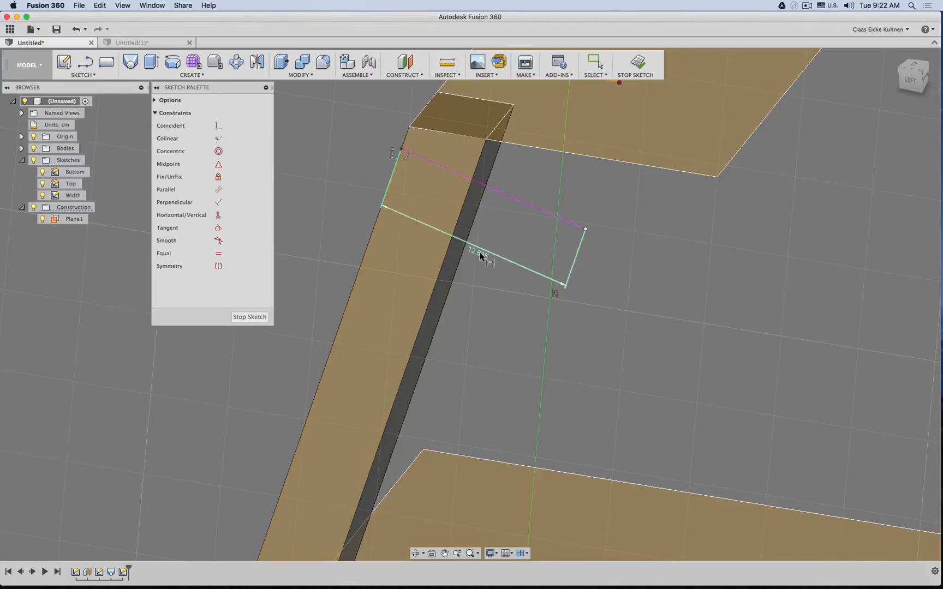
pyautogui.write('5')
pyautogui.press('Return')
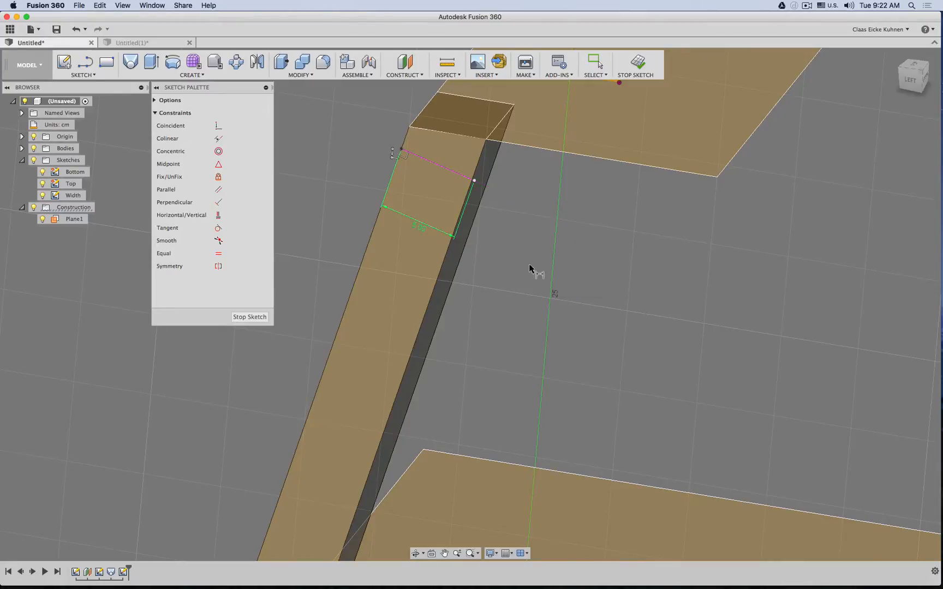
pyautogui.moveTo(537, 169)
pyautogui.keyDown('shift'); pyautogui.mouseDown(button='middle')
pyautogui.moveTo(551, 185)
pyautogui.moveTo(551, 226)
pyautogui.moveTo(529, 216)
pyautogui.mouseUp(button='middle'); pyautogui.keyUp('shift')
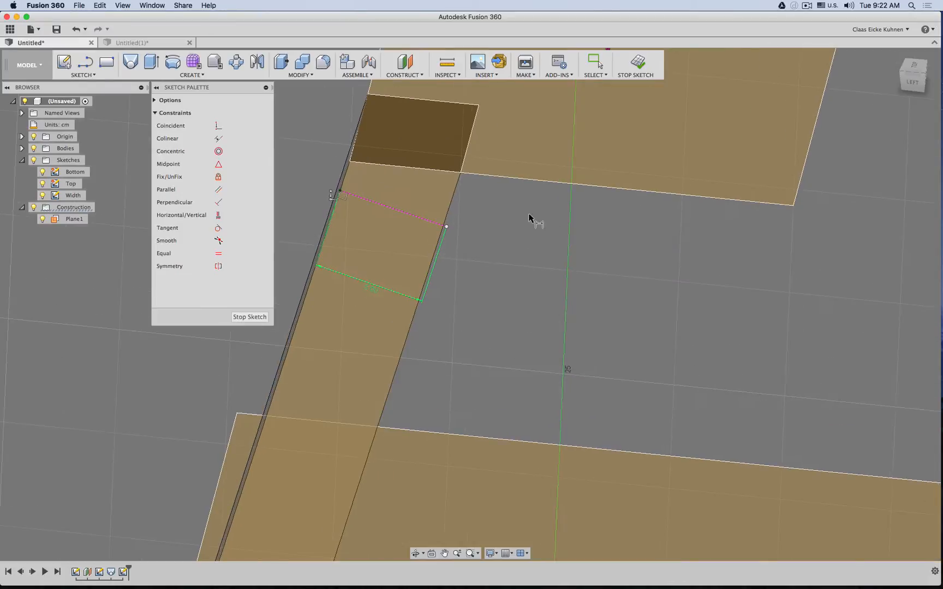
# Project the top square's front edge into the Width sketch and hide the Top and Bottom sketches.
pyautogui.press('s')
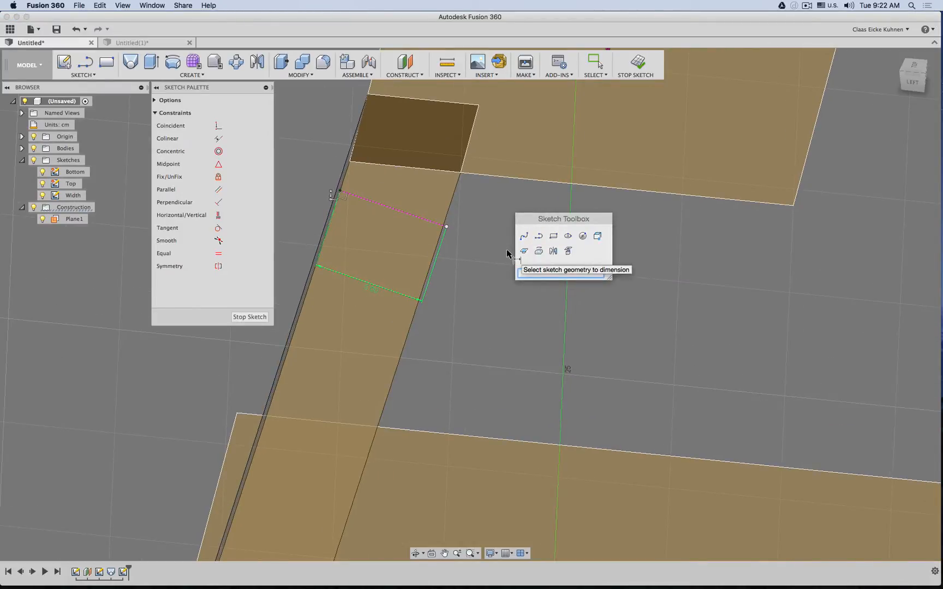
pyautogui.click(598, 236)
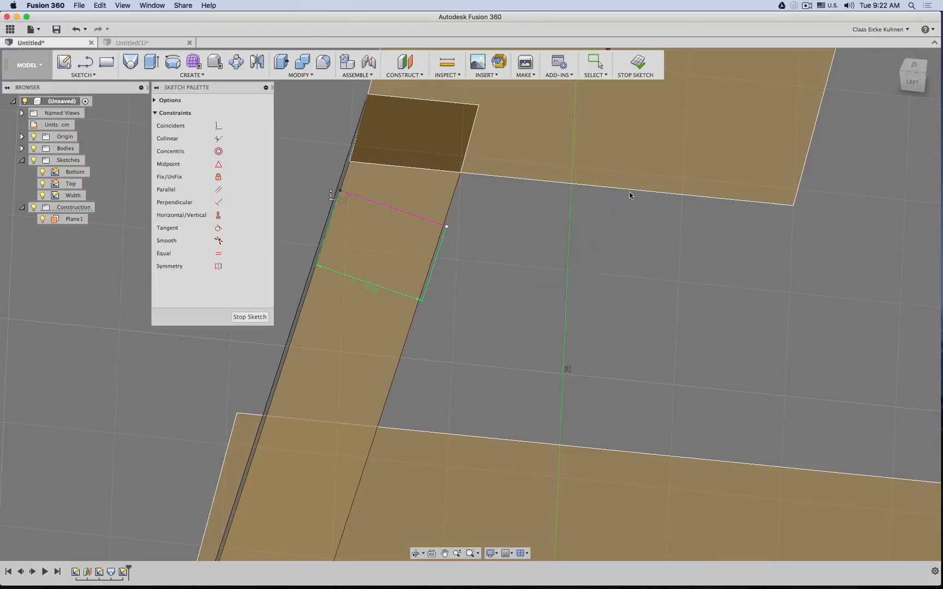
pyautogui.click(627, 192)
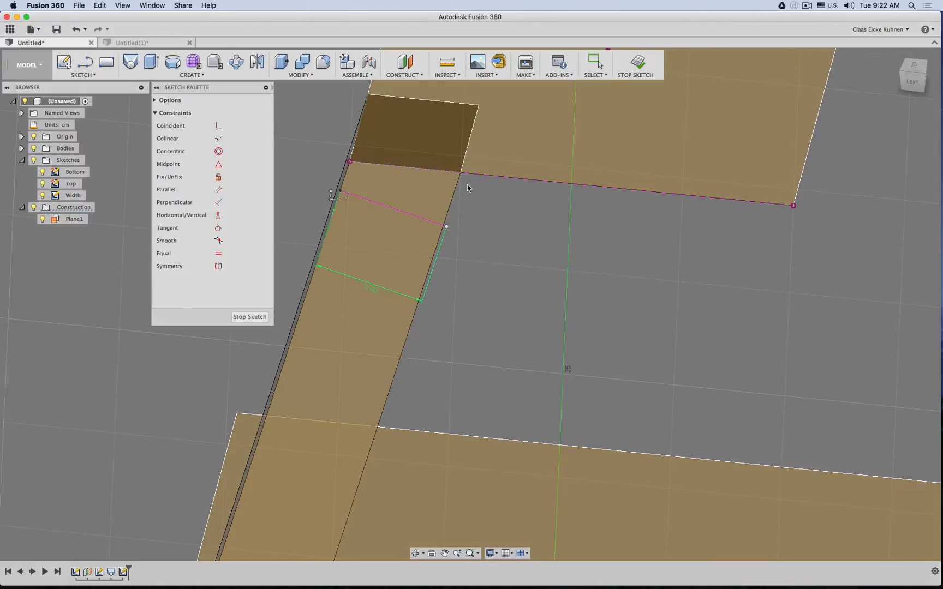
pyautogui.click(43, 184)
pyautogui.click(42, 171)
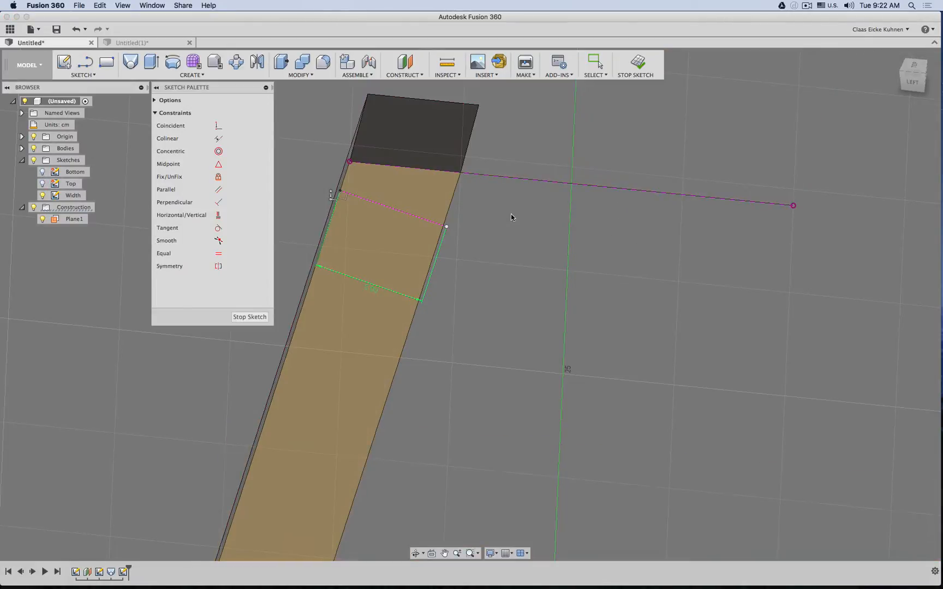
# Draw a line about 2.76 cm long along the leg from the 5 cm line's free end up to the projected edge.
pyautogui.press('l')
pyautogui.click(447, 227)
pyautogui.click(464, 173)
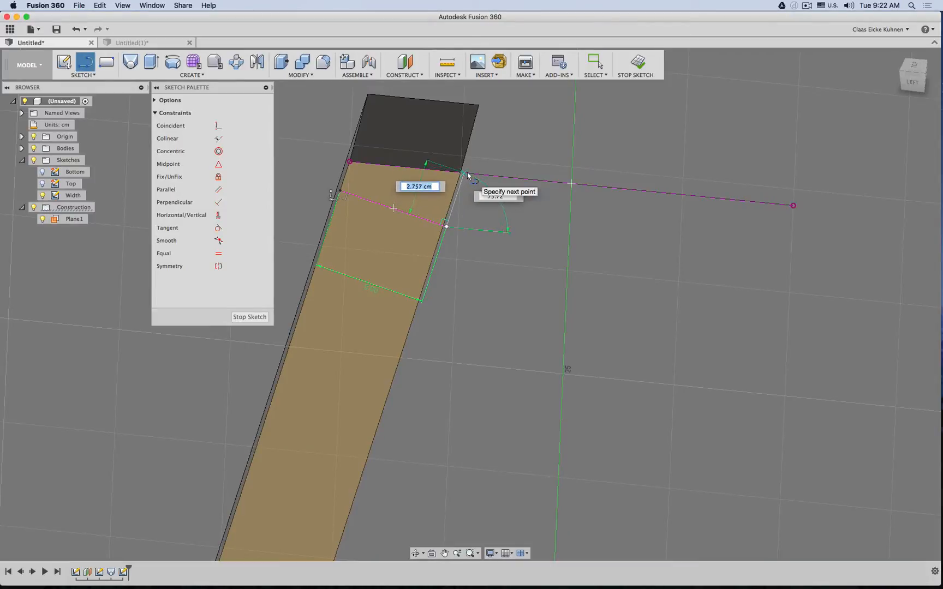
pyautogui.press('Escape')
pyautogui.scroll(5, 498, 194)
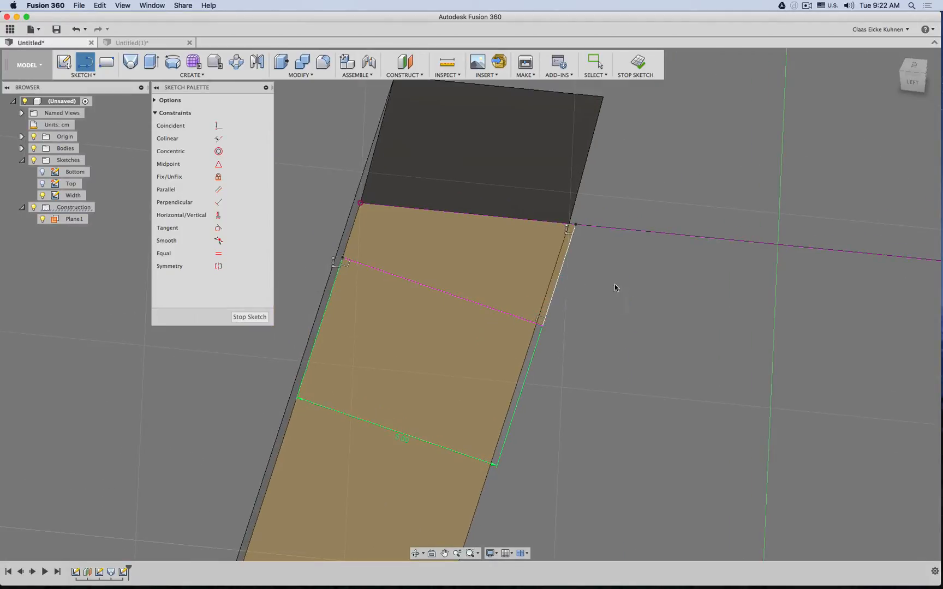
pyautogui.press('Escape')
# Measure the distance between the new line's upper end and the projected edge's outer end, and finish the sketch.
pyautogui.click(576, 225)
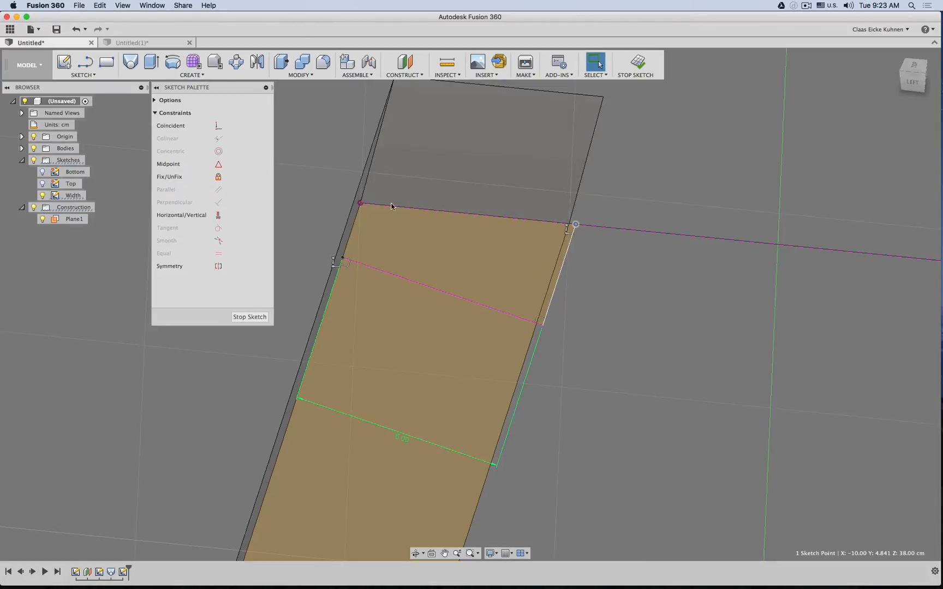
pyautogui.keyDown('shift'); pyautogui.click(360, 203); pyautogui.keyUp('shift')
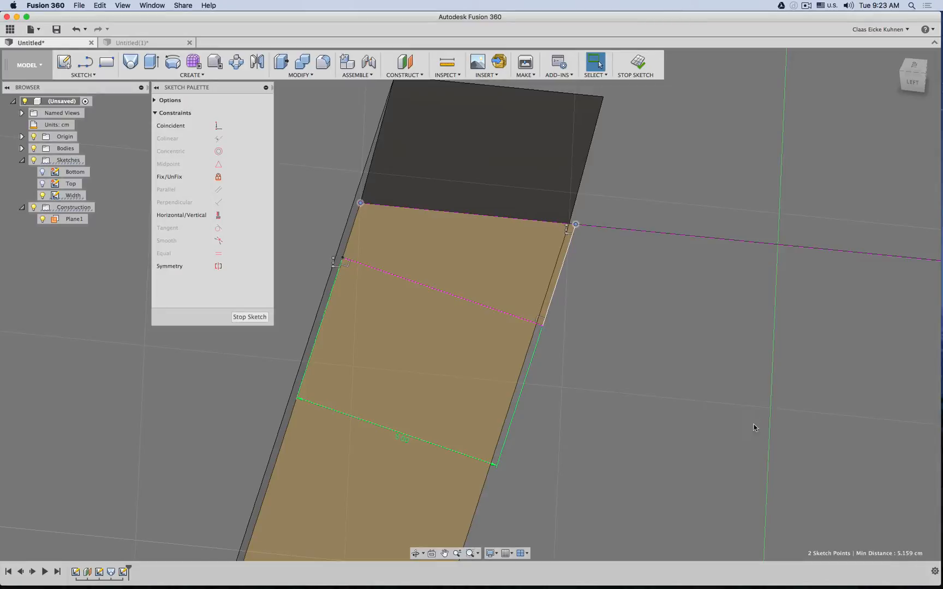
pyautogui.scroll(-3, 710, 327)
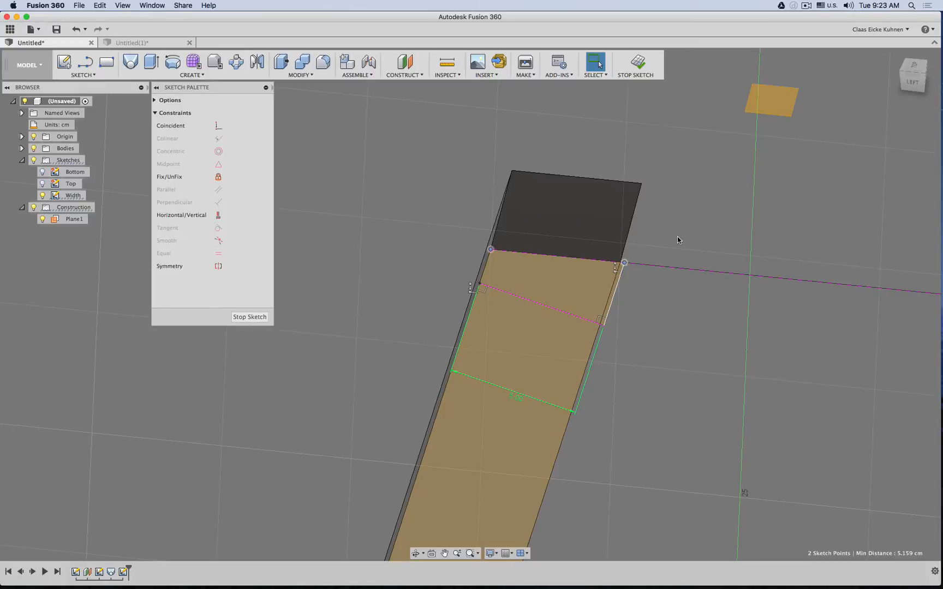
pyautogui.click(637, 62)
pyautogui.scroll(-3, 404, 233)
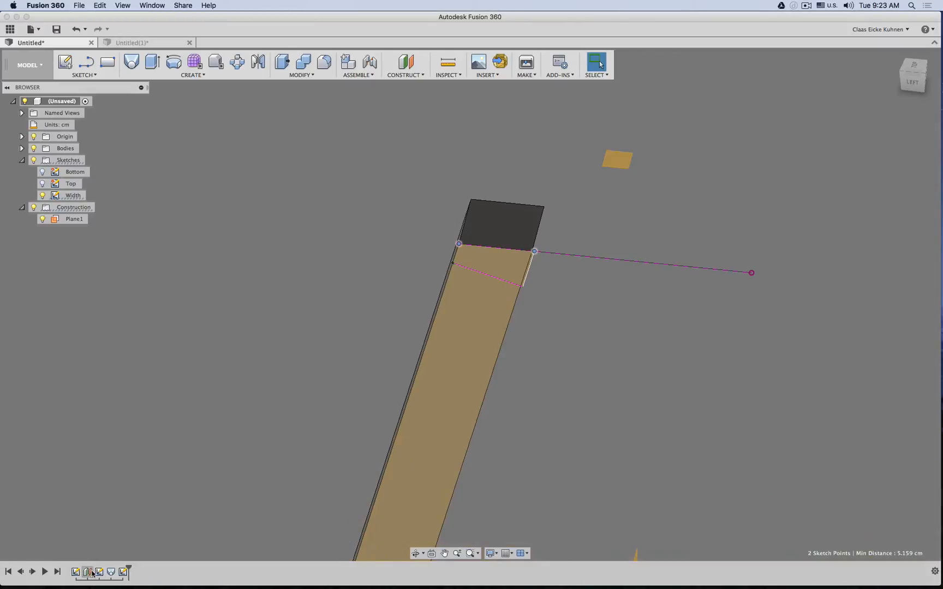
# In the Bottom sketch, set the driving side dimension of the leg's corner square to 5.159 cm and finish the sketch.
pyautogui.doubleClick(76, 572)
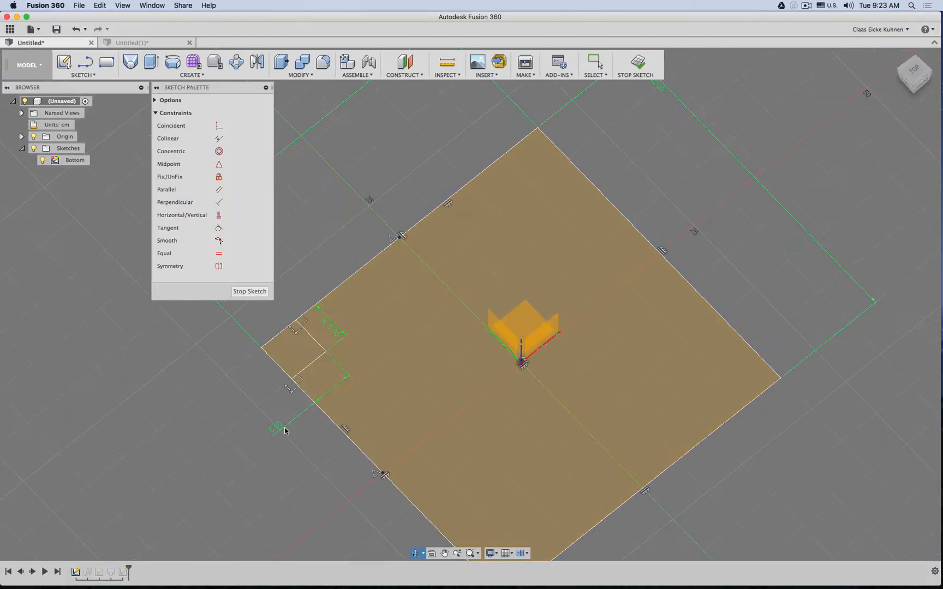
pyautogui.doubleClick(288, 429)
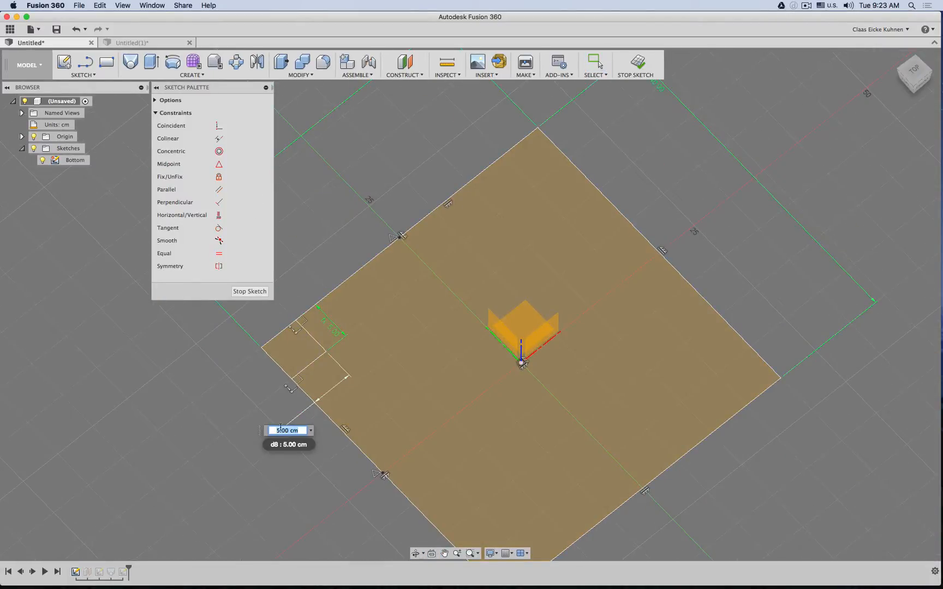
pyautogui.write('5.159')
pyautogui.press('Return')
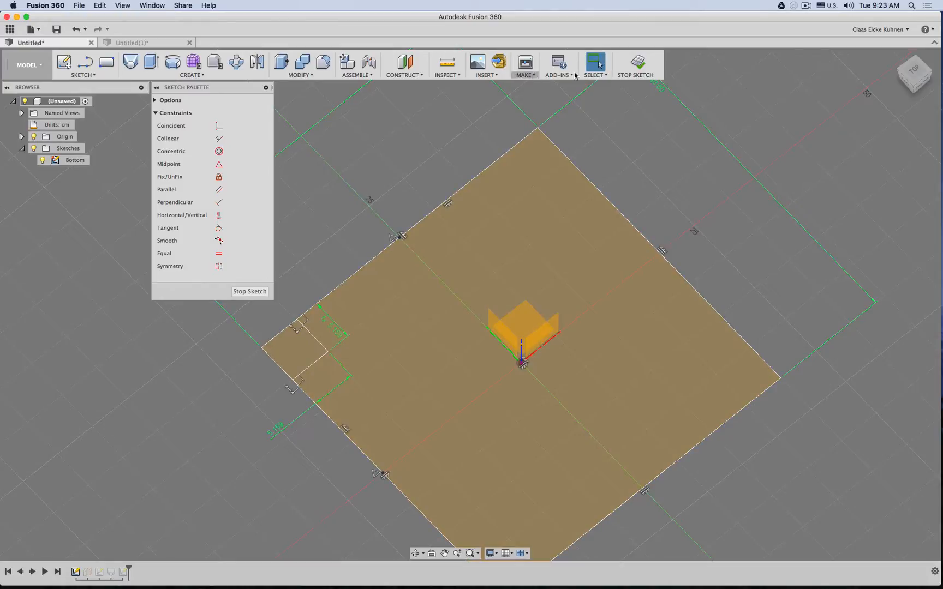
pyautogui.click(635, 67)
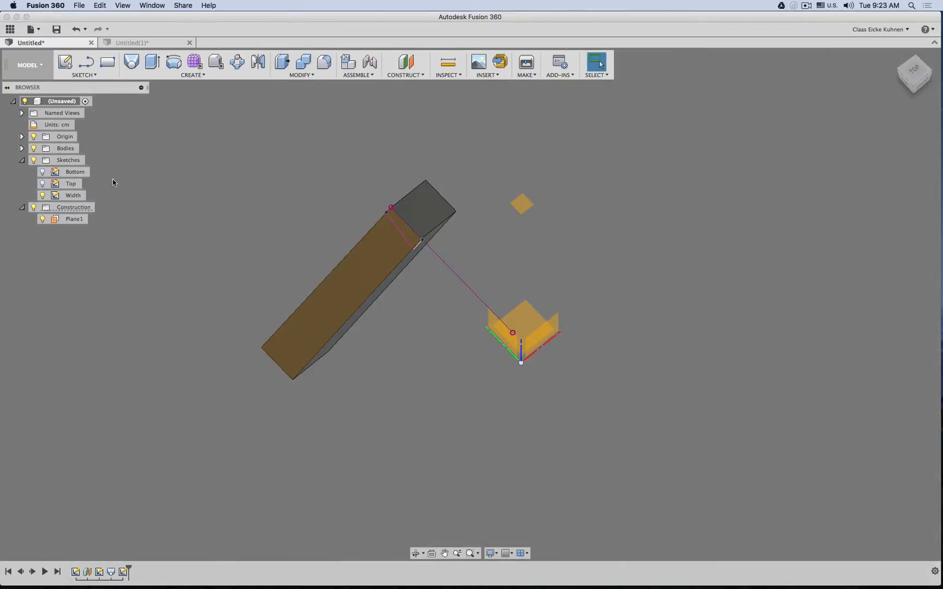
# In the Top sketch, link the corner square's side dimensions to d8 and d7 respectively, and finish the sketch.
pyautogui.doubleClick(57, 184)
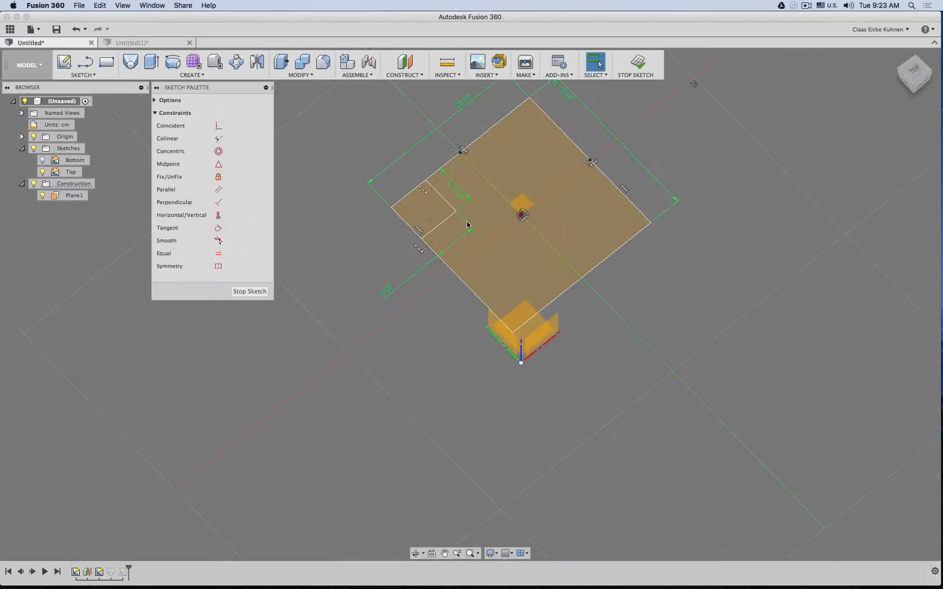
pyautogui.click(391, 292)
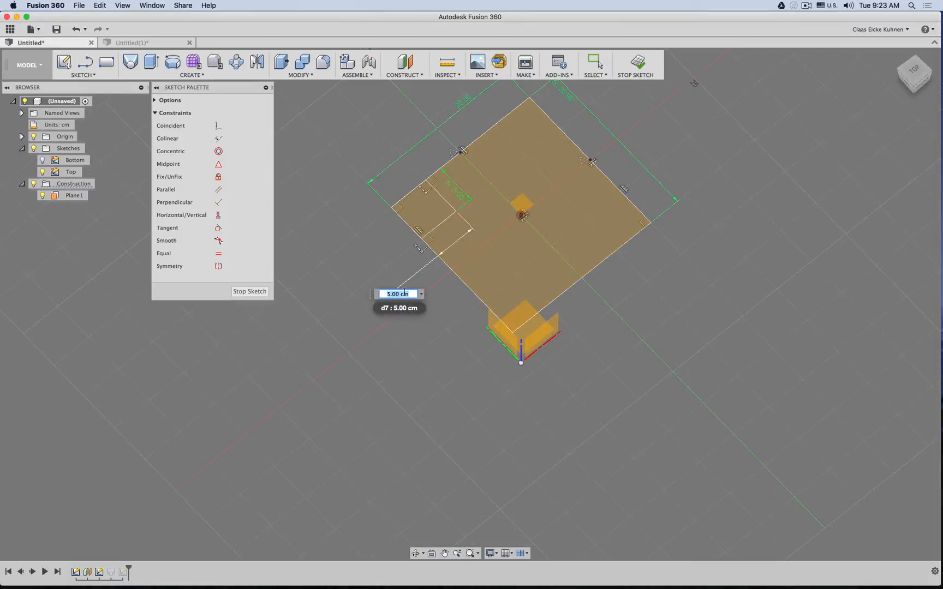
pyautogui.write('d8')
pyautogui.press('Return')
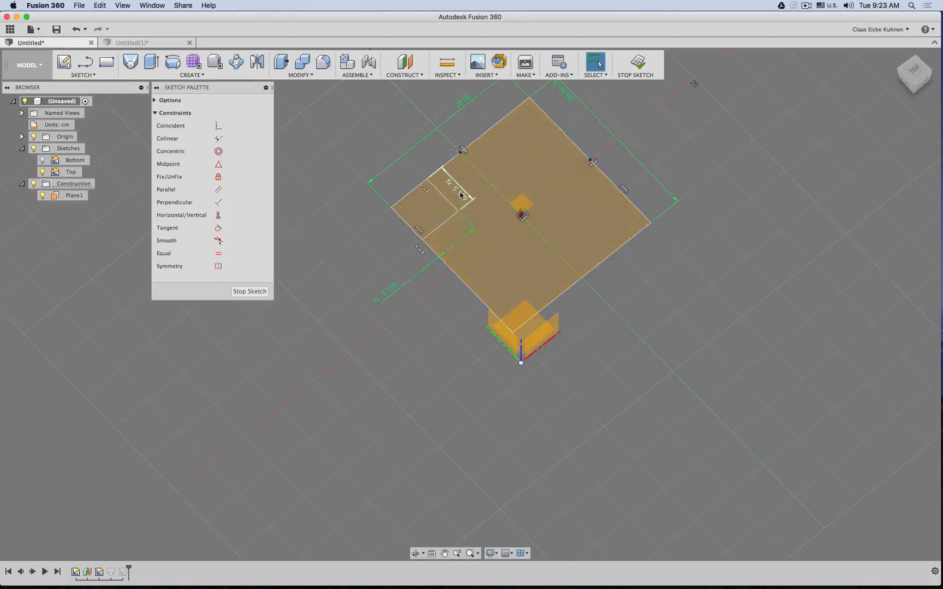
pyautogui.doubleClick(460, 191)
pyautogui.write('d7')
pyautogui.press('Return')
pyautogui.press('Escape')
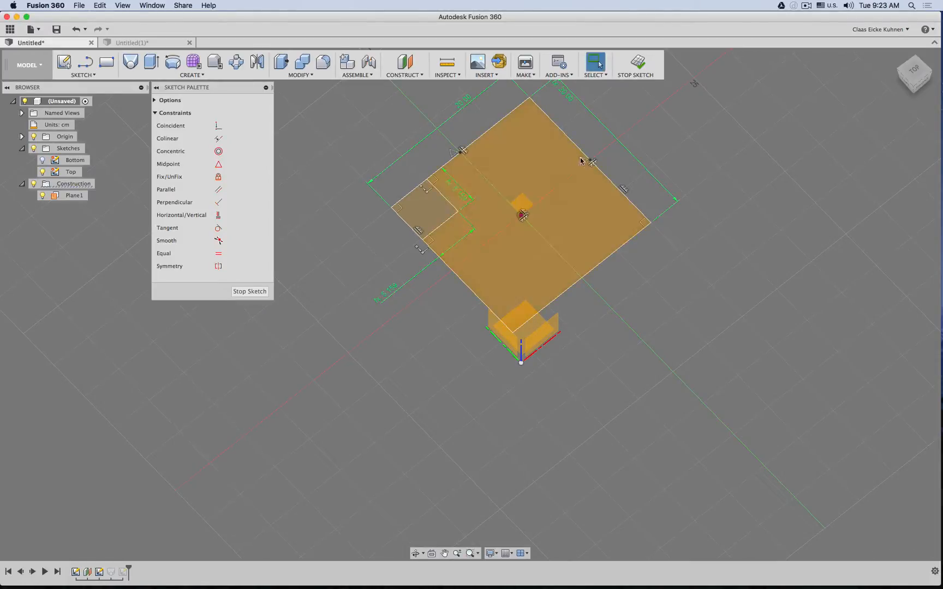
pyautogui.click(635, 64)
pyautogui.moveTo(516, 270)
pyautogui.keyDown('shift'); pyautogui.mouseDown(button='middle')
pyautogui.moveTo(491, 305)
pyautogui.moveTo(452, 263)
pyautogui.moveTo(450, 281)
pyautogui.mouseUp(button='middle'); pyautogui.keyUp('shift')
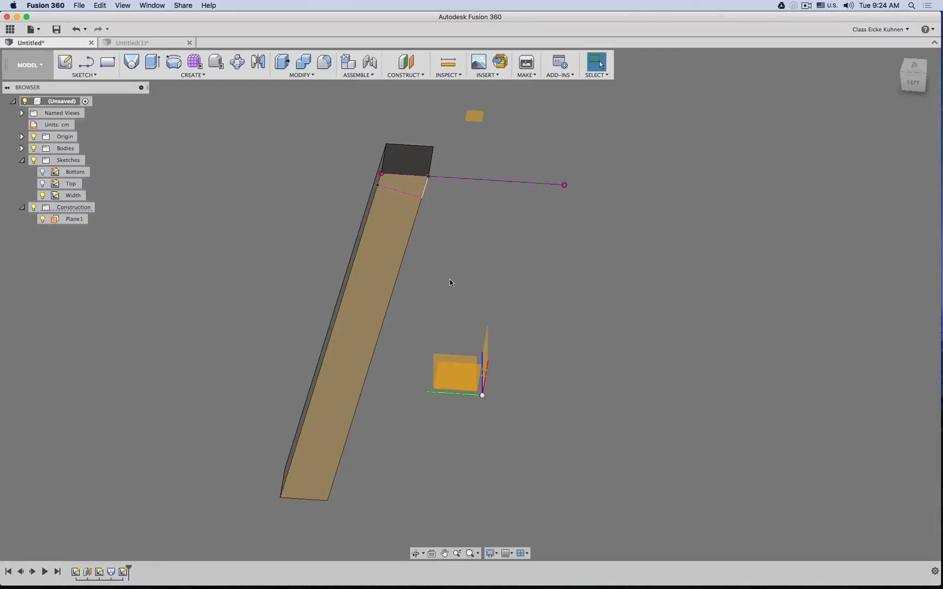
# Hide the Width sketch.
pyautogui.moveTo(377, 310)
pyautogui.keyDown('shift'); pyautogui.mouseDown(button='middle')
pyautogui.moveTo(436, 307)
pyautogui.moveTo(249, 303)
pyautogui.moveTo(328, 295)
pyautogui.mouseUp(button='middle'); pyautogui.keyUp('shift')
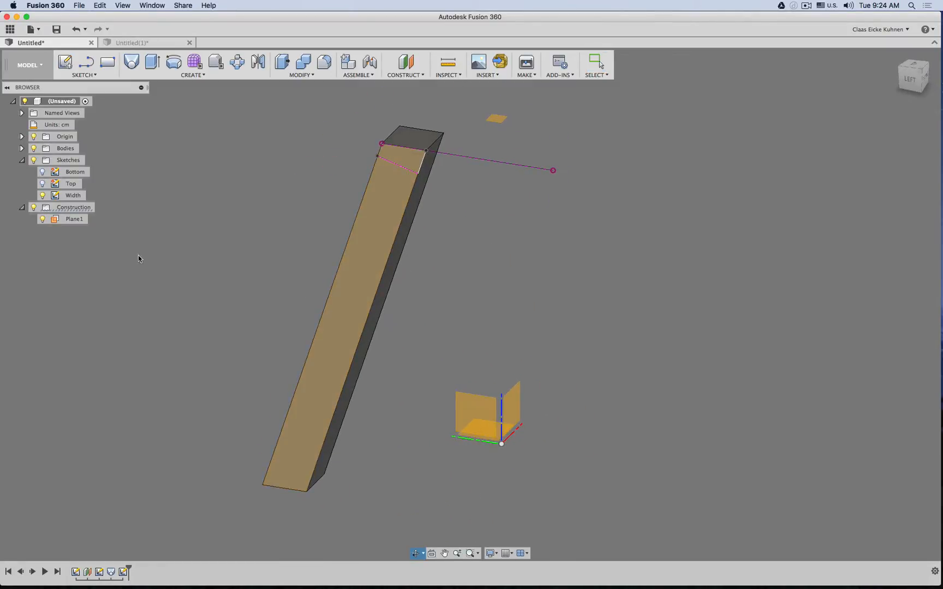
pyautogui.click(43, 195)
pyautogui.moveTo(392, 318)
pyautogui.keyDown('shift'); pyautogui.mouseDown(button='middle')
pyautogui.moveTo(406, 278)
pyautogui.moveTo(385, 347)
pyautogui.mouseUp(button='middle'); pyautogui.keyUp('shift')
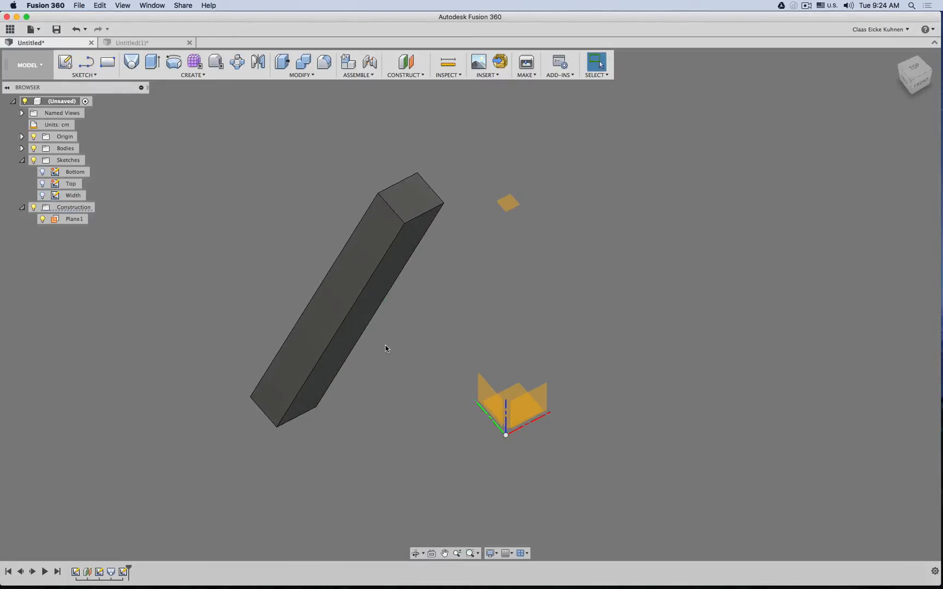
# Set the offset of the construction plane at the leg's top end to 45 cm.
pyautogui.rightClick(87, 573)
pyautogui.click(118, 513)
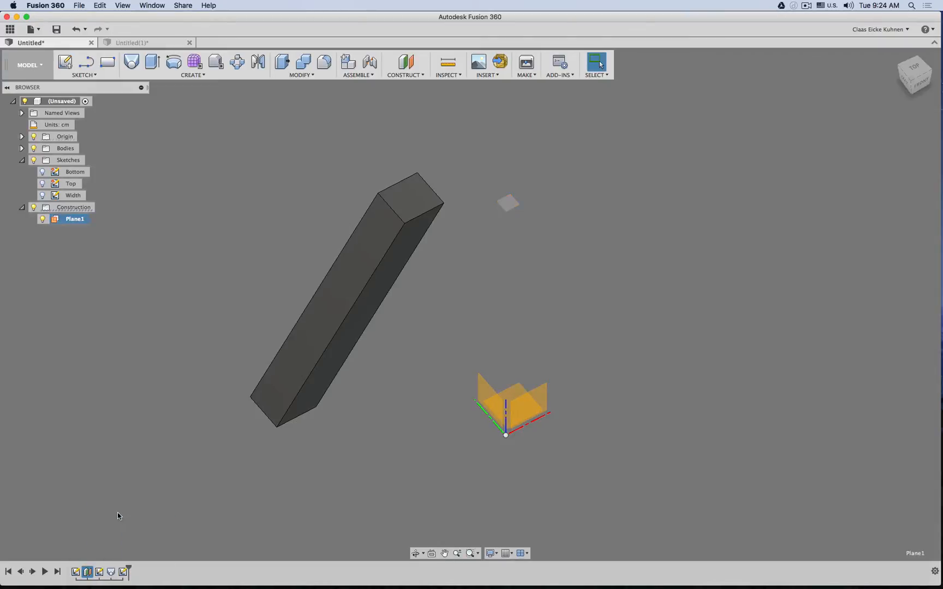
pyautogui.write('45')
pyautogui.press('Return')
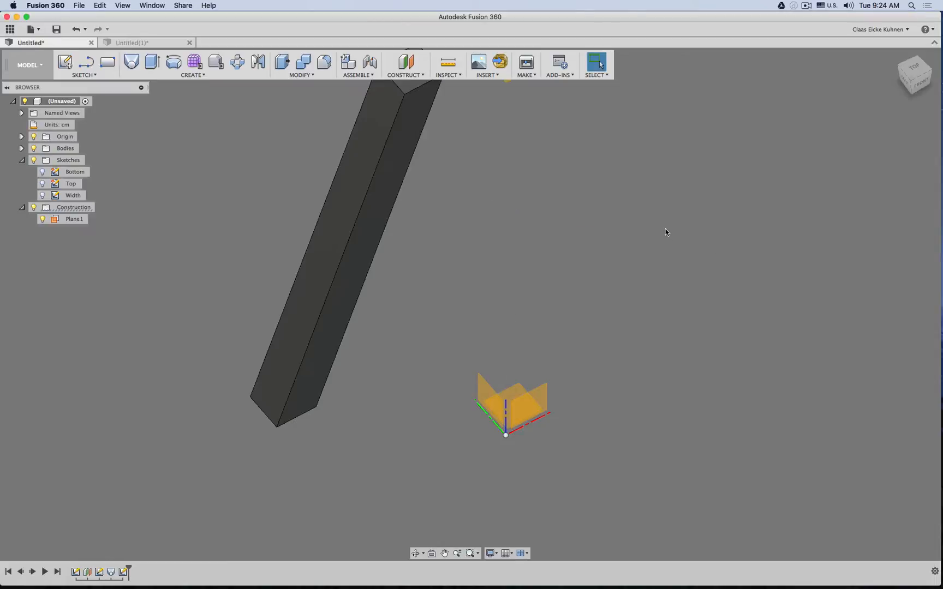
pyautogui.keyDown('shift'); pyautogui.moveTo(402, 332); pyautogui.dragTo(438, 298, button='middle'); pyautogui.keyUp('shift')
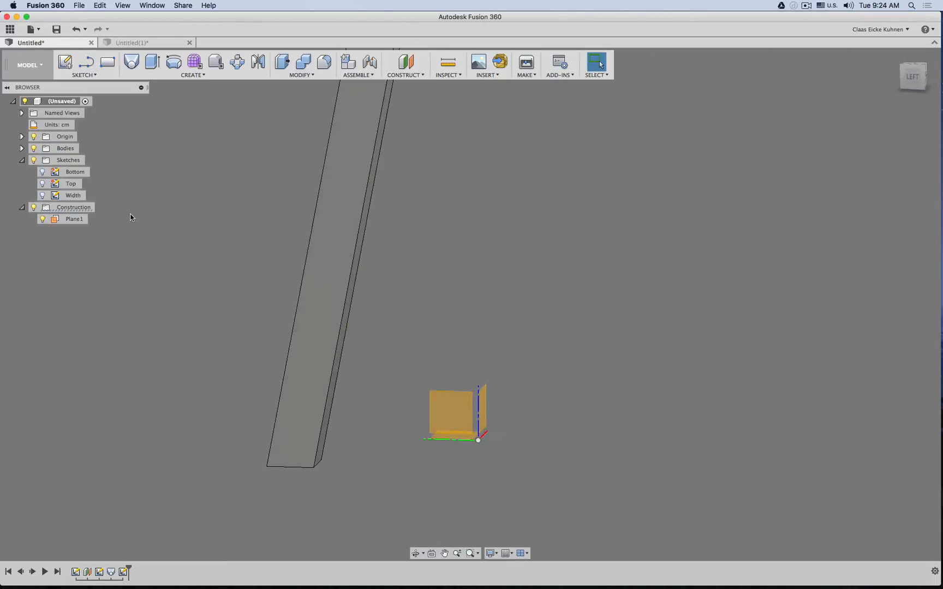
# Show the Width sketch to check its lines at the top end of the lengthened leg.
pyautogui.keyDown('shift'); pyautogui.moveTo(132, 217); pyautogui.dragTo(112, 312, button='middle'); pyautogui.keyUp('shift')
pyautogui.click(43, 195)
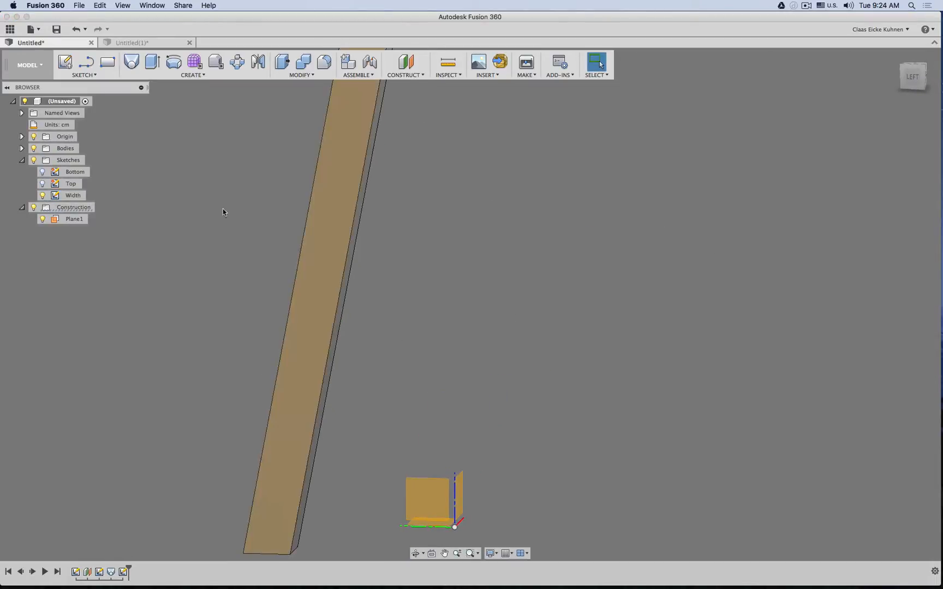
pyautogui.moveTo(219, 270); pyautogui.dragTo(189, 496, button='middle')
pyautogui.scroll(-1, 320, 255)
pyautogui.scroll(8, 343, 238)
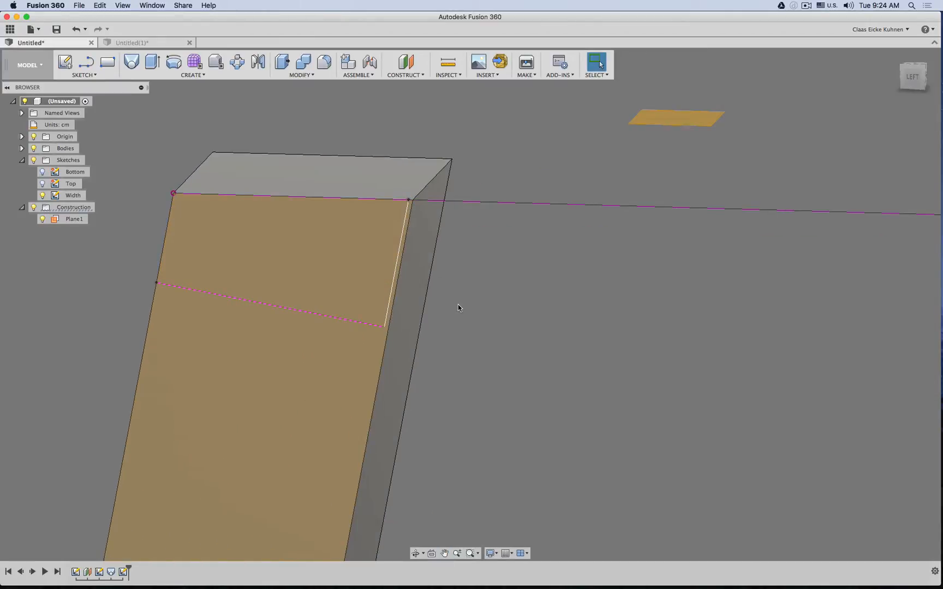
# Undo showing the Width sketch and the last change to the construction plane's offset.
pyautogui.press('super+z')
pyautogui.scroll(-10, 457, 308)
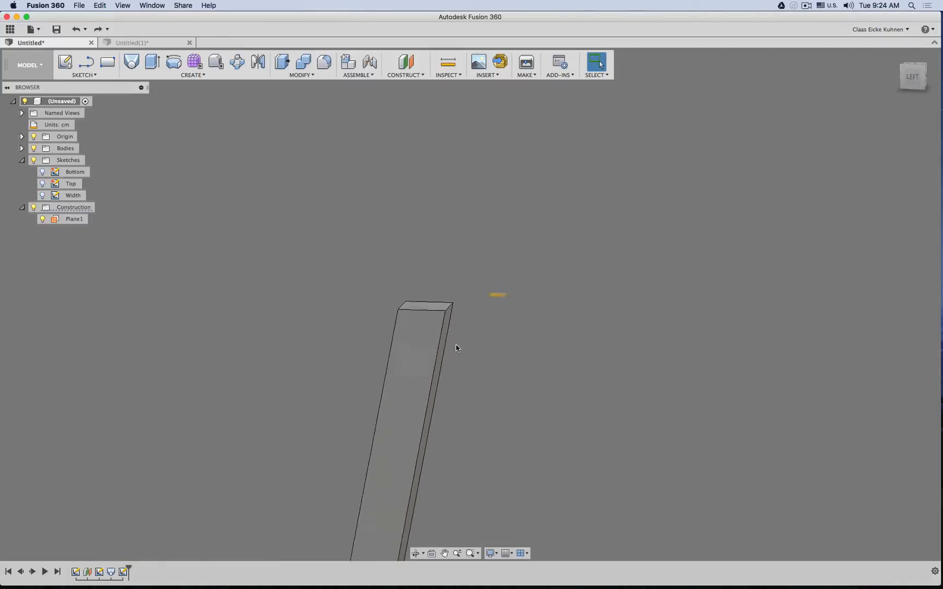
pyautogui.scroll(-3, 458, 258)
pyautogui.press('super+z')
pyautogui.keyDown('shift'); pyautogui.moveTo(478, 282); pyautogui.dragTo(466, 290, button='middle'); pyautogui.keyUp('shift')
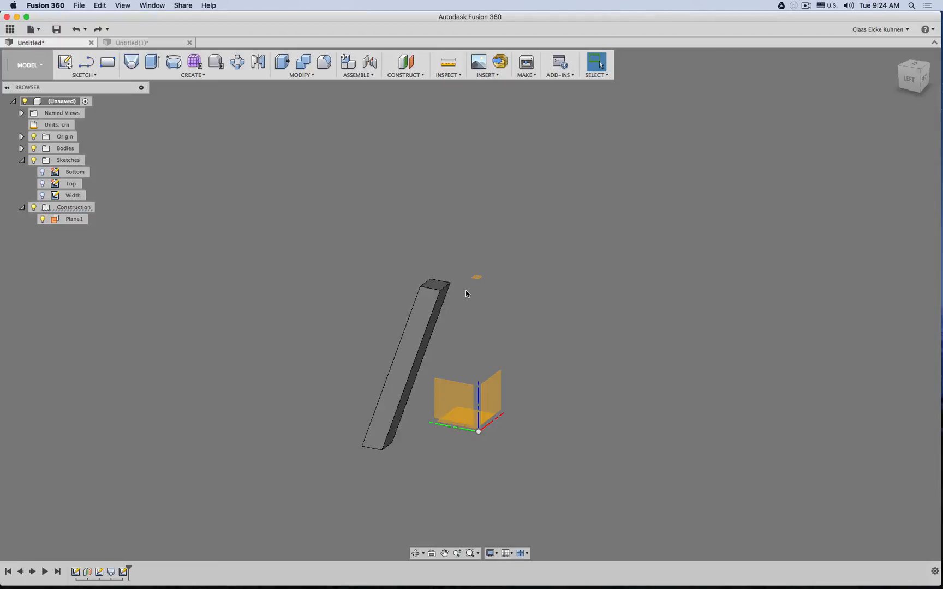
# Mirror the leg body across the XZ origin plane, using the Bodies pattern type.
pyautogui.keyDown('shift'); pyautogui.moveTo(511, 292); pyautogui.dragTo(401, 195, button='middle'); pyautogui.keyUp('shift')
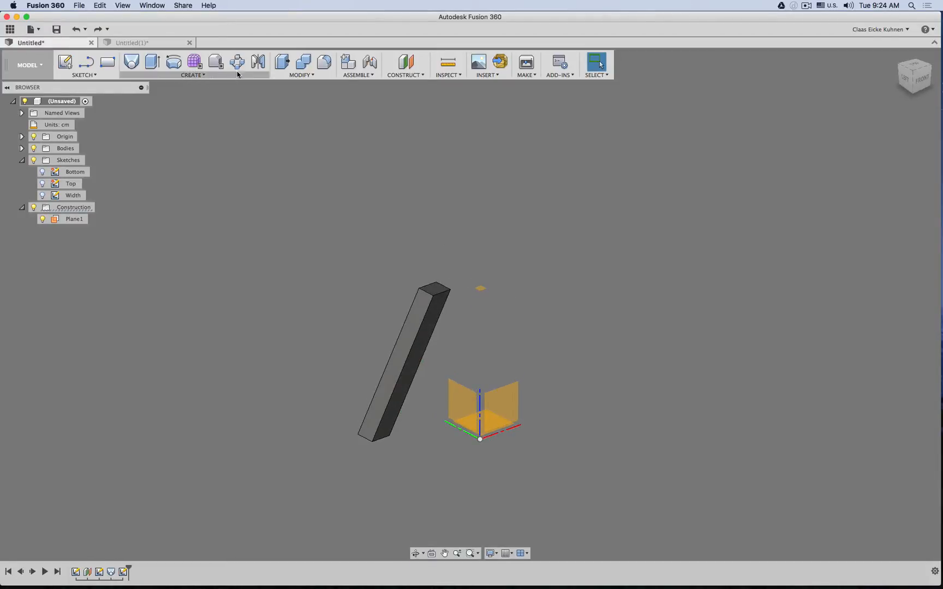
pyautogui.click(259, 61)
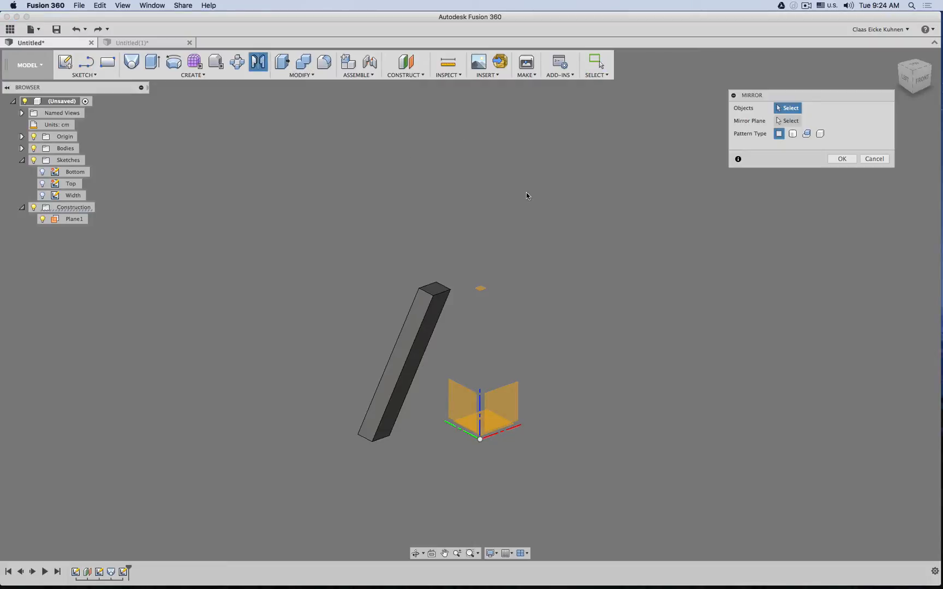
pyautogui.click(793, 134)
pyautogui.click(408, 345)
pyautogui.click(788, 121)
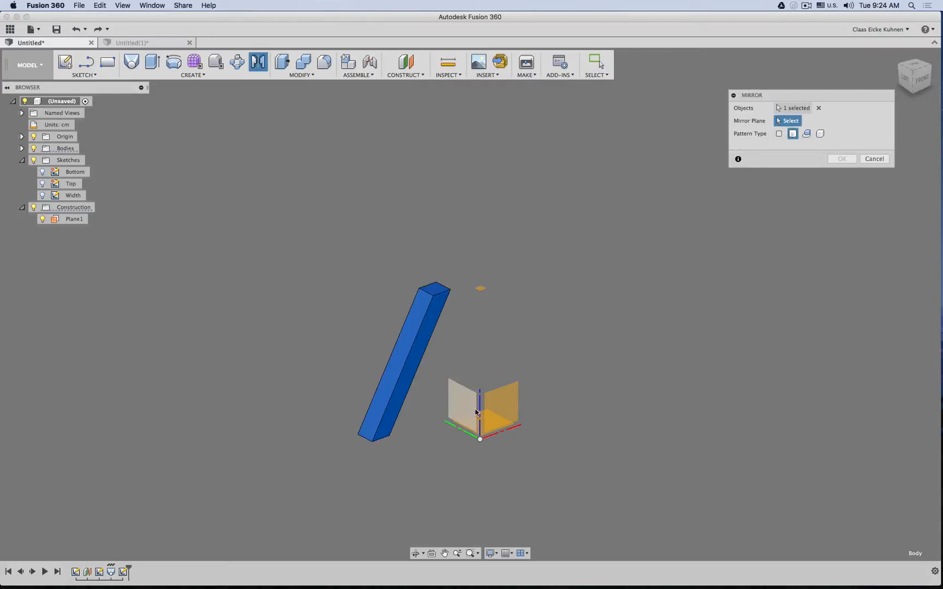
pyautogui.click(501, 405)
pyautogui.click(842, 159)
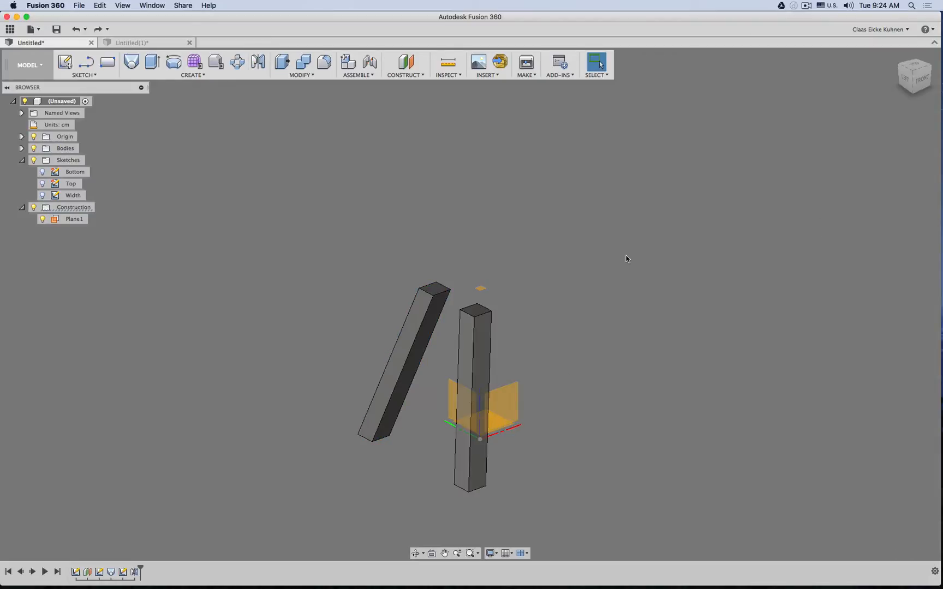
# Undo the leg mirror and hiding the Width sketch, and redo both.
pyautogui.moveTo(626, 255); pyautogui.dragTo(564, 261, button='right')
pyautogui.press('super+z')
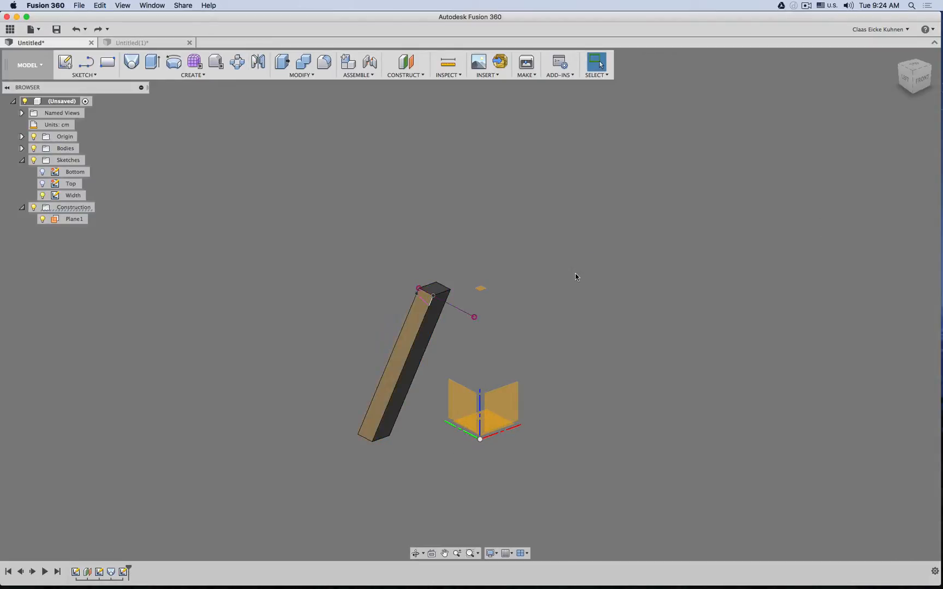
pyautogui.rightClick(575, 273)
pyautogui.click(521, 265)
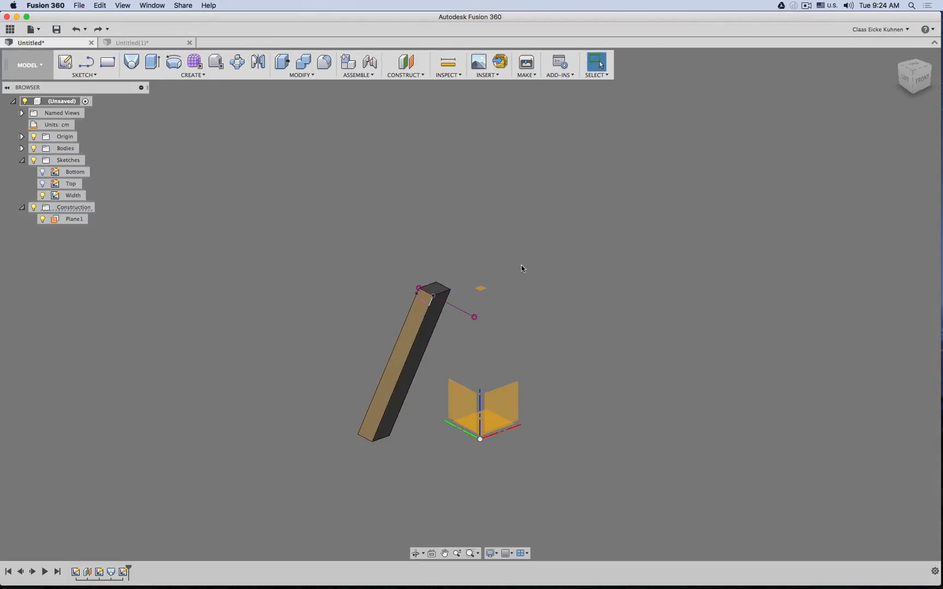
pyautogui.click(98, 29)
pyautogui.click(98, 29)
# Mirror both leg bodies across the YZ origin plane to complete the four legs.
pyautogui.rightClick(507, 217)
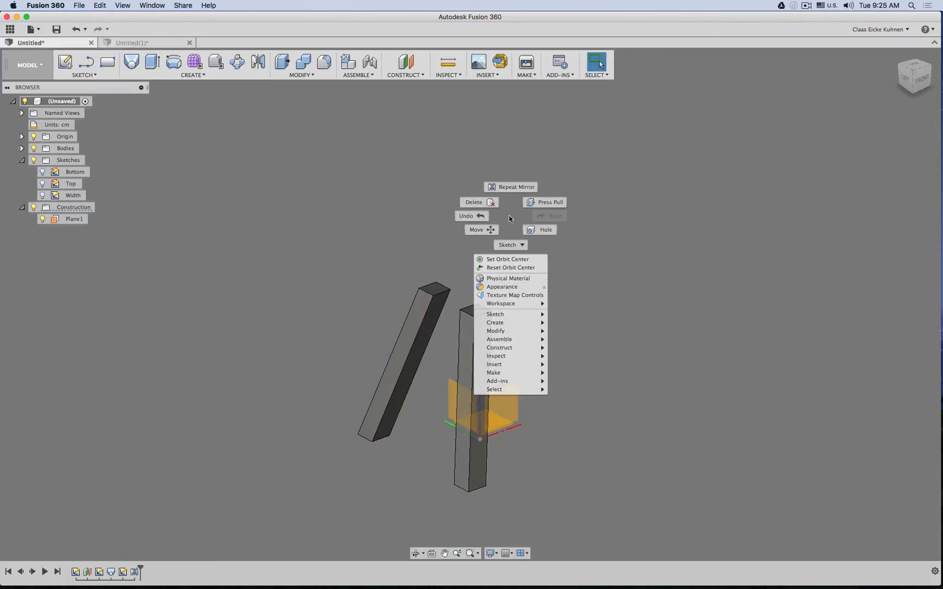
pyautogui.click(513, 187)
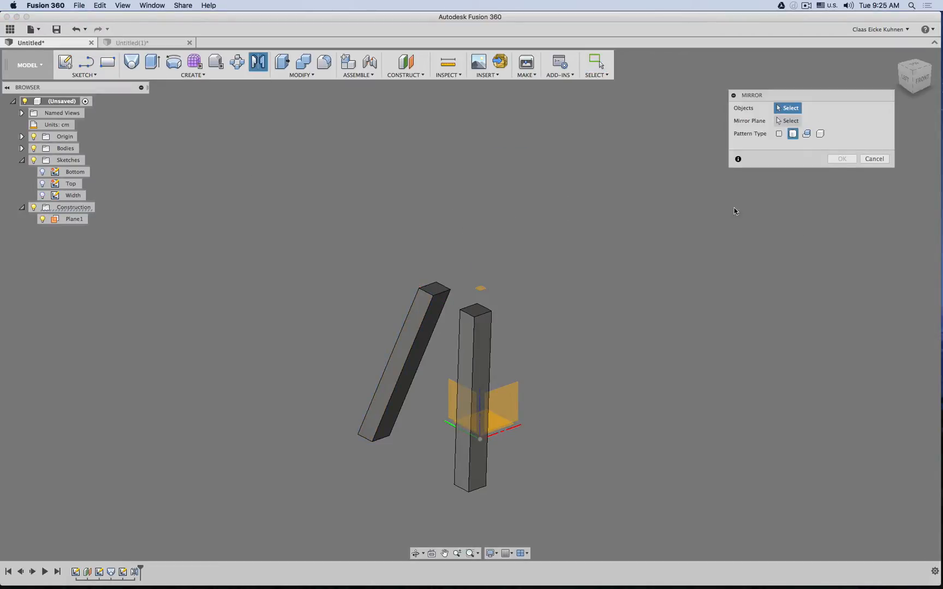
pyautogui.click(474, 349)
pyautogui.click(420, 305)
pyautogui.click(789, 120)
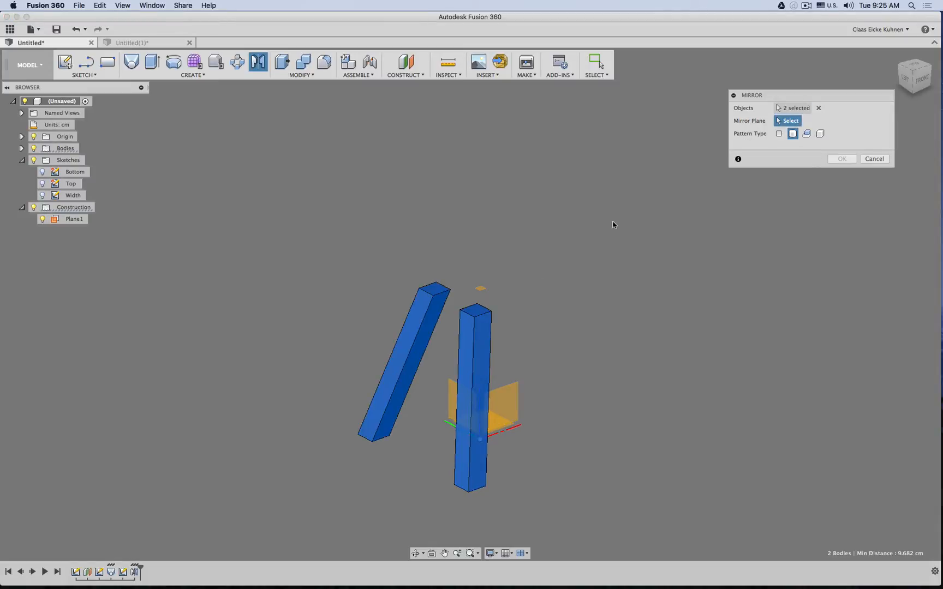
pyautogui.click(463, 382)
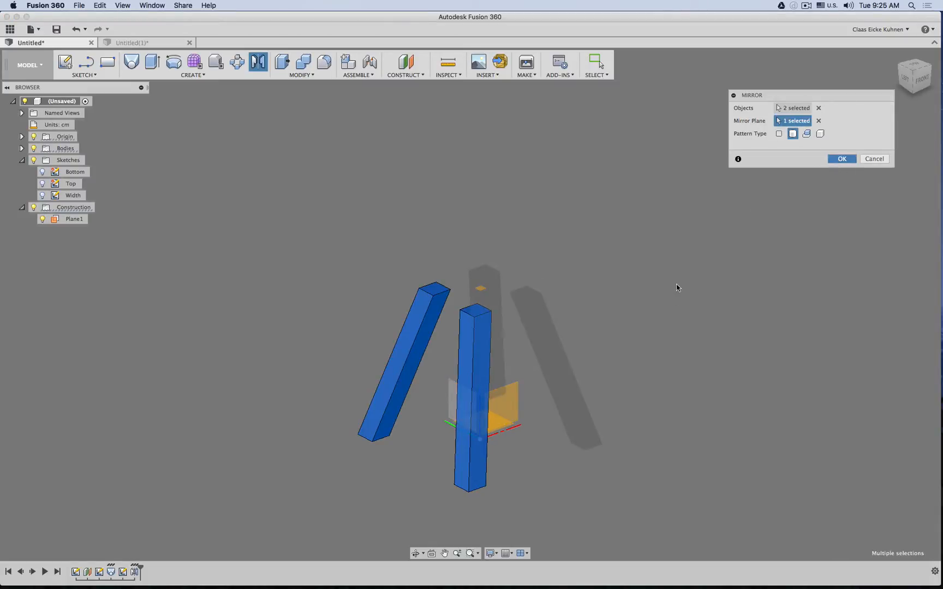
pyautogui.press('Return')
pyautogui.keyDown('shift'); pyautogui.moveTo(676, 288); pyautogui.dragTo(658, 307, button='middle'); pyautogui.keyUp('shift')
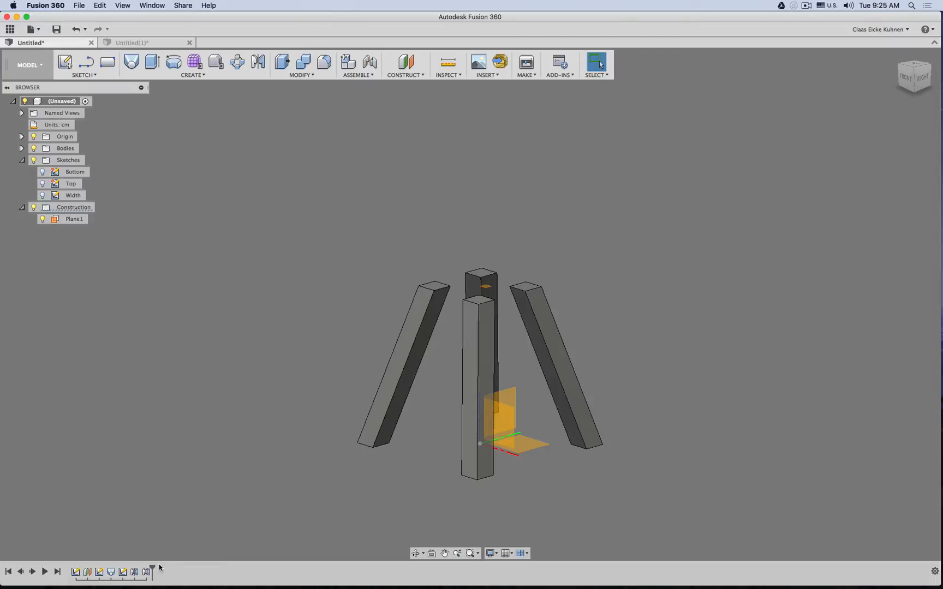
# Roll the timeline back to just before the second mirror feature.
pyautogui.moveTo(152, 571); pyautogui.dragTo(141, 570)
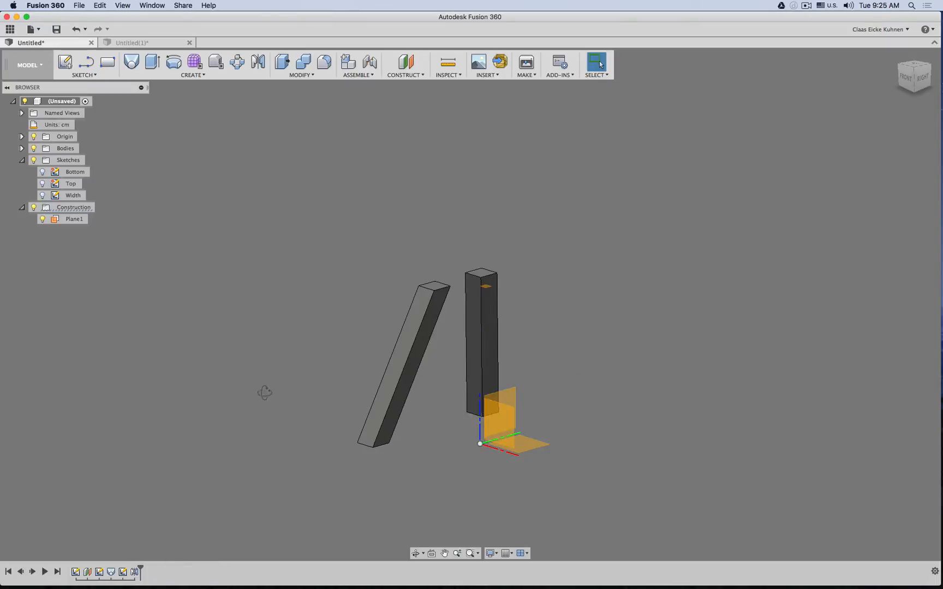
pyautogui.keyDown('shift'); pyautogui.moveTo(265, 393); pyautogui.dragTo(343, 394, button='middle'); pyautogui.keyUp('shift')
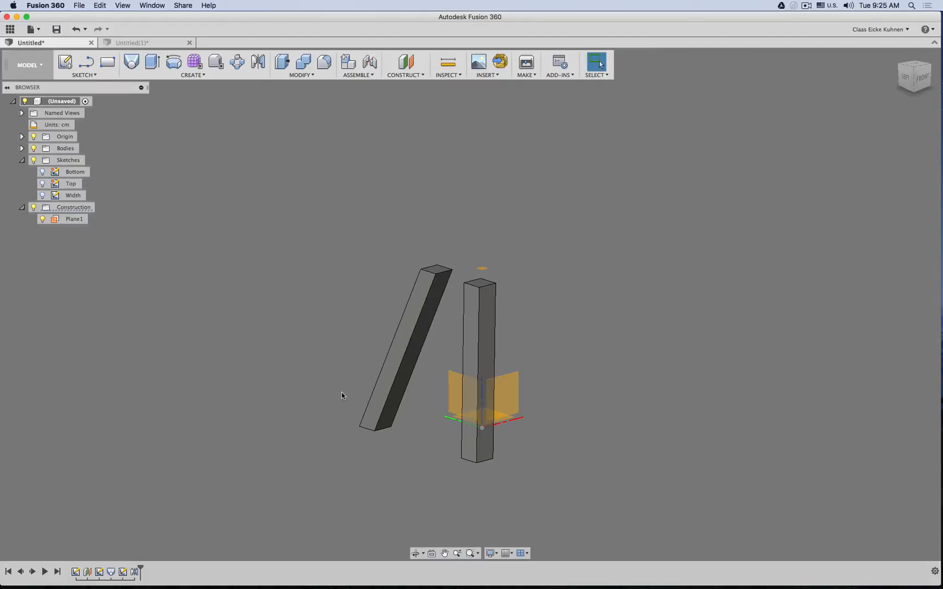
# Check the stool drawing in Gravit Designer and the rails between the legs in photo IMG_0229.JPG, and return to Fusion 360.
pyautogui.press('super+Tab')
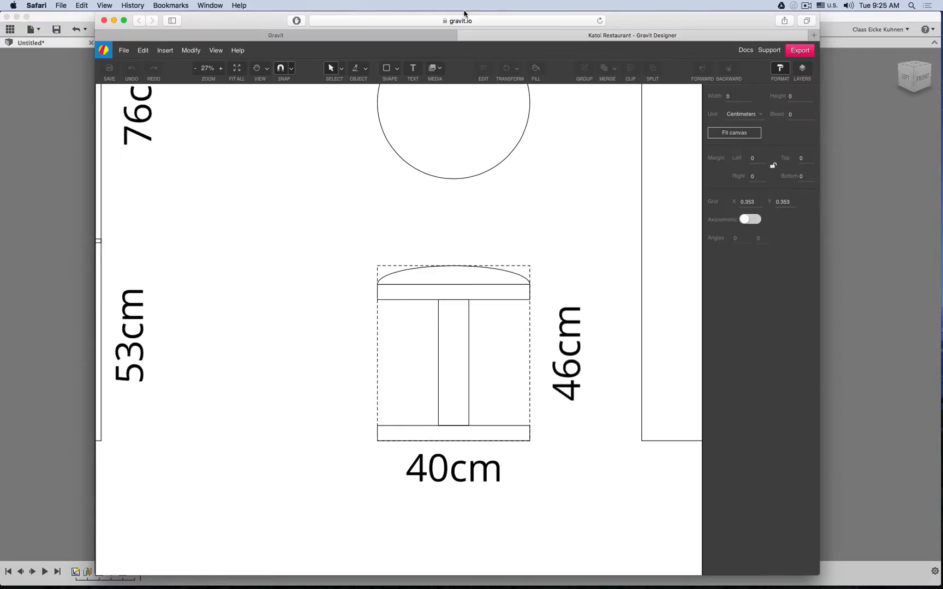
pyautogui.press('super+Tab')
pyautogui.press('super+Tab')
pyautogui.press('super+Tab')
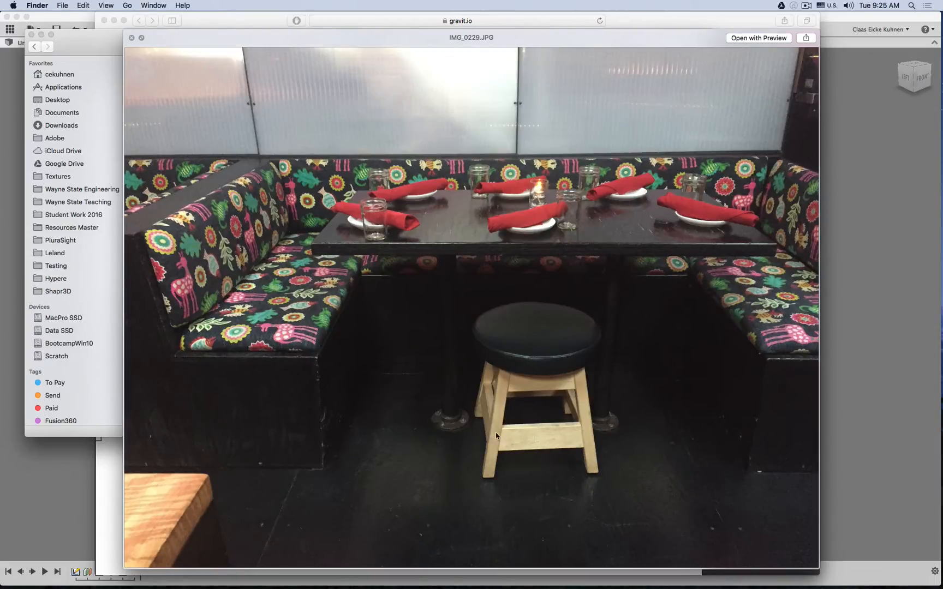
pyautogui.click(873, 366)
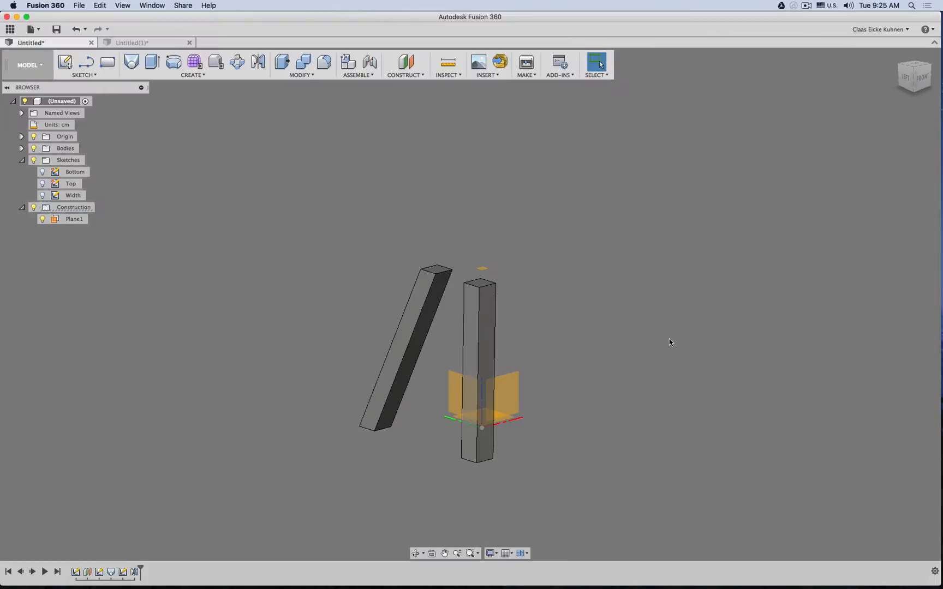
pyautogui.moveTo(323, 210); pyautogui.dragTo(321, 151, button='middle')
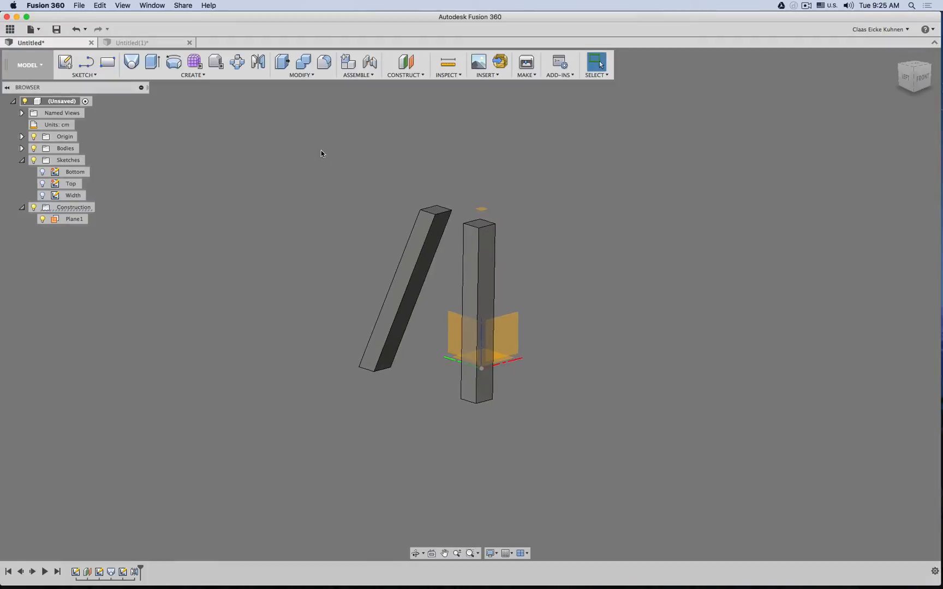
pyautogui.keyDown('shift'); pyautogui.moveTo(442, 208); pyautogui.dragTo(476, 227, button='middle'); pyautogui.keyUp('shift')
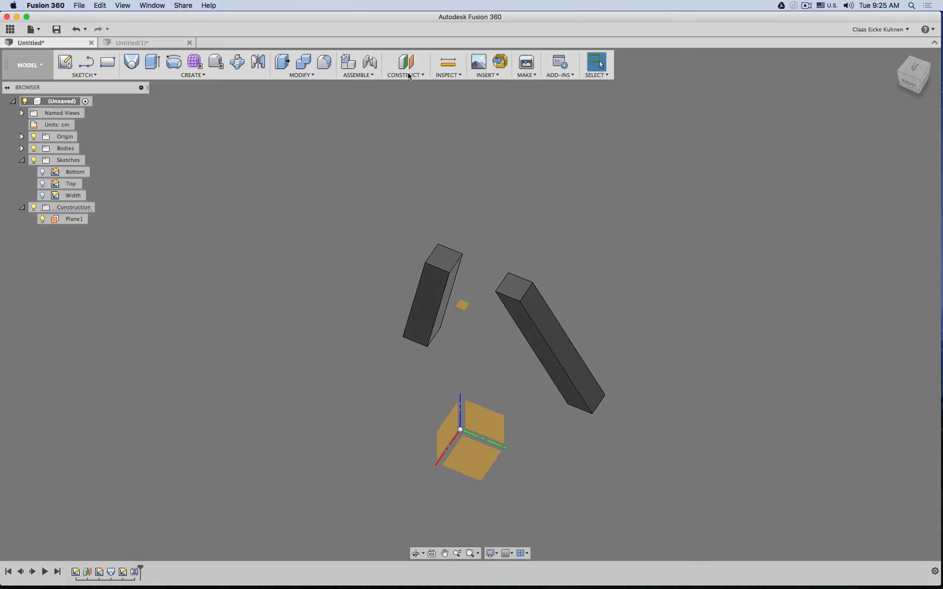
pyautogui.click(408, 71)
pyautogui.click(415, 97)
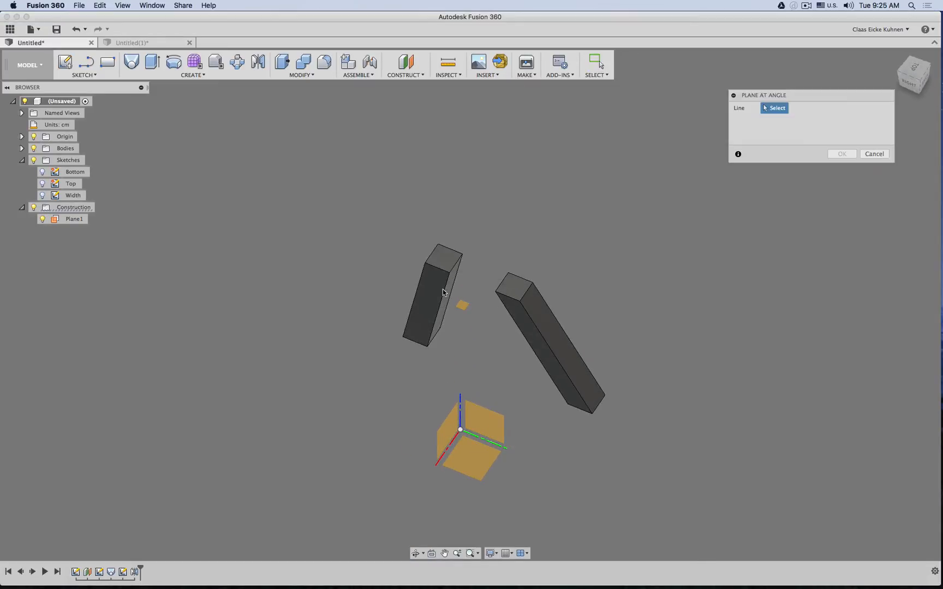
pyautogui.click(447, 302)
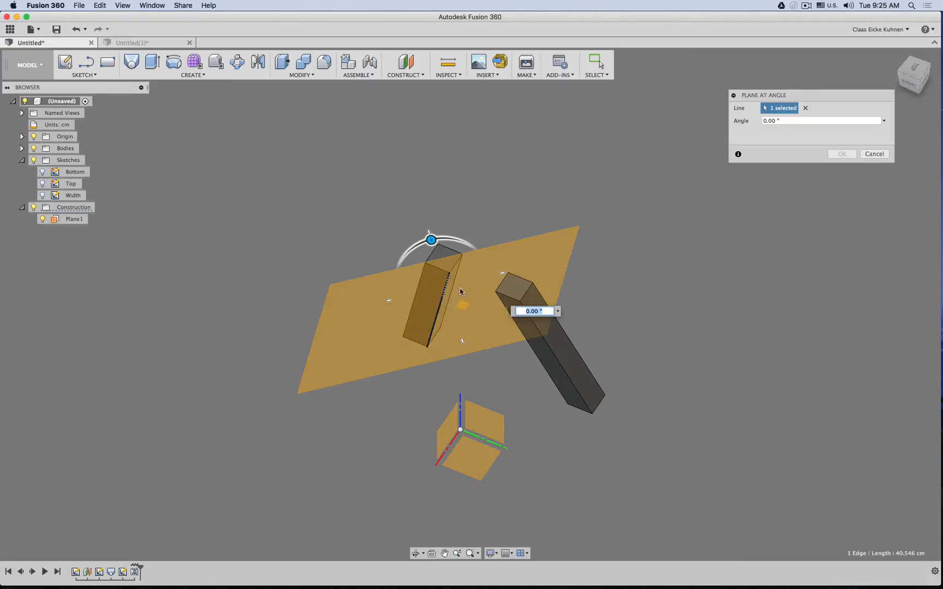
pyautogui.keyDown('shift'); pyautogui.moveTo(606, 236); pyautogui.dragTo(476, 249, button='middle'); pyautogui.keyUp('shift')
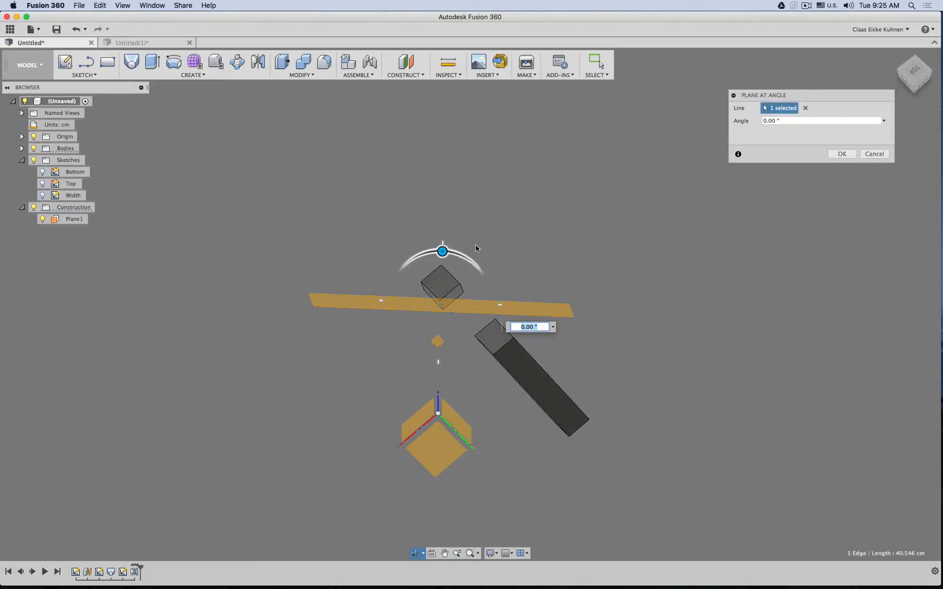
pyautogui.moveTo(442, 252); pyautogui.dragTo(472, 271)
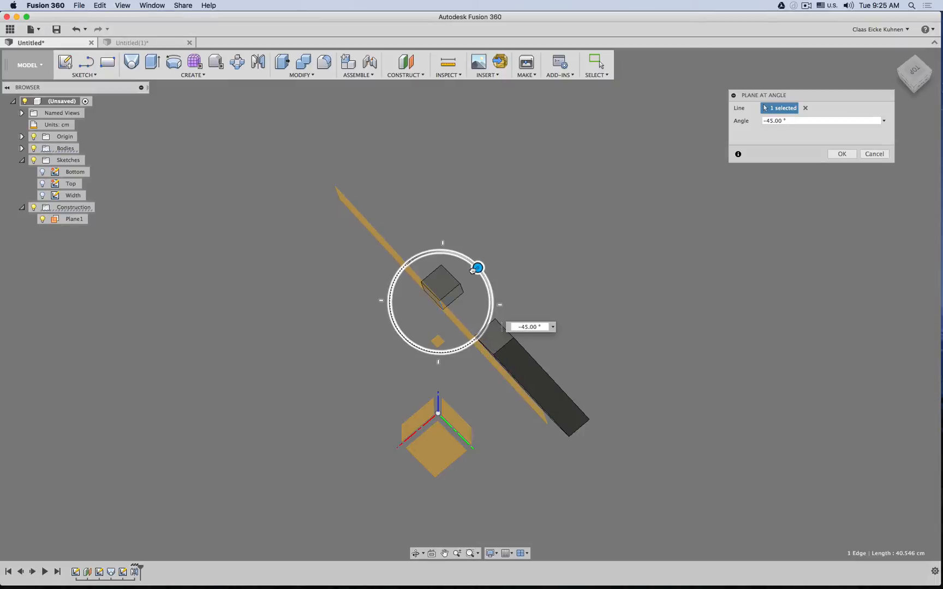
pyautogui.moveTo(572, 263)
pyautogui.keyDown('shift'); pyautogui.mouseDown(button='middle')
pyautogui.moveTo(564, 234)
pyautogui.moveTo(564, 265)
pyautogui.moveTo(613, 268)
pyautogui.moveTo(562, 185)
pyautogui.moveTo(515, 194)
pyautogui.moveTo(546, 194)
pyautogui.mouseUp(button='middle'); pyautogui.keyUp('shift')
pyautogui.click(873, 154)
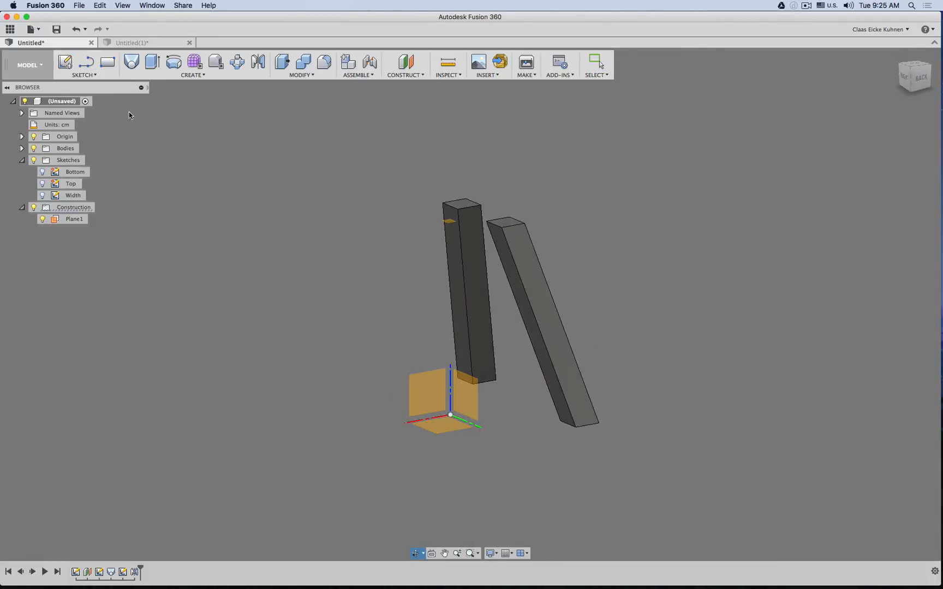
# Start a sketch on the leg's inner face and draw a small rectangle across its upper part.
pyautogui.click(64, 62)
pyautogui.scroll(3, 372, 266)
pyautogui.click(511, 256)
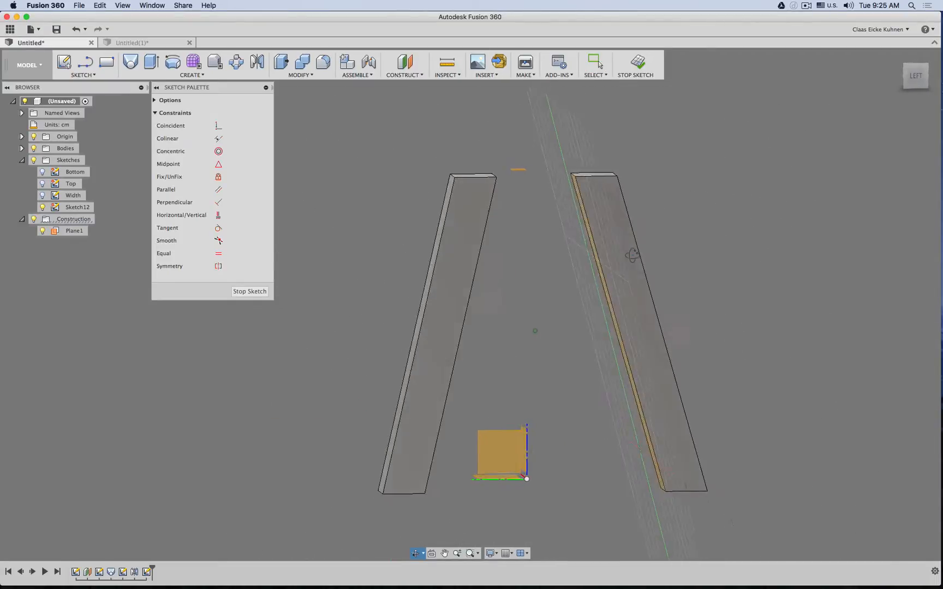
pyautogui.keyDown('shift'); pyautogui.moveTo(631, 258); pyautogui.dragTo(579, 265, button='middle'); pyautogui.keyUp('shift')
pyautogui.keyDown('shift'); pyautogui.moveTo(489, 265); pyautogui.dragTo(422, 261, button='middle'); pyautogui.keyUp('shift')
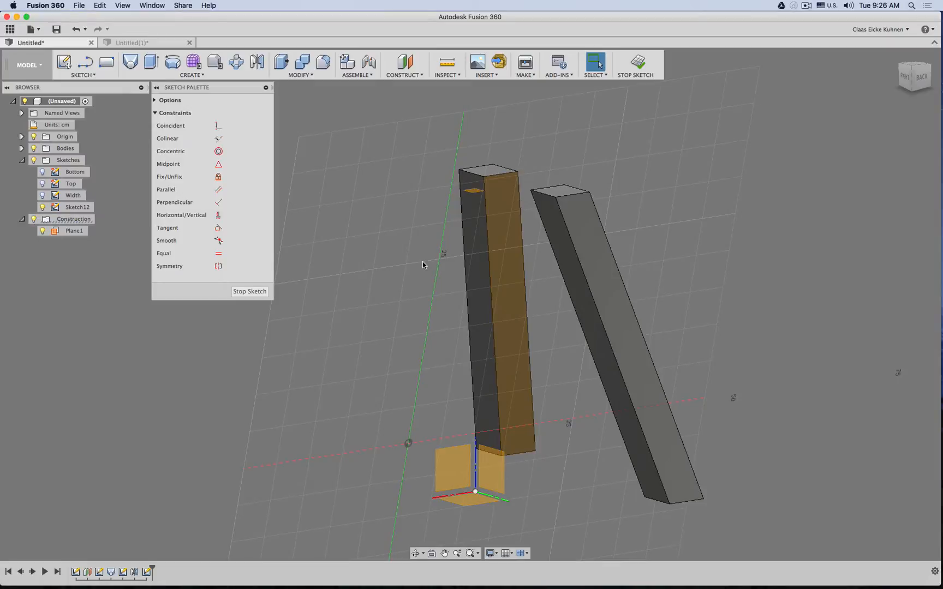
pyautogui.click(106, 61)
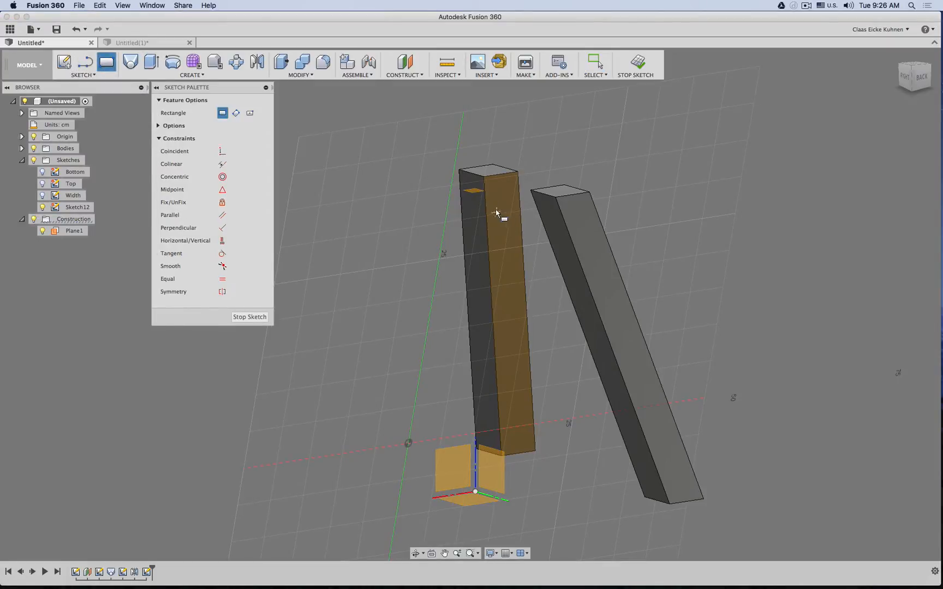
pyautogui.click(496, 210)
pyautogui.click(508, 266)
pyautogui.keyDown('shift'); pyautogui.moveTo(551, 187); pyautogui.dragTo(581, 189, button='middle'); pyautogui.keyUp('shift')
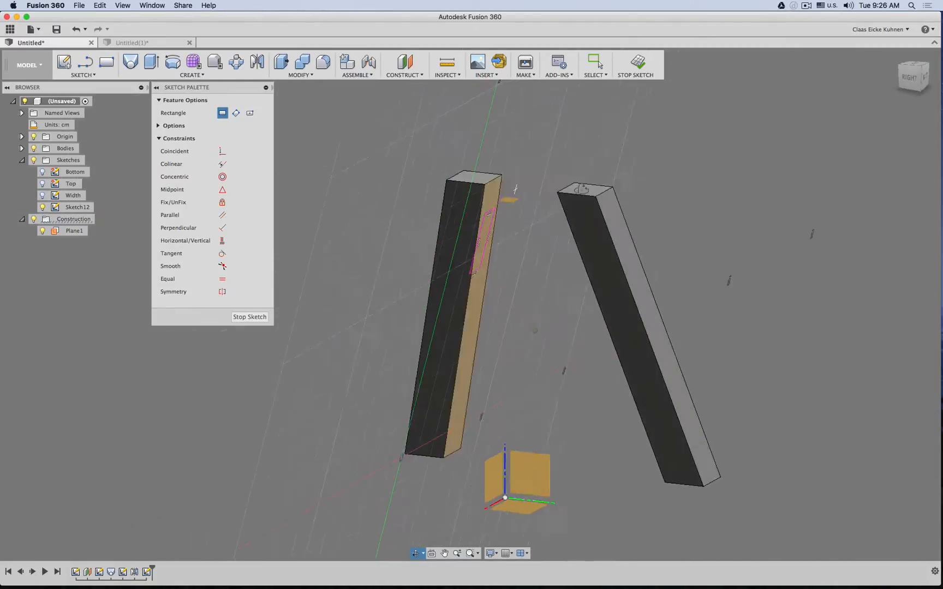
pyautogui.keyDown('shift'); pyautogui.moveTo(515, 189); pyautogui.dragTo(609, 126, button='middle'); pyautogui.keyUp('shift')
pyautogui.press('Escape')
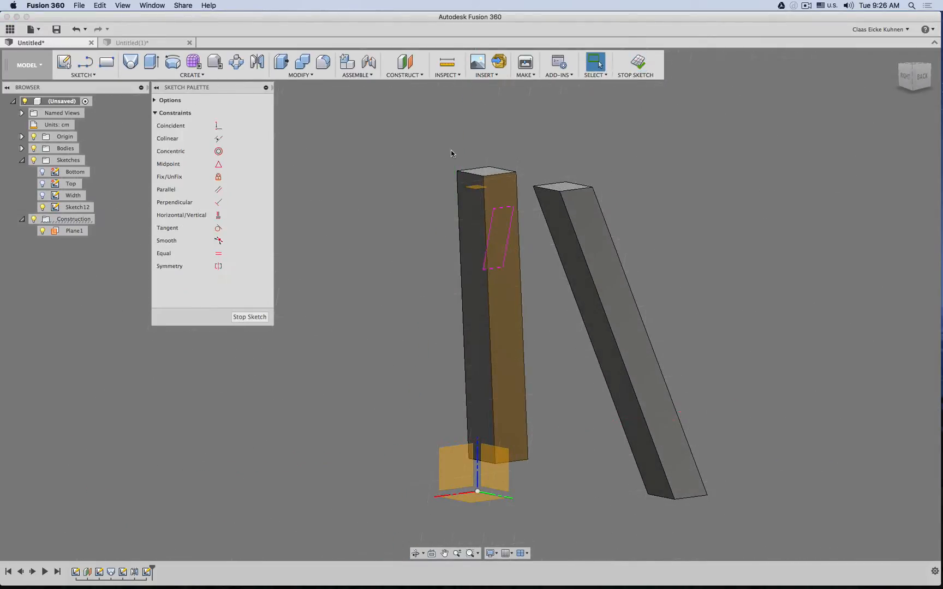
# Try extruding the rectangle about 14.2 cm from the leg's inner face toward the opposite leg.
pyautogui.click(152, 62)
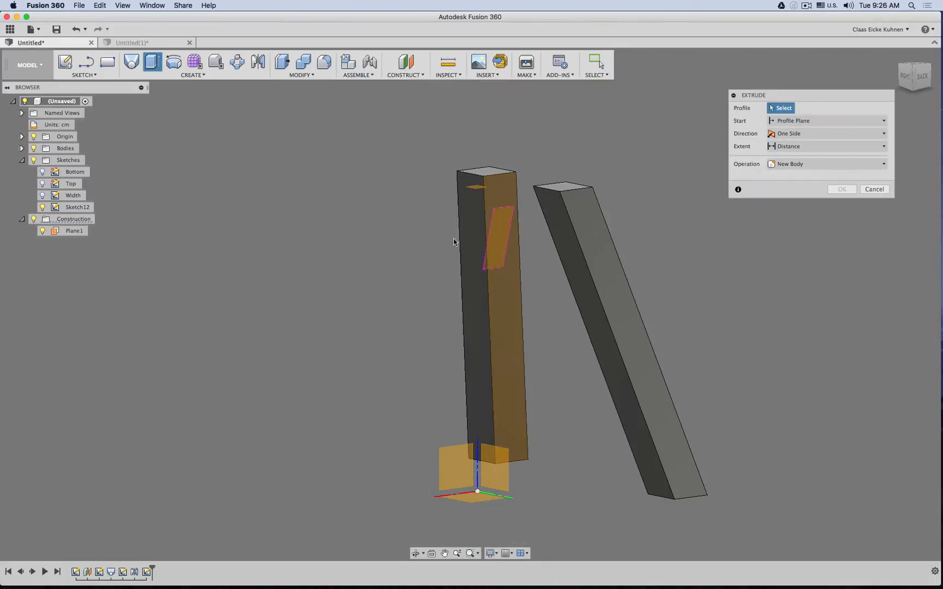
pyautogui.click(495, 238)
pyautogui.keyDown('shift'); pyautogui.moveTo(349, 243); pyautogui.dragTo(418, 244, button='middle'); pyautogui.keyUp('shift')
pyautogui.moveTo(491, 246); pyautogui.dragTo(617, 287)
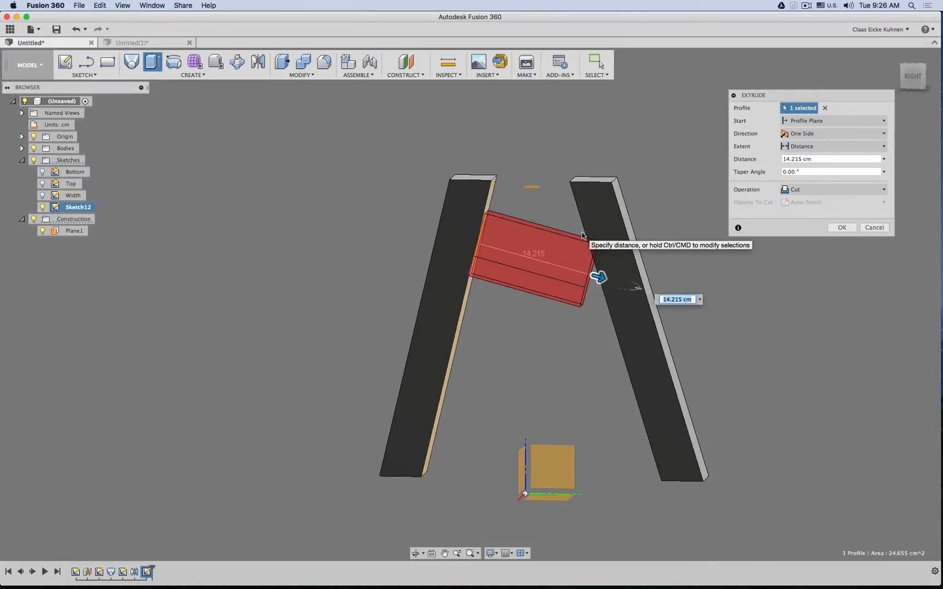
pyautogui.click(875, 227)
# Undo the rectangle and delete the sketch on the leg's inner face.
pyautogui.keyDown('shift'); pyautogui.moveTo(752, 267); pyautogui.dragTo(708, 273, button='middle'); pyautogui.keyUp('shift')
pyautogui.press('super+z')
pyautogui.press('super+z')
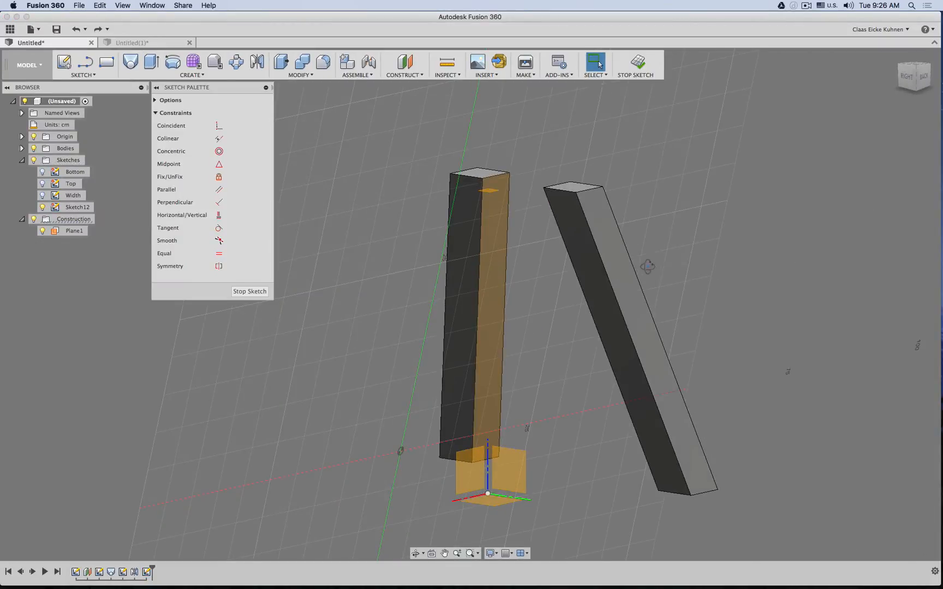
pyautogui.keyDown('shift'); pyautogui.moveTo(648, 266); pyautogui.dragTo(565, 269, button='middle'); pyautogui.keyUp('shift')
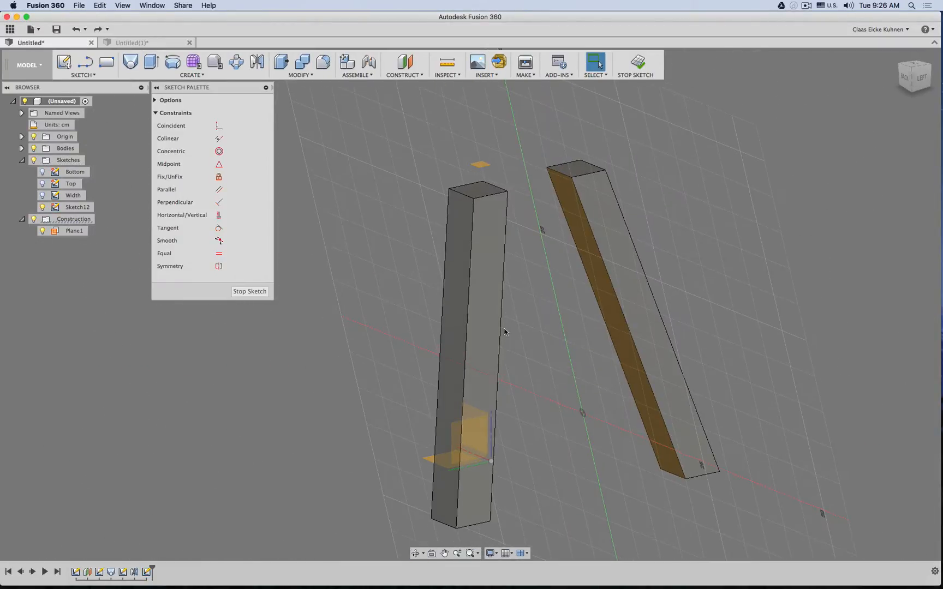
pyautogui.click(147, 572)
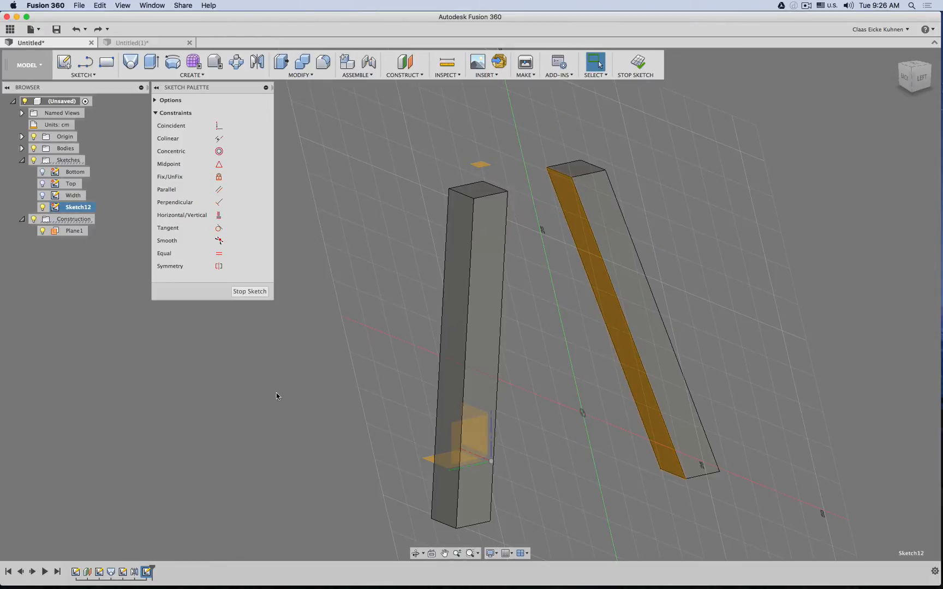
pyautogui.click(637, 63)
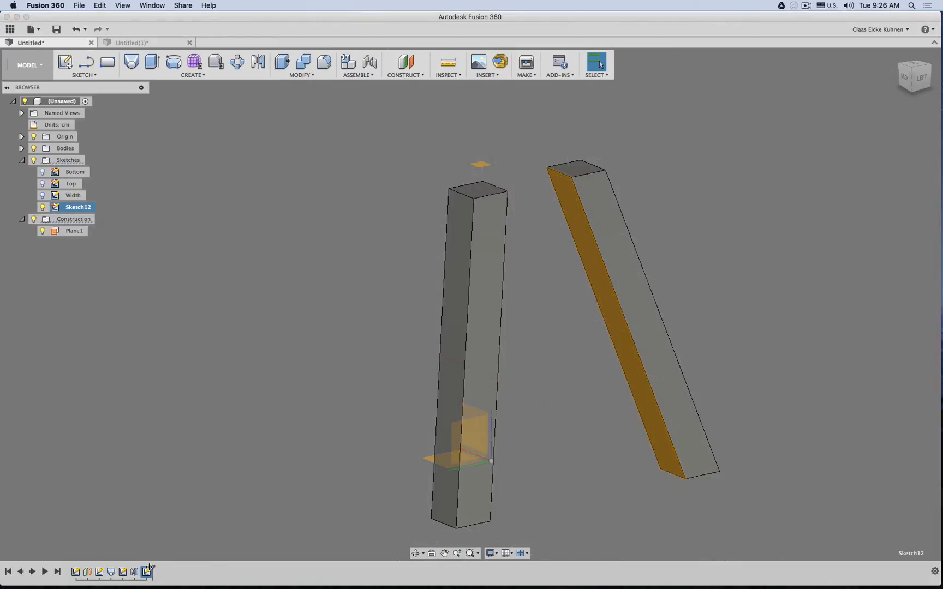
pyautogui.click(411, 293)
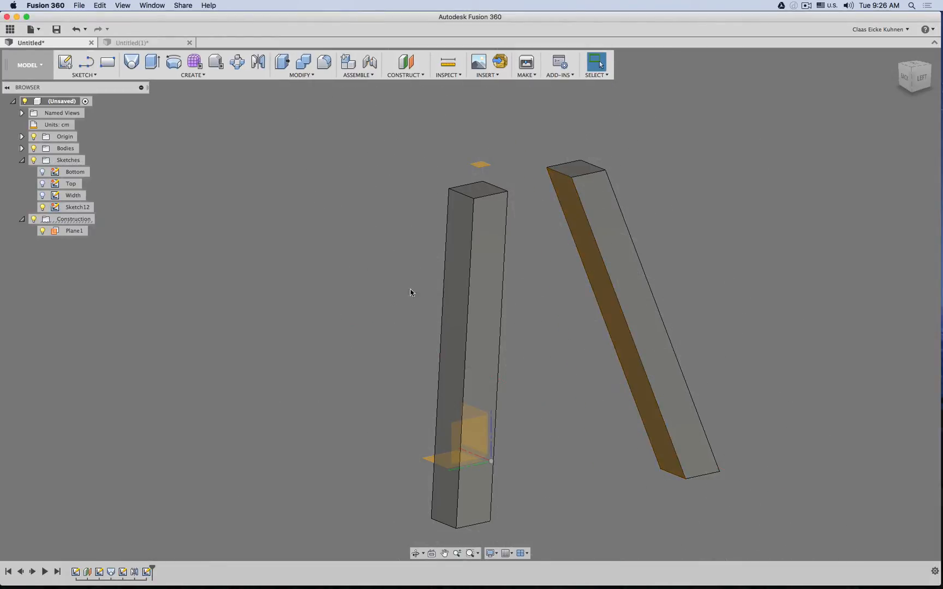
pyautogui.click(146, 572)
pyautogui.press('Delete')
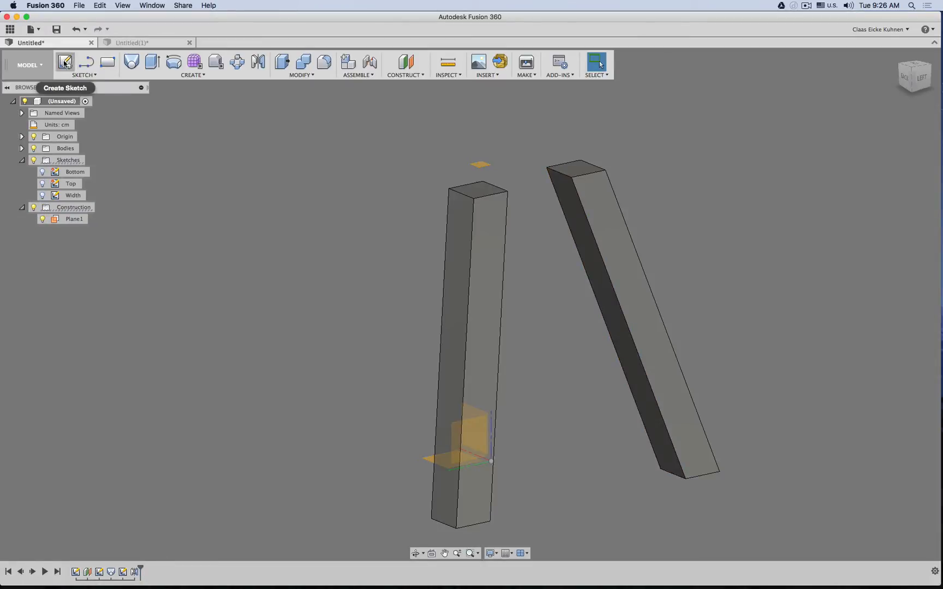
# Start a sketch on the vertical XZ origin plane and project the leg outlines onto it.
pyautogui.keyDown('shift'); pyautogui.moveTo(320, 405); pyautogui.dragTo(362, 404, button='middle'); pyautogui.keyUp('shift')
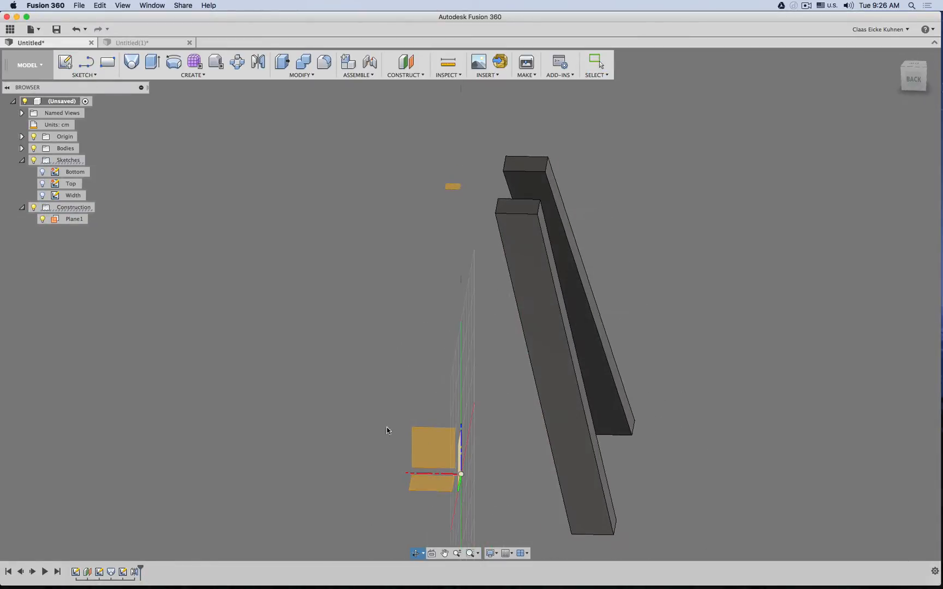
pyautogui.press('s')
pyautogui.click(432, 444)
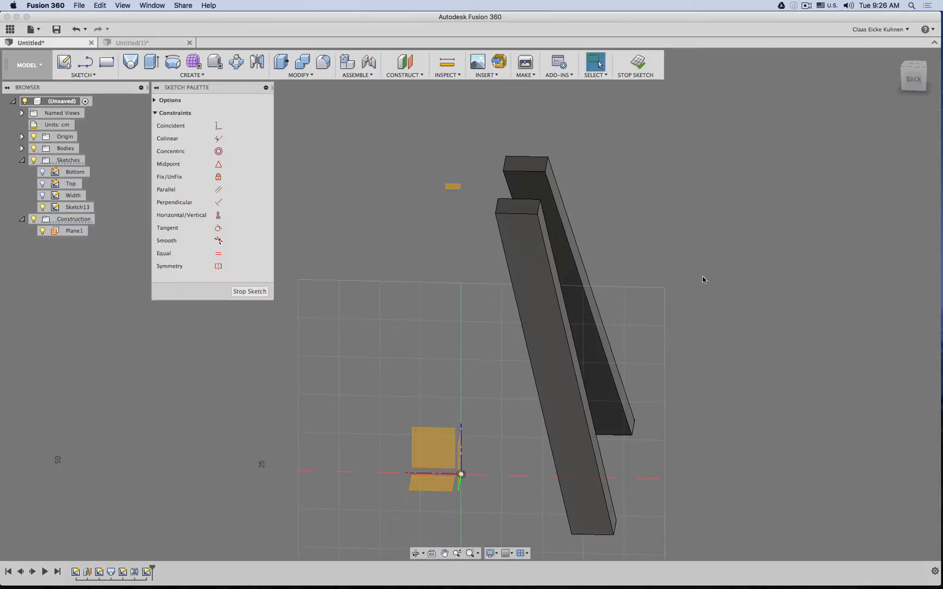
pyautogui.moveTo(721, 275)
pyautogui.keyDown('shift'); pyautogui.mouseDown(button='middle')
pyautogui.moveTo(712, 261)
pyautogui.moveTo(446, 271)
pyautogui.mouseUp(button='middle'); pyautogui.keyUp('shift')
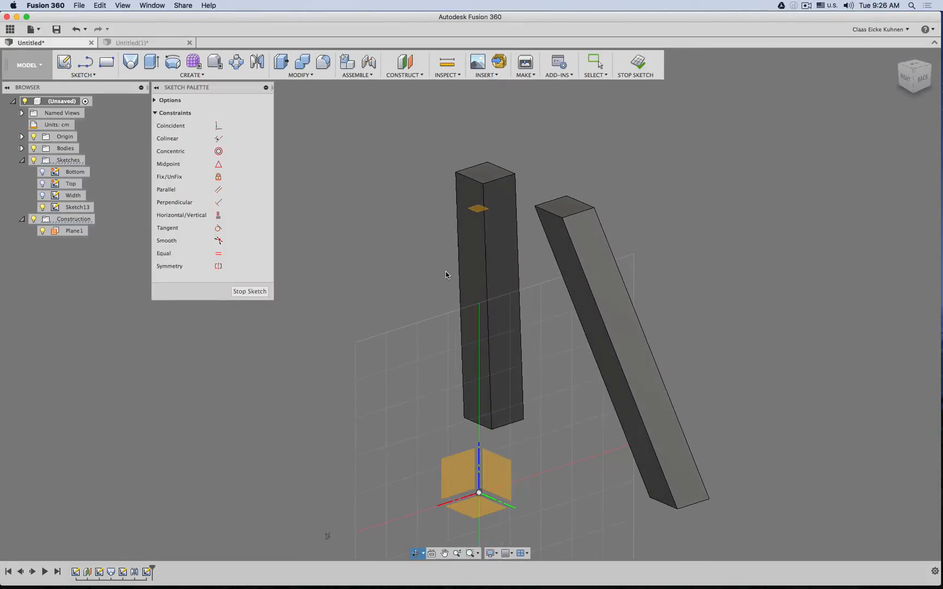
pyautogui.press('p')
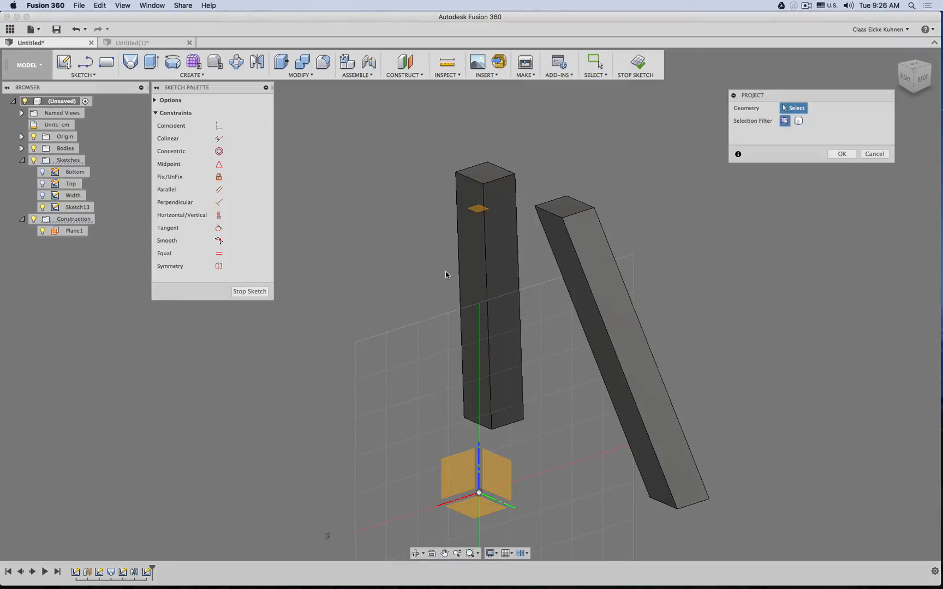
pyautogui.click(496, 270)
pyautogui.keyDown('shift'); pyautogui.moveTo(676, 257); pyautogui.dragTo(597, 245, button='middle'); pyautogui.keyUp('shift')
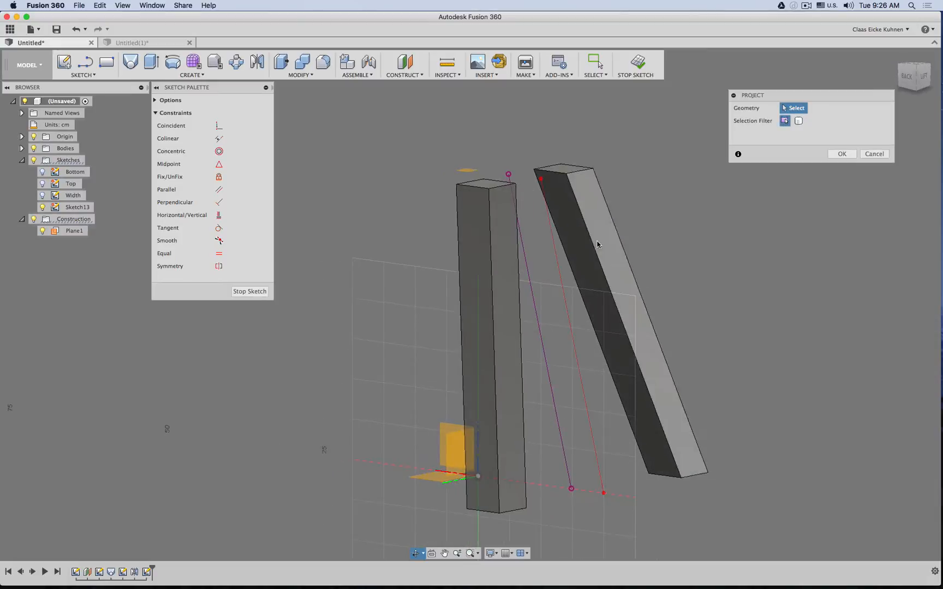
pyautogui.click(590, 243)
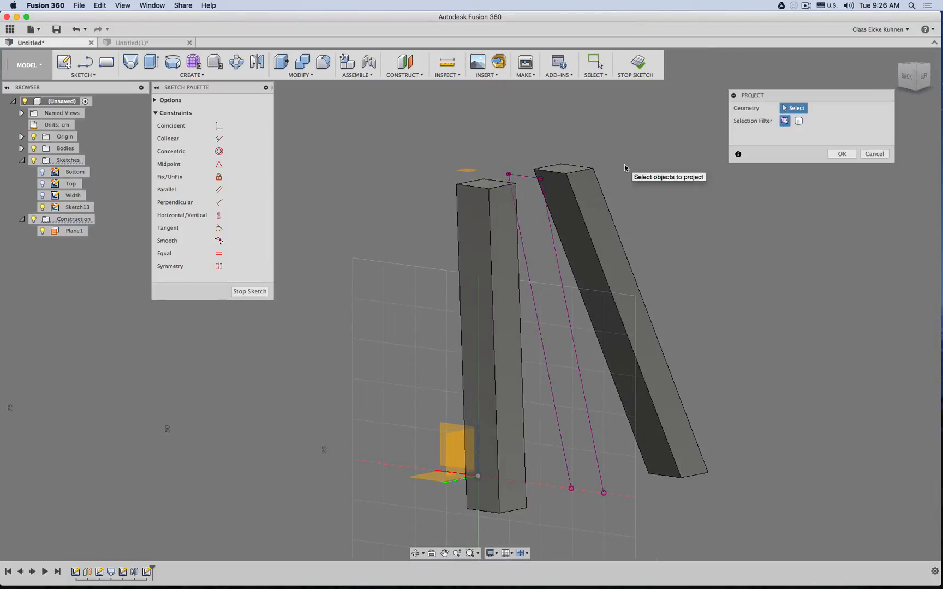
pyautogui.click(838, 155)
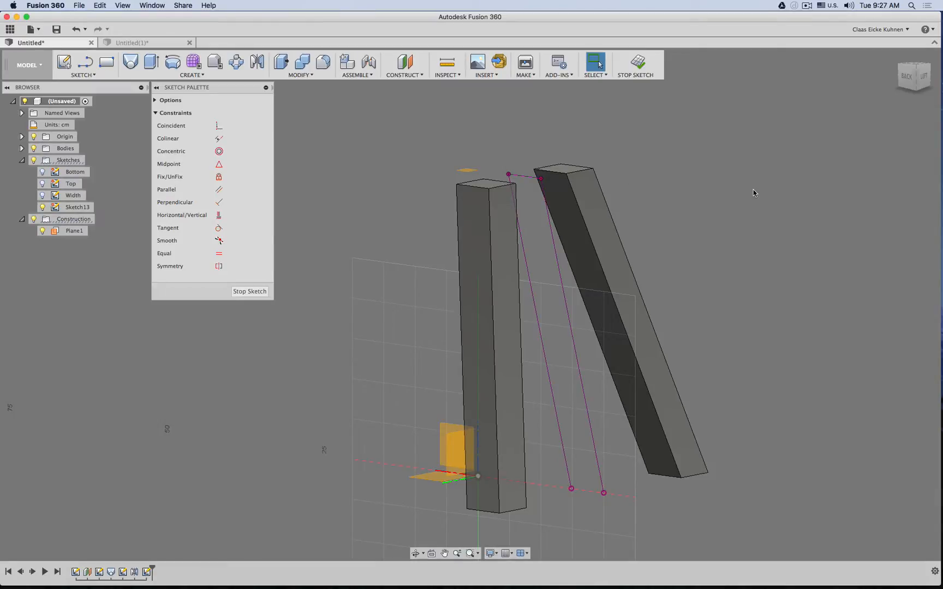
# Offset the inner projected leg edge about 3.8 cm toward the other edge, with chain selection off.
pyautogui.keyDown('shift'); pyautogui.moveTo(753, 190); pyautogui.dragTo(729, 196, button='middle'); pyautogui.keyUp('shift')
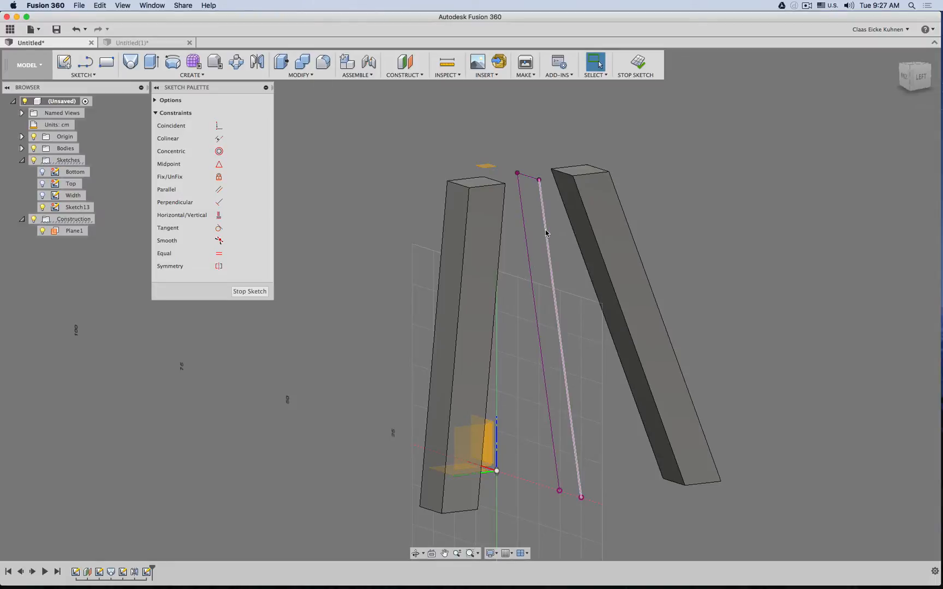
pyautogui.scroll(1, 529, 246)
pyautogui.keyDown('shift'); pyautogui.moveTo(529, 247); pyautogui.dragTo(531, 197, button='middle'); pyautogui.keyUp('shift')
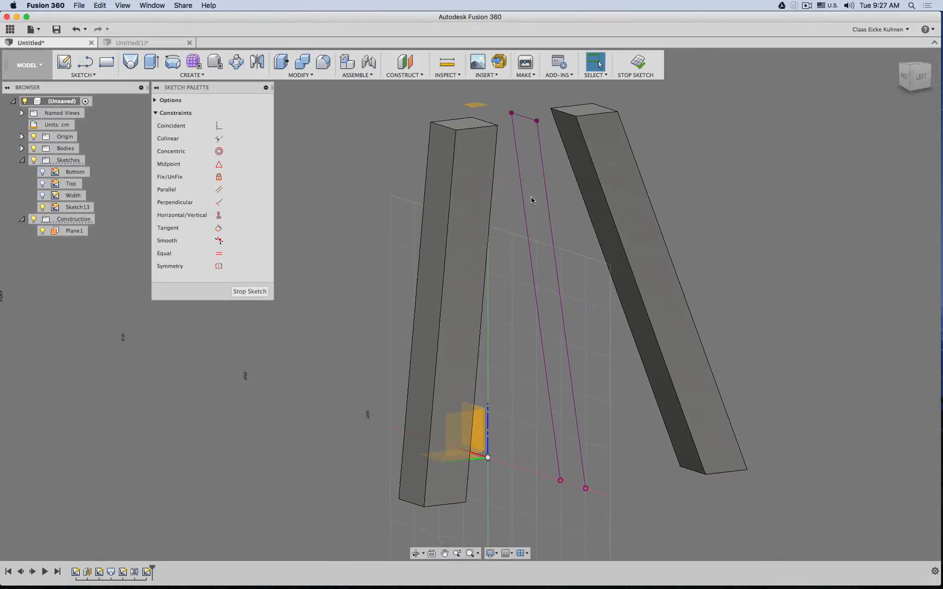
pyautogui.press('o')
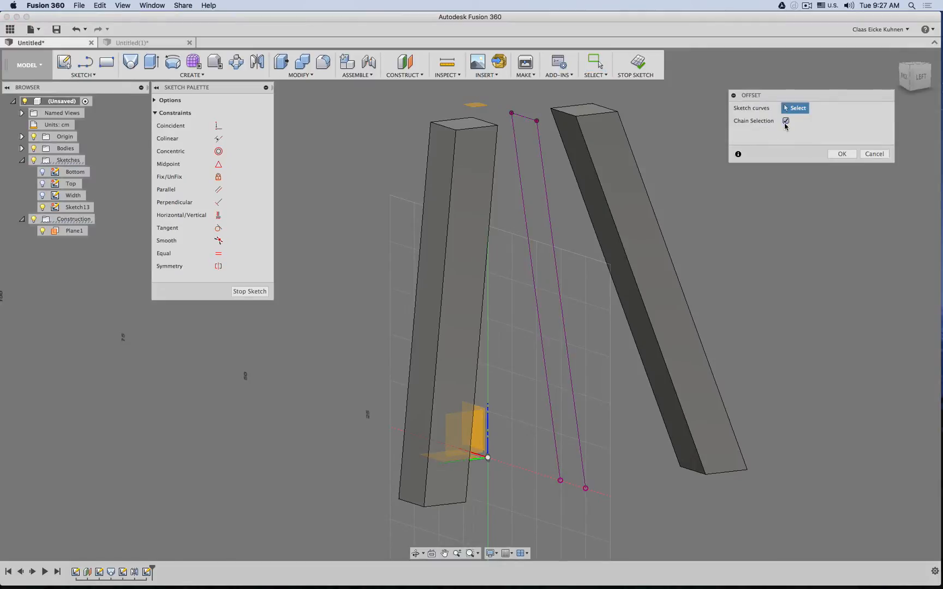
pyautogui.click(527, 221)
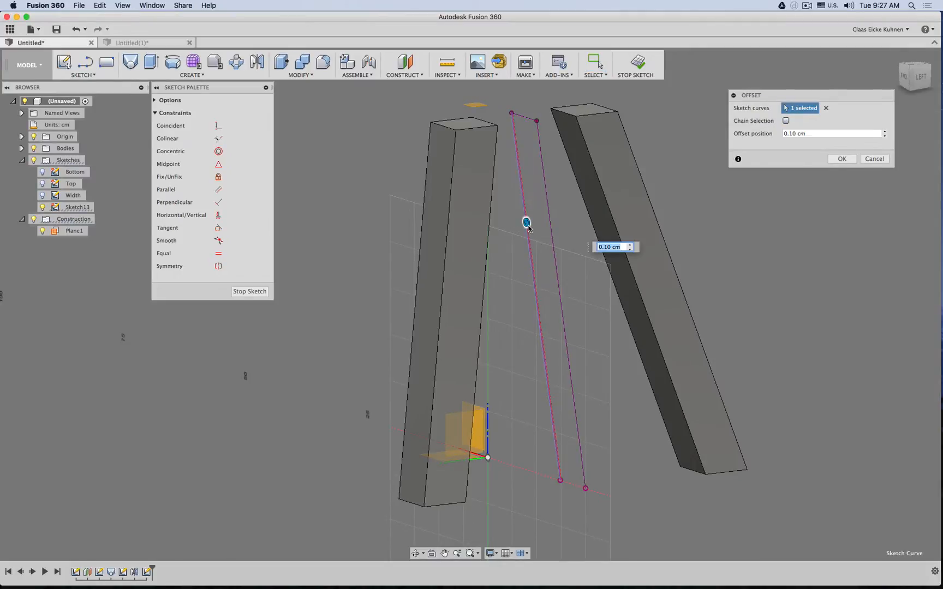
pyautogui.moveTo(533, 222); pyautogui.dragTo(546, 221)
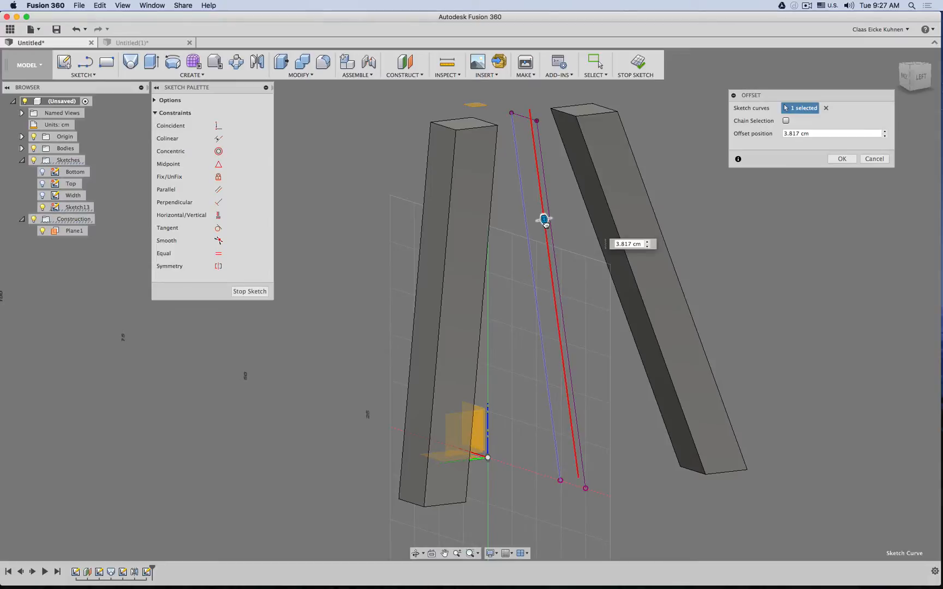
pyautogui.press('super+Tab')
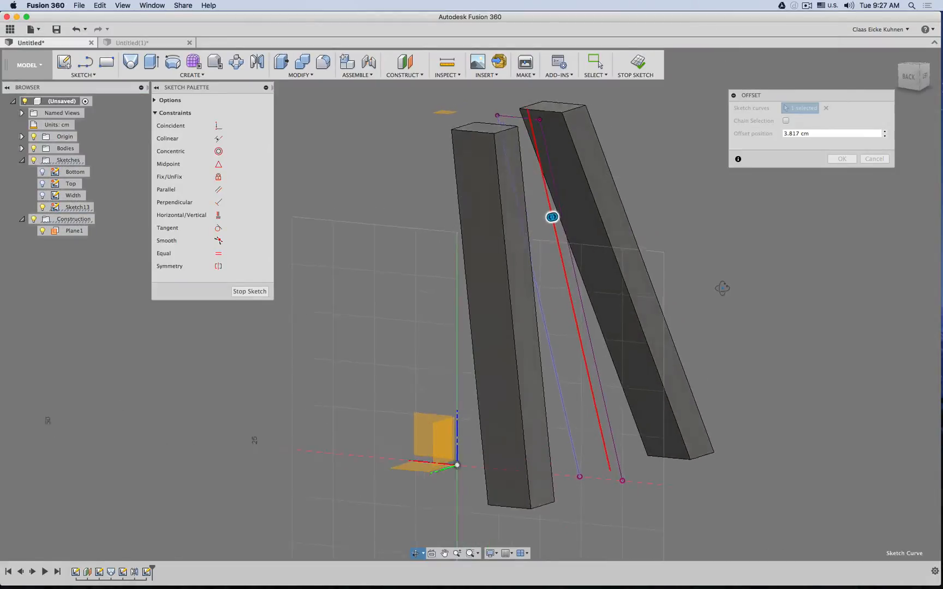
pyautogui.keyDown('shift'); pyautogui.moveTo(723, 288); pyautogui.dragTo(740, 319, button='middle'); pyautogui.keyUp('shift')
pyautogui.click(841, 159)
# Draw a horizontal line between the inner projected leg edge and the offset line, near the leg's top.
pyautogui.keyDown('shift'); pyautogui.moveTo(753, 229); pyautogui.dragTo(747, 189, button='middle'); pyautogui.keyUp('shift')
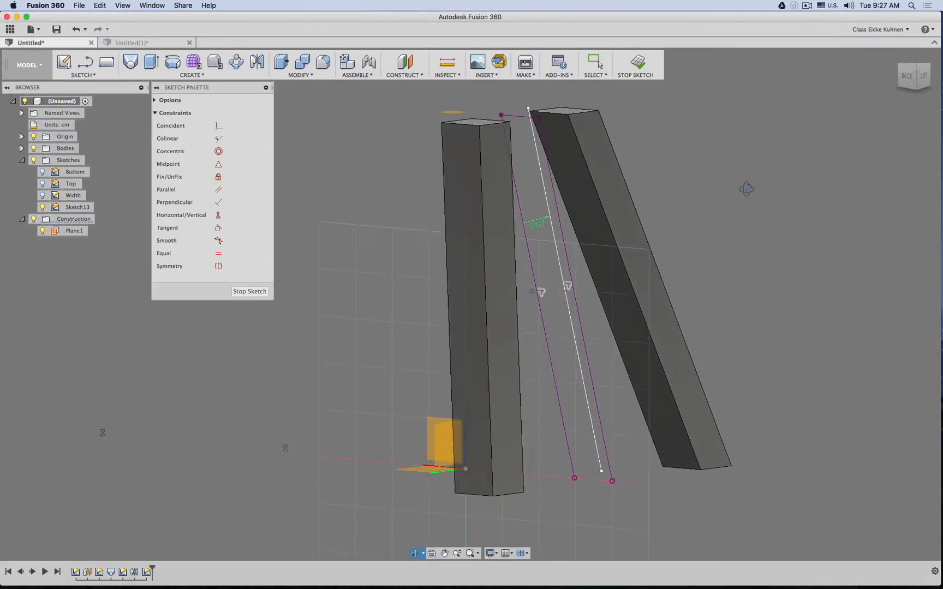
pyautogui.press('l')
pyautogui.click(519, 205)
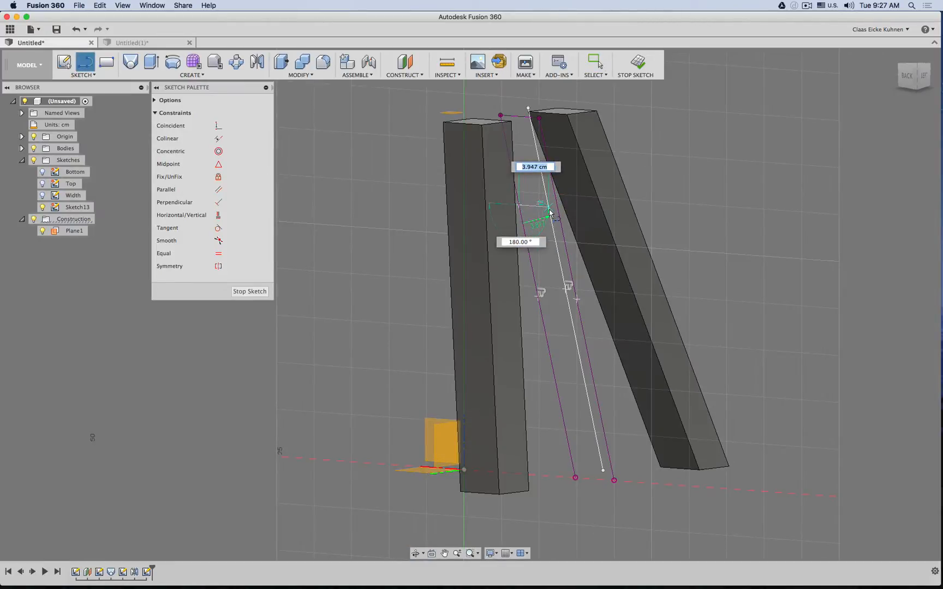
pyautogui.click(549, 209)
pyautogui.moveTo(668, 162)
pyautogui.keyDown('shift'); pyautogui.mouseDown(button='middle')
pyautogui.moveTo(658, 165)
pyautogui.moveTo(629, 137)
pyautogui.mouseUp(button='middle'); pyautogui.keyUp('shift')
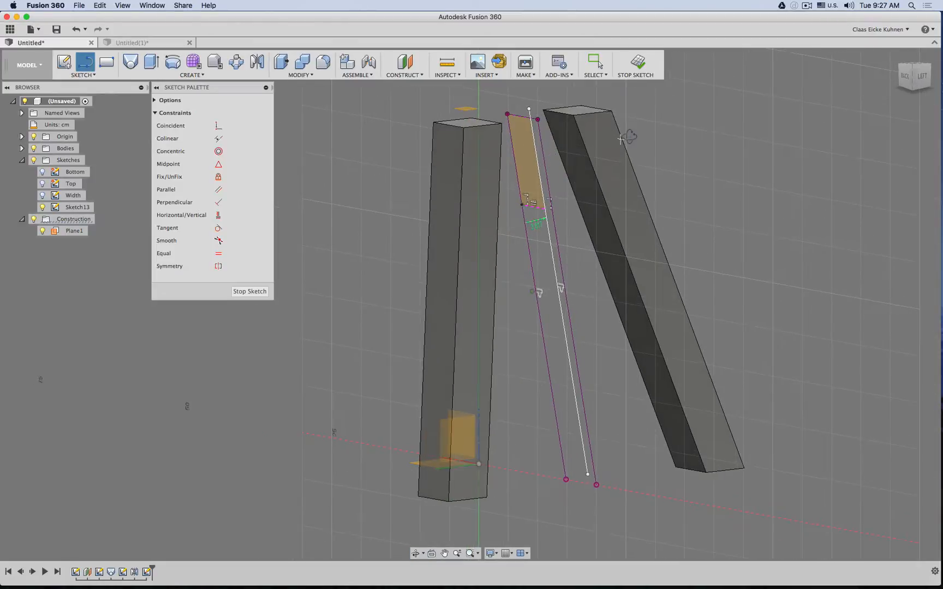
pyautogui.press('Escape')
# Dimension the vertical distance from the projected leg's top corner to the horizontal line as 9 cm.
pyautogui.click(507, 114)
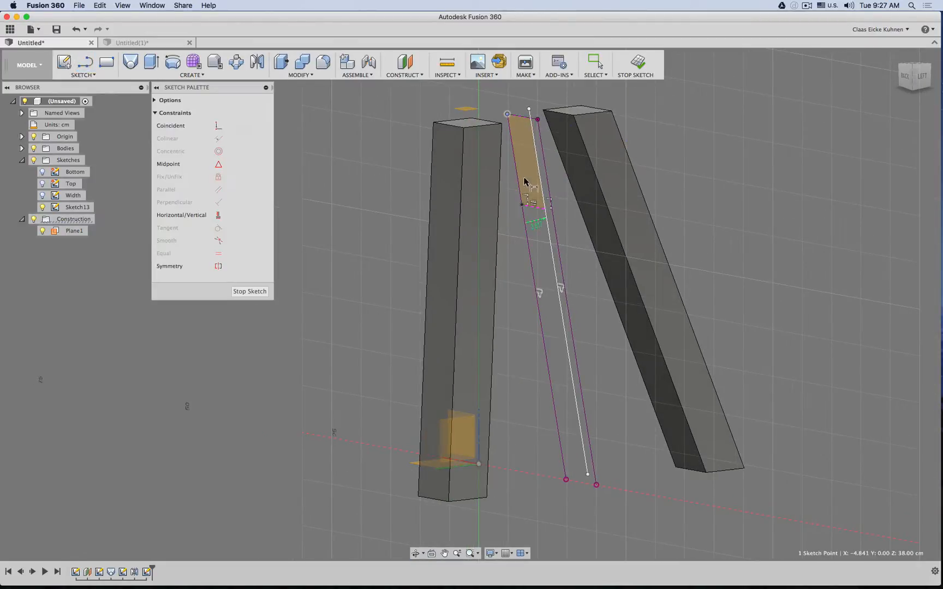
pyautogui.keyDown('shift'); pyautogui.click(522, 204); pyautogui.keyUp('shift')
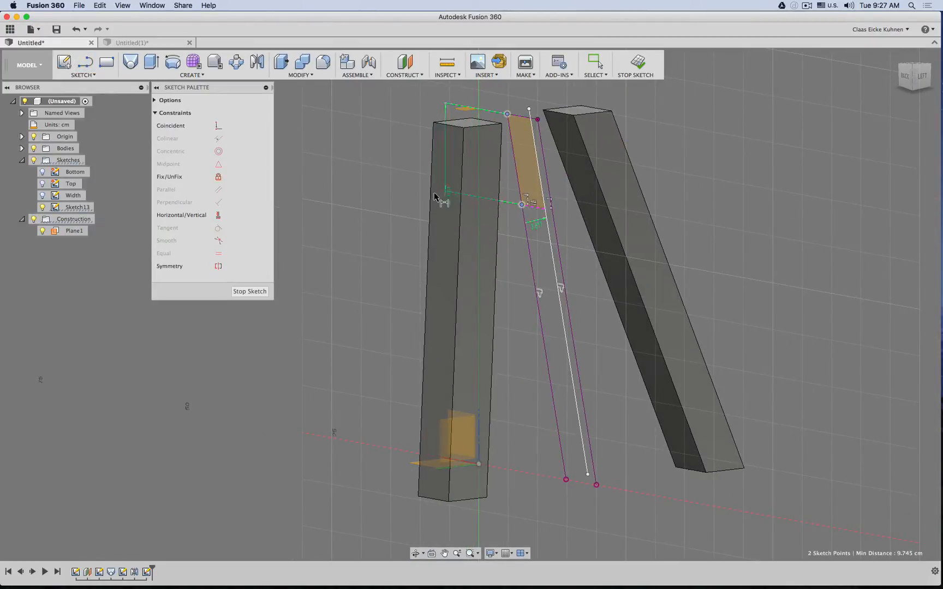
pyautogui.click(412, 177)
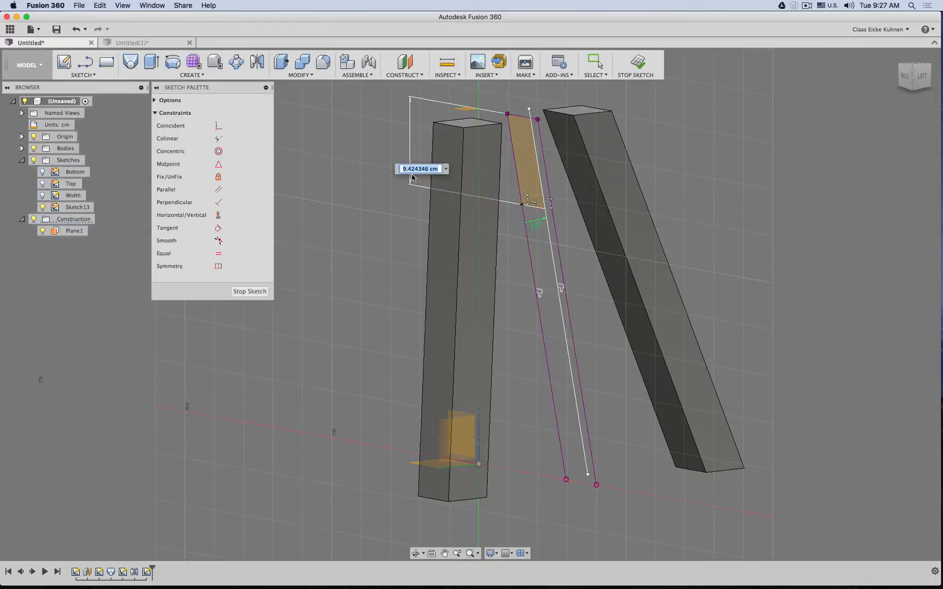
pyautogui.write('9')
pyautogui.press('Return')
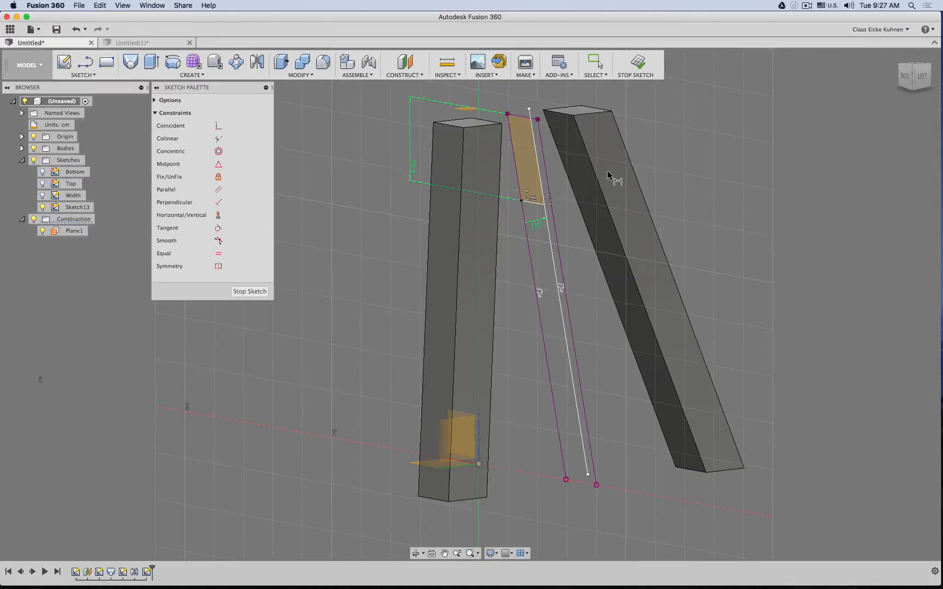
# Draw a second horizontal line between the inner leg edge and the offset line, below the first one.
pyautogui.press('super+Tab')
pyautogui.press('l')
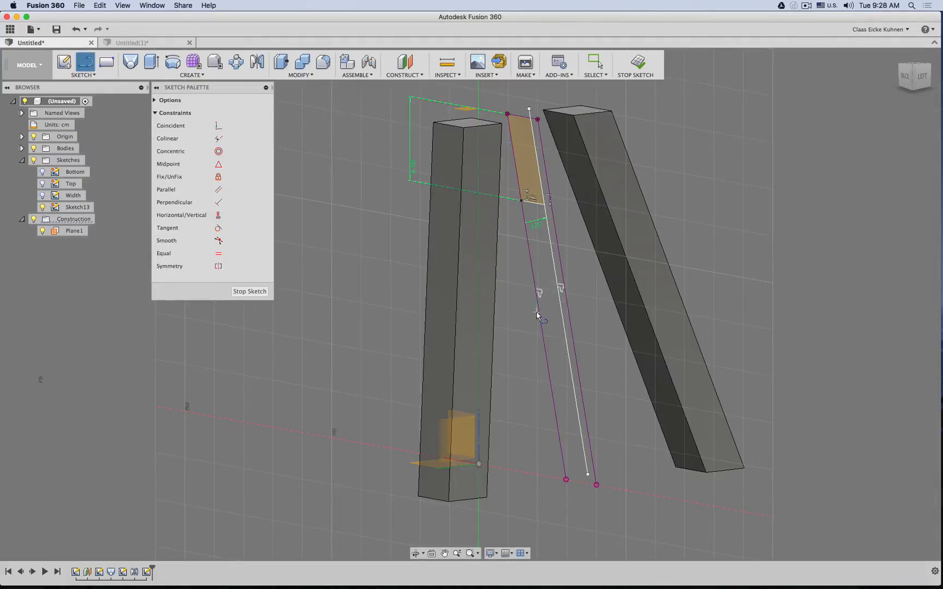
pyautogui.click(539, 313)
pyautogui.click(562, 315)
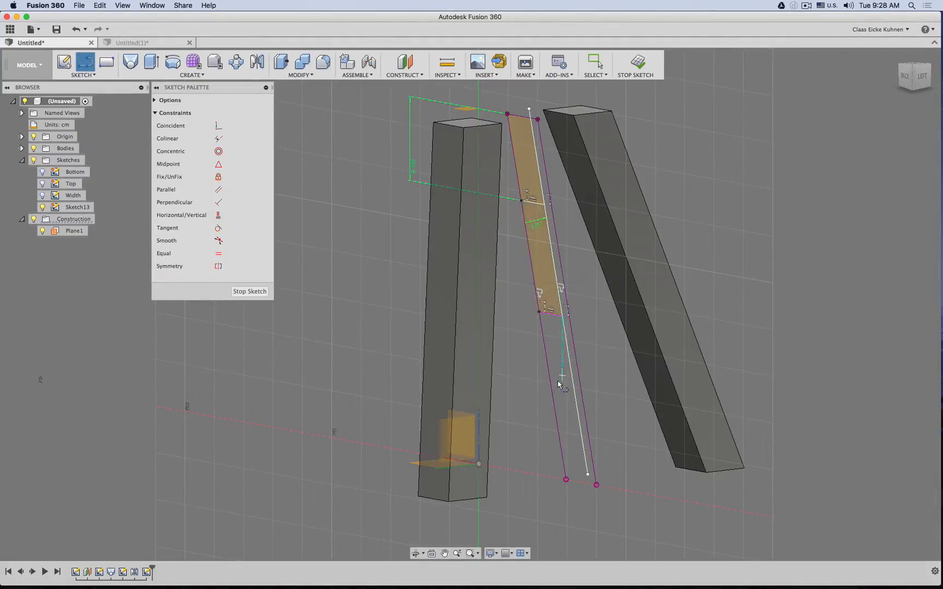
# Draw a third horizontal line between the inner projected leg edge and the offset line, below the second one.
pyautogui.click(552, 395)
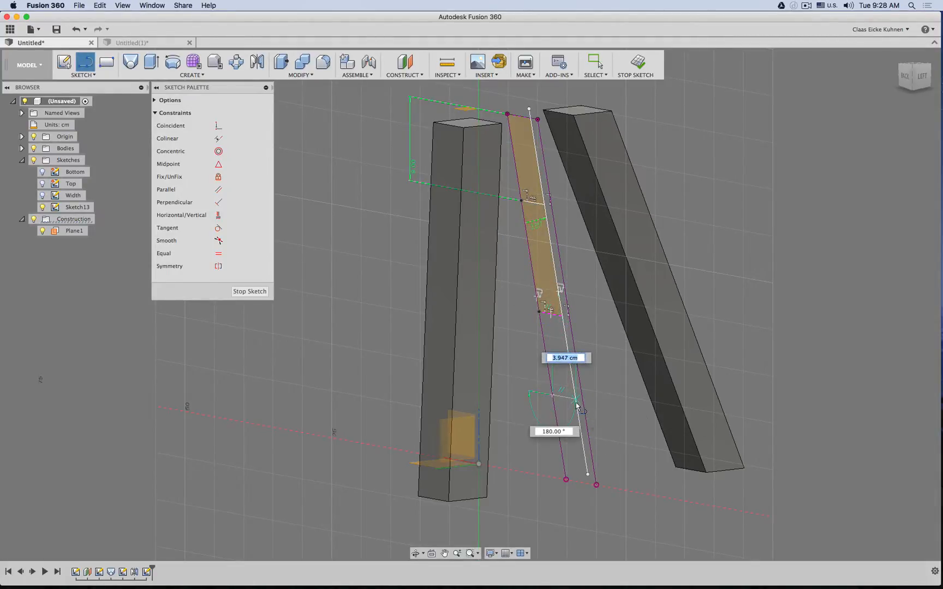
pyautogui.click(575, 398)
pyautogui.press('Escape')
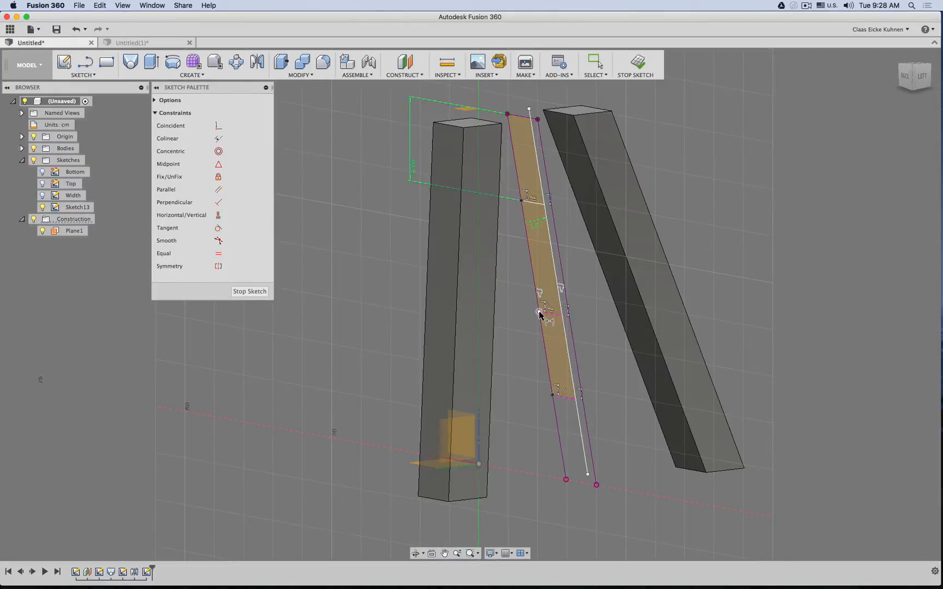
# Dimension the vertical distance between the second and third horizontal lines, linking it to the top 9 cm dimension (d21).
pyautogui.click(539, 312)
pyautogui.click(551, 394)
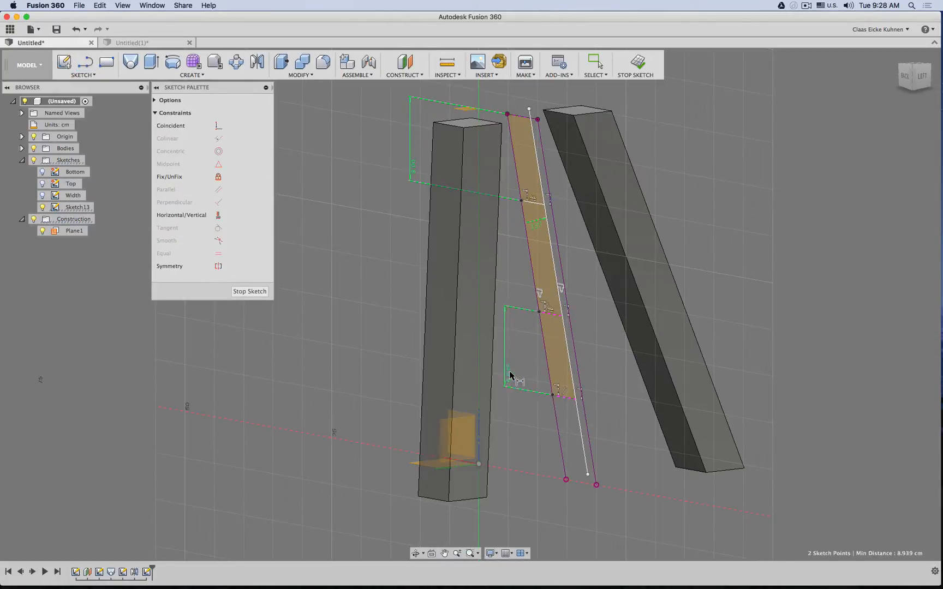
pyautogui.click(508, 373)
pyautogui.click(411, 165)
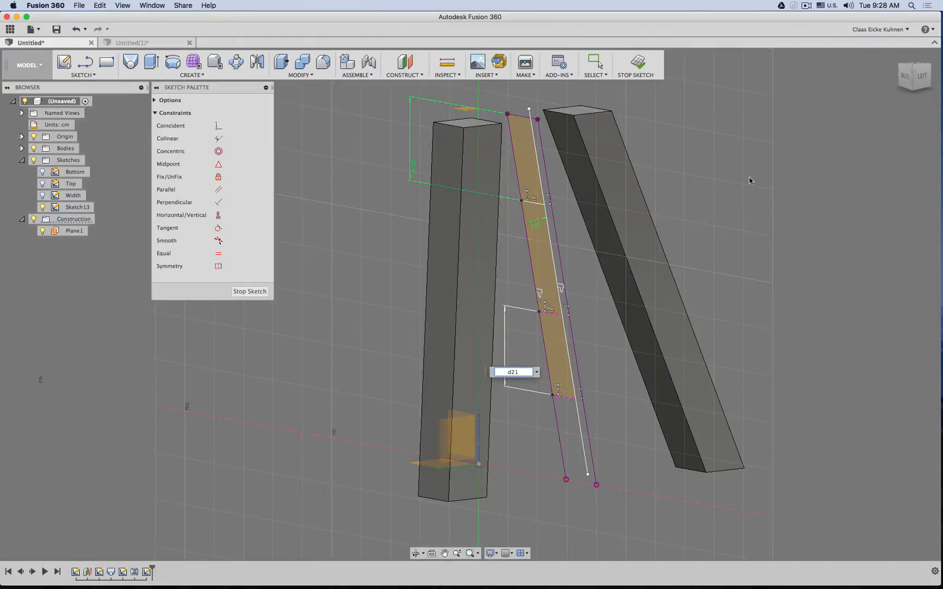
pyautogui.press('Return')
# Check the stool reference photo, and dimension the vertical distance between the first and second horizontal lines as 9 cm.
pyautogui.press('super+Tab')
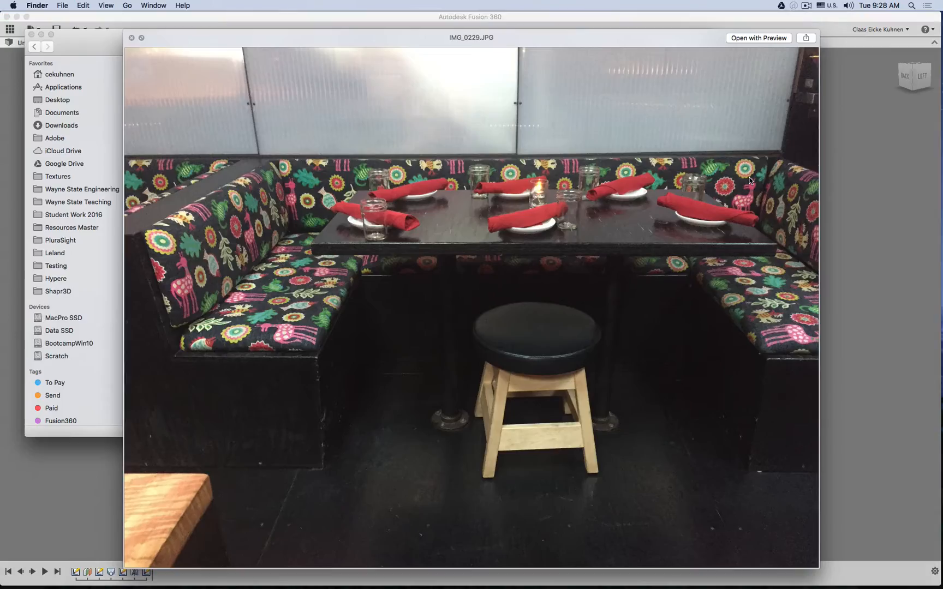
pyautogui.press('super+Tab')
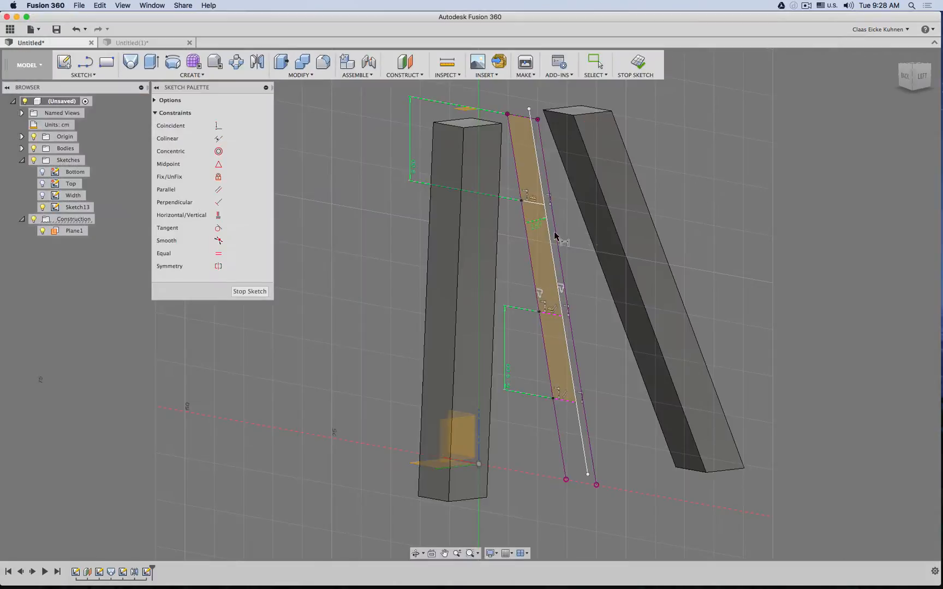
pyautogui.click(522, 200)
pyautogui.click(539, 312)
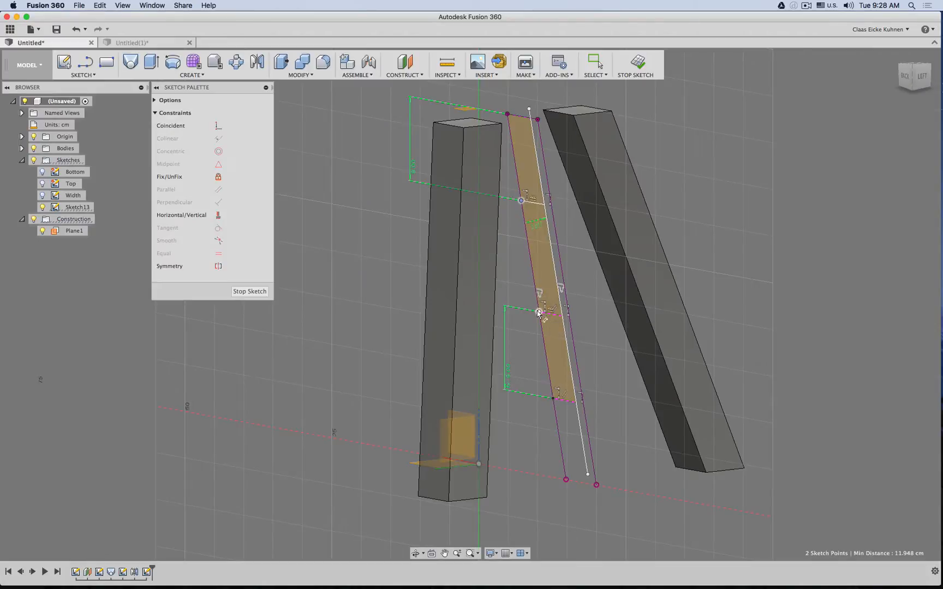
pyautogui.click(426, 274)
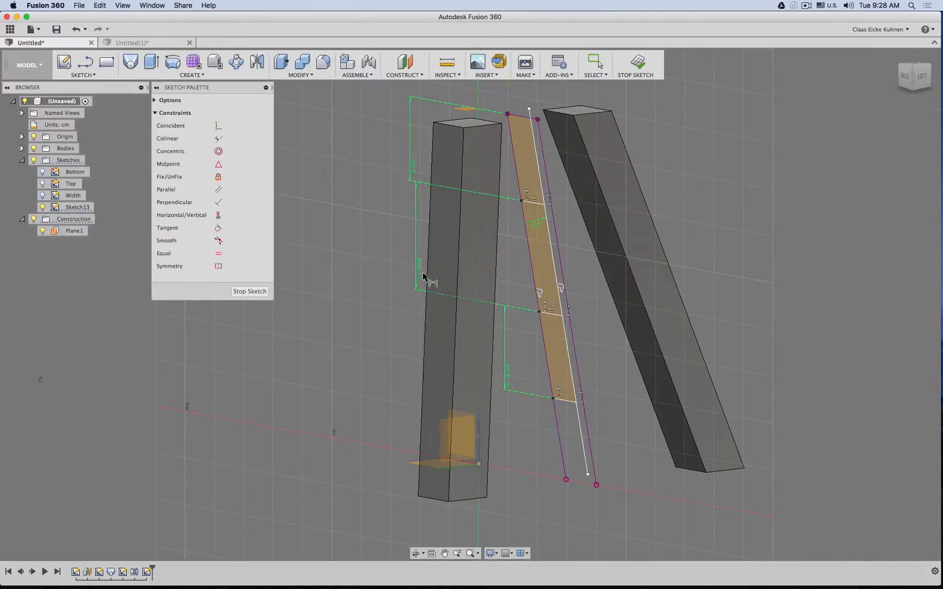
pyautogui.write('9')
pyautogui.press('Return')
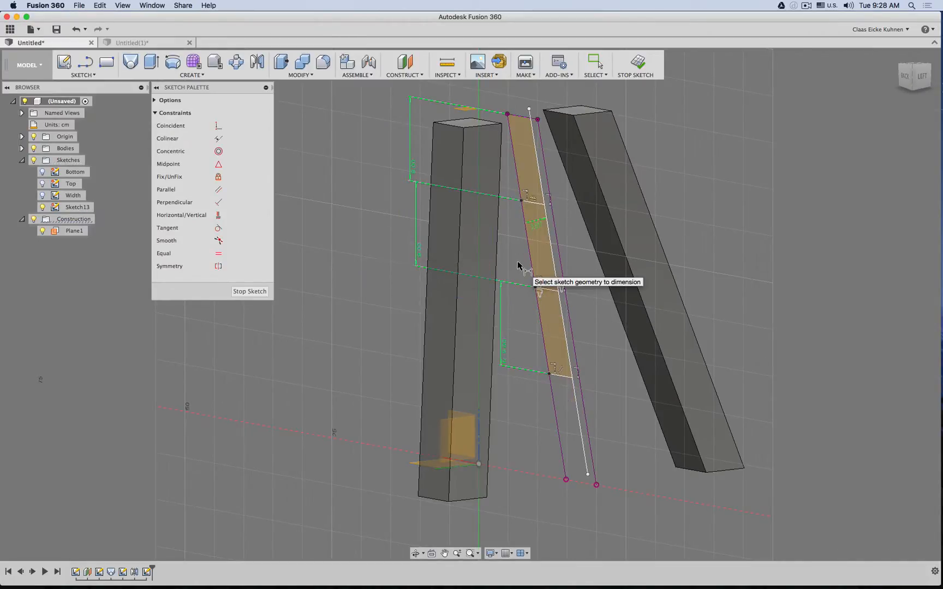
# Set the vertical distance between the first and second horizontal lines to 12 cm and finish the sketch.
pyautogui.doubleClick(420, 252)
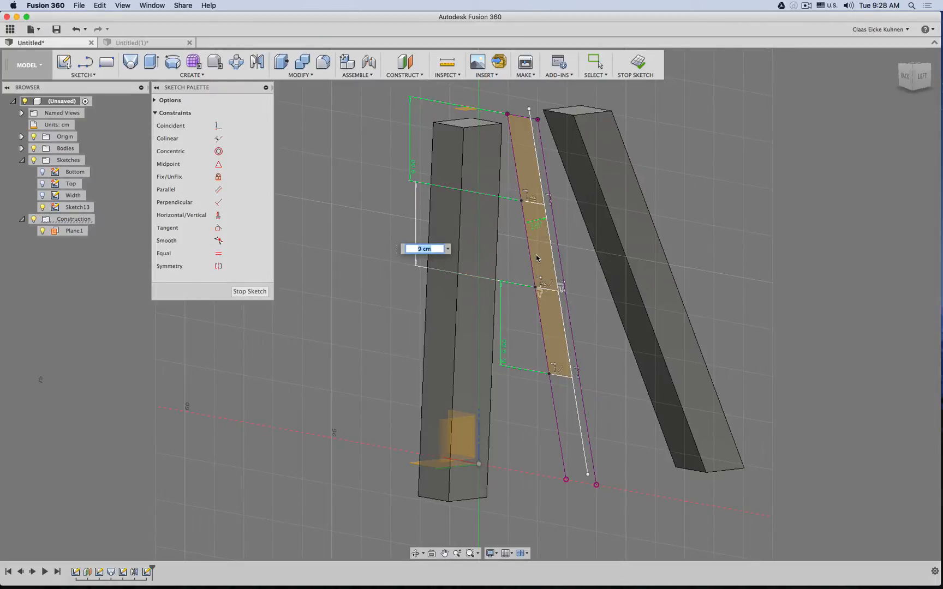
pyautogui.write('12')
pyautogui.press('Return')
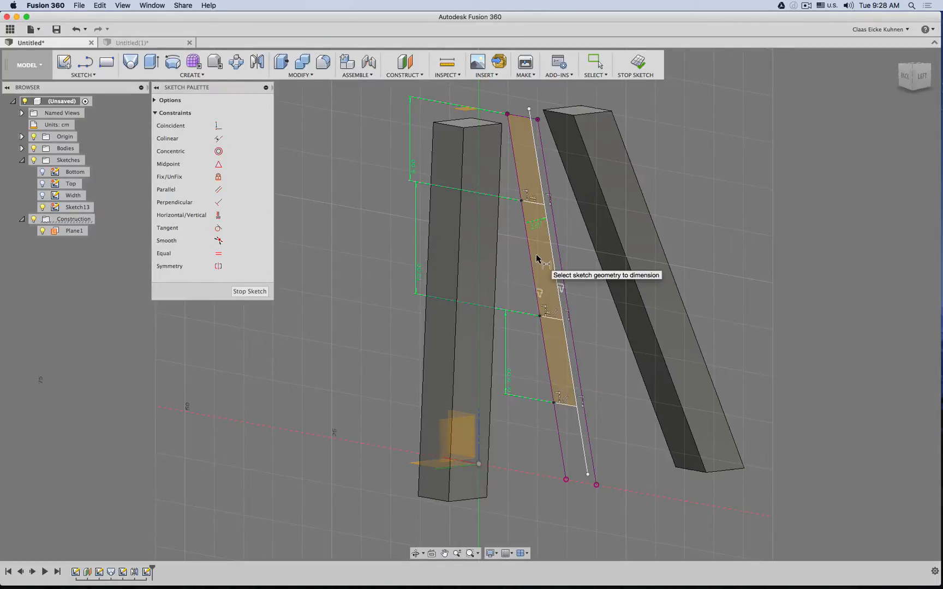
pyautogui.click(637, 66)
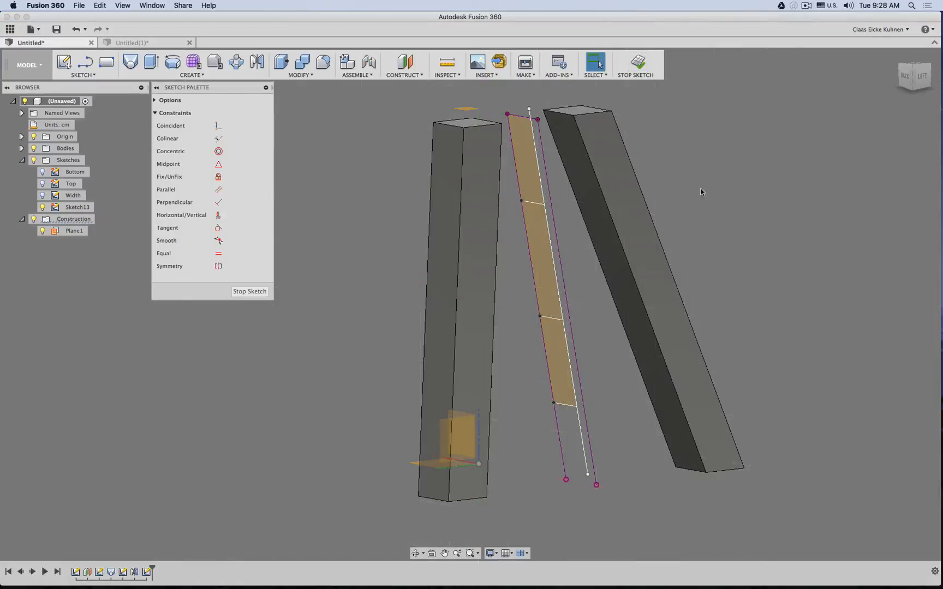
# Try extruding the upper and lower rail profiles about 1.7 cm toward one leg, leaving out the middle profile.
pyautogui.moveTo(701, 194)
pyautogui.keyDown('shift'); pyautogui.mouseDown(button='middle')
pyautogui.moveTo(725, 188)
pyautogui.moveTo(717, 196)
pyautogui.mouseUp(button='middle'); pyautogui.keyUp('shift')
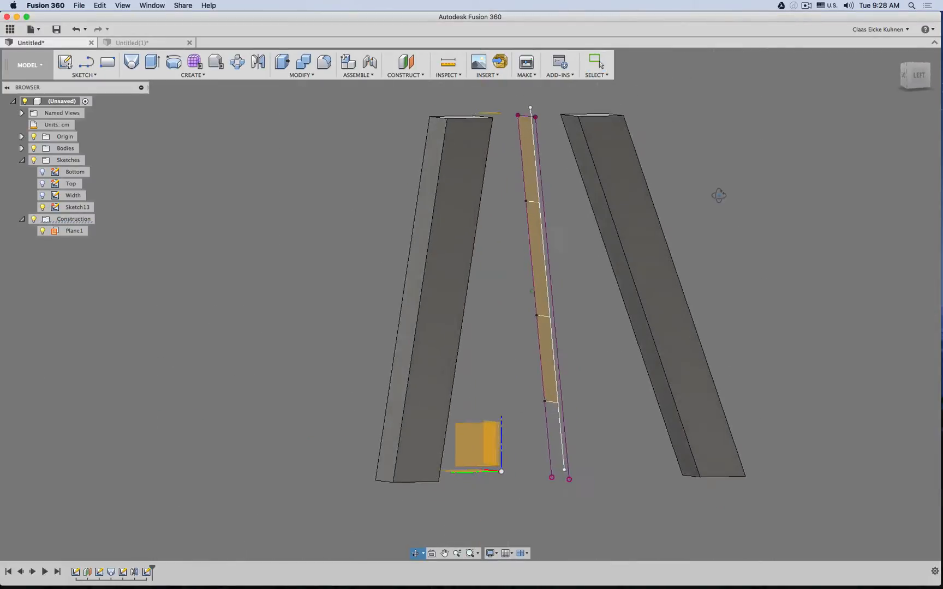
pyautogui.click(147, 60)
pyautogui.click(532, 168)
pyautogui.click(547, 356)
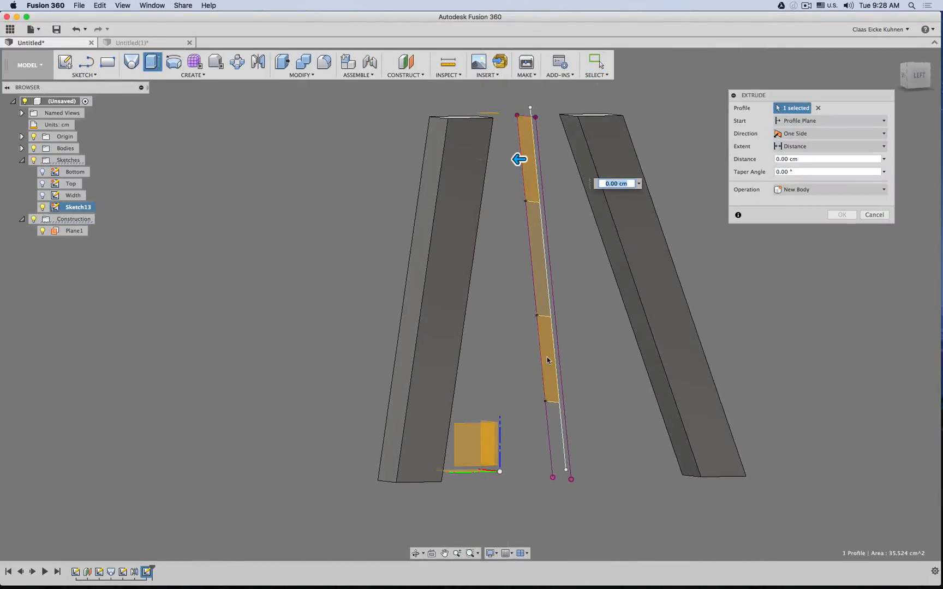
pyautogui.moveTo(574, 331)
pyautogui.keyDown('shift'); pyautogui.mouseDown(button='middle')
pyautogui.moveTo(564, 326)
pyautogui.moveTo(535, 362)
pyautogui.mouseUp(button='middle'); pyautogui.keyUp('shift')
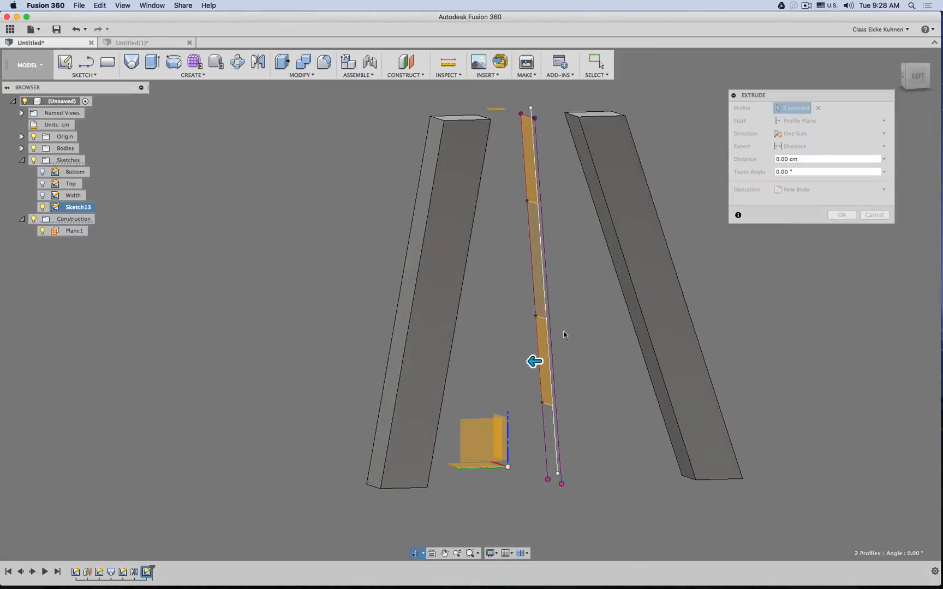
pyautogui.moveTo(534, 362); pyautogui.dragTo(526, 362)
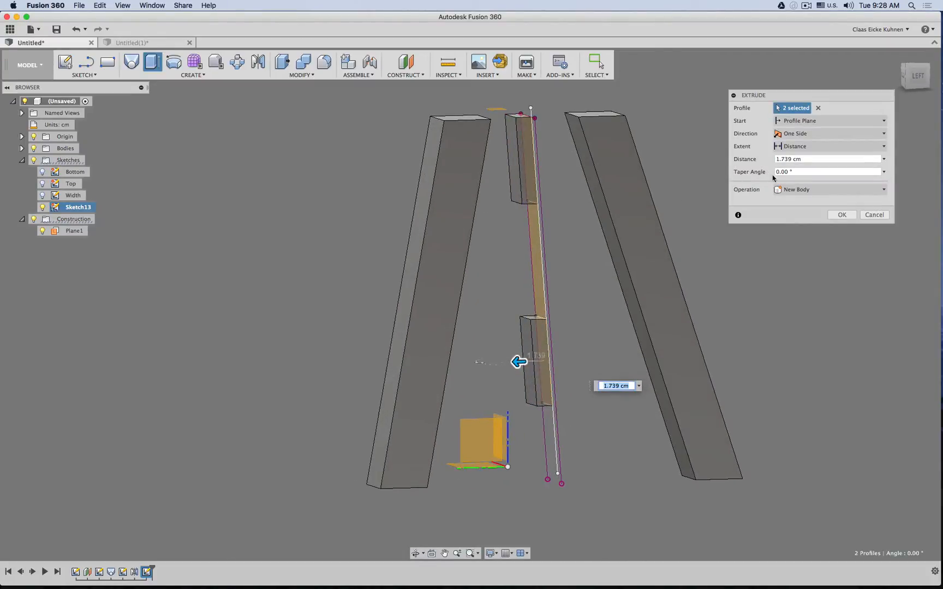
# Try extending the rail extrusion to the inner face of the slanted leg, with the operation set to New Body.
pyautogui.click(815, 147)
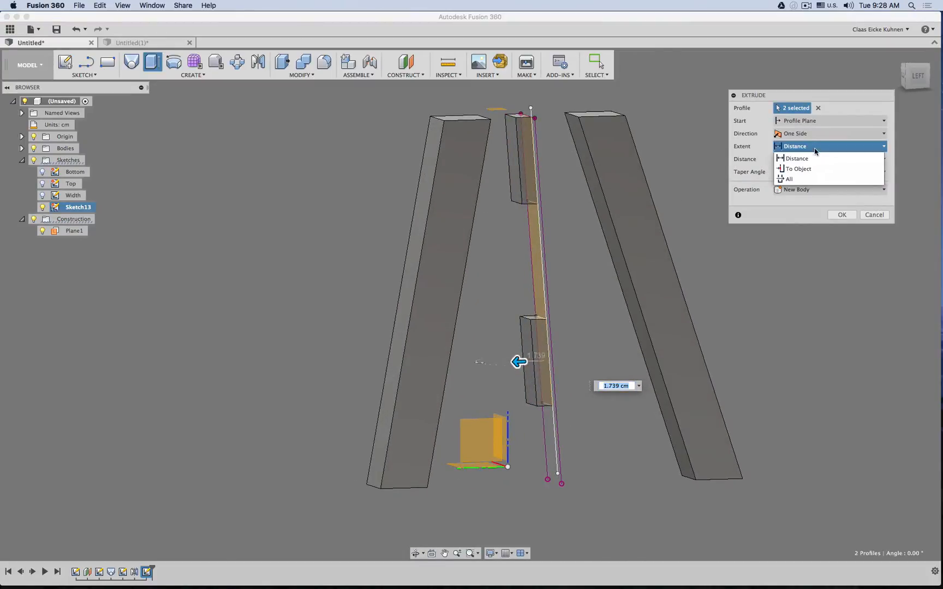
pyautogui.click(813, 173)
pyautogui.keyDown('shift'); pyautogui.moveTo(668, 181); pyautogui.dragTo(637, 177, button='middle'); pyautogui.keyUp('shift')
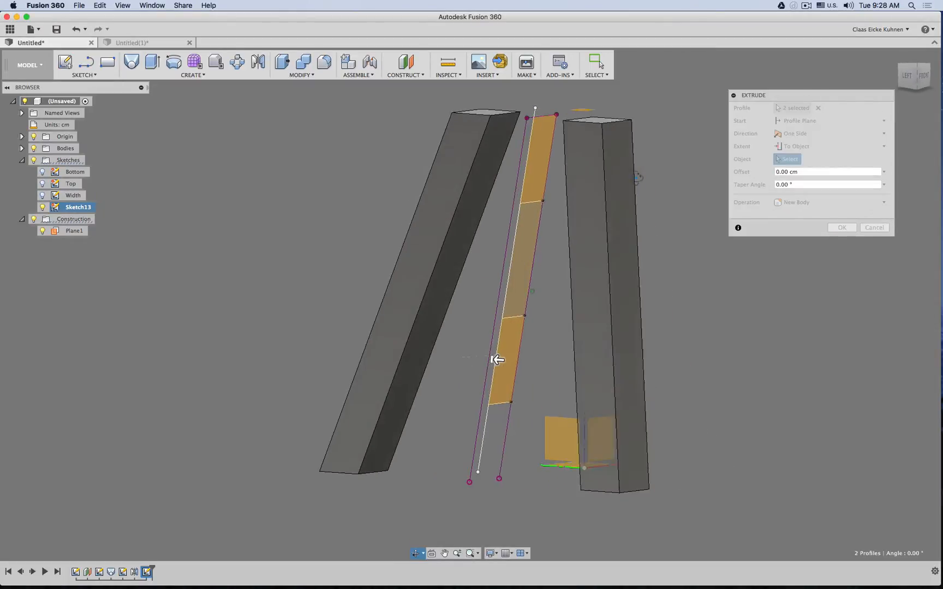
pyautogui.click(433, 258)
pyautogui.keyDown('shift'); pyautogui.moveTo(339, 241); pyautogui.dragTo(326, 262, button='middle'); pyautogui.keyUp('shift')
pyautogui.click(813, 216)
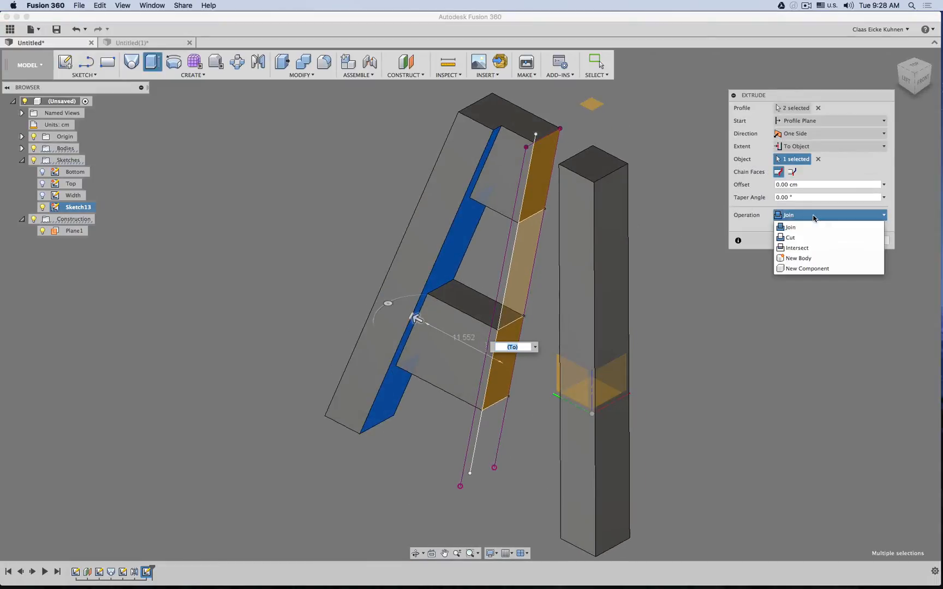
pyautogui.click(816, 258)
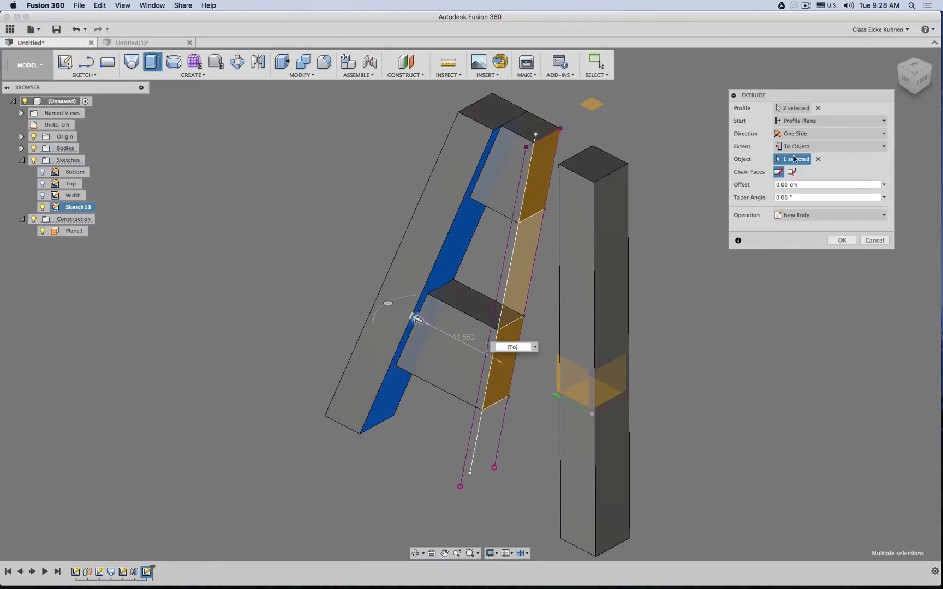
# Try a symmetric direction for the rail extrusion, and clear the selected profiles.
pyautogui.click(831, 138)
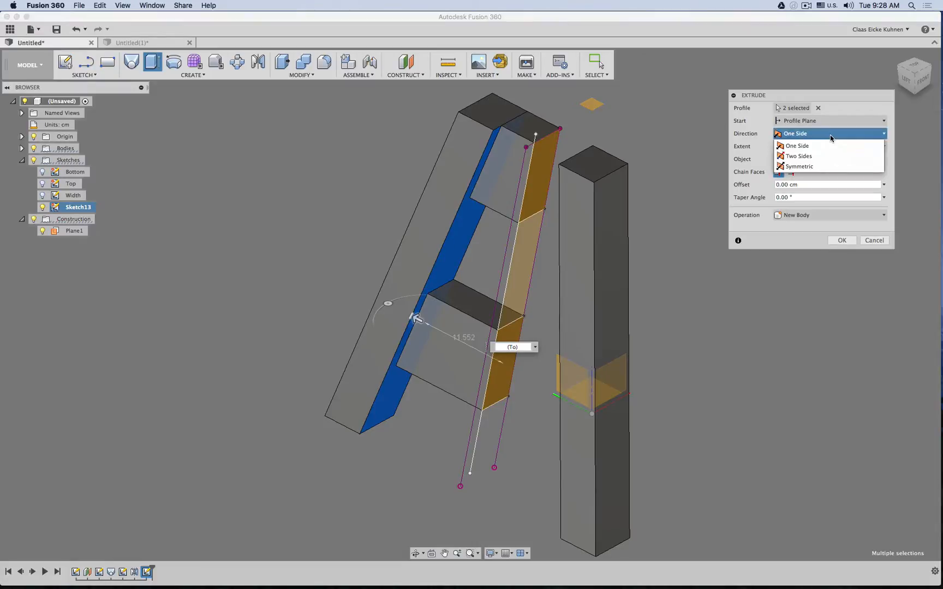
pyautogui.click(829, 166)
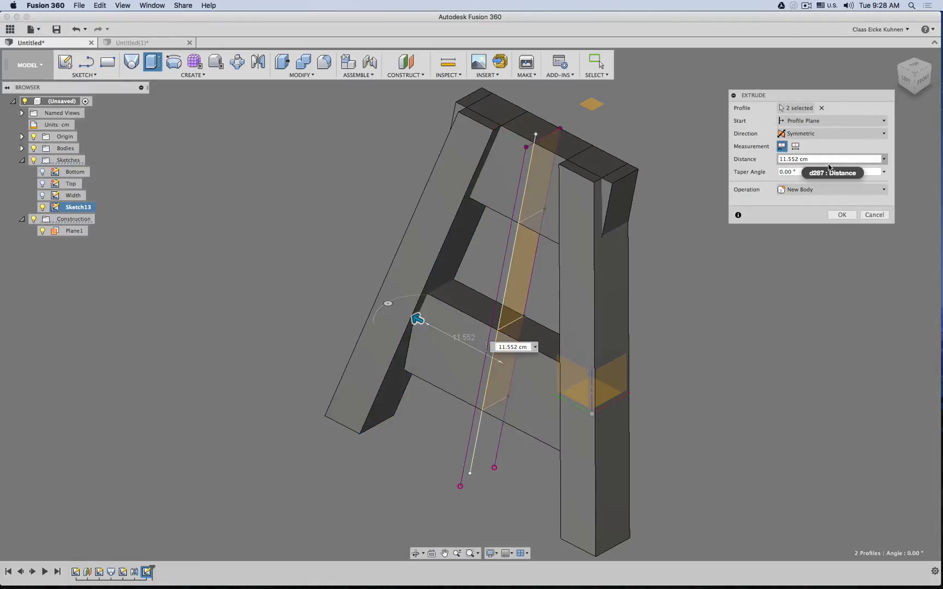
pyautogui.click(829, 118)
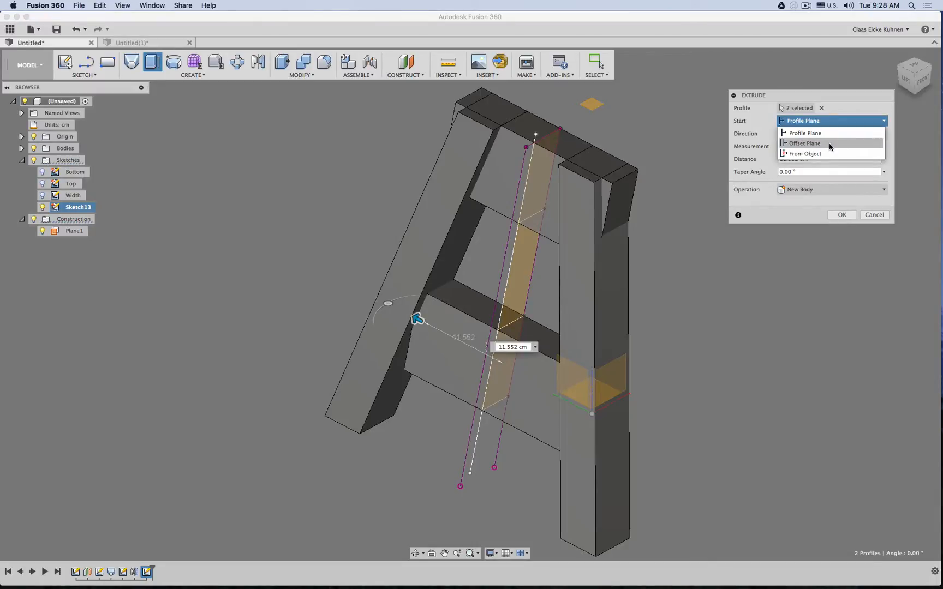
pyautogui.click(831, 103)
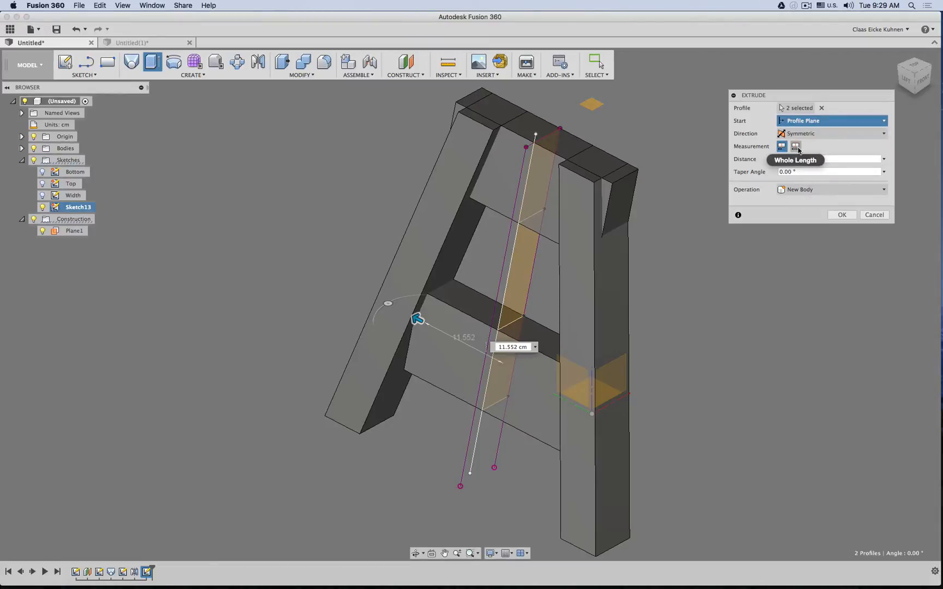
pyautogui.click(821, 108)
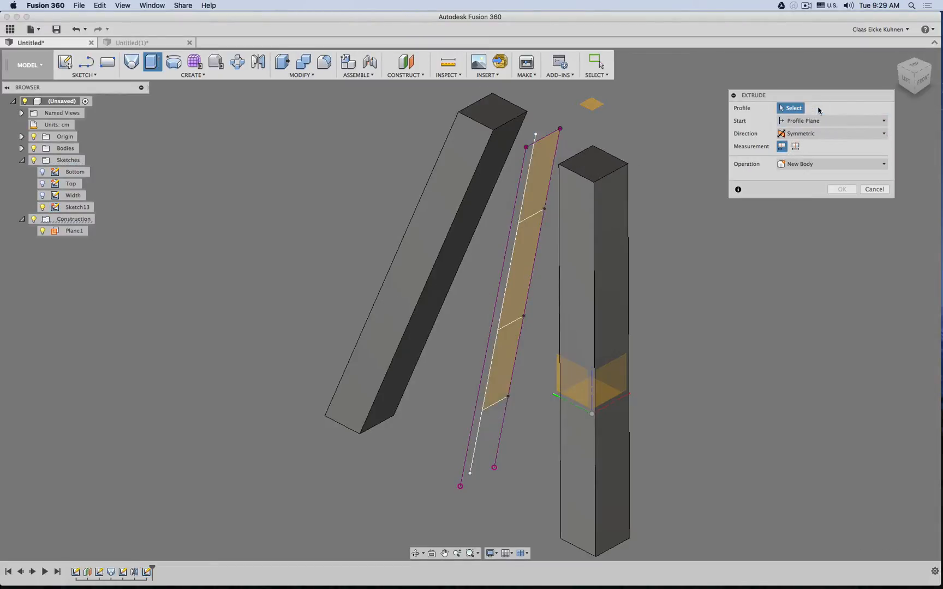
# Try the One Side and Two Sides extrusion directions and return to Symmetric.
pyautogui.click(828, 134)
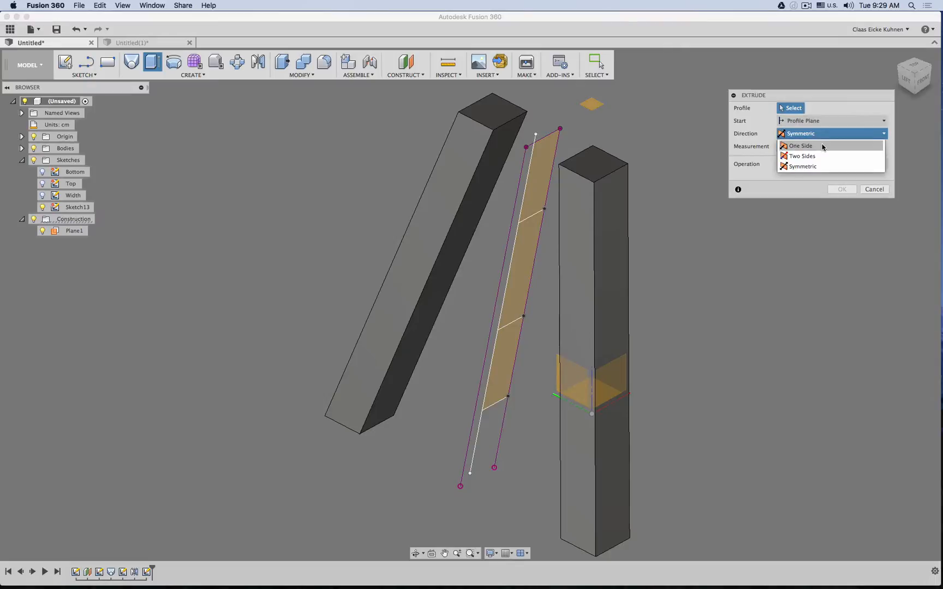
pyautogui.click(823, 145)
pyautogui.click(818, 121)
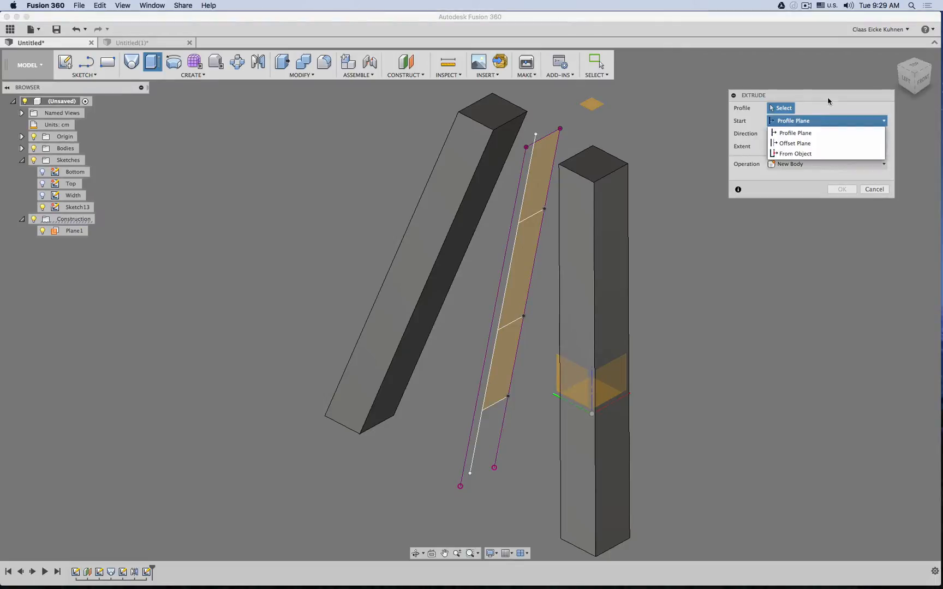
pyautogui.click(820, 146)
pyautogui.click(820, 146)
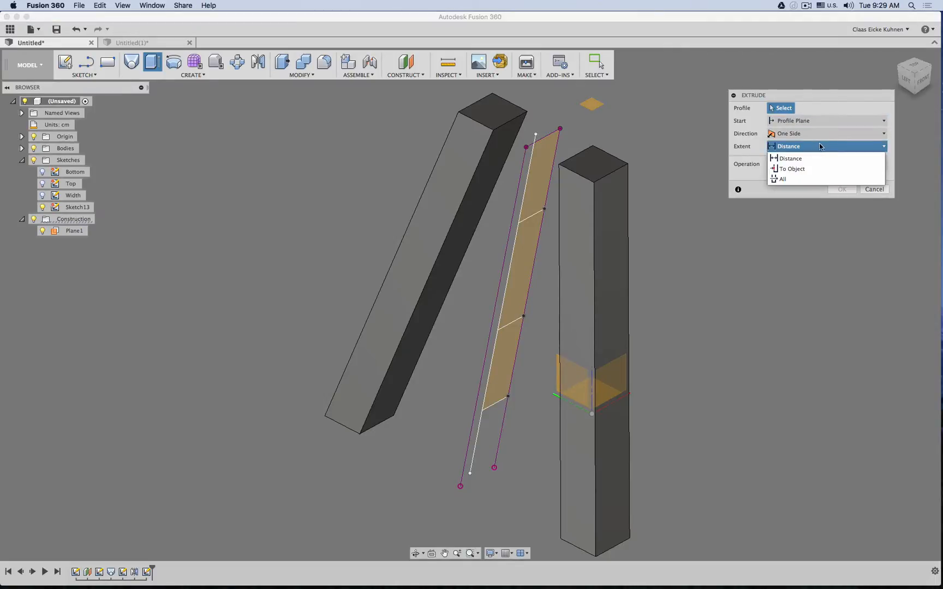
pyautogui.click(819, 133)
pyautogui.click(818, 133)
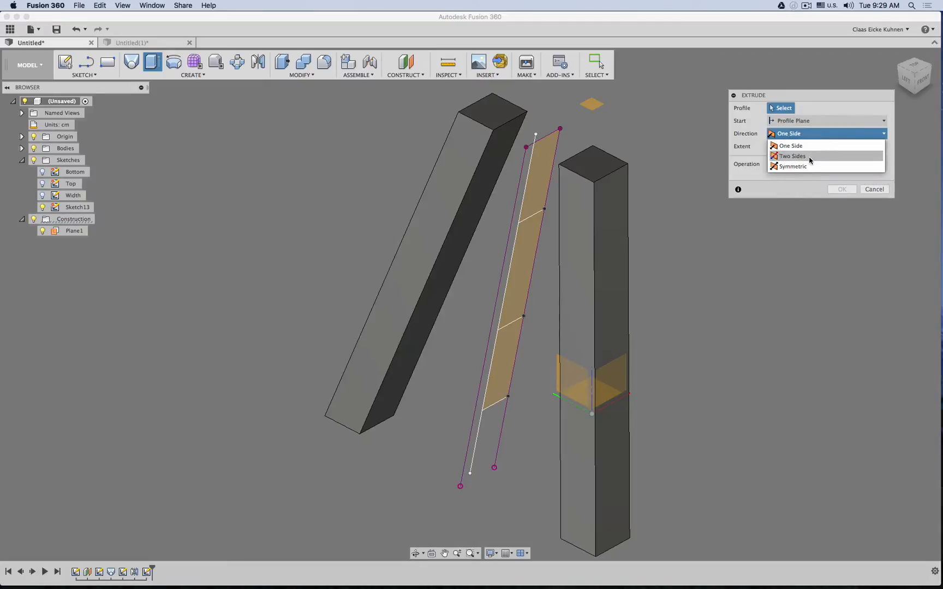
pyautogui.click(810, 157)
pyautogui.click(809, 159)
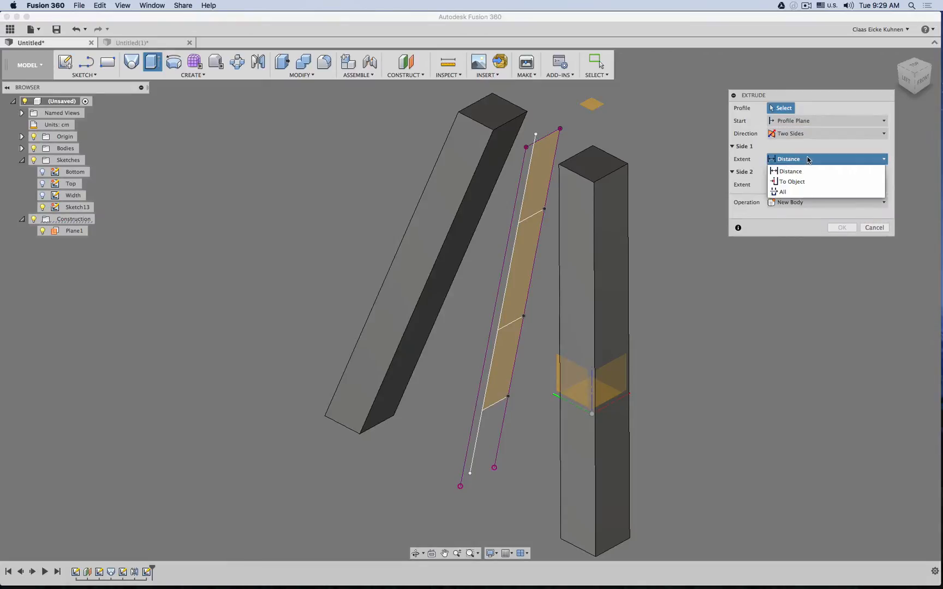
pyautogui.click(813, 133)
pyautogui.click(813, 133)
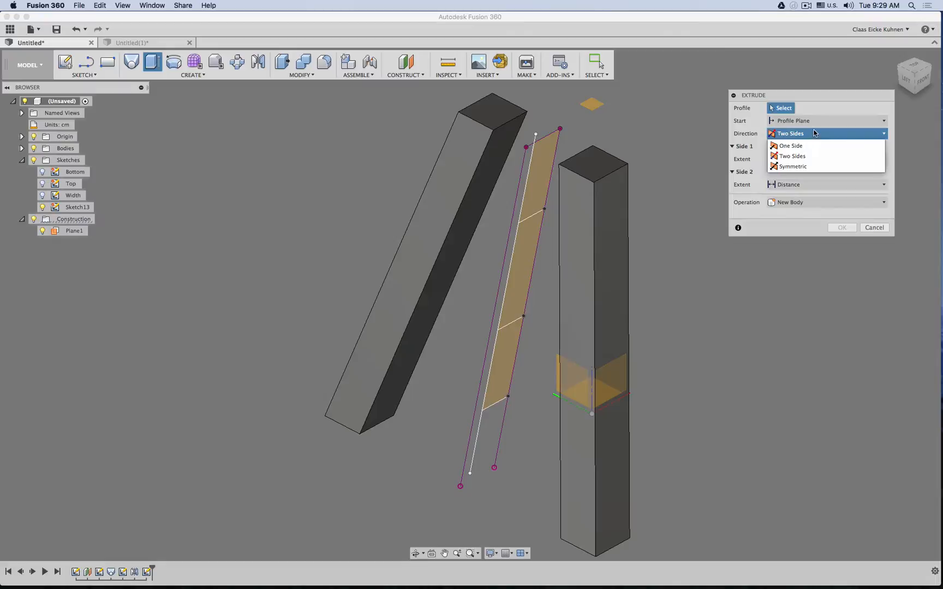
pyautogui.click(811, 167)
pyautogui.click(819, 133)
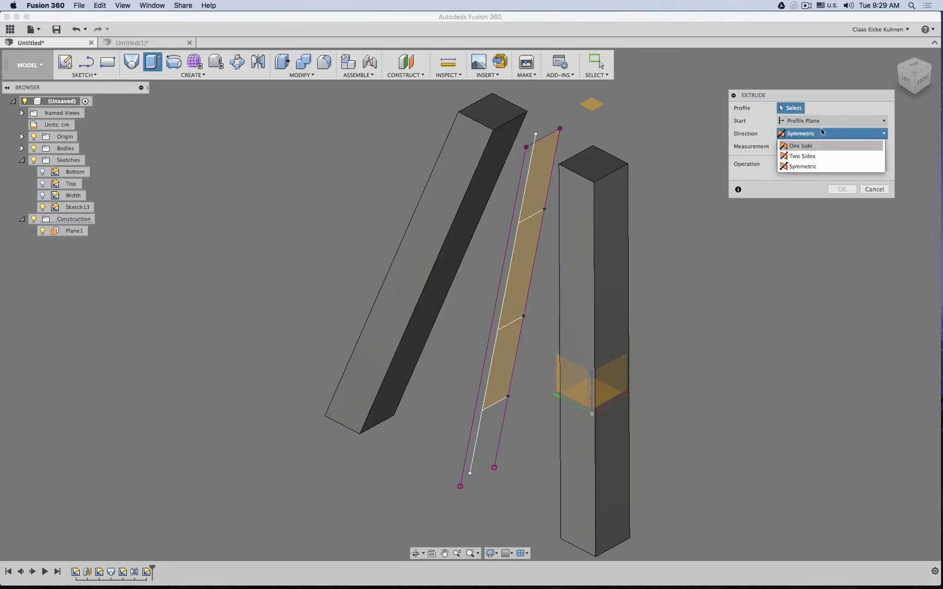
pyautogui.click(821, 129)
# Try starting the upper rail extrusion from the slanted leg's inner face, and clear the chosen face and profile.
pyautogui.click(829, 120)
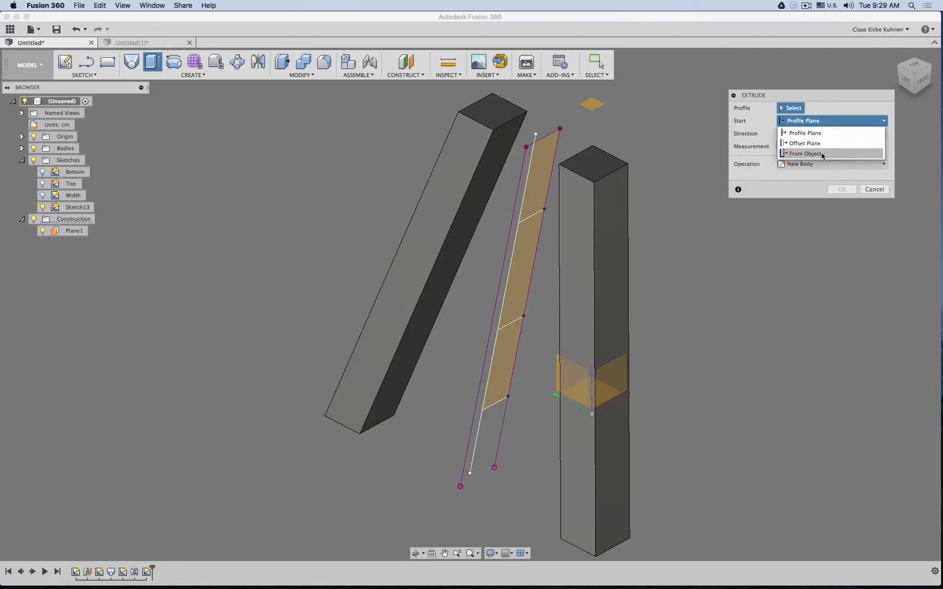
pyautogui.click(802, 154)
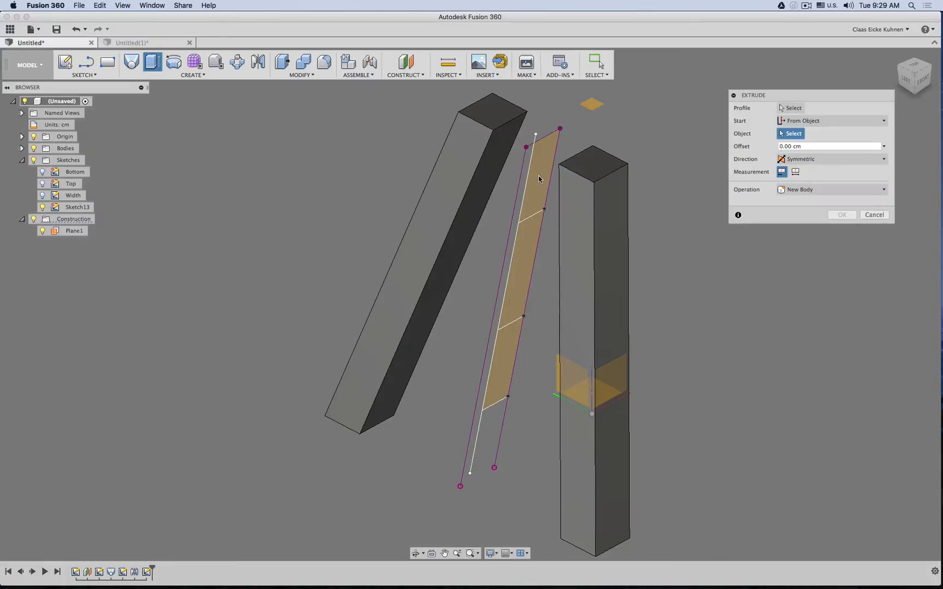
pyautogui.click(793, 108)
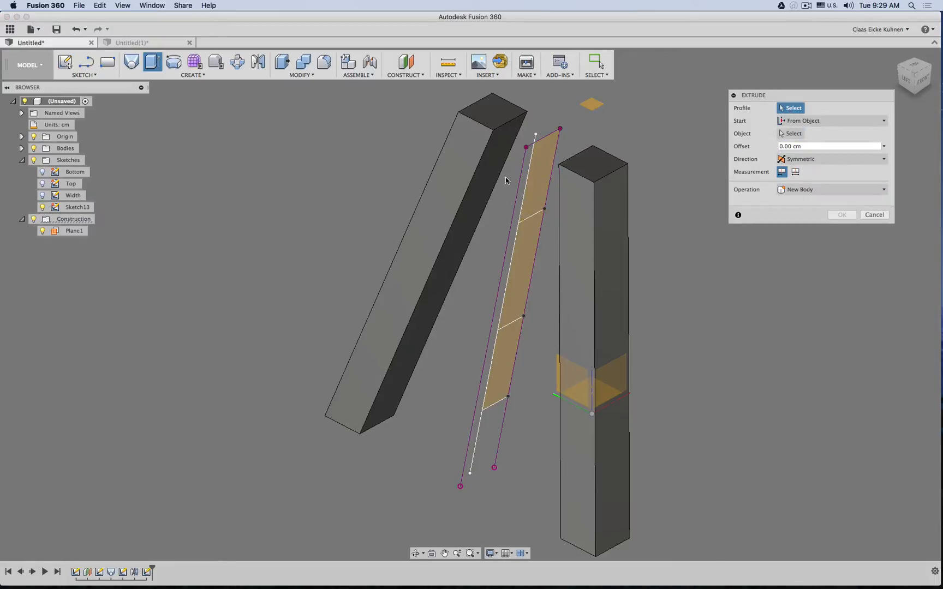
pyautogui.click(538, 171)
pyautogui.click(790, 133)
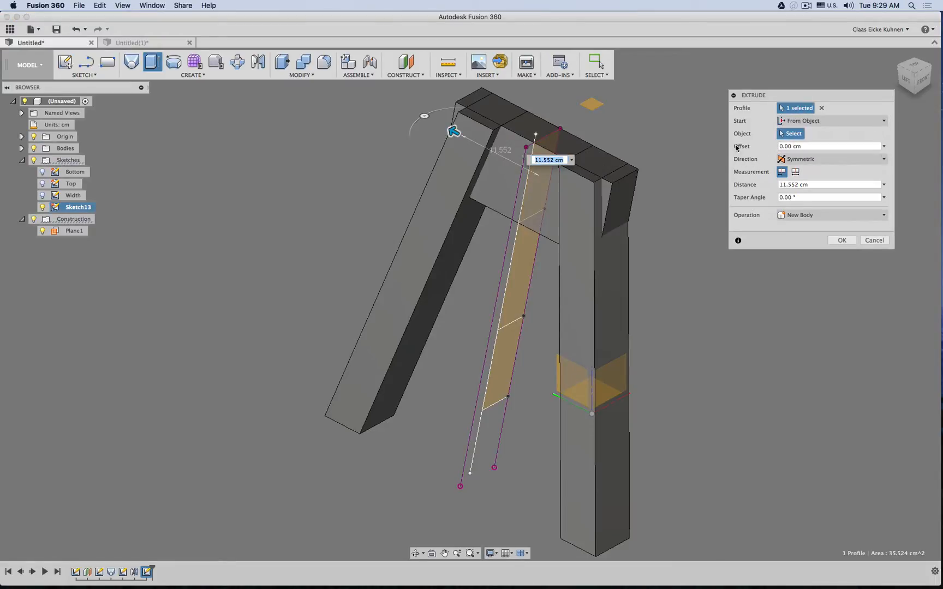
pyautogui.click(467, 214)
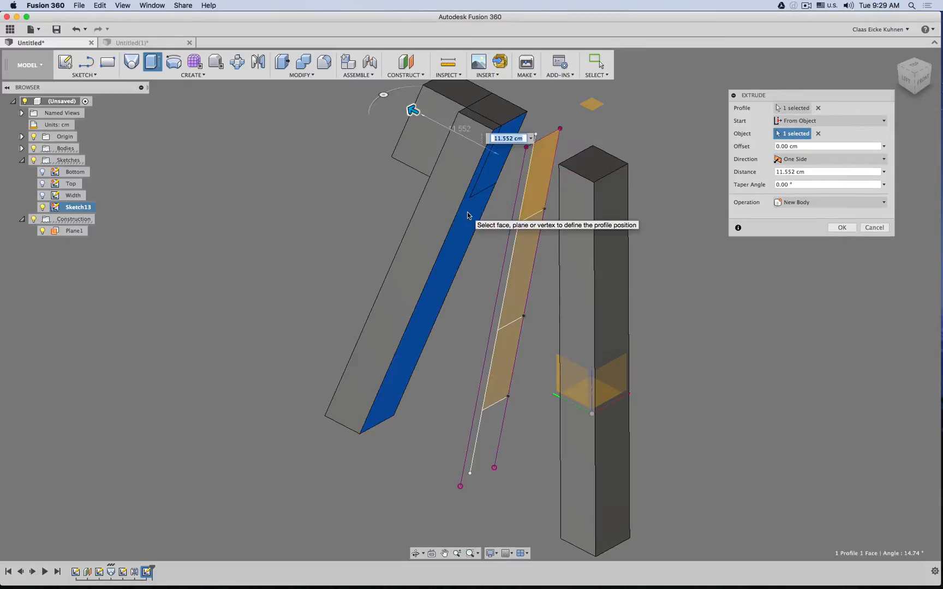
pyautogui.click(819, 133)
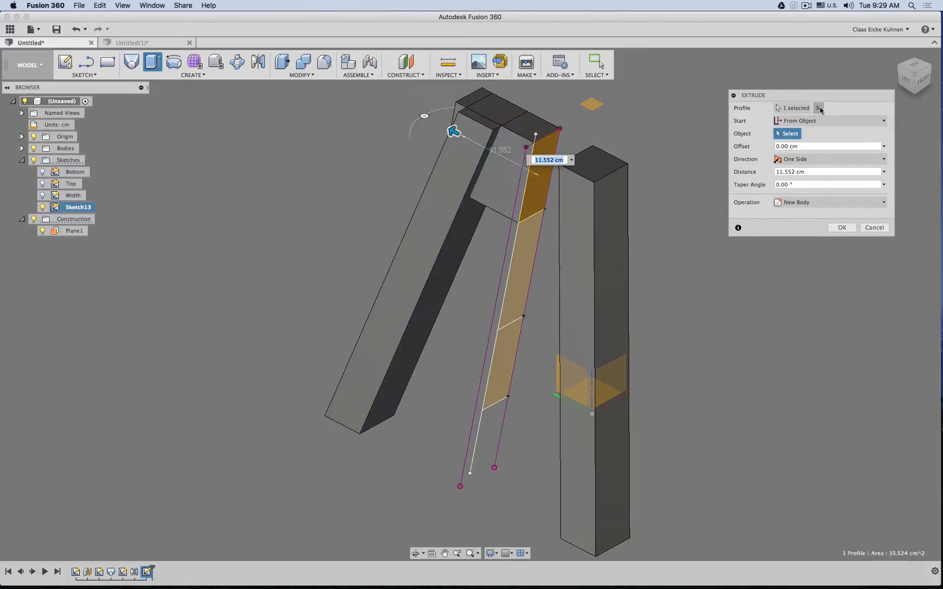
pyautogui.click(818, 108)
# Set the extrusion to start From Object with a Two Sides direction, using the upper and lower rail profiles.
pyautogui.click(811, 120)
pyautogui.click(811, 150)
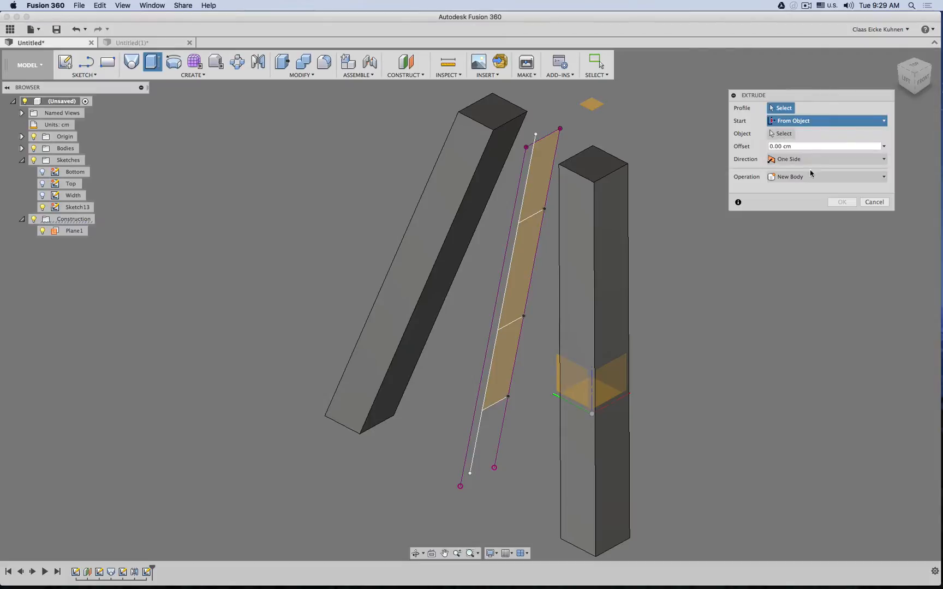
pyautogui.click(813, 158)
pyautogui.click(820, 182)
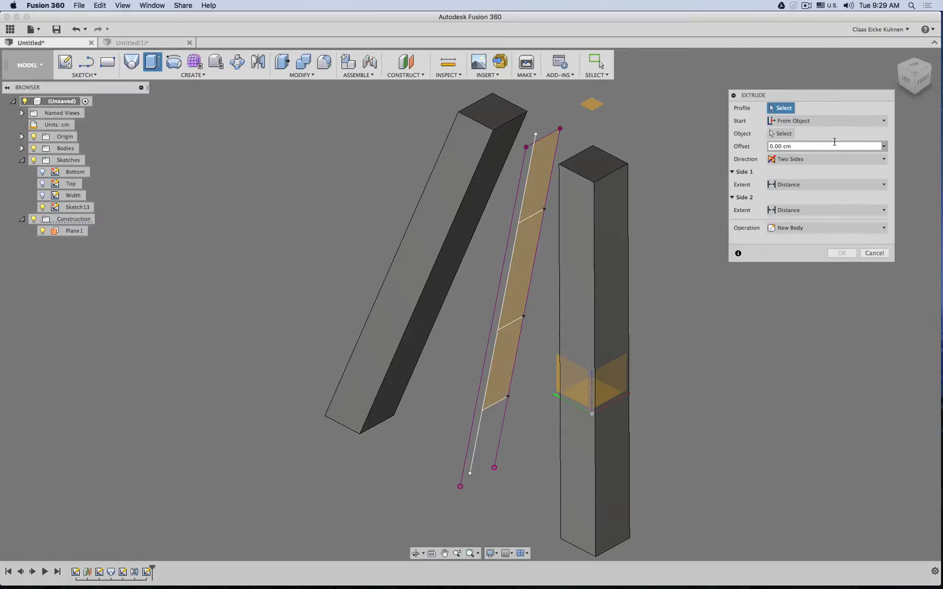
pyautogui.click(545, 175)
pyautogui.click(513, 352)
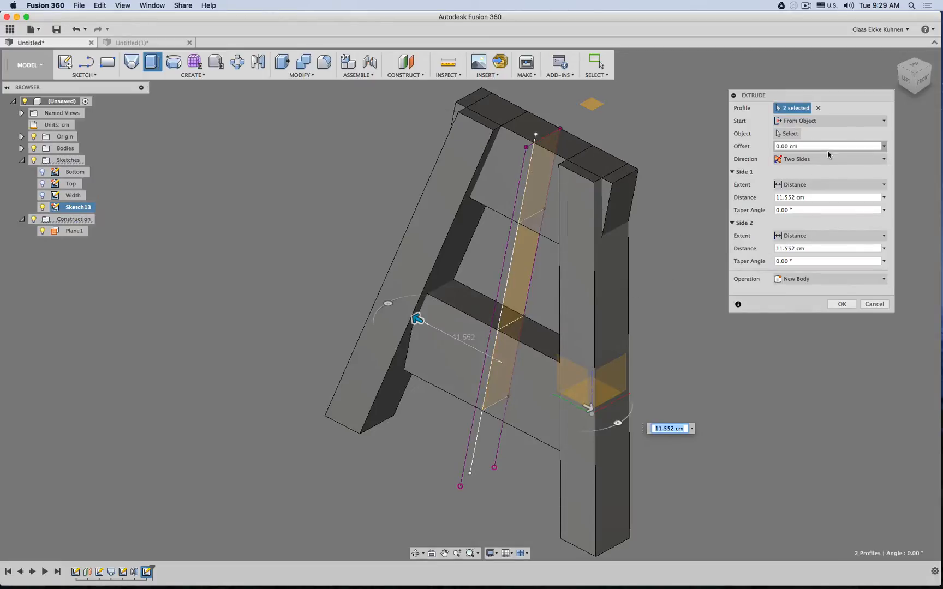
# Extend both sides of the rail extrusion to the inner faces of the two legs and create the rails as new bodies.
pyautogui.click(820, 185)
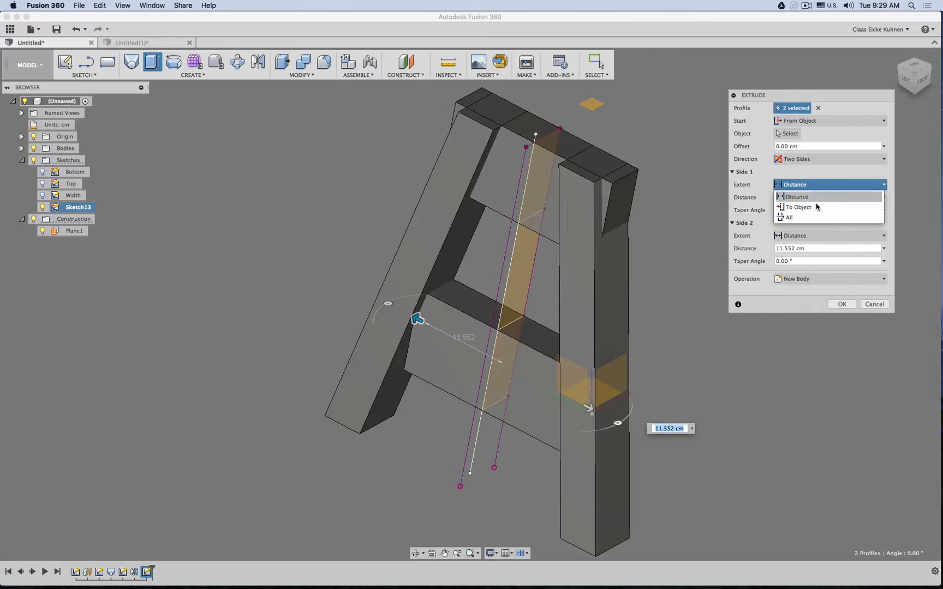
pyautogui.click(477, 225)
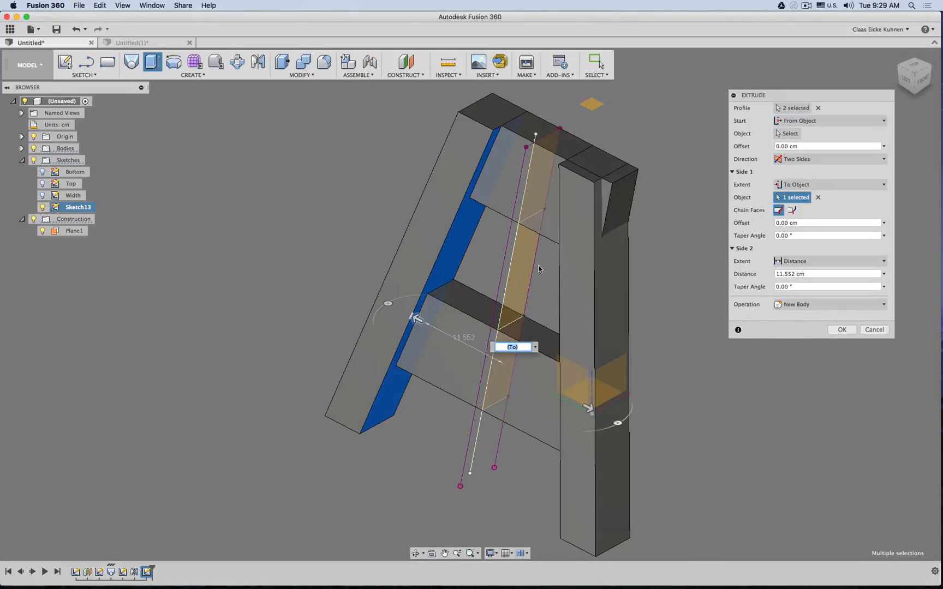
pyautogui.keyDown('shift'); pyautogui.moveTo(538, 268); pyautogui.dragTo(747, 261, button='middle'); pyautogui.keyUp('shift')
pyautogui.click(814, 267)
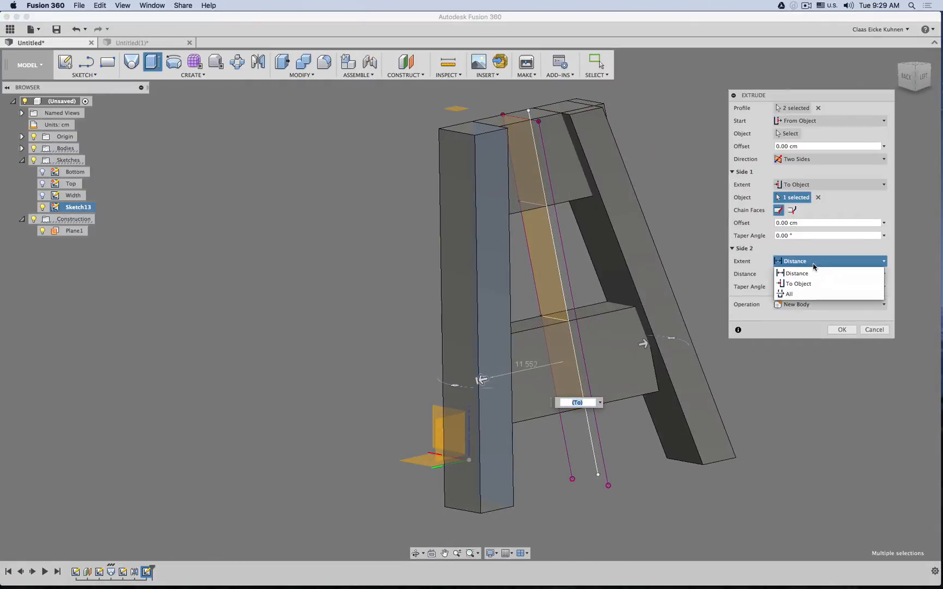
pyautogui.click(816, 285)
pyautogui.click(616, 254)
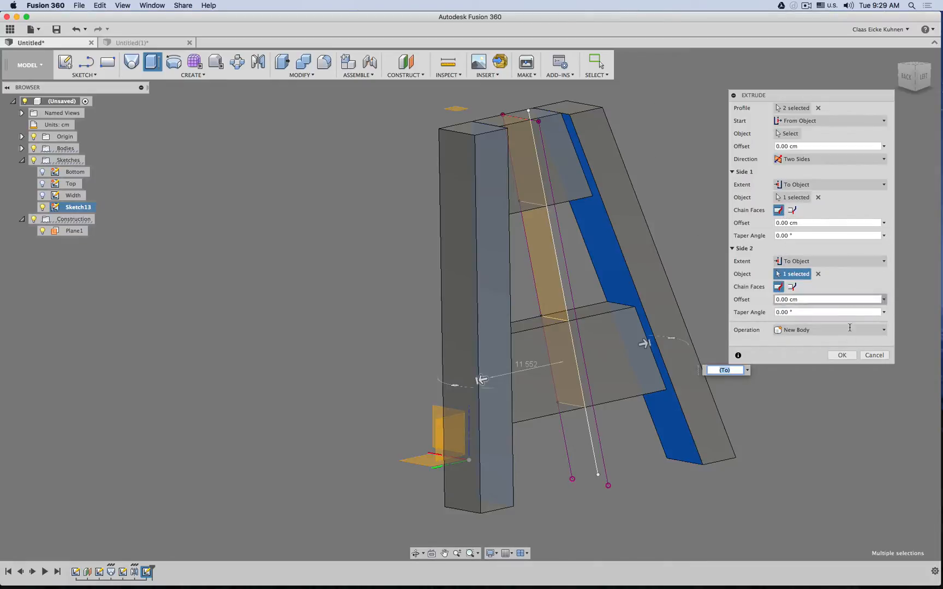
pyautogui.click(844, 356)
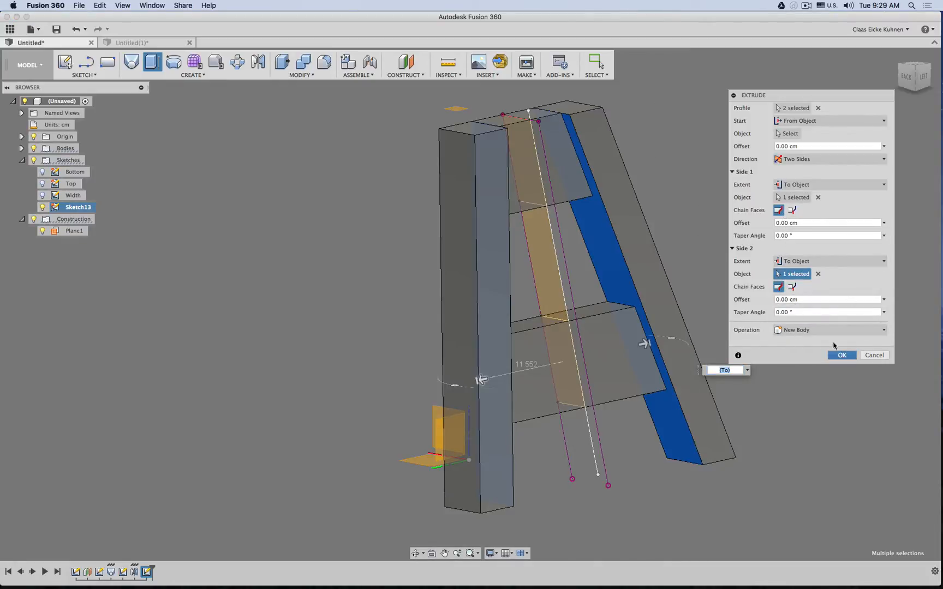
# Examine the new rails between the two legs and list the model's bodies.
pyautogui.keyDown('shift'); pyautogui.moveTo(794, 305); pyautogui.dragTo(547, 223, button='middle'); pyautogui.keyUp('shift')
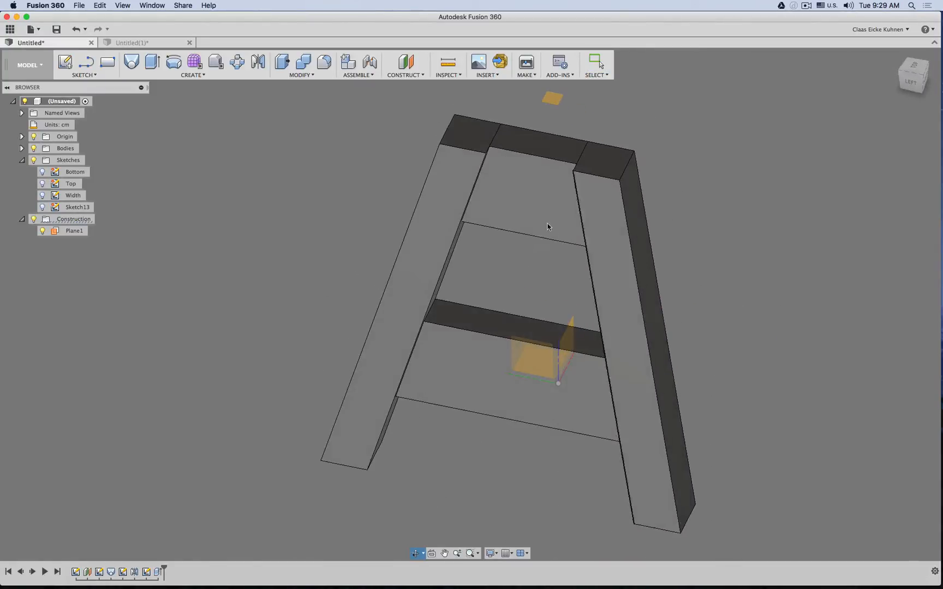
pyautogui.click(526, 203)
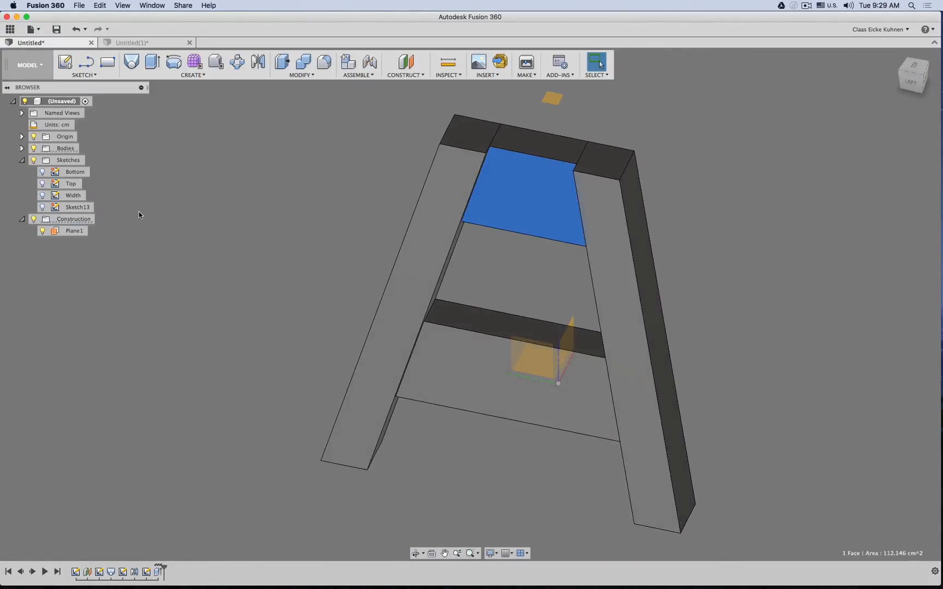
pyautogui.click(22, 148)
pyautogui.click(673, 294)
pyautogui.keyDown('shift'); pyautogui.moveTo(673, 294); pyautogui.dragTo(588, 285, button='middle'); pyautogui.keyUp('shift')
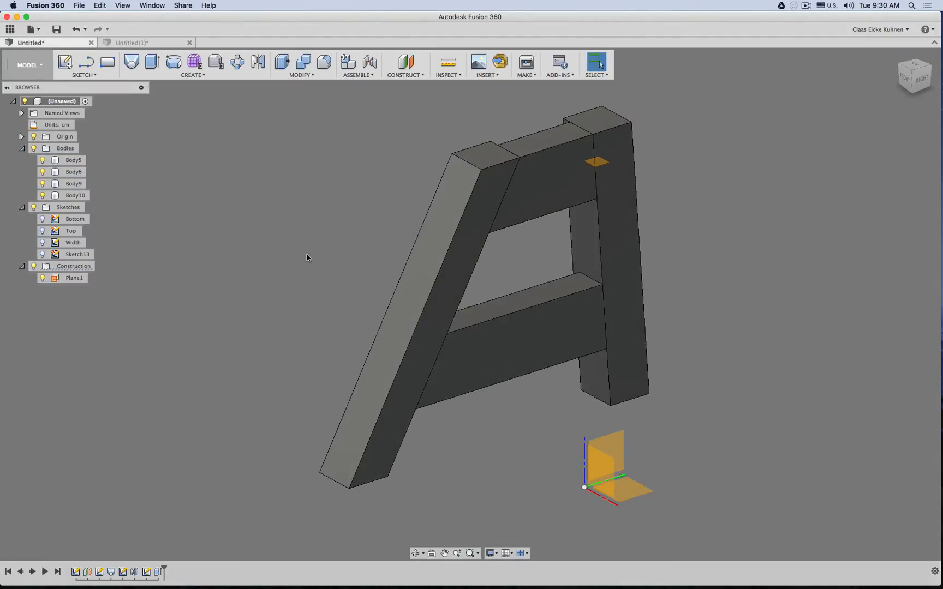
pyautogui.moveTo(309, 255); pyautogui.dragTo(223, 227, button='middle')
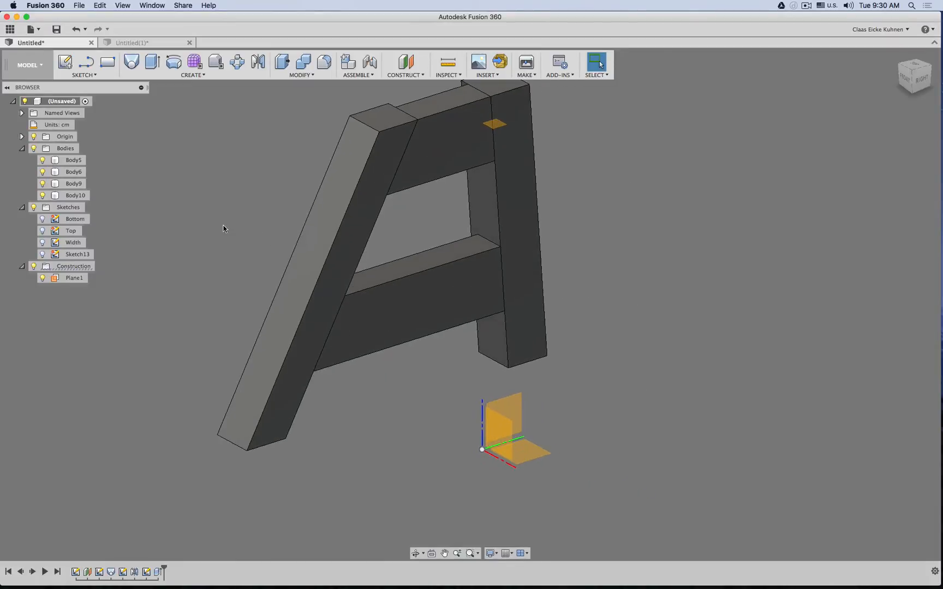
# Mirror both legs and both rails as bodies across the vertical origin plane parallel to the rails.
pyautogui.click(258, 61)
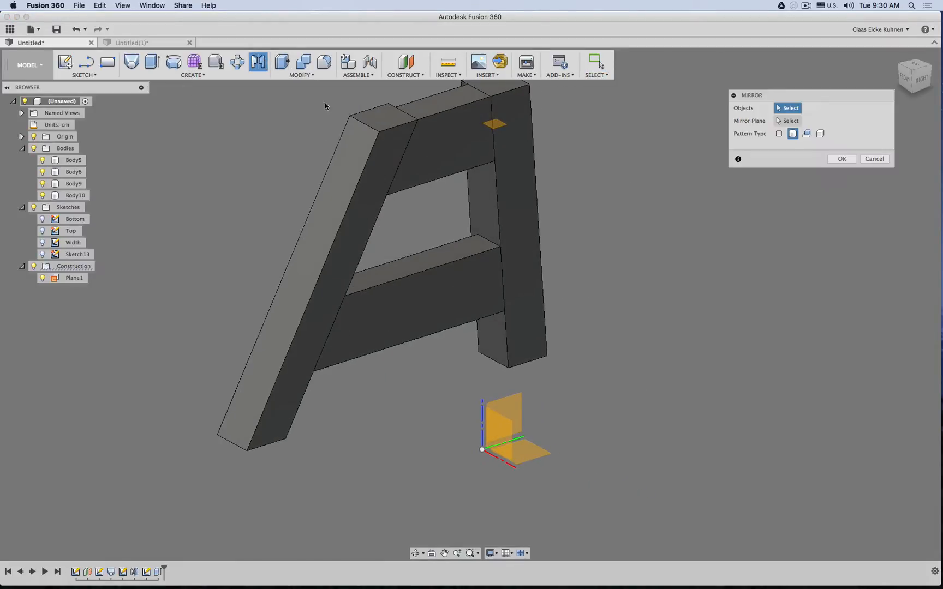
pyautogui.click(519, 199)
pyautogui.click(438, 155)
pyautogui.click(419, 313)
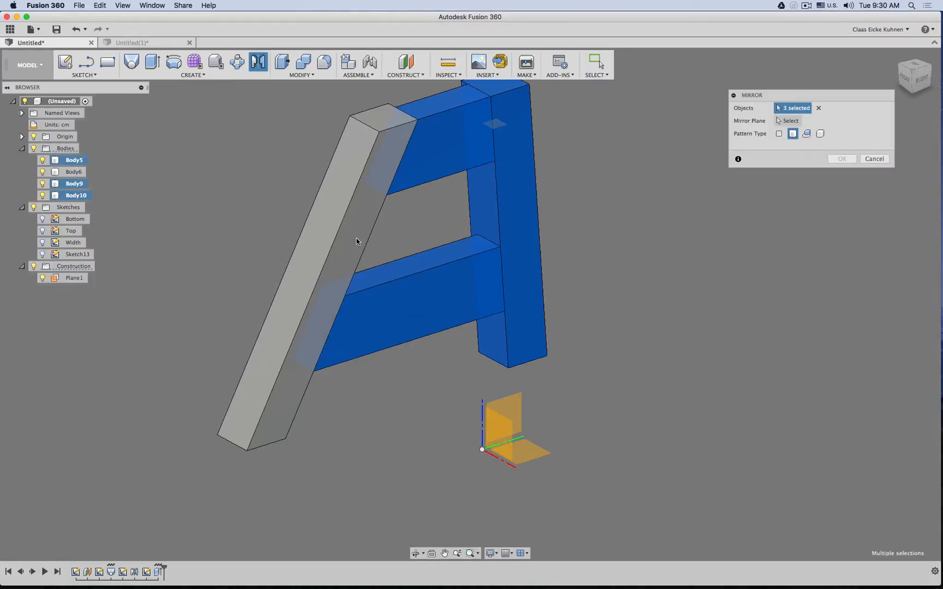
pyautogui.click(371, 251)
pyautogui.click(789, 120)
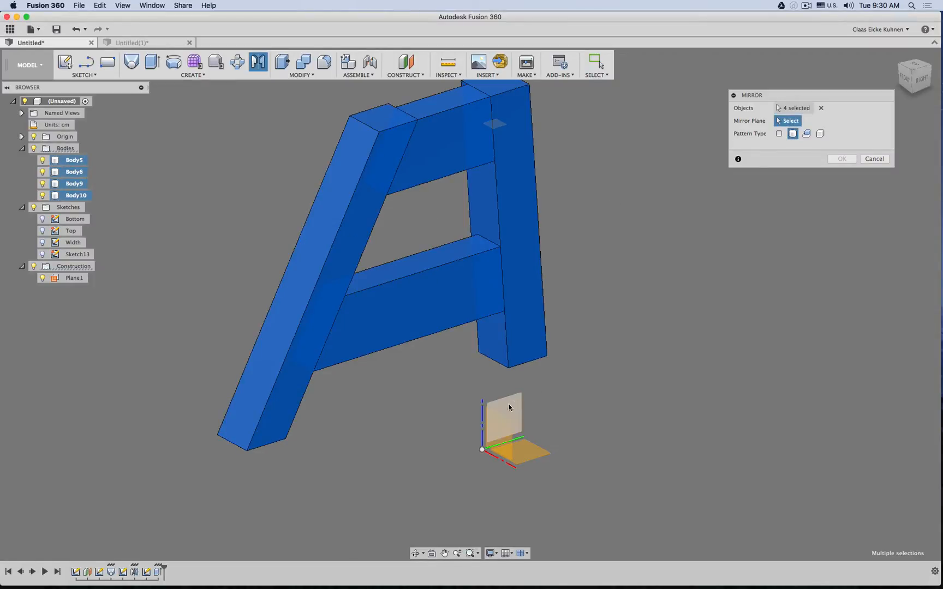
pyautogui.click(490, 421)
pyautogui.click(842, 159)
# Set up a circular pattern of bodies for the first side's upper and lower rails around the vertical origin axis.
pyautogui.scroll(3, 688, 257)
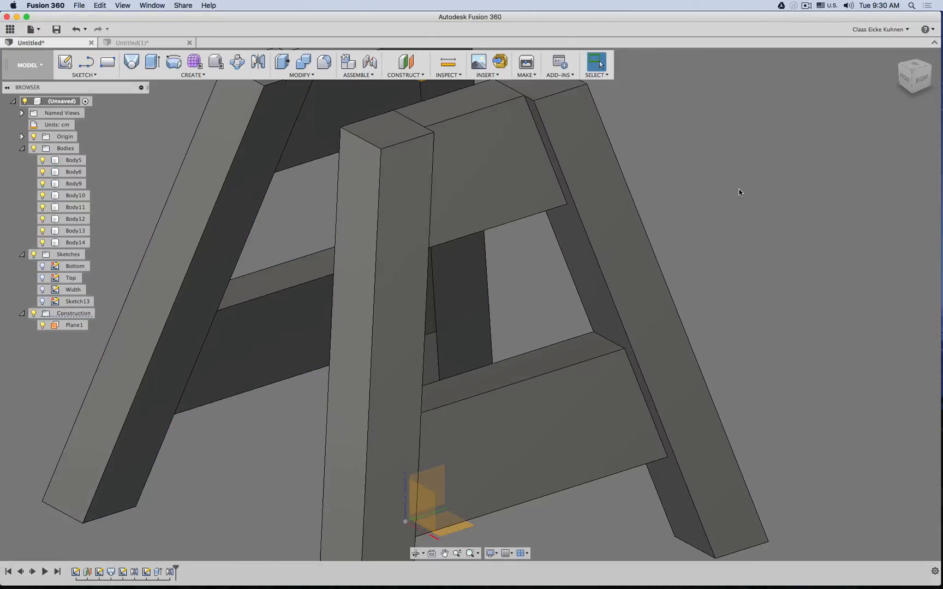
pyautogui.scroll(-4, 722, 292)
pyautogui.keyDown('shift'); pyautogui.moveTo(722, 293); pyautogui.dragTo(476, 210, button='middle'); pyautogui.keyUp('shift')
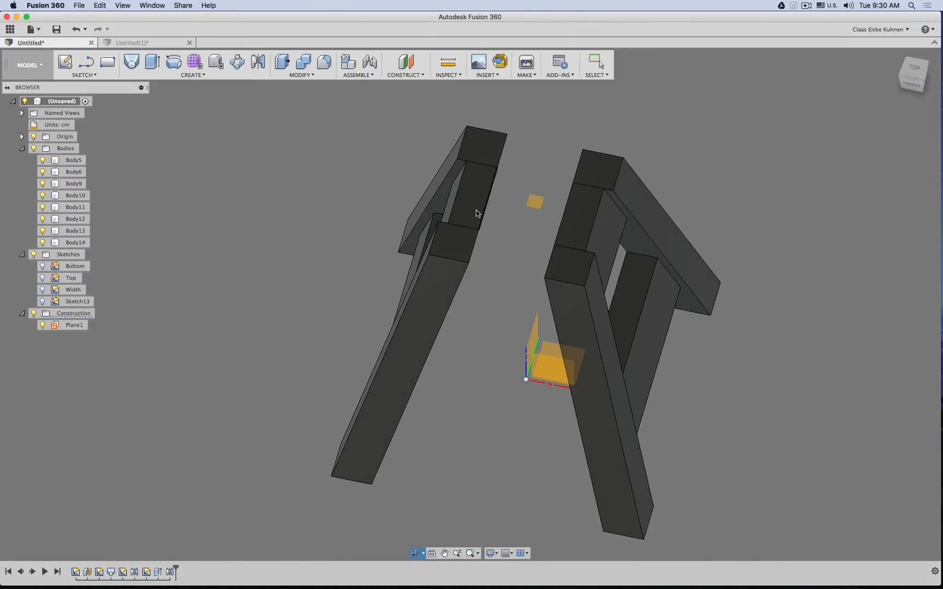
pyautogui.keyDown('shift'); pyautogui.moveTo(667, 352); pyautogui.dragTo(630, 349, button='middle'); pyautogui.keyUp('shift')
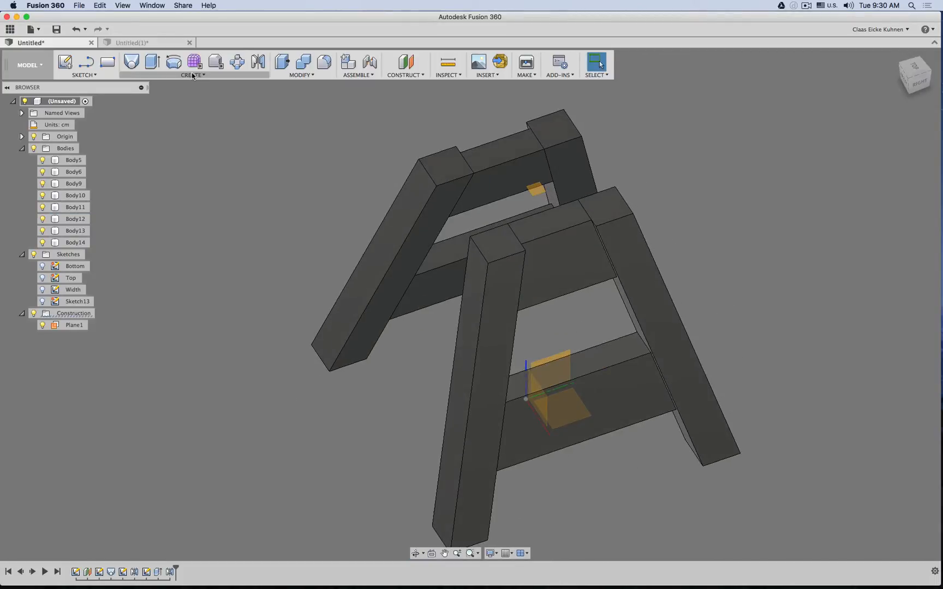
pyautogui.click(243, 62)
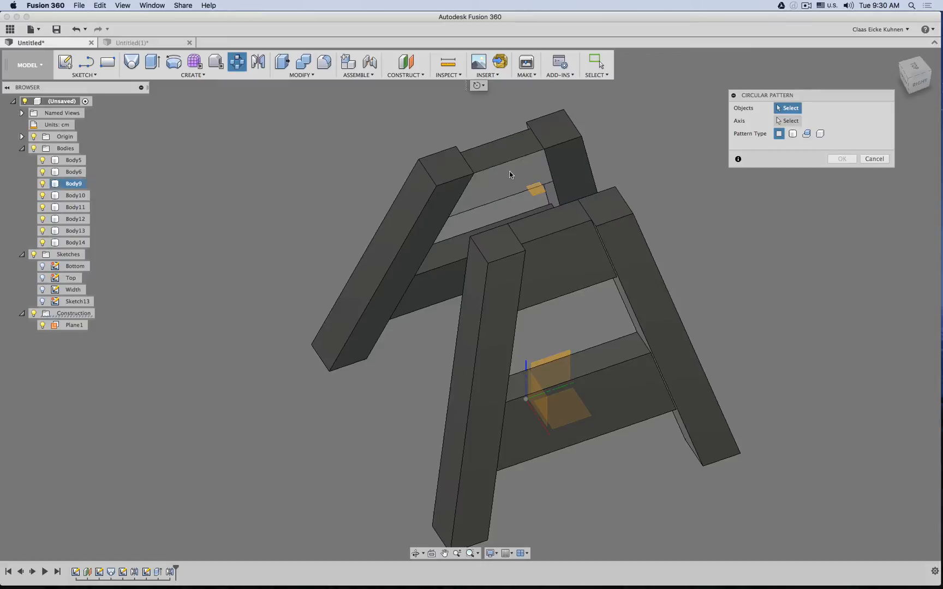
pyautogui.click(793, 134)
pyautogui.click(459, 253)
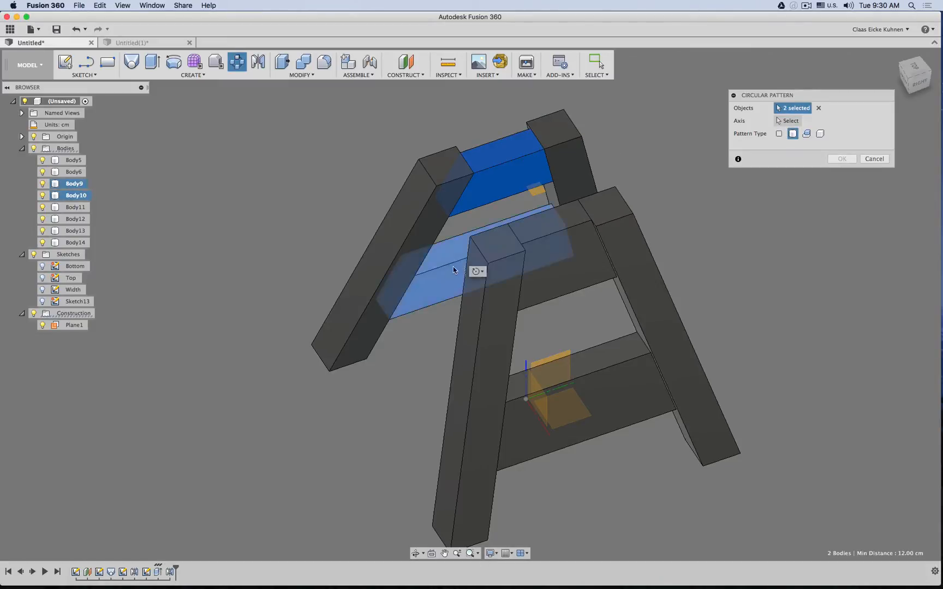
pyautogui.click(463, 268)
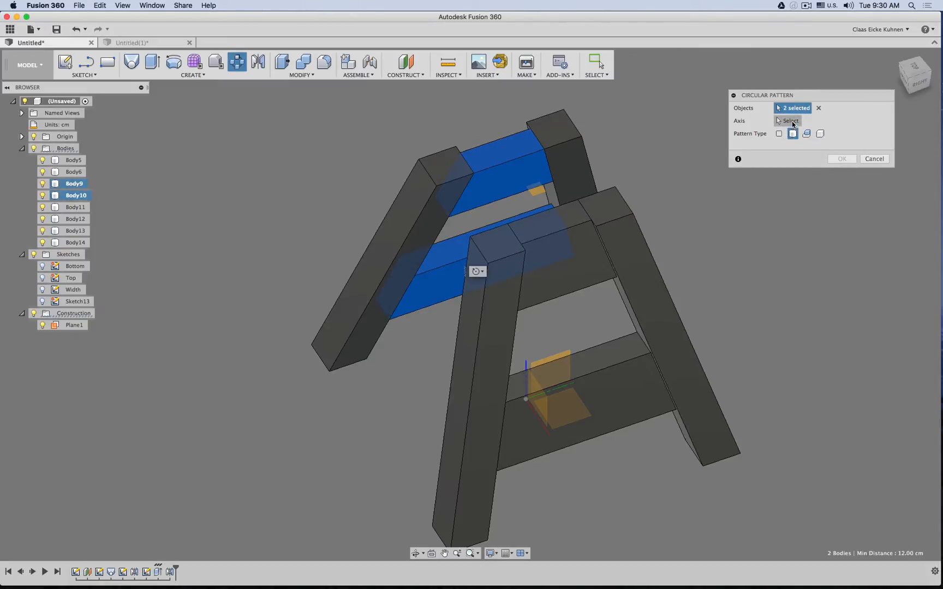
pyautogui.click(792, 121)
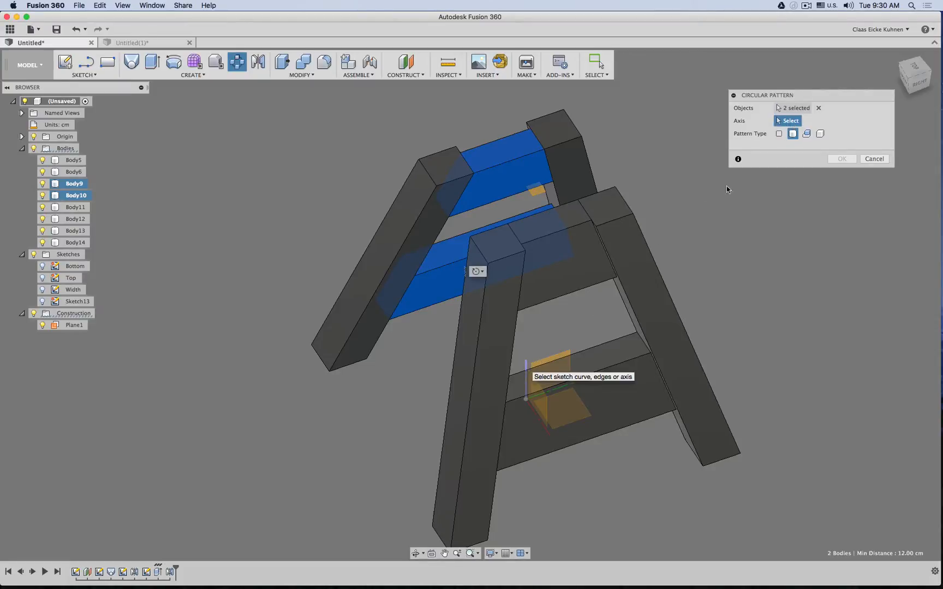
pyautogui.click(526, 367)
# Set the rails' full circular pattern to a quantity of 4 and create it.
pyautogui.click(914, 70)
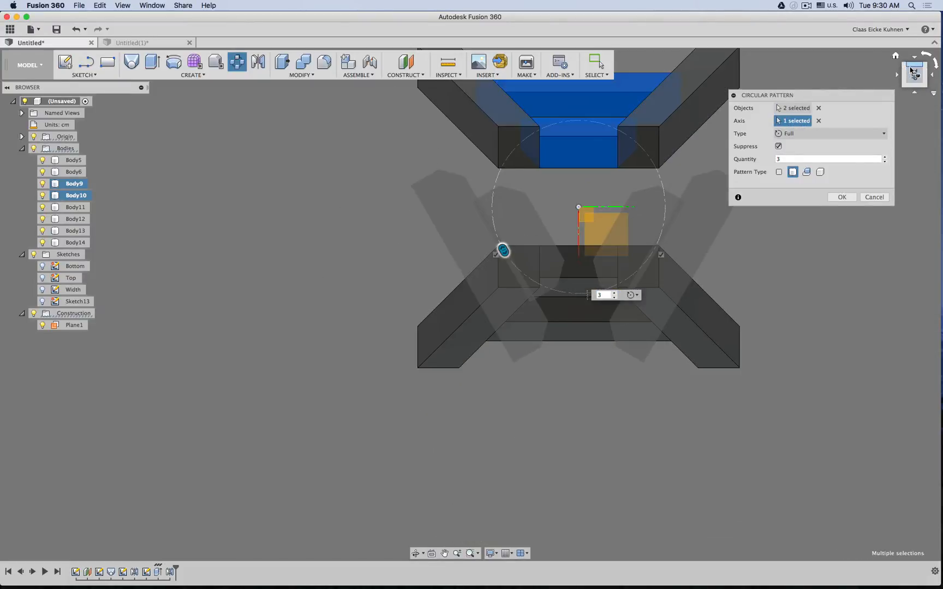
pyautogui.click(885, 157)
pyautogui.click(845, 199)
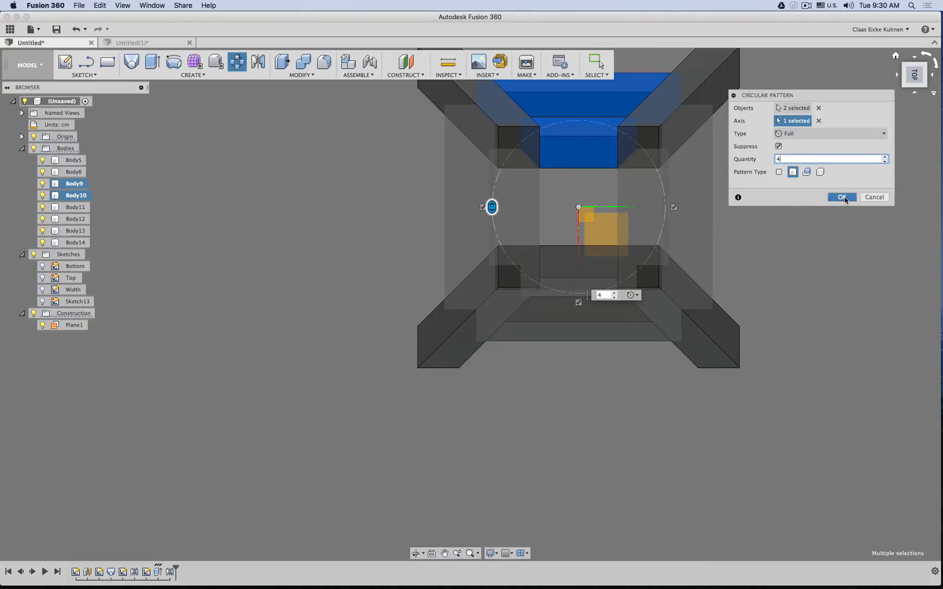
pyautogui.keyDown('shift'); pyautogui.moveTo(756, 226); pyautogui.dragTo(867, 194, button='middle'); pyautogui.keyUp('shift')
pyautogui.press('Escape')
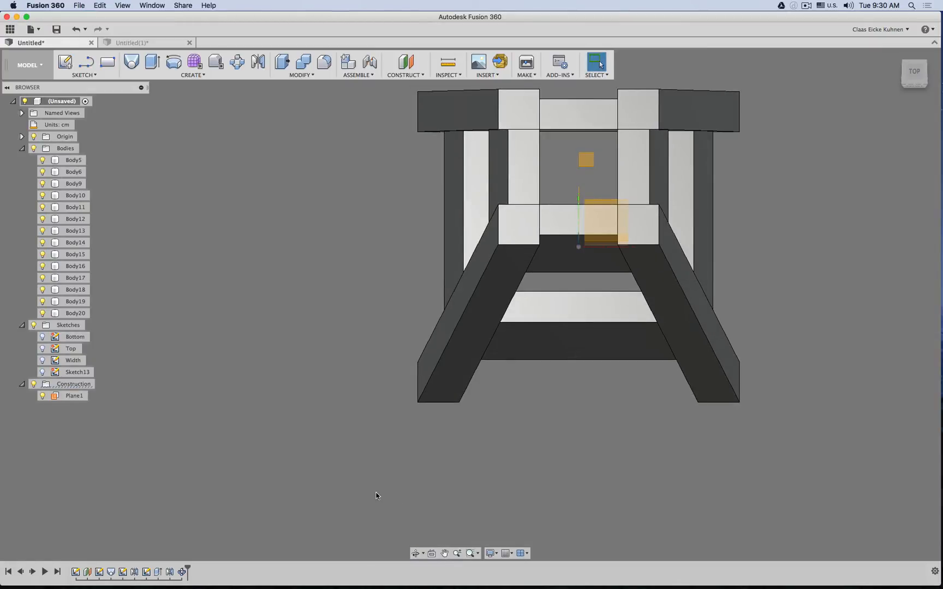
# Edit the last mirror feature so that it copies only the two legs, leaving out the rails.
pyautogui.doubleClick(171, 572)
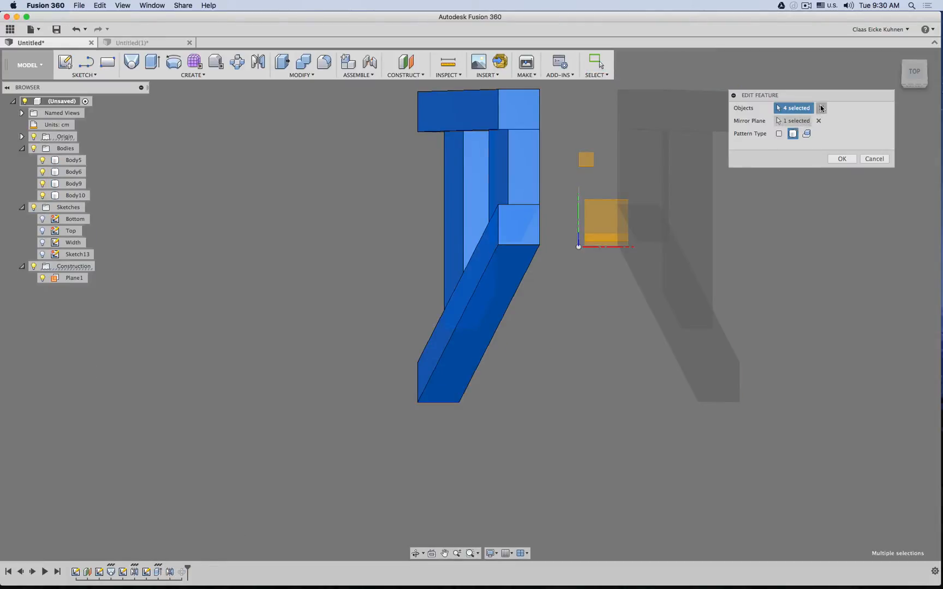
pyautogui.click(820, 107)
pyautogui.click(503, 140)
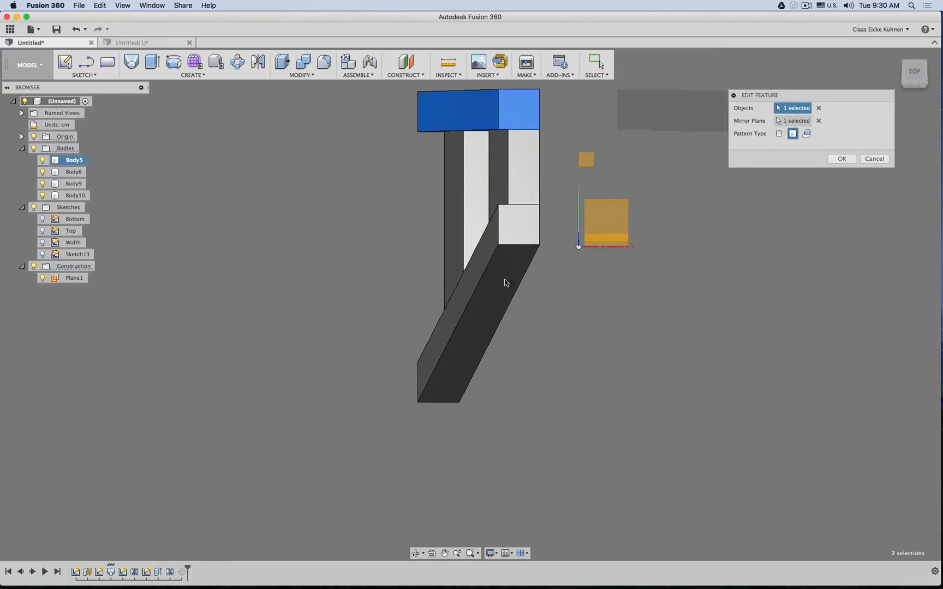
pyautogui.click(450, 361)
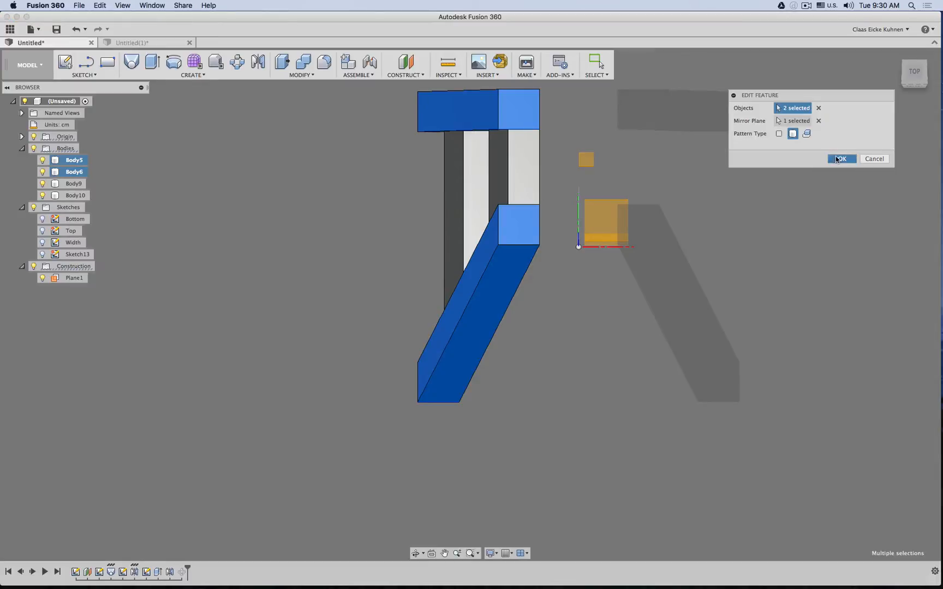
pyautogui.click(842, 159)
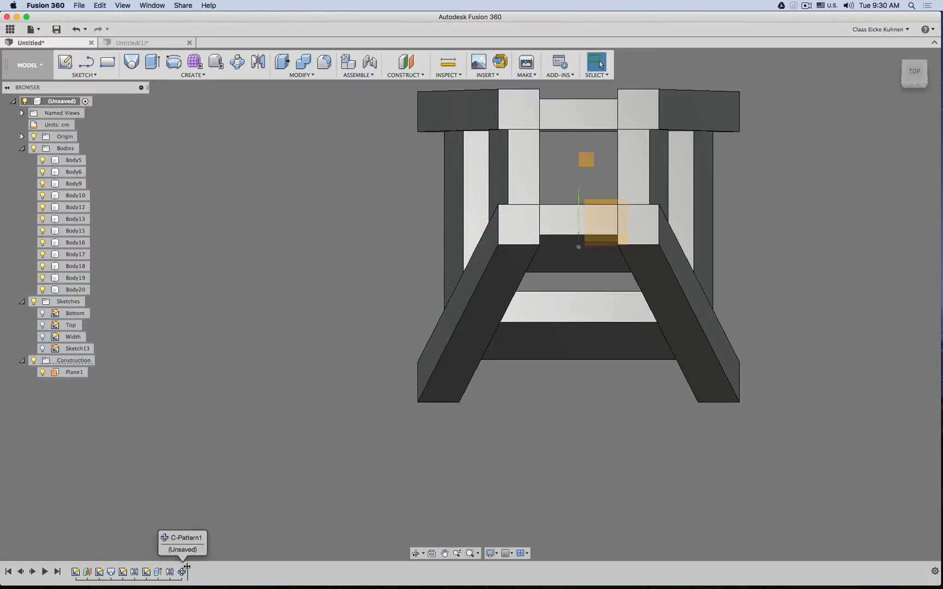
# Roll the timeline forward past the circular pattern and compare the finished frame with the stool in the reference photo.
pyautogui.moveTo(174, 566); pyautogui.dragTo(187, 570)
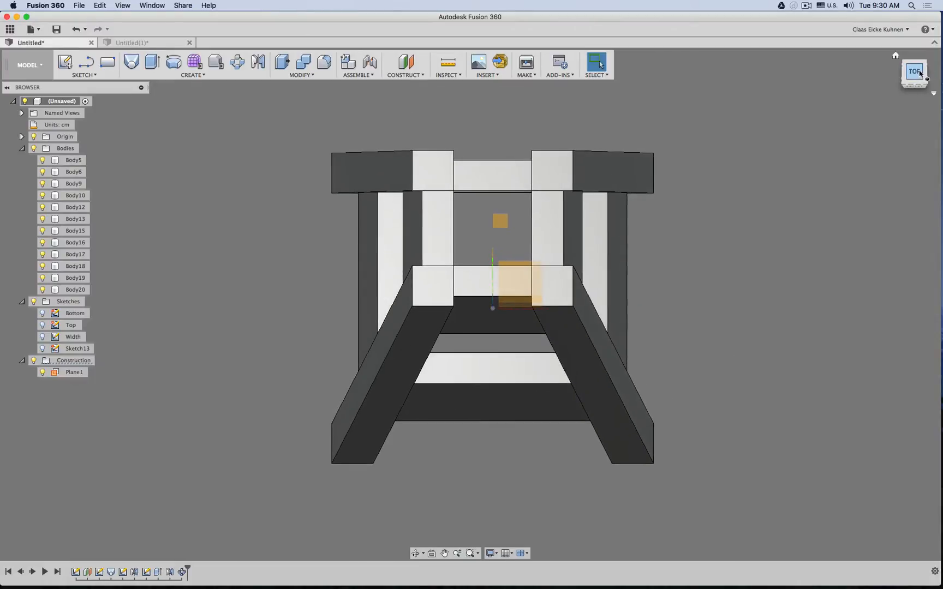
pyautogui.click(907, 86)
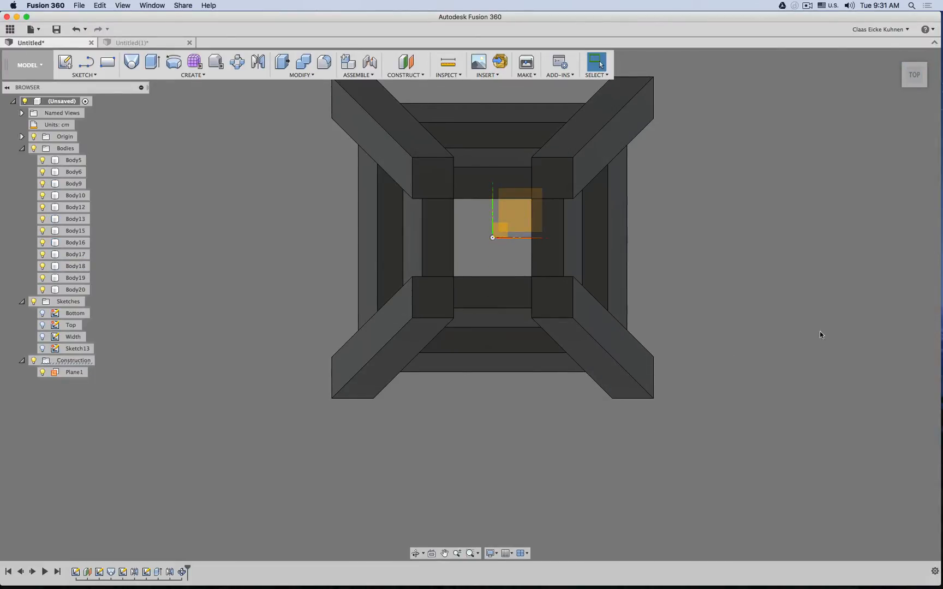
pyautogui.keyDown('shift'); pyautogui.moveTo(782, 382); pyautogui.dragTo(515, 235, button='middle'); pyautogui.keyUp('shift')
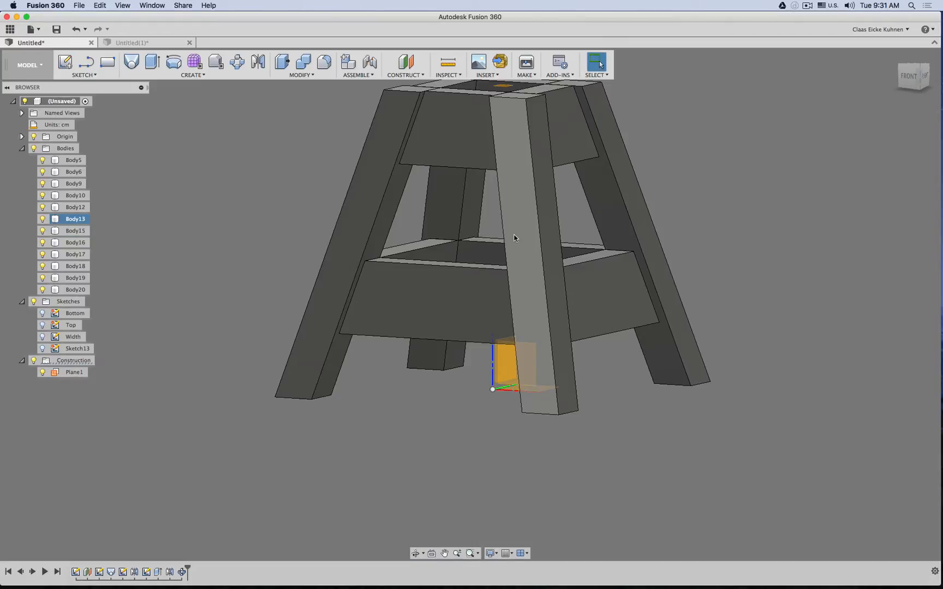
pyautogui.press('super+Tab')
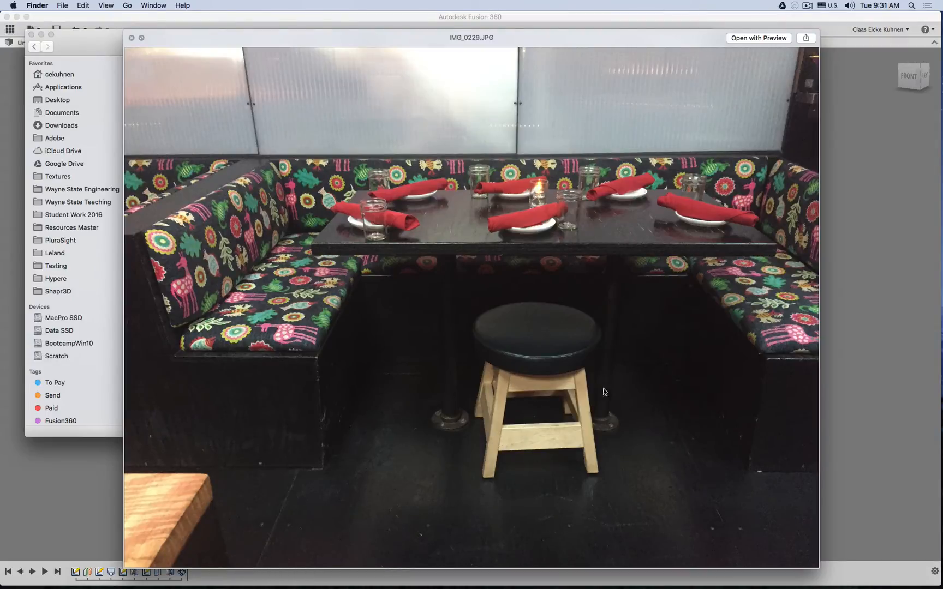
pyautogui.press('super+Tab')
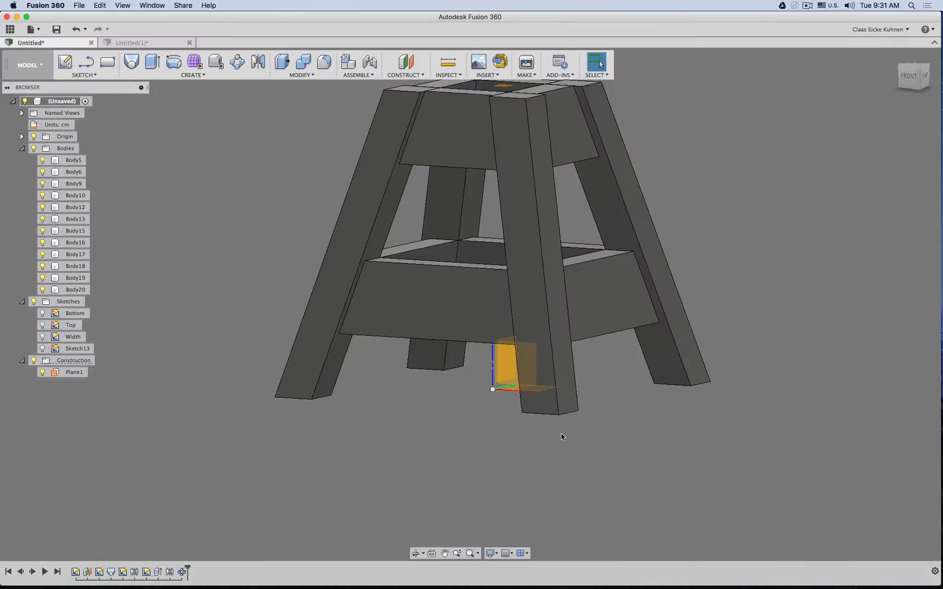
# Try a 2.5 mm constant-radius fillet on one leg's long outer face edges and the adjoining lower rail's outer upper and lower edges.
pyautogui.click(324, 61)
pyautogui.click(364, 141)
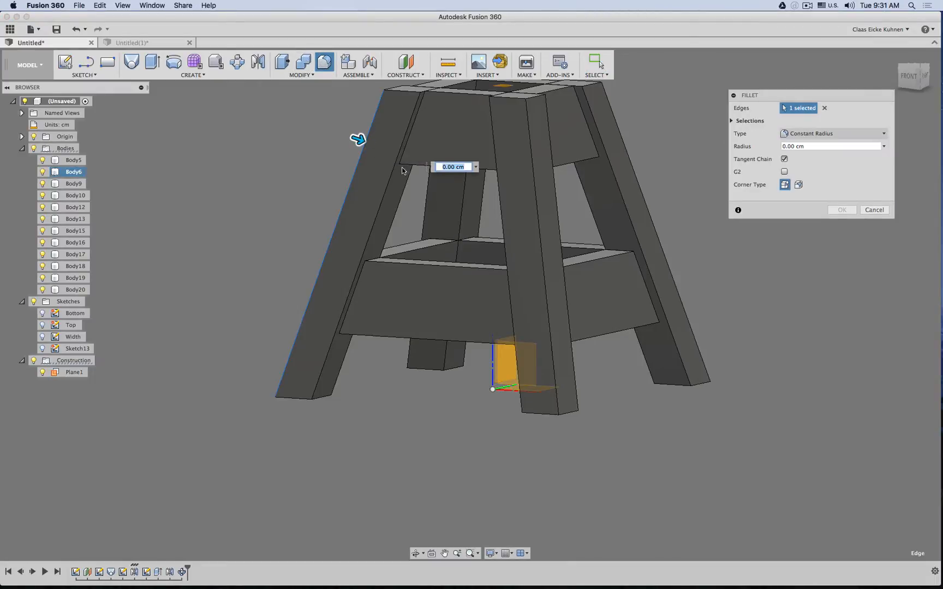
pyautogui.click(378, 207)
pyautogui.scroll(3, 397, 223)
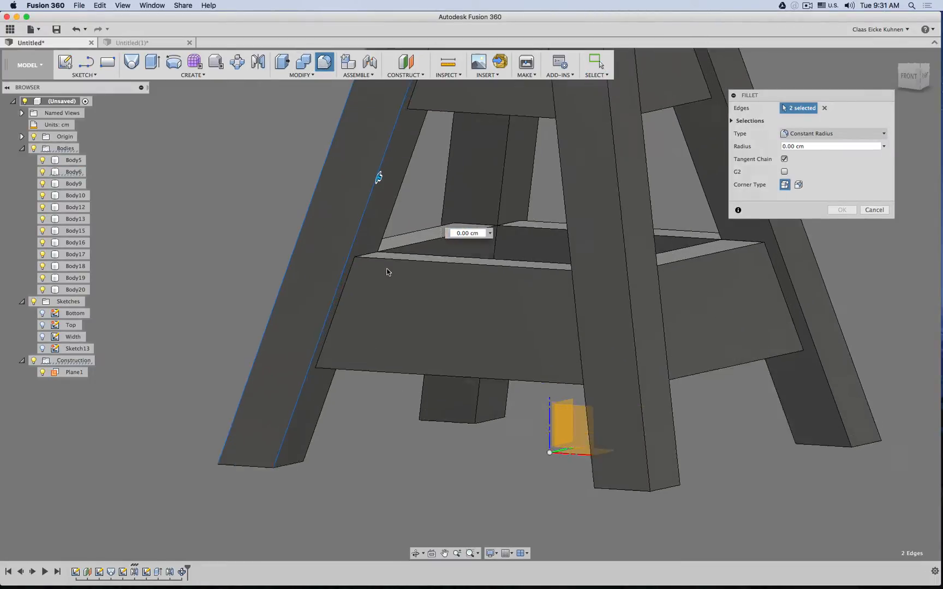
pyautogui.click(390, 255)
pyautogui.click(373, 383)
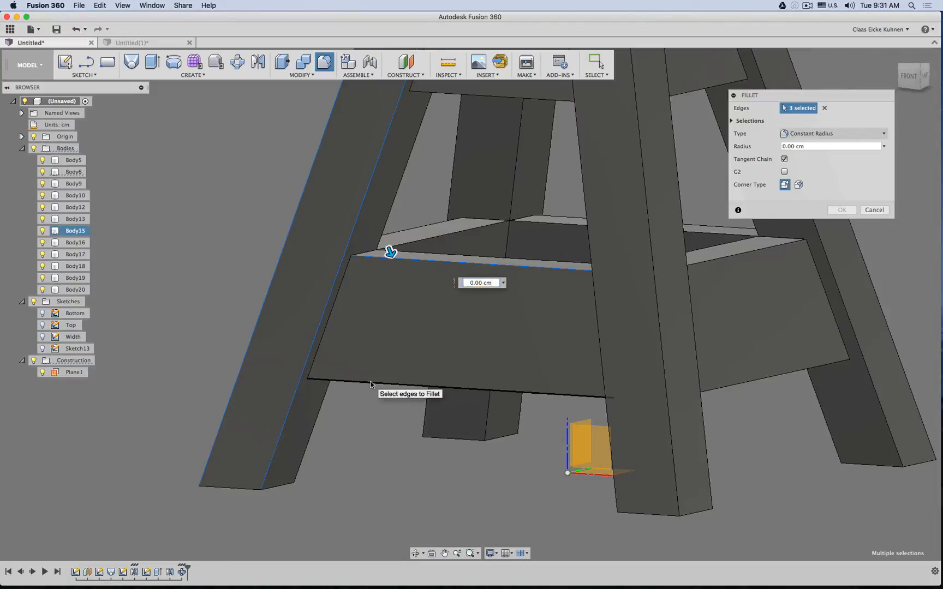
pyautogui.click(345, 278)
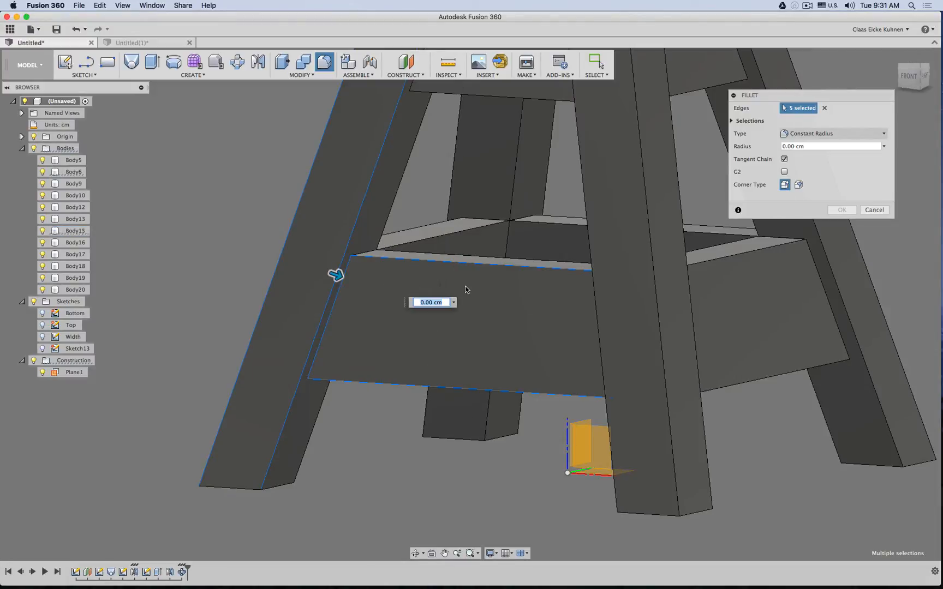
pyautogui.click(338, 285)
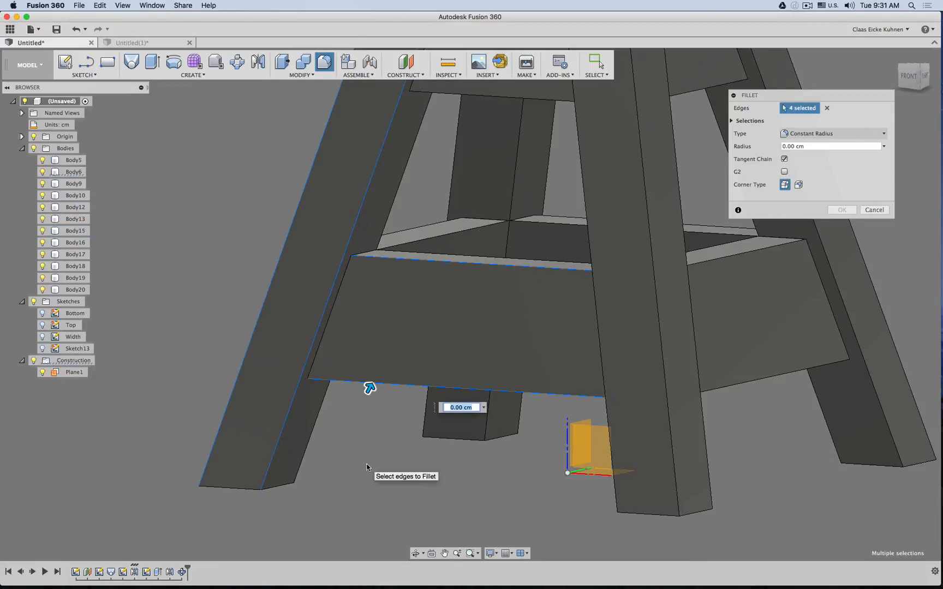
pyautogui.write('5mm')
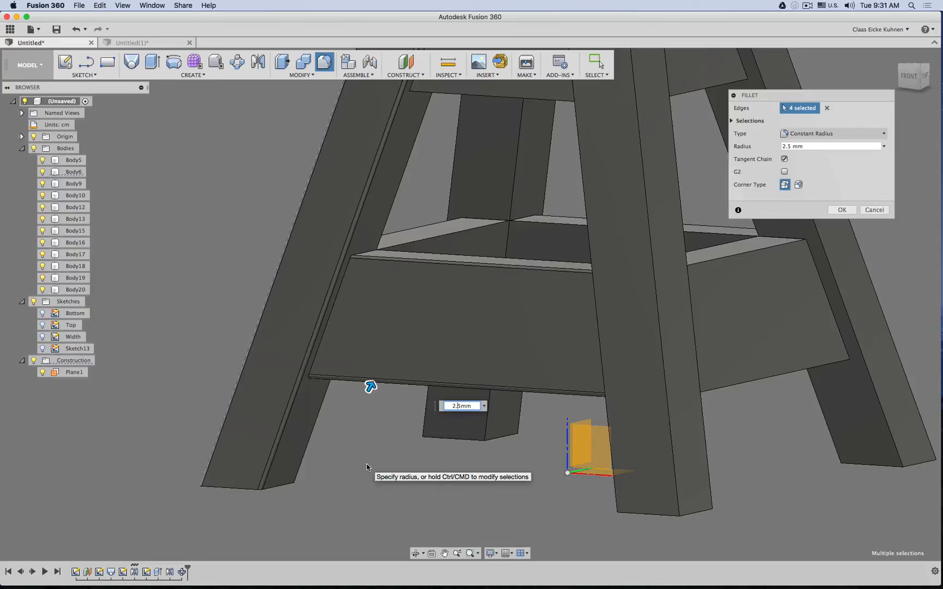
# Try to extend the 2.5 mm fillet to the long edges of the other three legs.
pyautogui.scroll(-5, 370, 388)
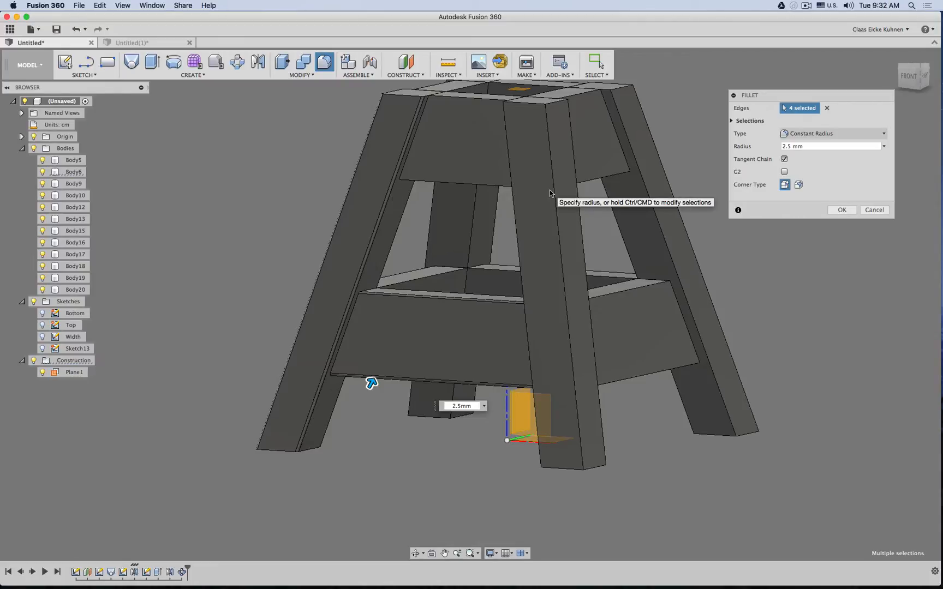
pyautogui.click(520, 232)
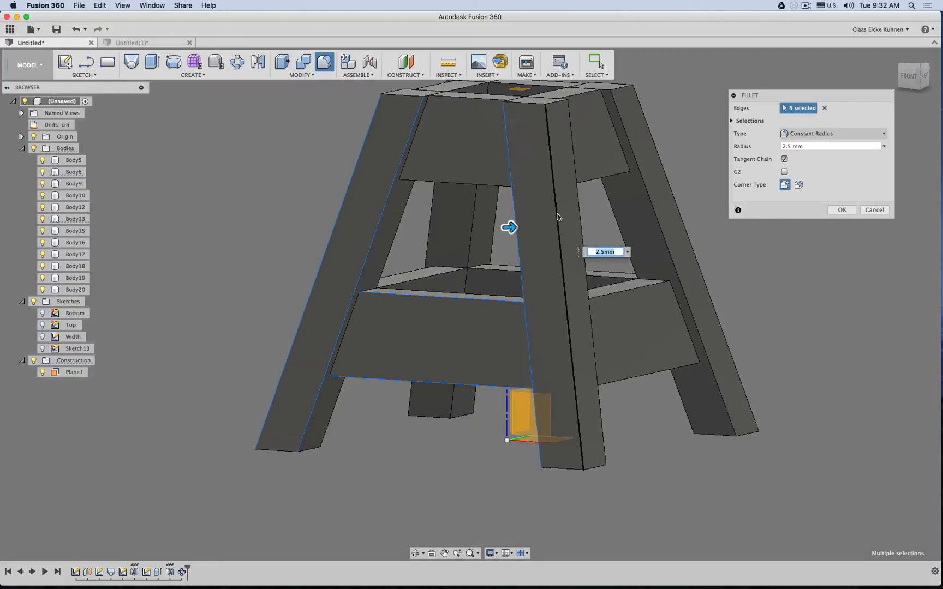
pyautogui.click(557, 216)
pyautogui.click(583, 209)
pyautogui.click(652, 203)
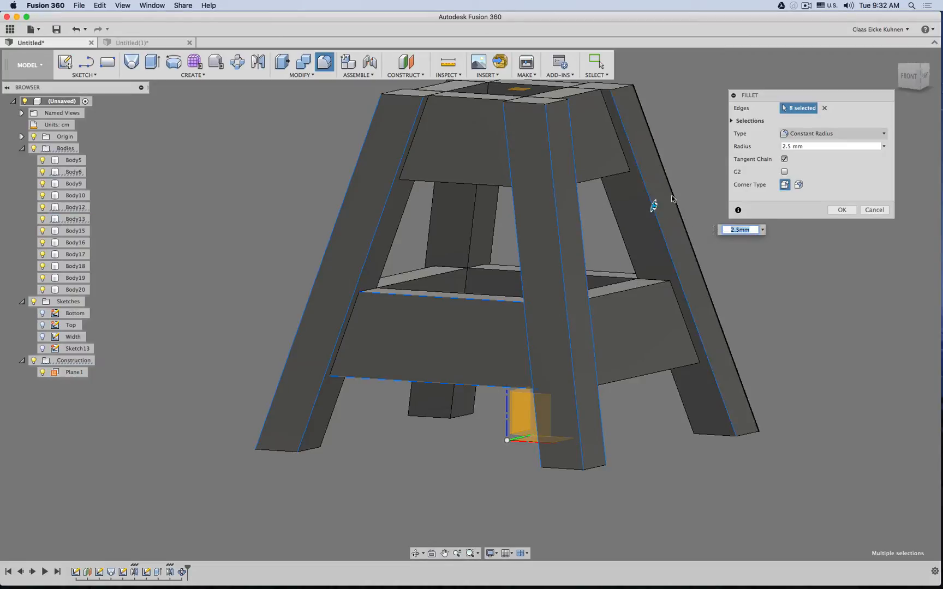
pyautogui.click(673, 198)
pyautogui.click(508, 216)
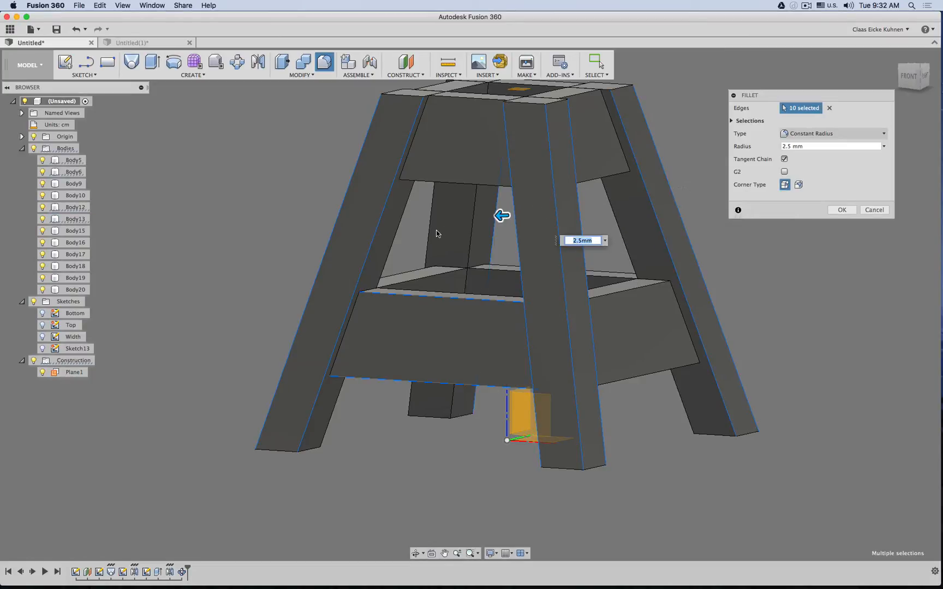
pyautogui.click(434, 231)
# Try to include more edges of the other lower rails in the 2.5 mm fillet and apply it.
pyautogui.click(442, 269)
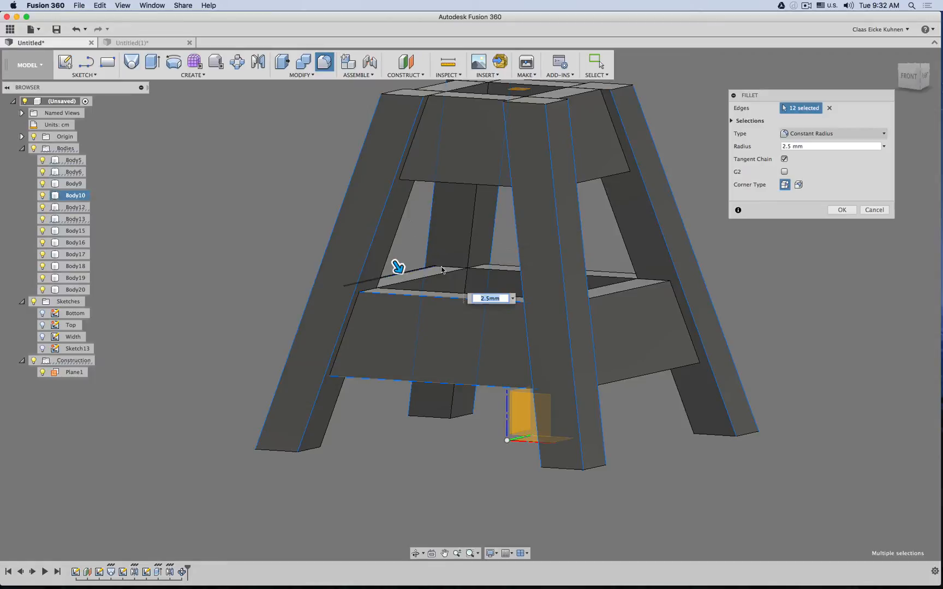
pyautogui.click(627, 271)
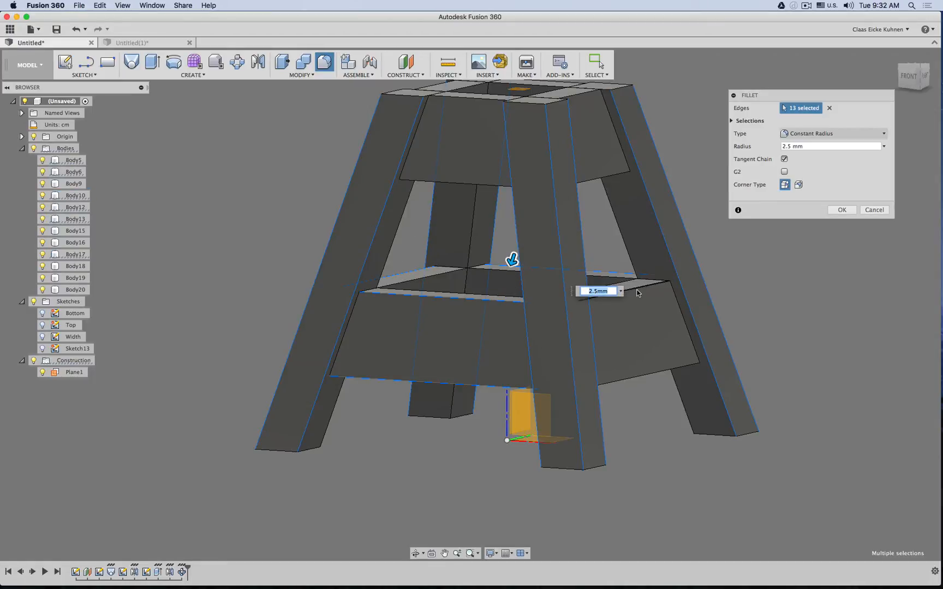
pyautogui.click(619, 282)
pyautogui.click(597, 276)
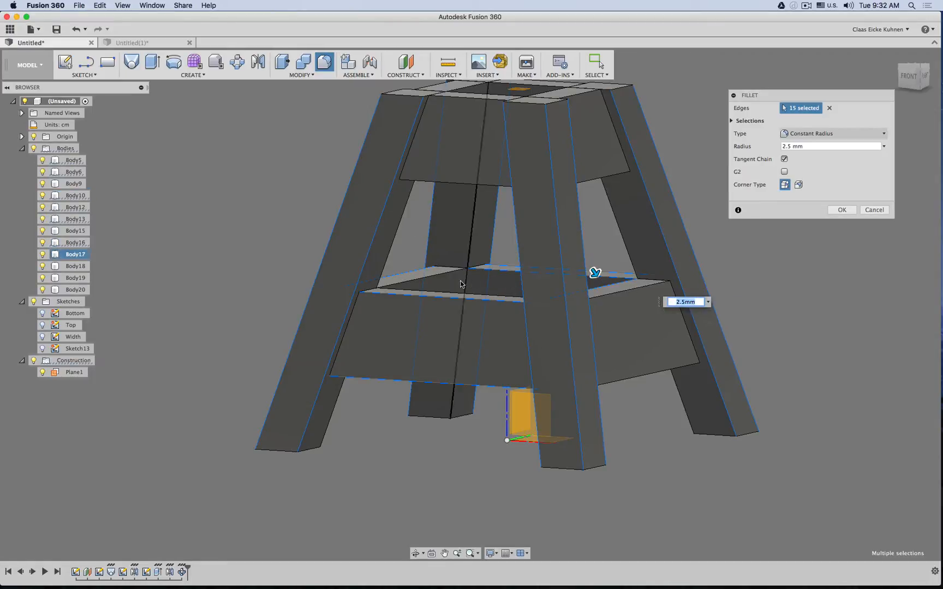
pyautogui.click(439, 271)
pyautogui.click(626, 380)
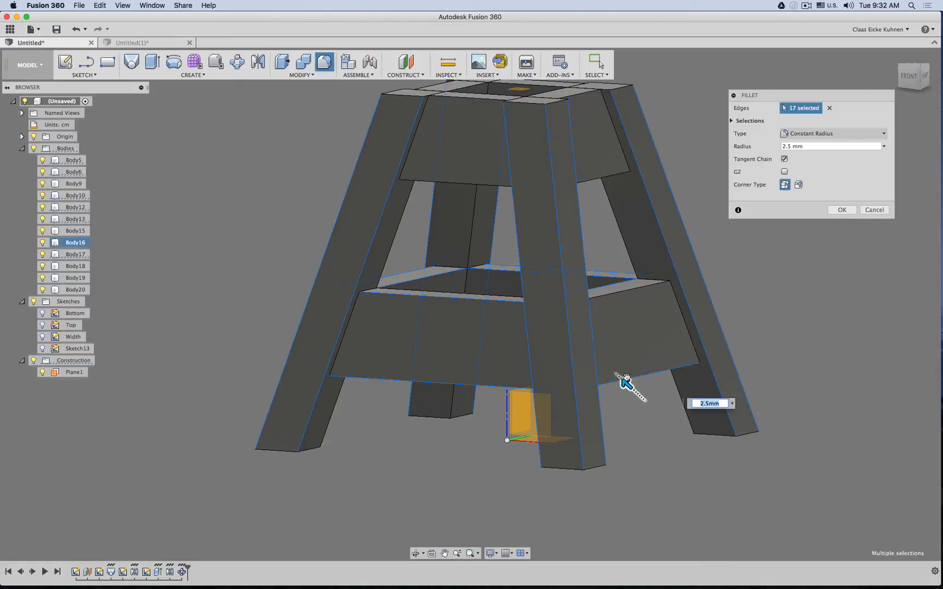
pyautogui.keyDown('shift'); pyautogui.moveTo(626, 382); pyautogui.dragTo(600, 436, button='middle'); pyautogui.keyUp('shift')
pyautogui.scroll(-3, 491, 363)
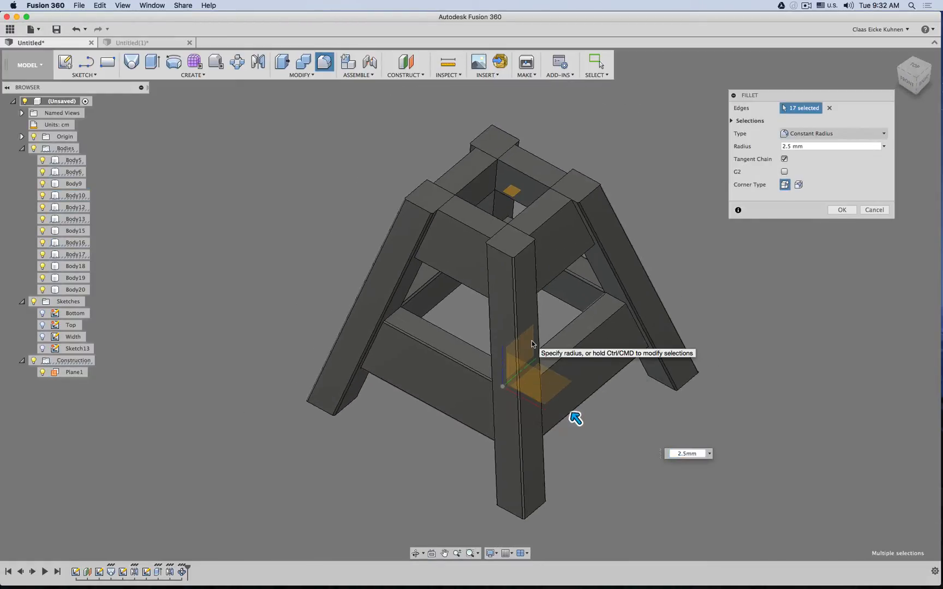
pyautogui.press('Return')
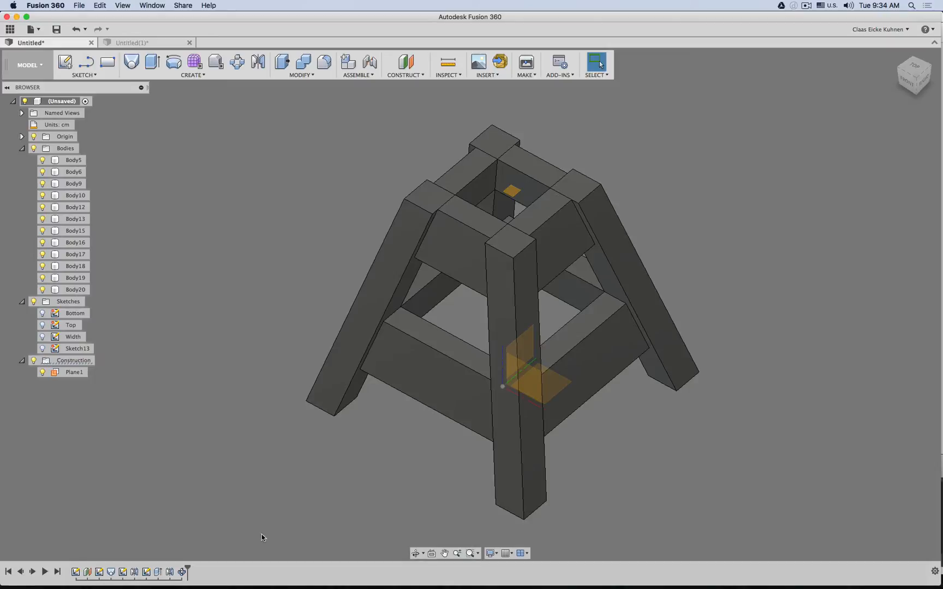
# Examine the stool in front, right and angled views, checking the legs' long edges and the inner face of one leg.
pyautogui.click(908, 84)
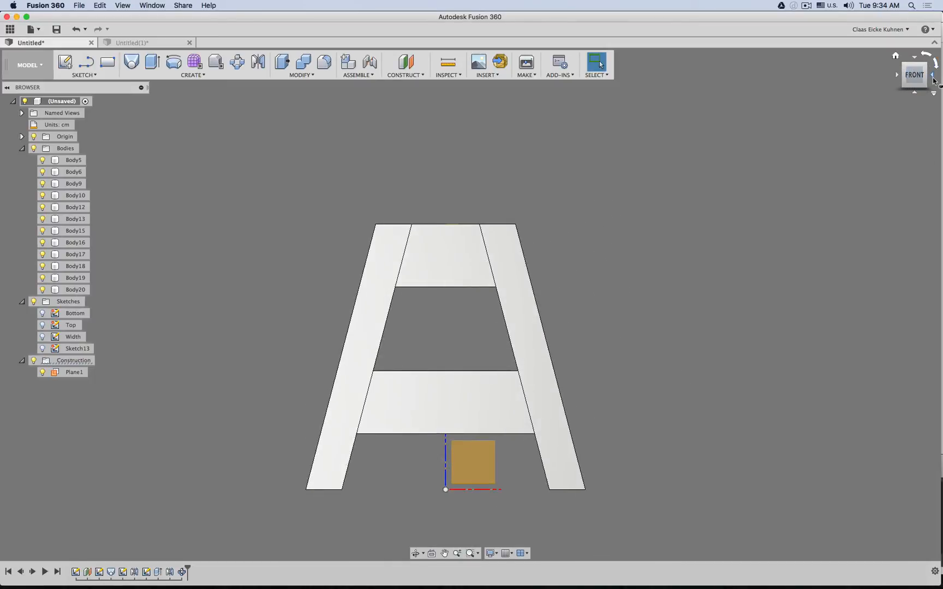
pyautogui.click(932, 76)
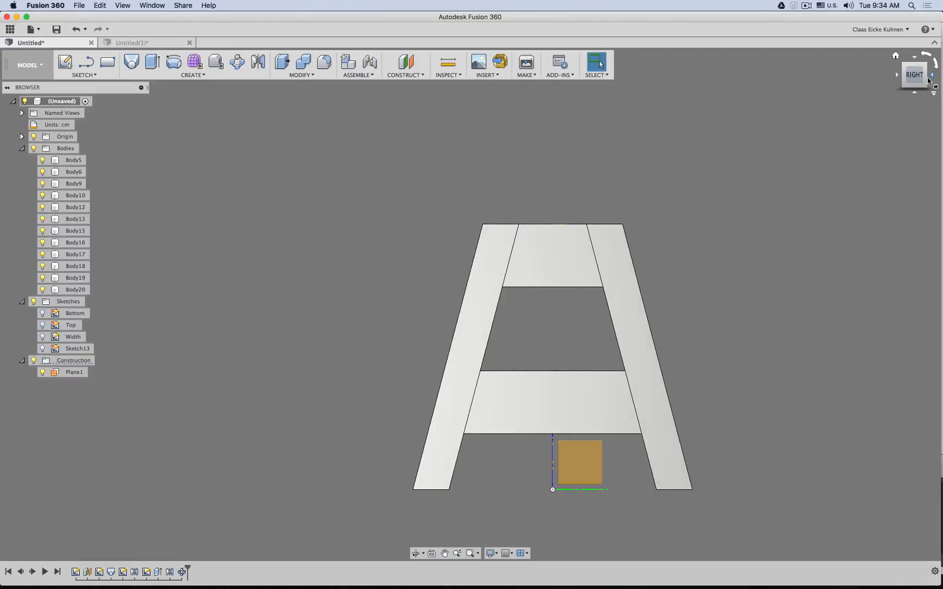
pyautogui.click(468, 277)
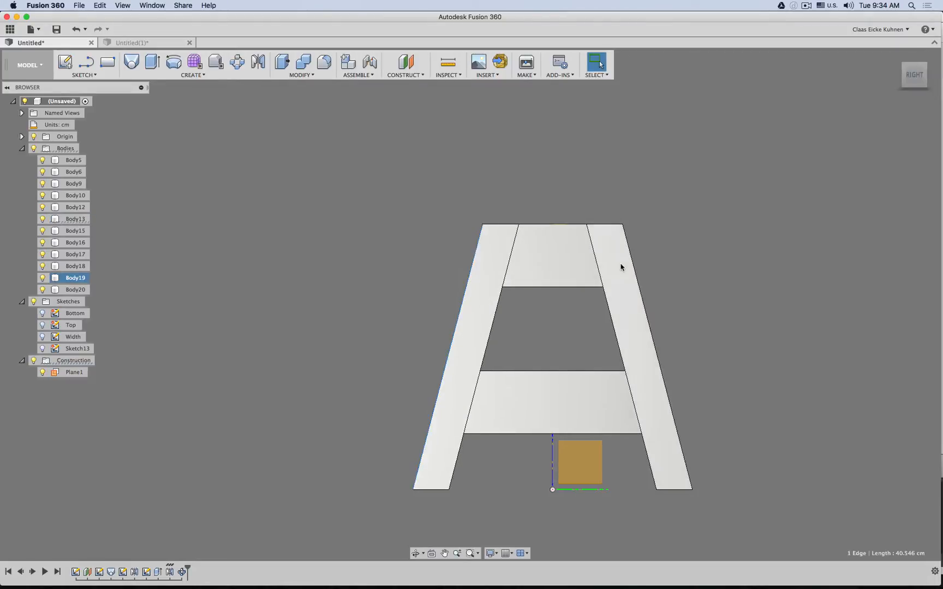
pyautogui.click(635, 268)
pyautogui.click(608, 304)
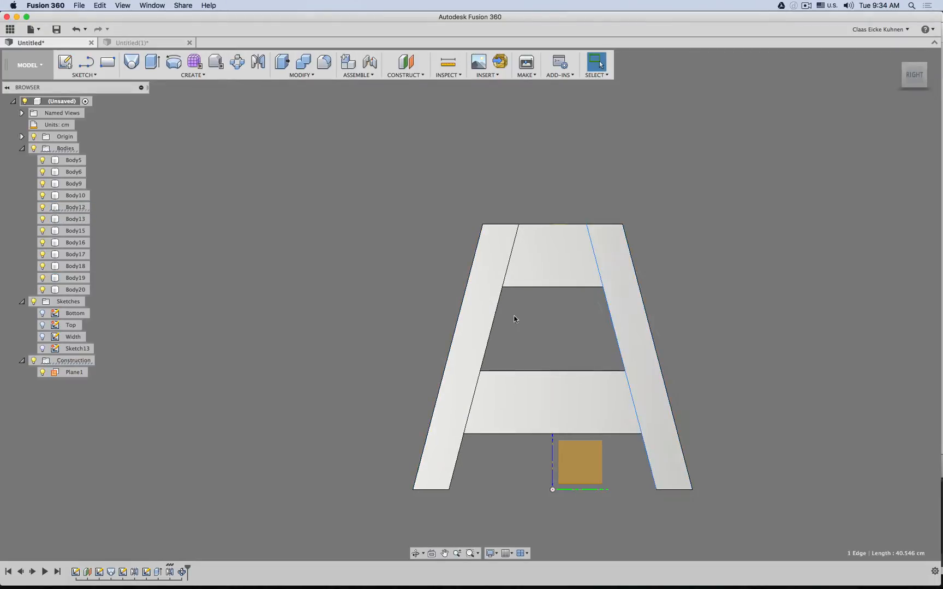
pyautogui.click(497, 312)
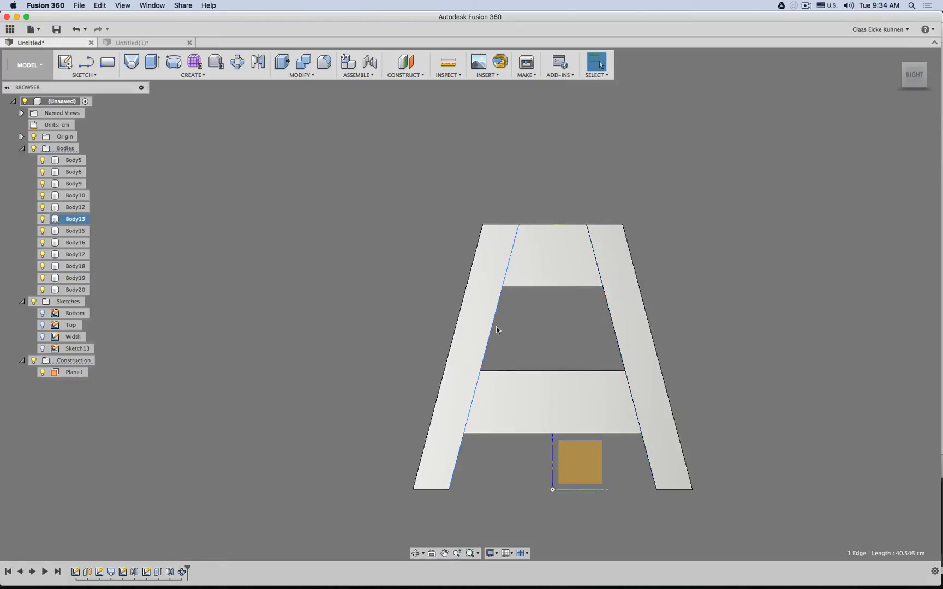
pyautogui.keyDown('shift'); pyautogui.moveTo(536, 328); pyautogui.dragTo(526, 324, button='middle'); pyautogui.keyUp('shift')
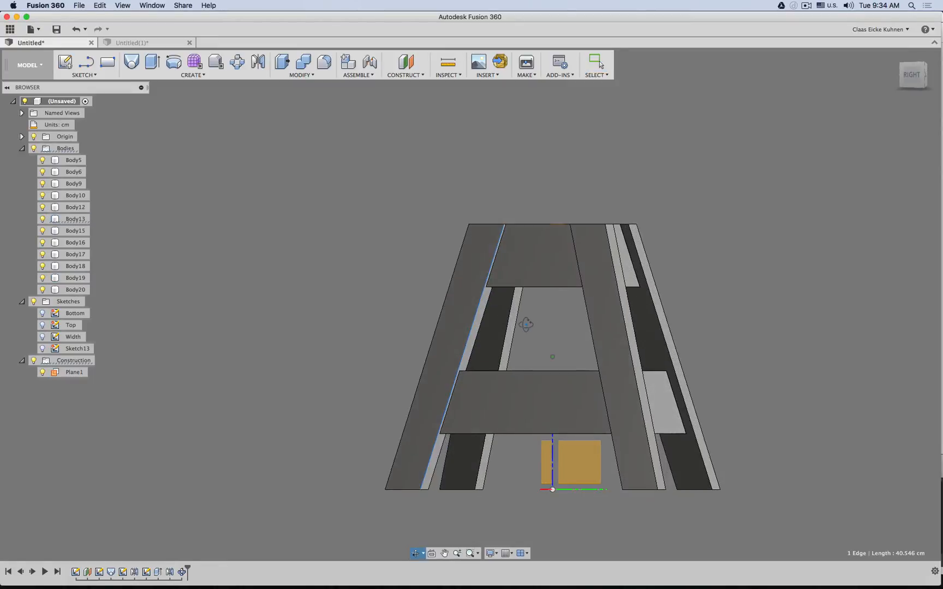
pyautogui.click(482, 317)
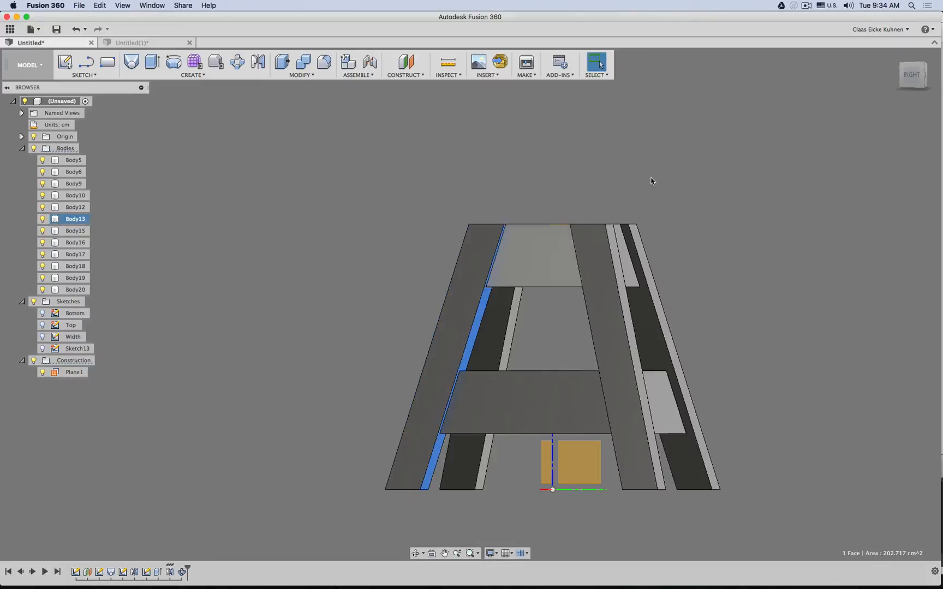
pyautogui.click(911, 73)
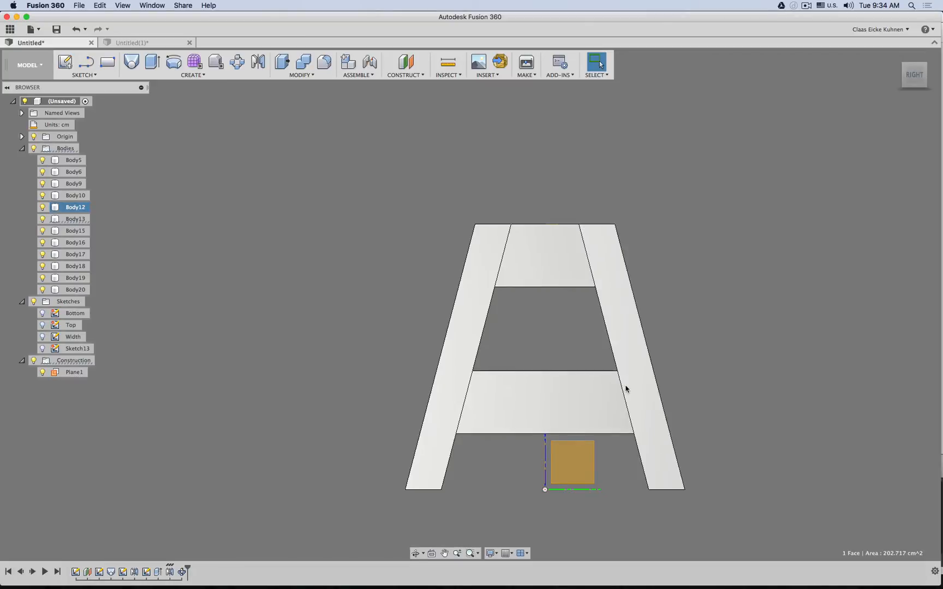
pyautogui.keyDown('shift'); pyautogui.moveTo(677, 267); pyautogui.dragTo(656, 236, button='middle'); pyautogui.keyUp('shift')
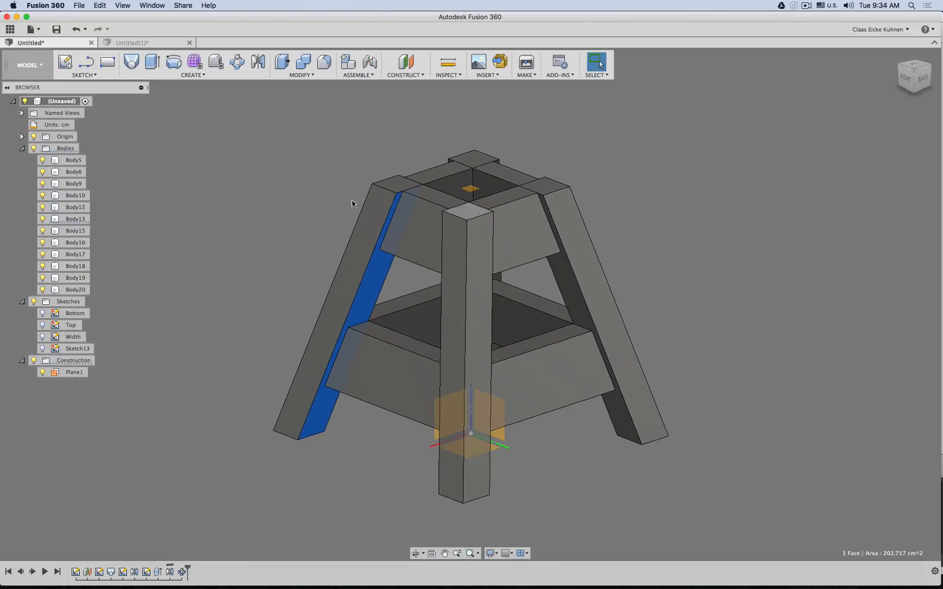
# Group the timeline features from the leg loft through the circular pattern.
pyautogui.click(182, 572)
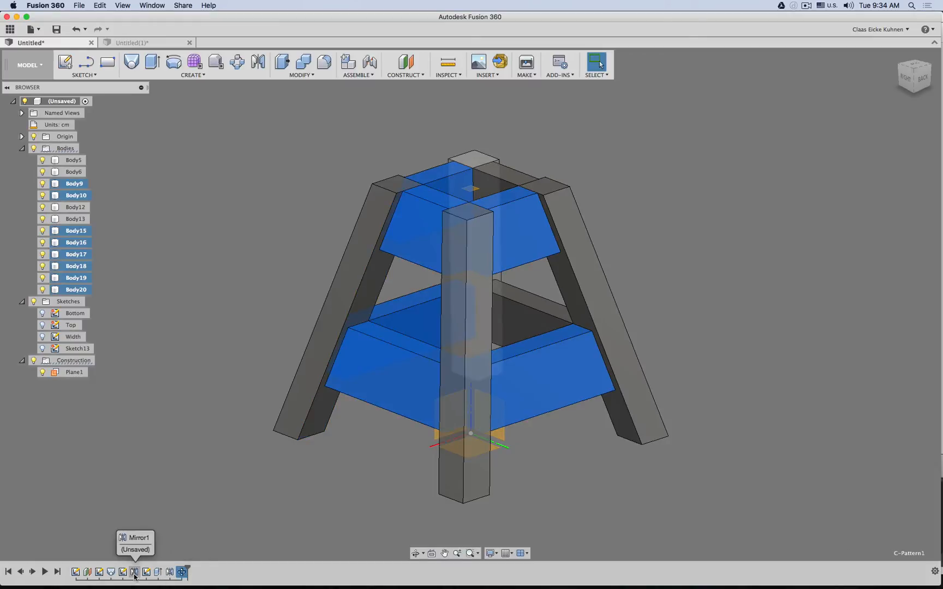
pyautogui.keyDown('shift'); pyautogui.click(112, 572); pyautogui.keyUp('shift')
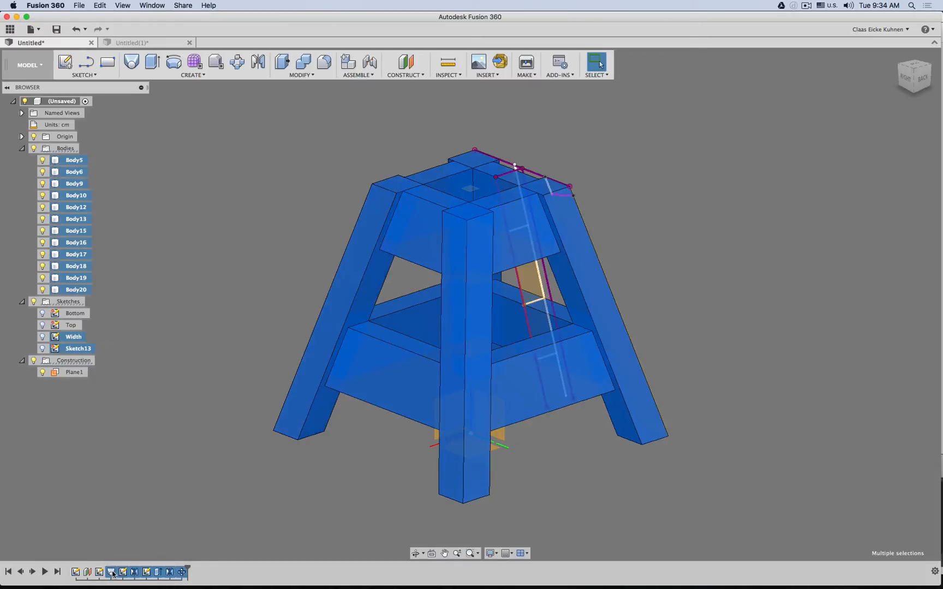
pyautogui.rightClick(112, 572)
pyautogui.click(133, 561)
# Rename the new timeline group as Modeling.
pyautogui.rightClick(112, 572)
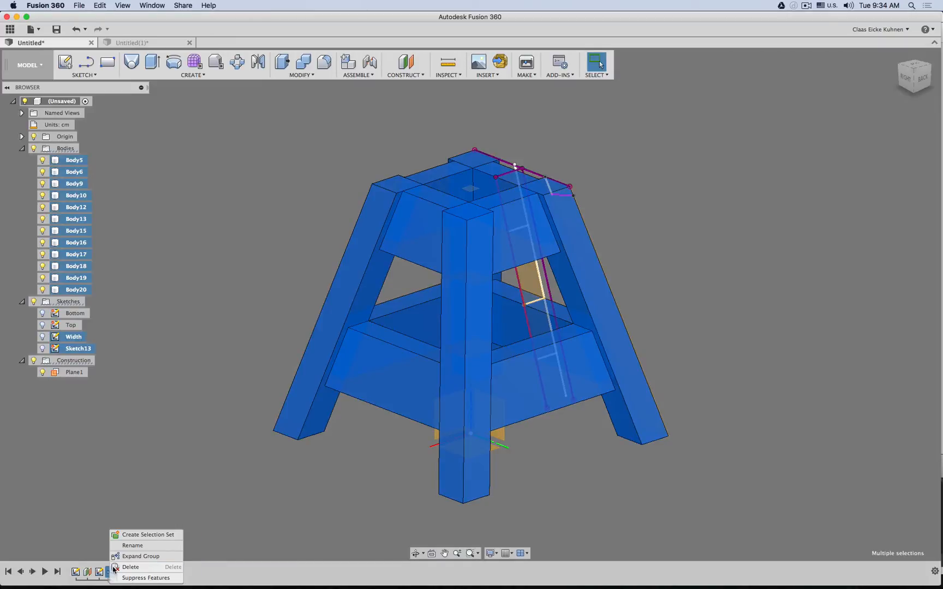
pyautogui.click(131, 546)
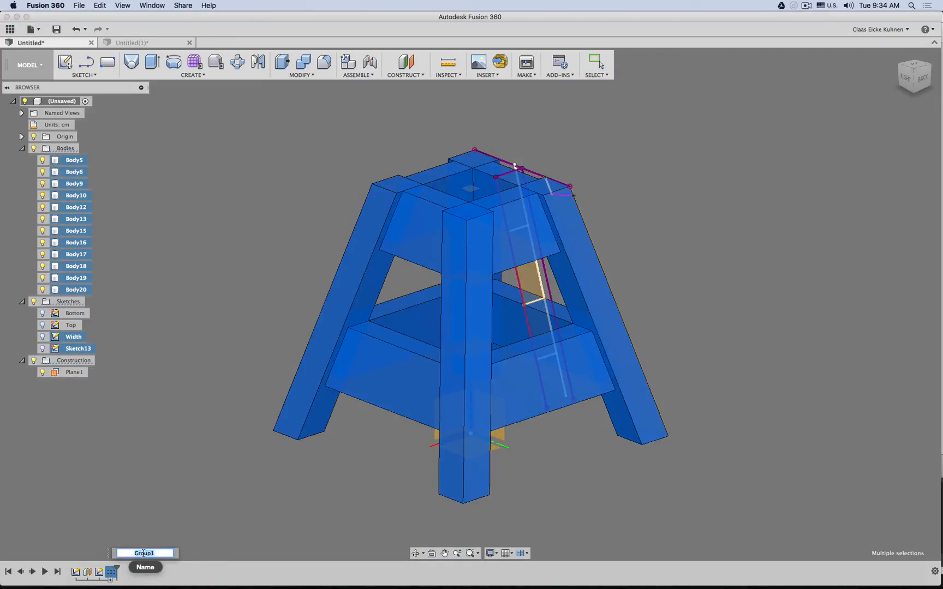
pyautogui.write('Modeling')
pyautogui.press('Return')
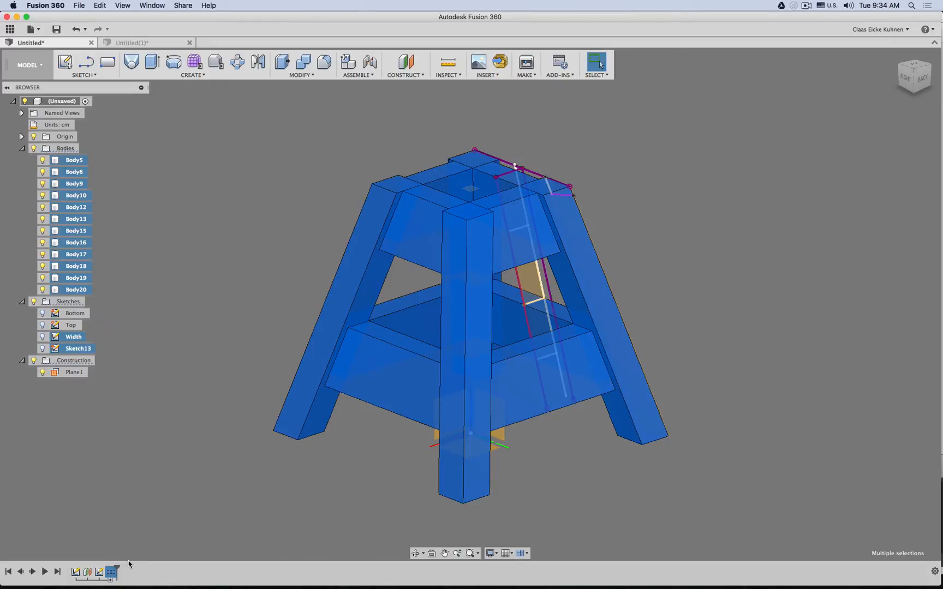
# Suppress the features of the Modeling timeline group and show the Top and Bottom sketches.
pyautogui.rightClick(116, 572)
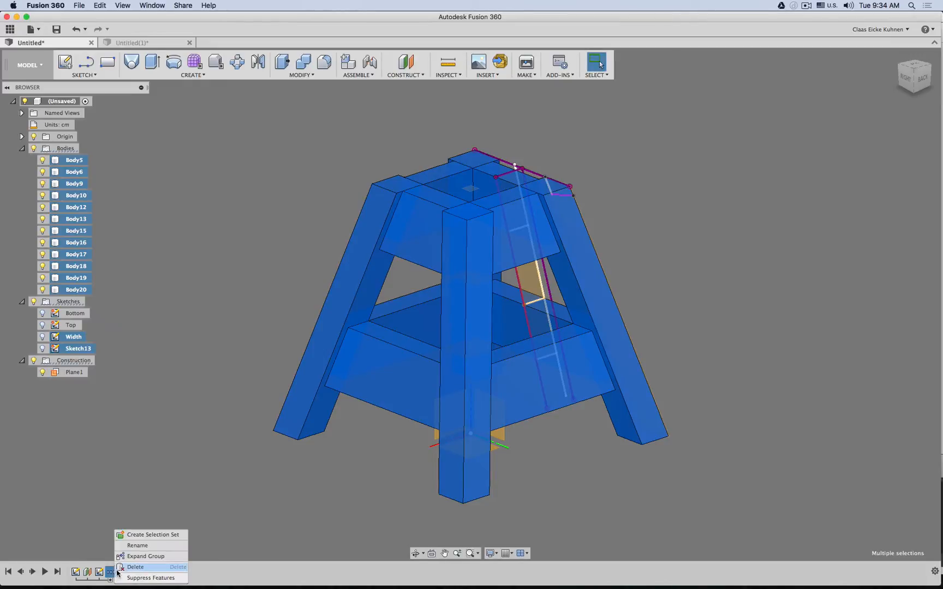
pyautogui.click(151, 578)
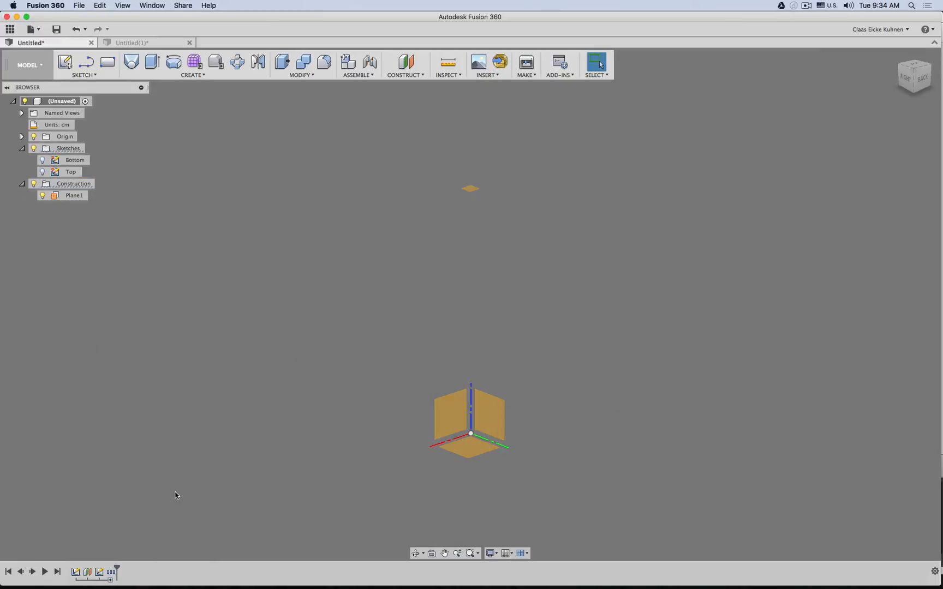
pyautogui.click(43, 172)
pyautogui.click(43, 160)
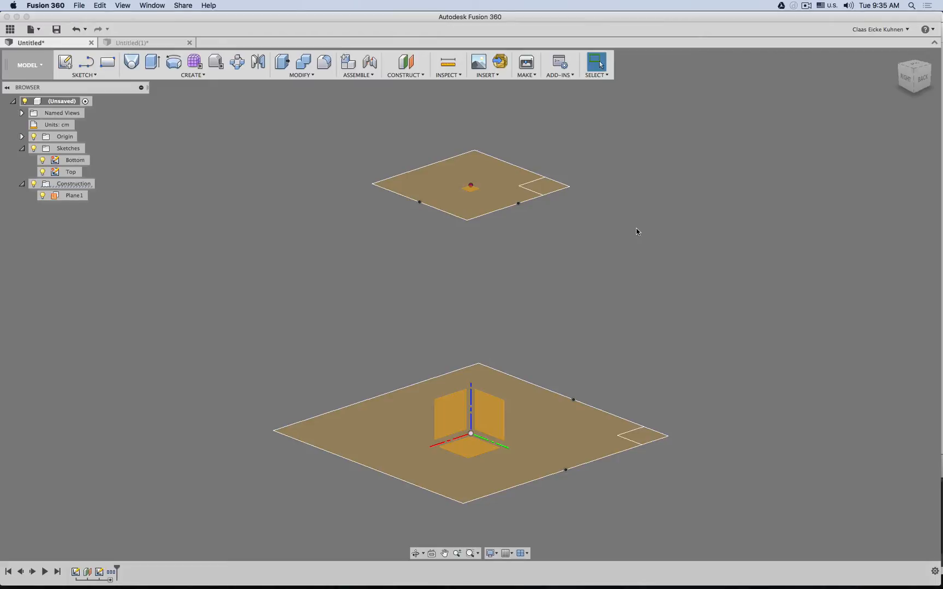
# Loft a new body from the full Bottom sketch square to the full Top sketch square.
pyautogui.click(136, 64)
pyautogui.click(560, 435)
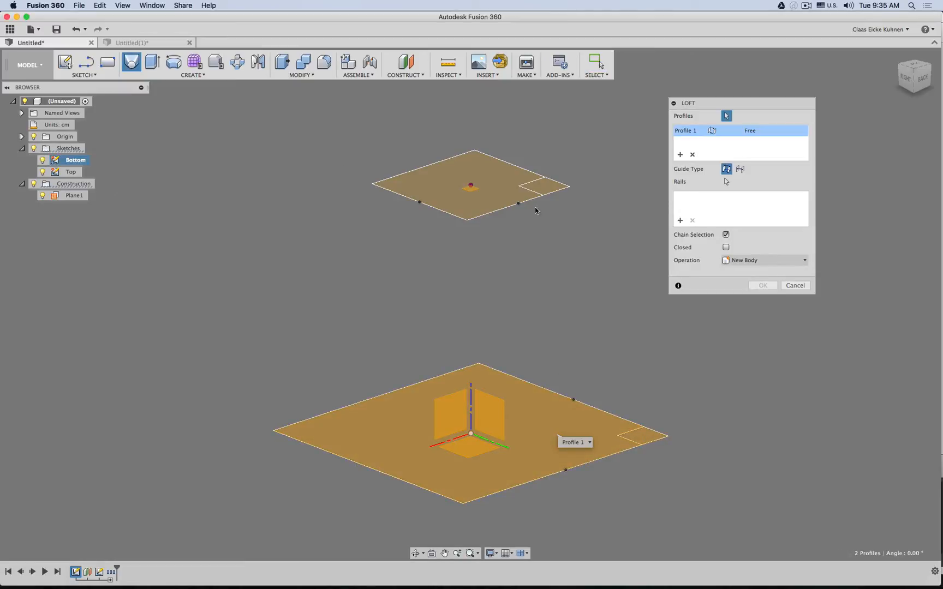
pyautogui.click(491, 182)
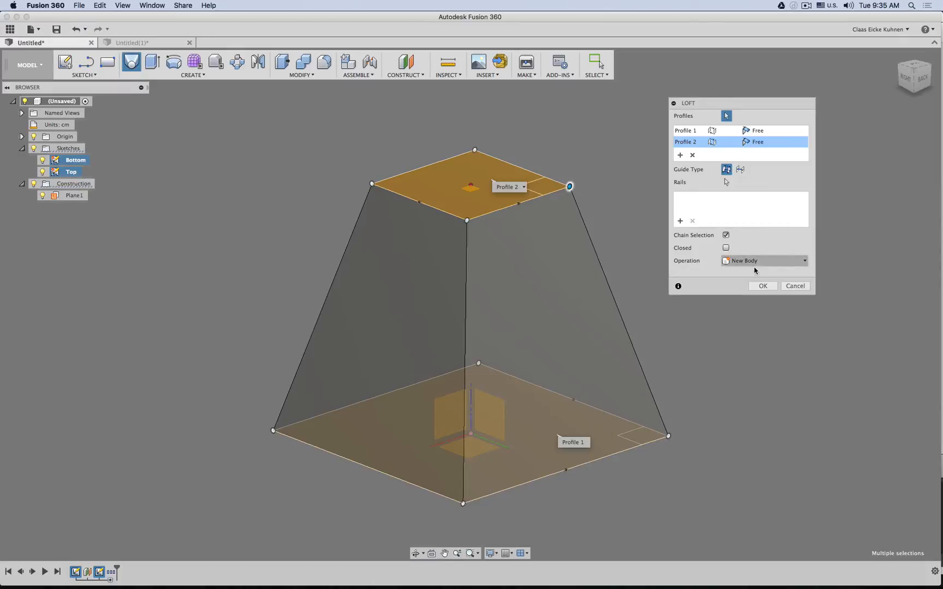
pyautogui.click(762, 286)
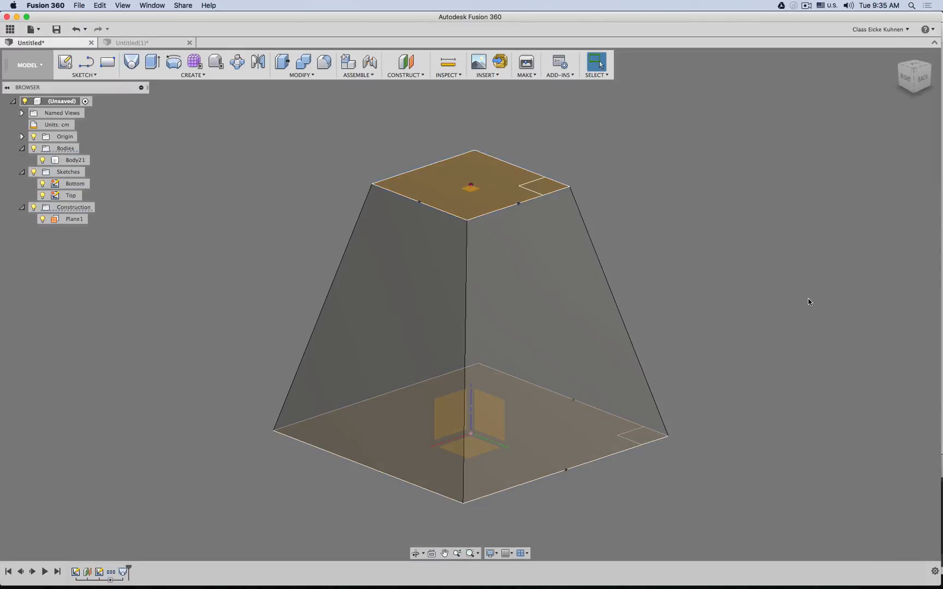
# Start a new sketch on the vertical origin plane parallel to the back view of the lofted body.
pyautogui.click(922, 77)
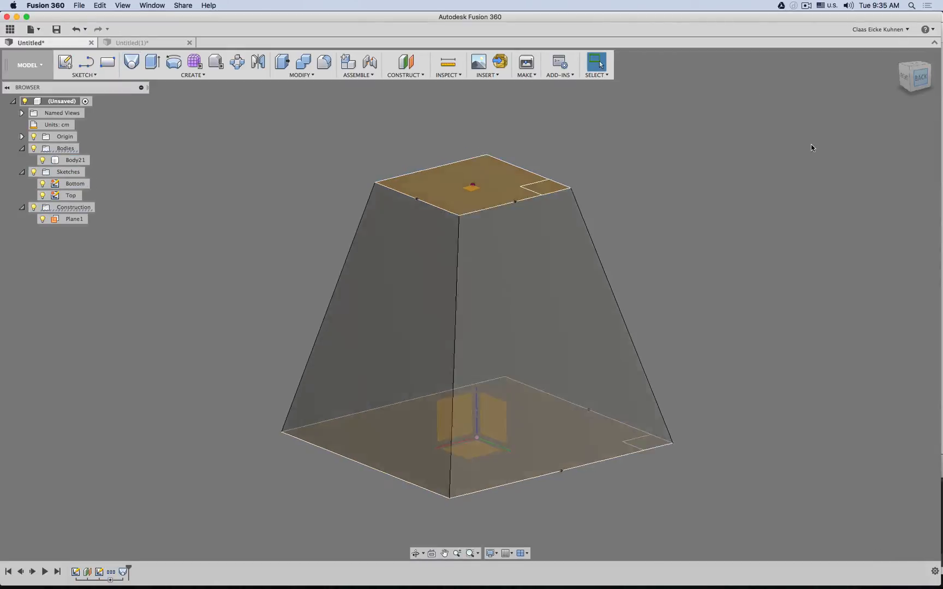
pyautogui.keyDown('shift'); pyautogui.moveTo(810, 145); pyautogui.dragTo(756, 172, button='middle'); pyautogui.keyUp('shift')
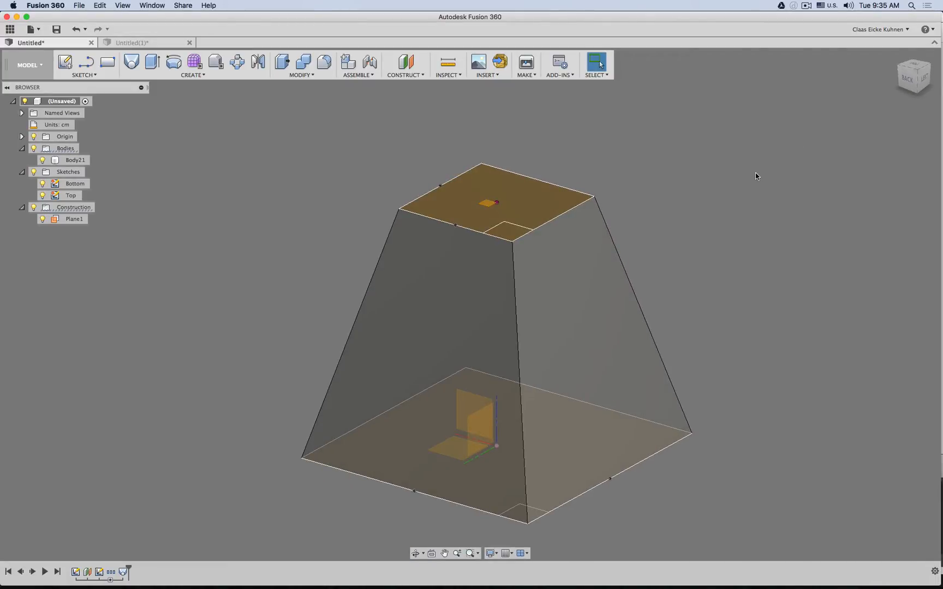
pyautogui.click(65, 62)
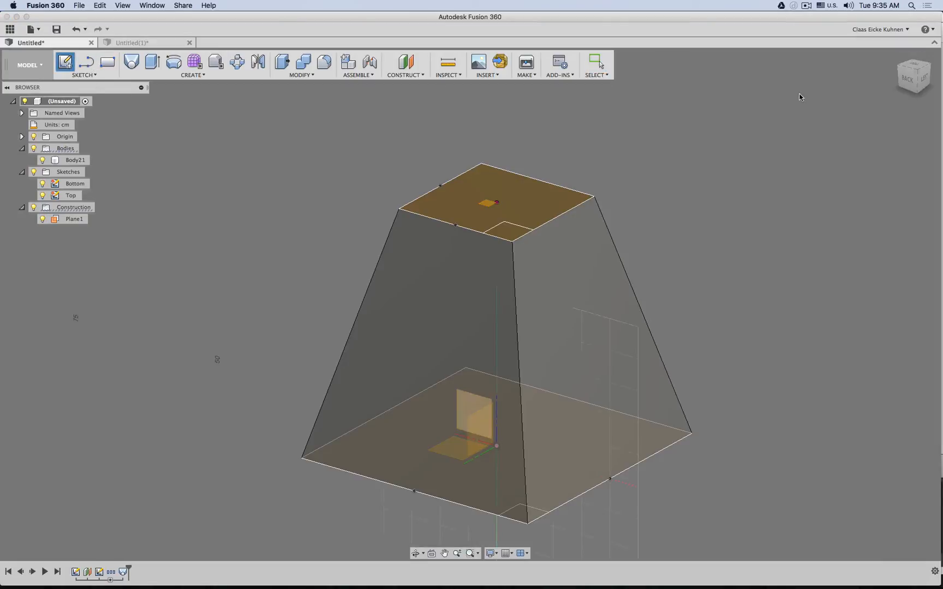
pyautogui.click(908, 81)
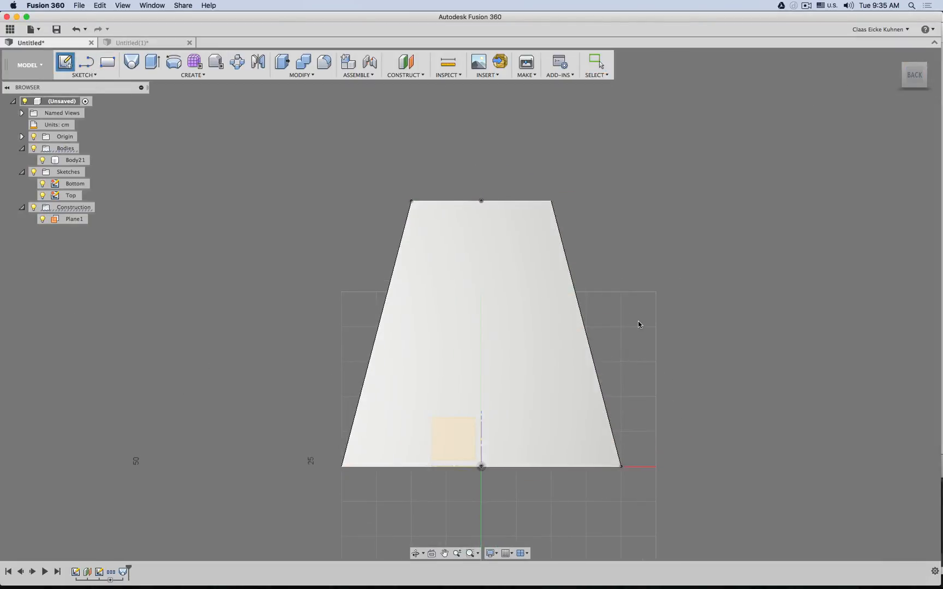
pyautogui.click(638, 320)
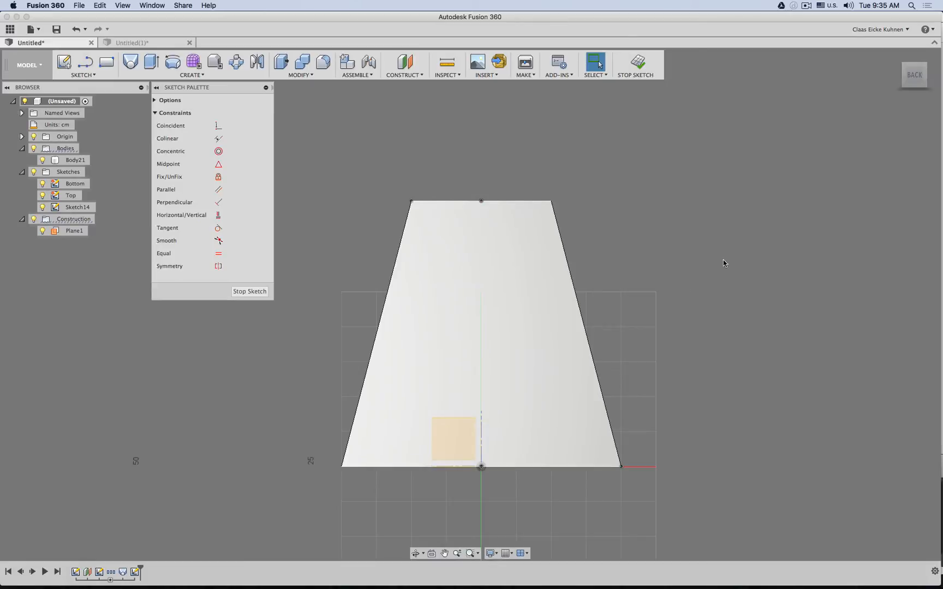
pyautogui.keyDown('shift'); pyautogui.moveTo(641, 261); pyautogui.dragTo(824, 256, button='middle'); pyautogui.keyUp('shift')
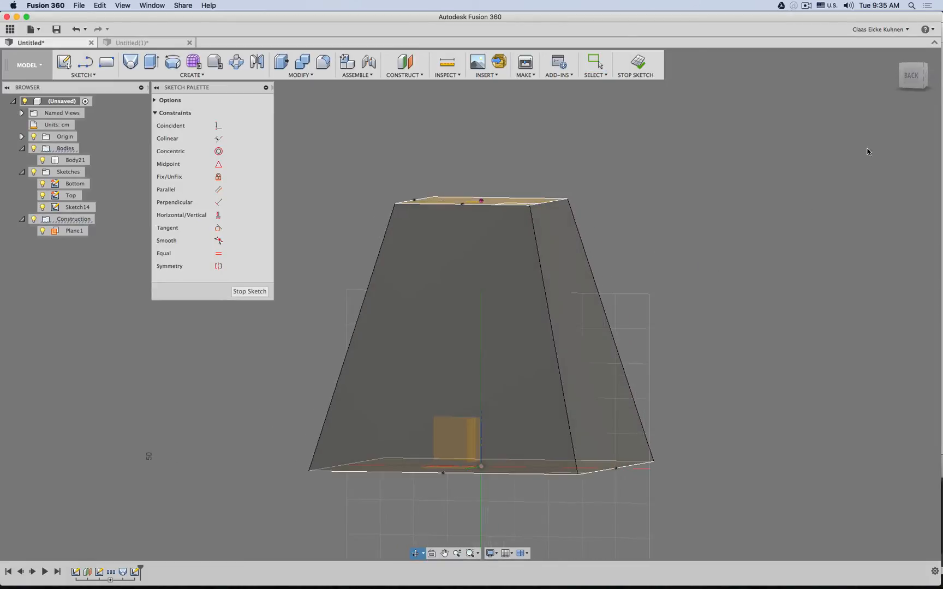
pyautogui.click(911, 81)
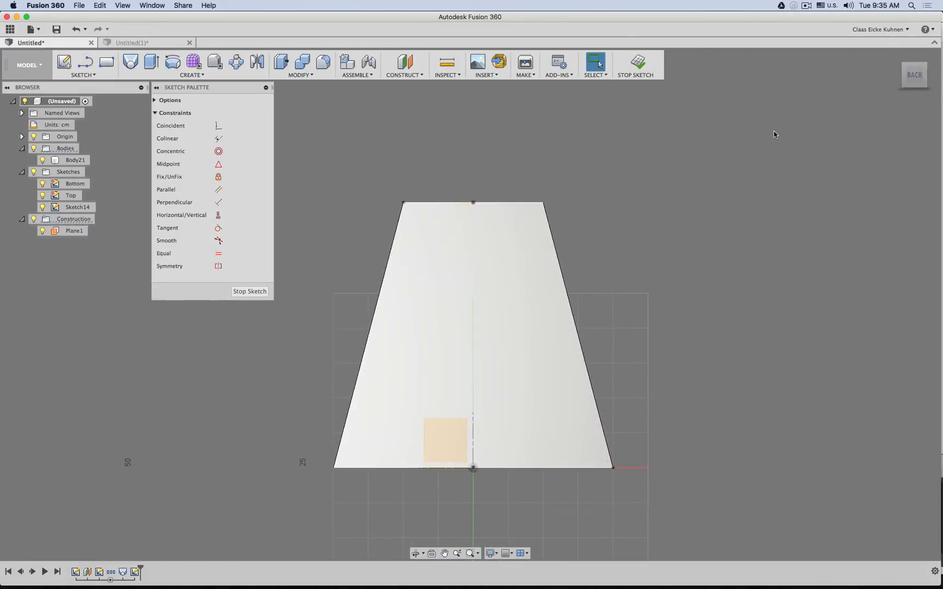
# Try to project the lofted body's two opposite sloped side faces into the sketch, and undo both projections.
pyautogui.press('p')
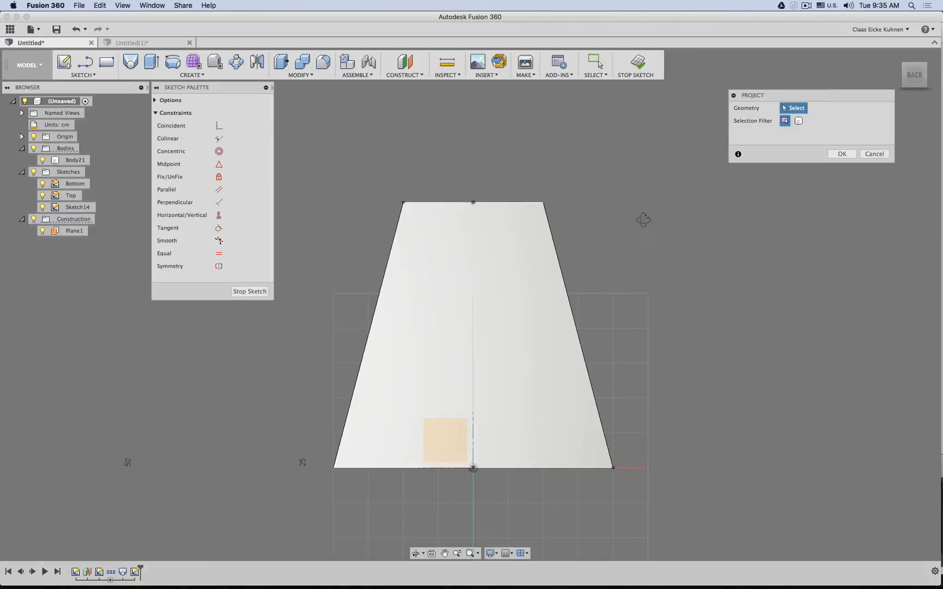
pyautogui.keyDown('shift'); pyautogui.moveTo(642, 219); pyautogui.dragTo(616, 231, button='middle'); pyautogui.keyUp('shift')
pyautogui.keyDown('shift'); pyautogui.moveTo(556, 168); pyautogui.dragTo(365, 236, button='middle'); pyautogui.keyUp('shift')
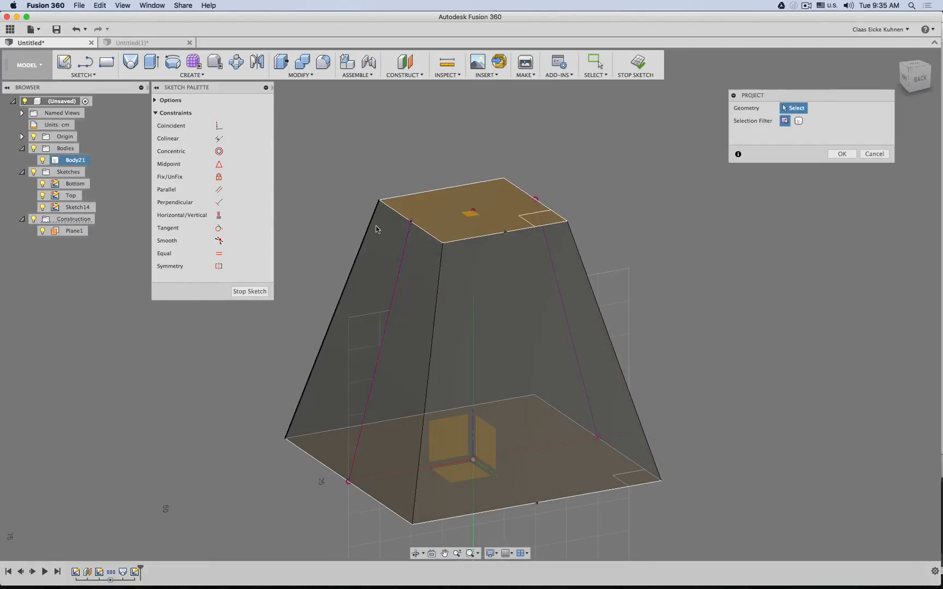
pyautogui.click(375, 226)
pyautogui.keyDown('shift'); pyautogui.moveTo(666, 150); pyautogui.dragTo(619, 159, button='middle'); pyautogui.keyUp('shift')
pyautogui.press('super+z')
pyautogui.press('super+z')
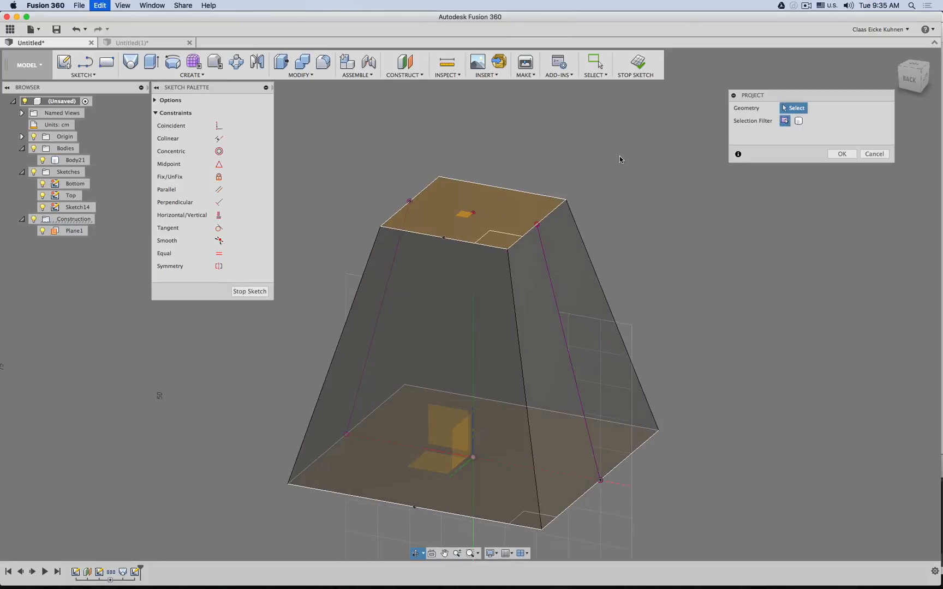
# Intersect the lofted body's two opposite sloped side faces with the sketch plane to create two slanted reference lines.
pyautogui.press('s')
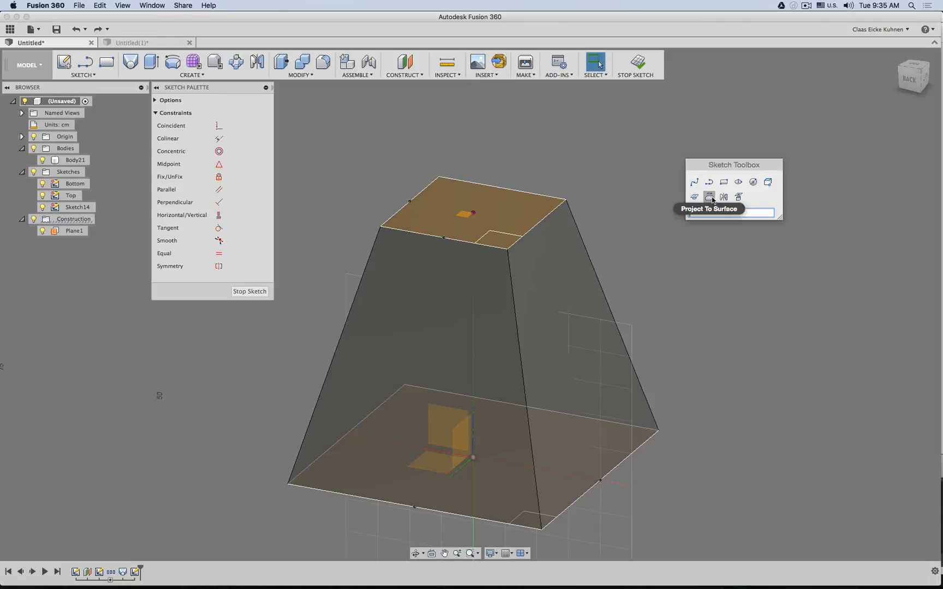
pyautogui.click(694, 199)
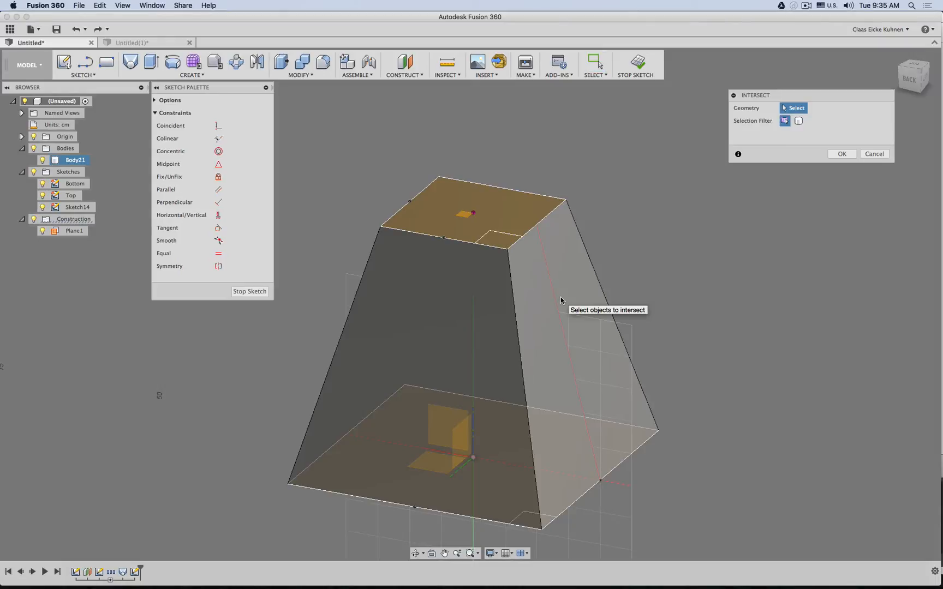
pyautogui.keyDown('shift'); pyautogui.moveTo(621, 213); pyautogui.dragTo(452, 248, button='middle'); pyautogui.keyUp('shift')
pyautogui.click(414, 284)
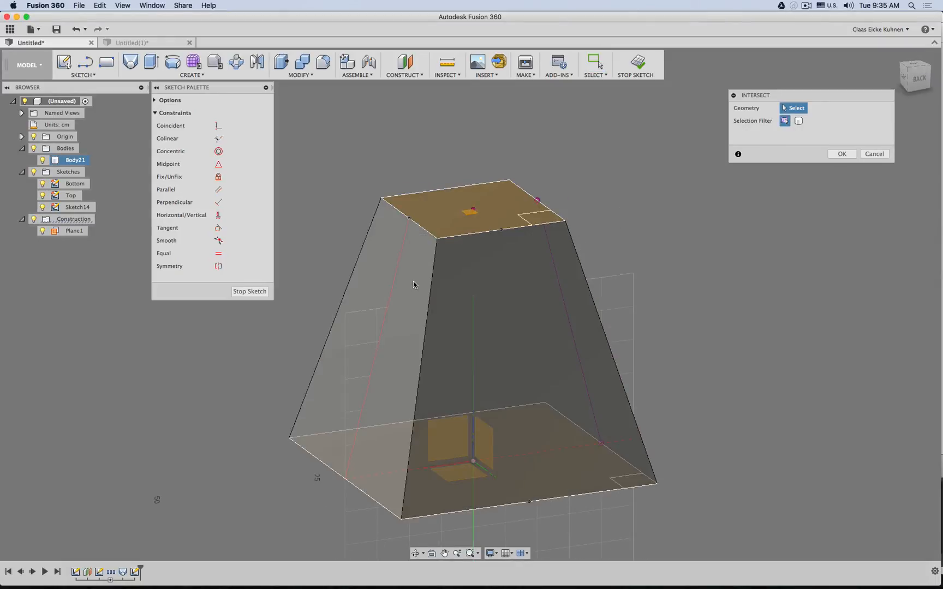
pyautogui.click(843, 155)
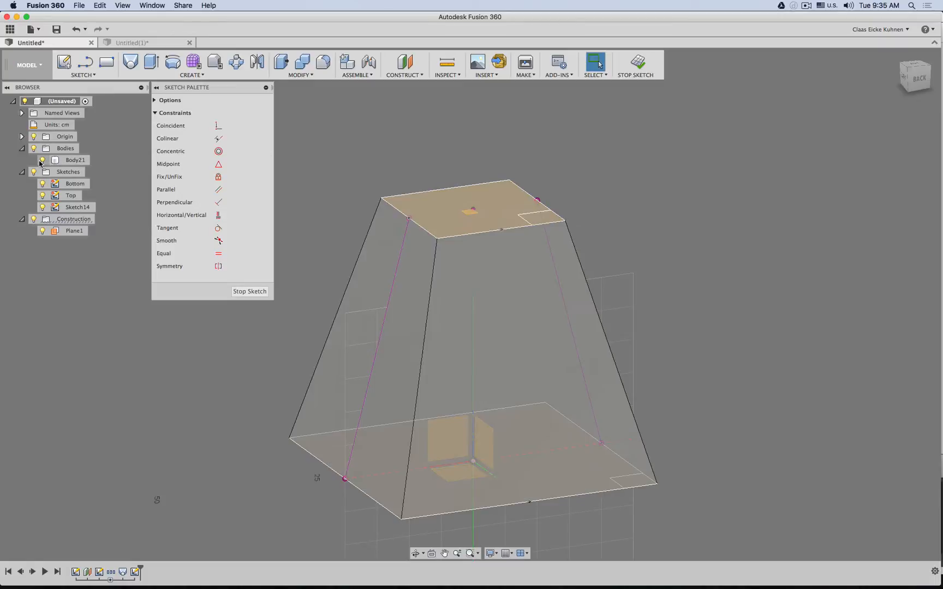
# Hide the lofted body and the Top and Bottom sketches, and face the sketch in back view.
pyautogui.click(42, 160)
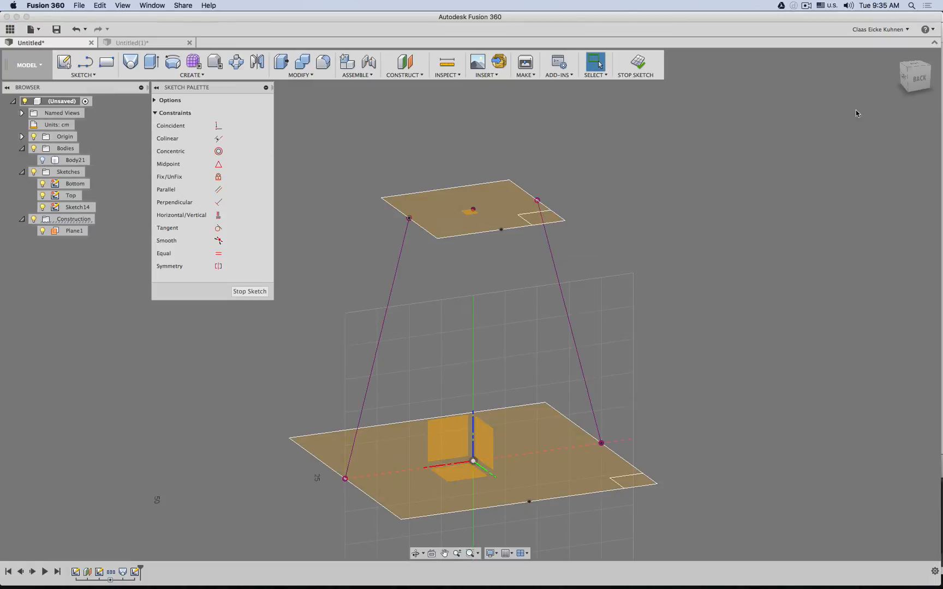
pyautogui.click(42, 195)
pyautogui.click(43, 184)
pyautogui.click(917, 78)
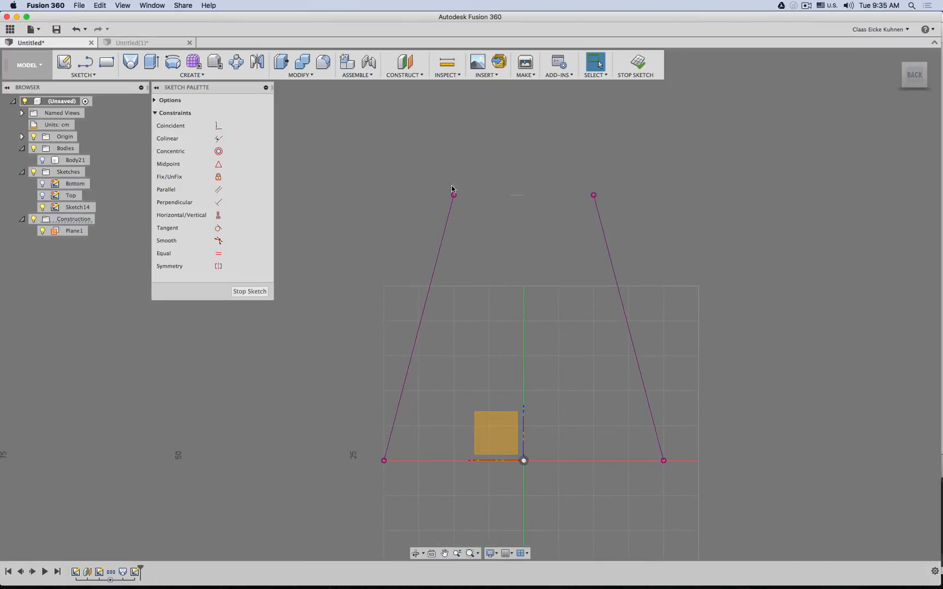
# Offset the left slanted line inward by 5 cm, entering -5 as the offset position.
pyautogui.press('o')
pyautogui.click(437, 254)
pyautogui.moveTo(437, 253); pyautogui.dragTo(459, 260)
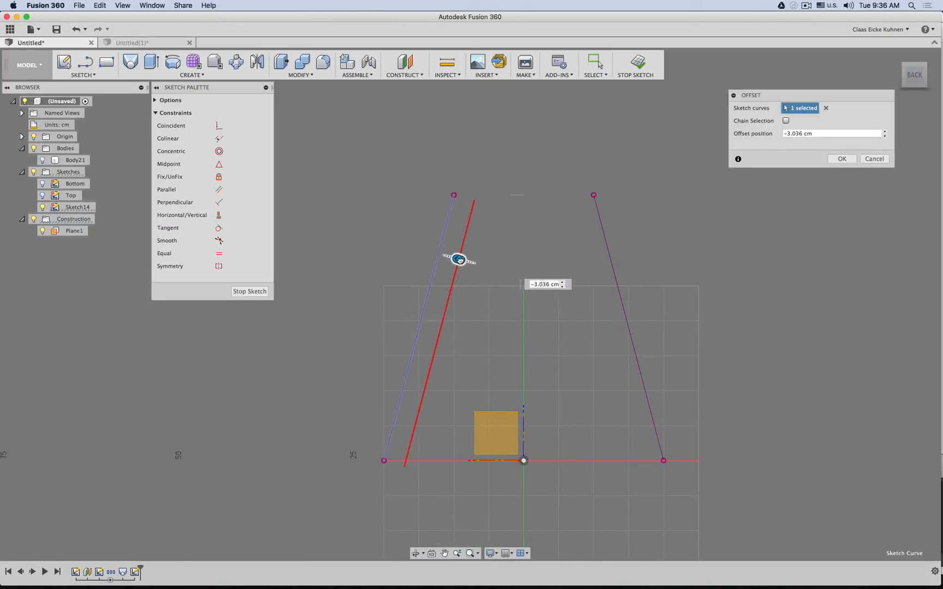
pyautogui.write('-5')
pyautogui.press('Return')
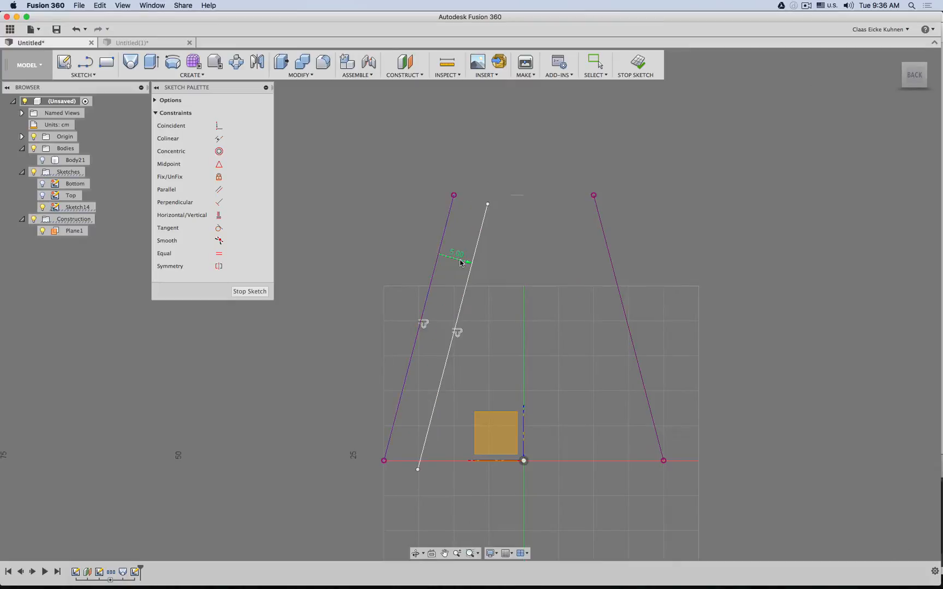
# Offset the right slanted line inward by 5 cm, entering -5cm as the offset position.
pyautogui.click(615, 280)
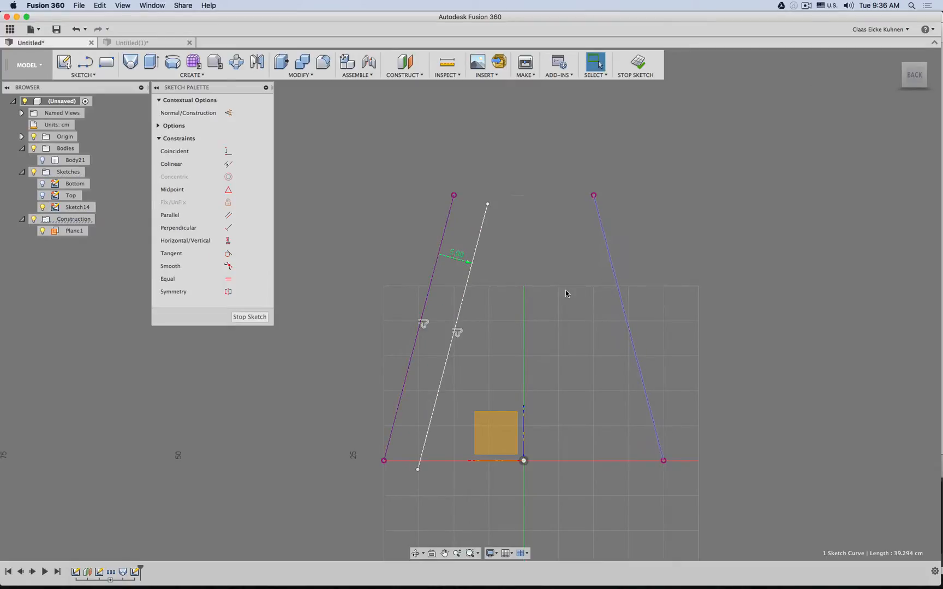
pyautogui.press('d')
pyautogui.press('Escape')
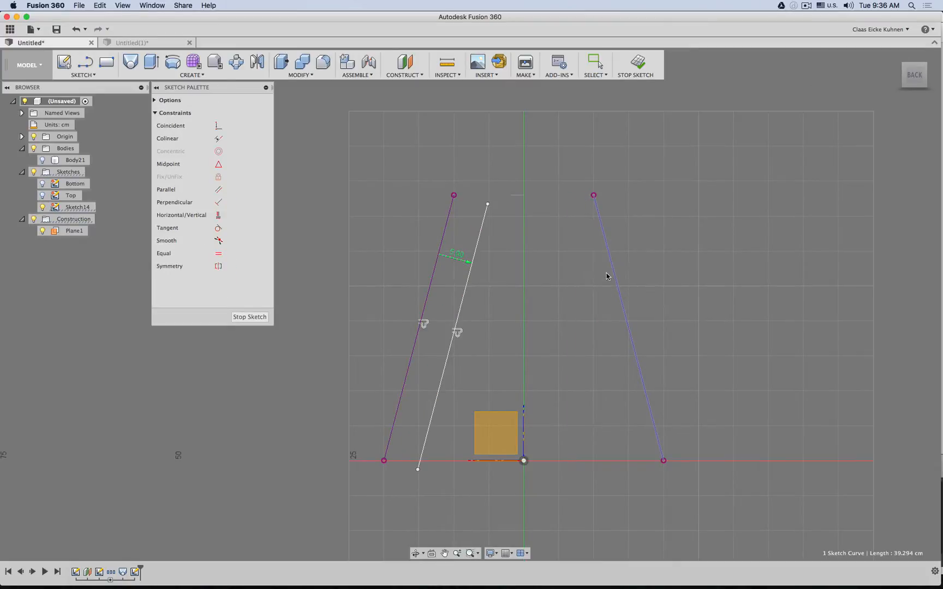
pyautogui.press('o')
pyautogui.moveTo(614, 274); pyautogui.dragTo(582, 284)
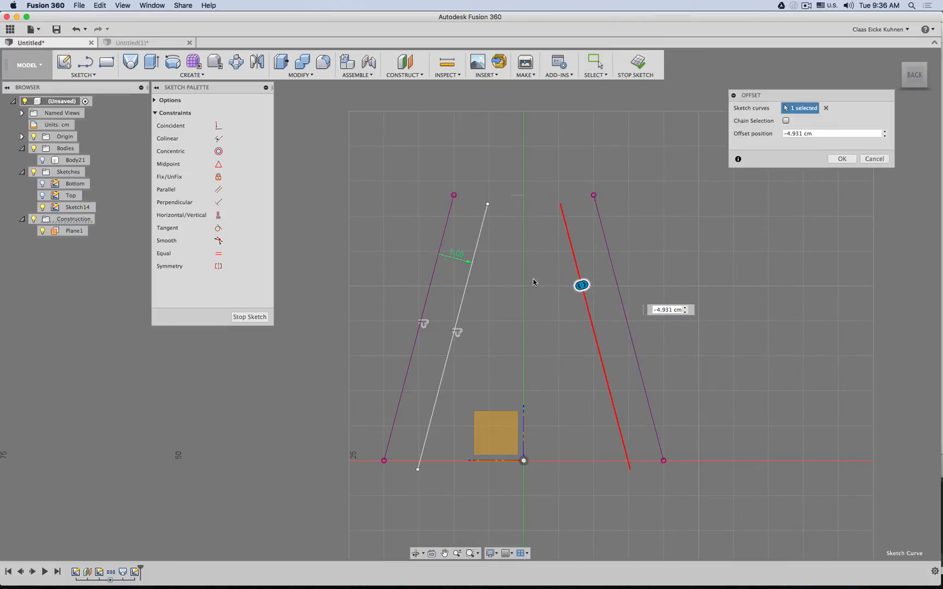
pyautogui.click(667, 309)
pyautogui.write('-')
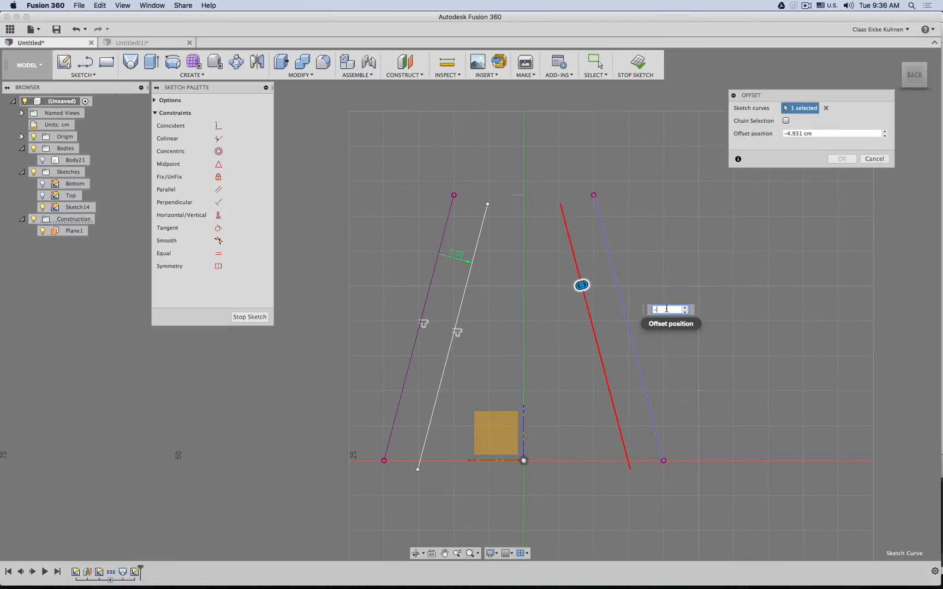
pyautogui.write('5cm')
pyautogui.press('Return')
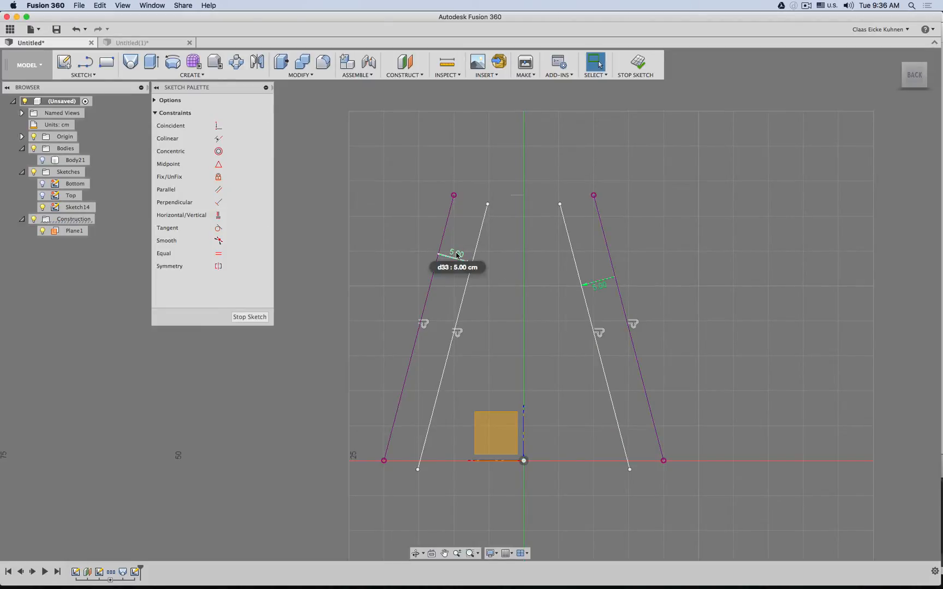
# Link the right line's offset dimension to the left one by setting it to d33.
pyautogui.doubleClick(600, 284)
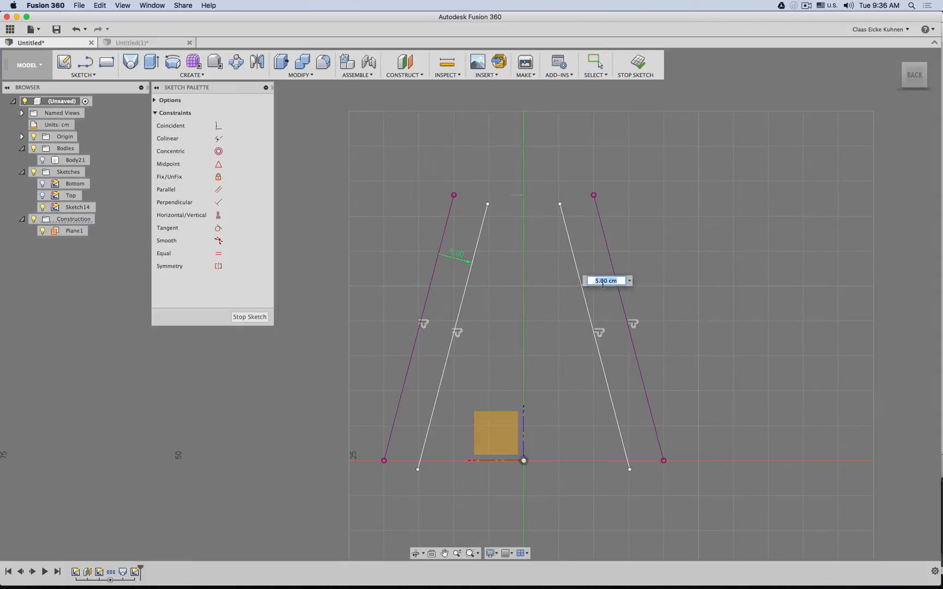
pyautogui.write('d33')
pyautogui.press('Return')
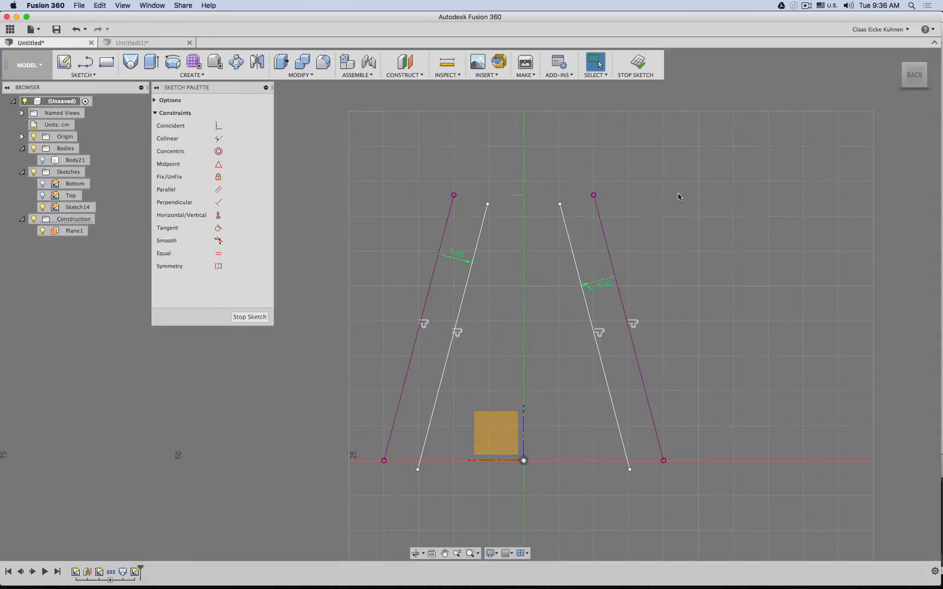
# Show the Top and Bottom sketches and extend both inner offset lines about 5 cm beyond the top edge with aligned line segments.
pyautogui.click(43, 196)
pyautogui.click(43, 184)
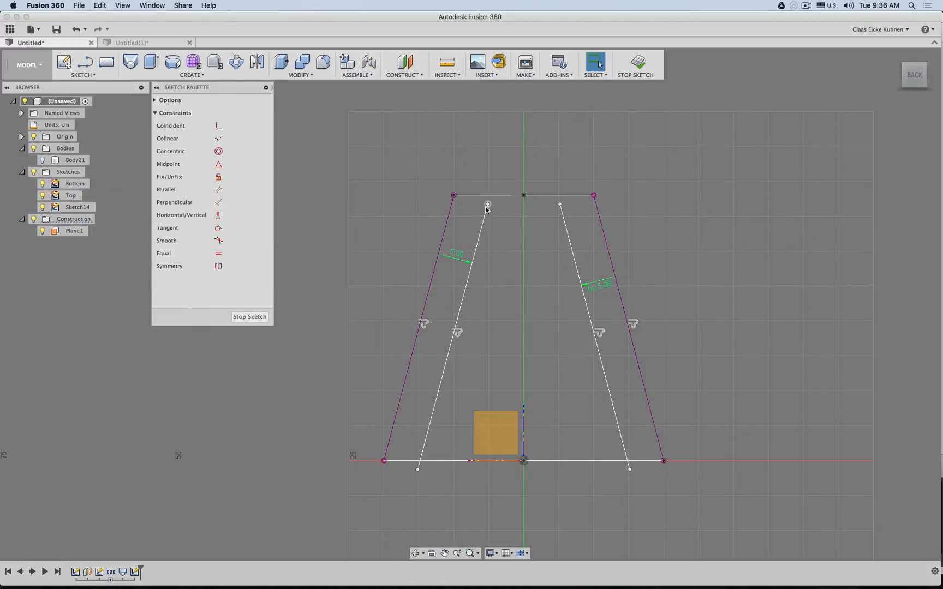
pyautogui.scroll(-2, 494, 190)
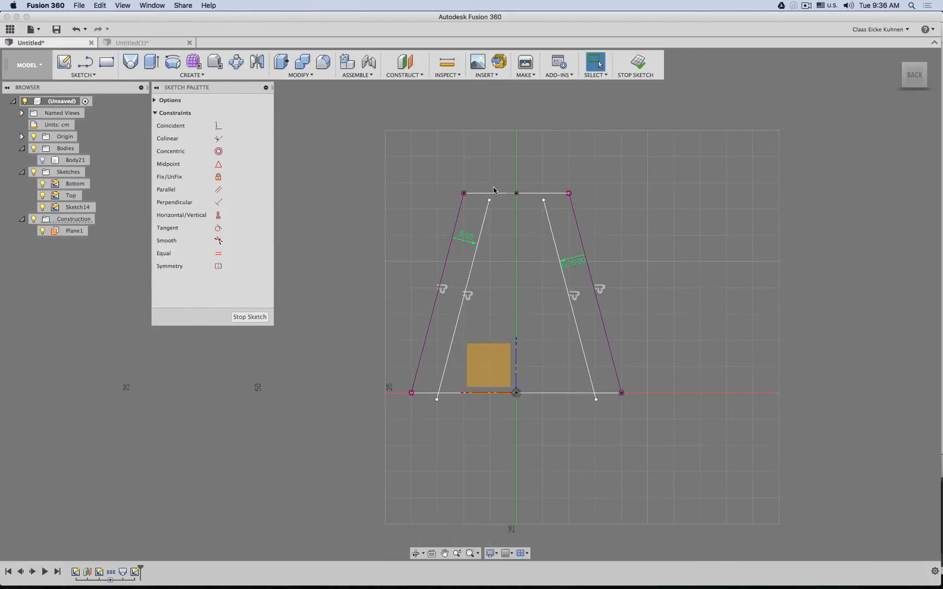
pyautogui.press('l')
pyautogui.click(495, 175)
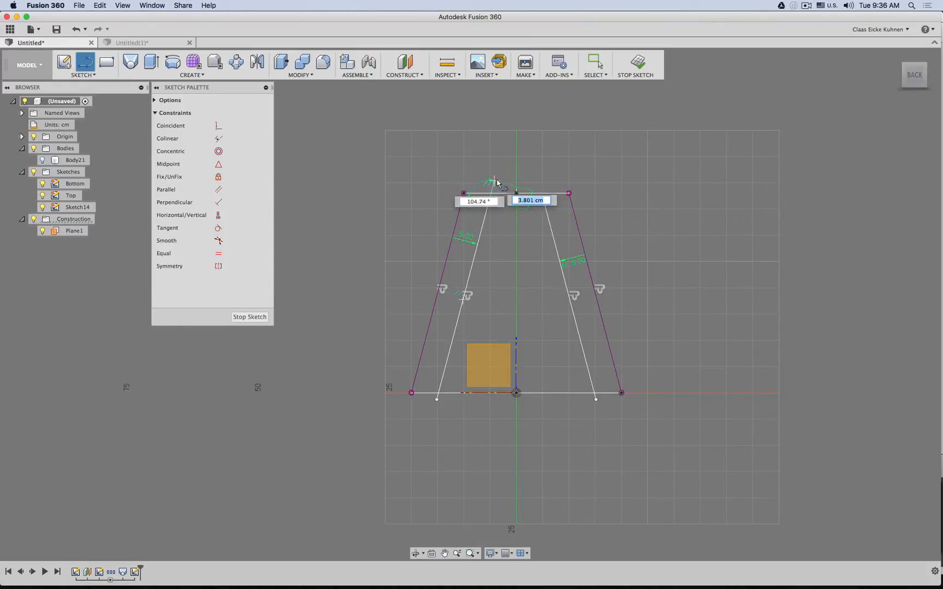
pyautogui.press('Escape')
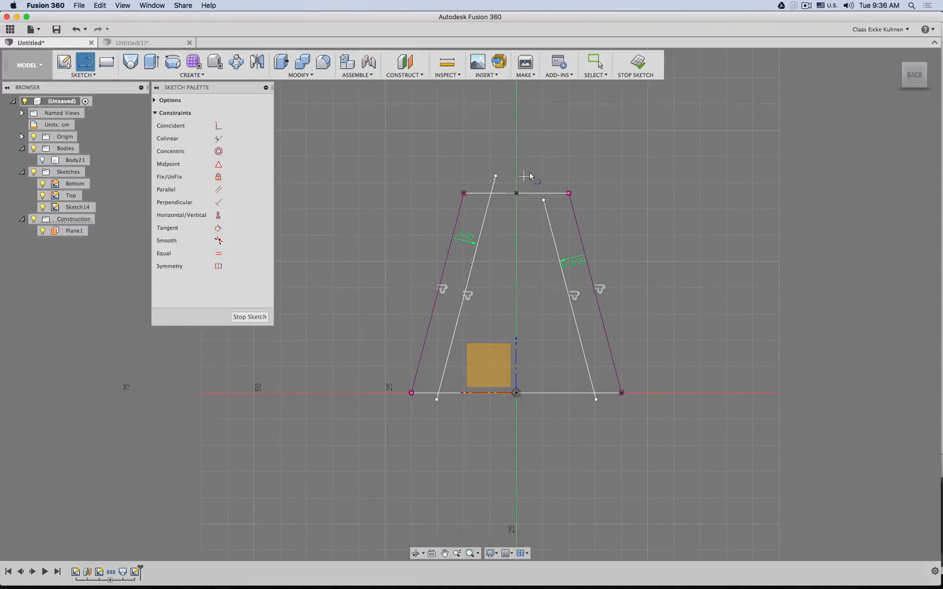
pyautogui.scroll(3, 533, 182)
pyautogui.click(553, 217)
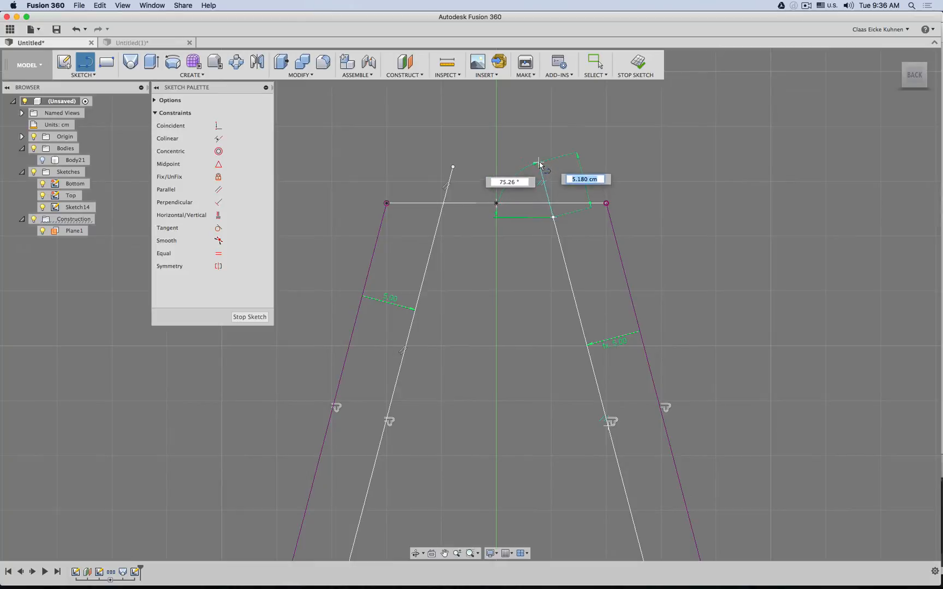
pyautogui.click(539, 165)
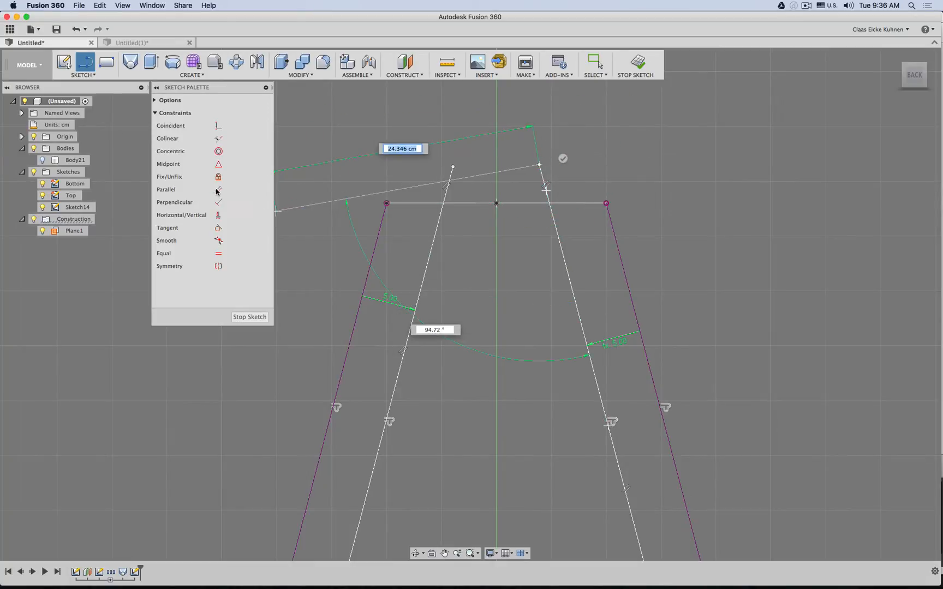
# Constrain the upper endpoints of the two line extensions to be horizontally aligned and finish the sketch.
pyautogui.click(218, 215)
pyautogui.click(452, 166)
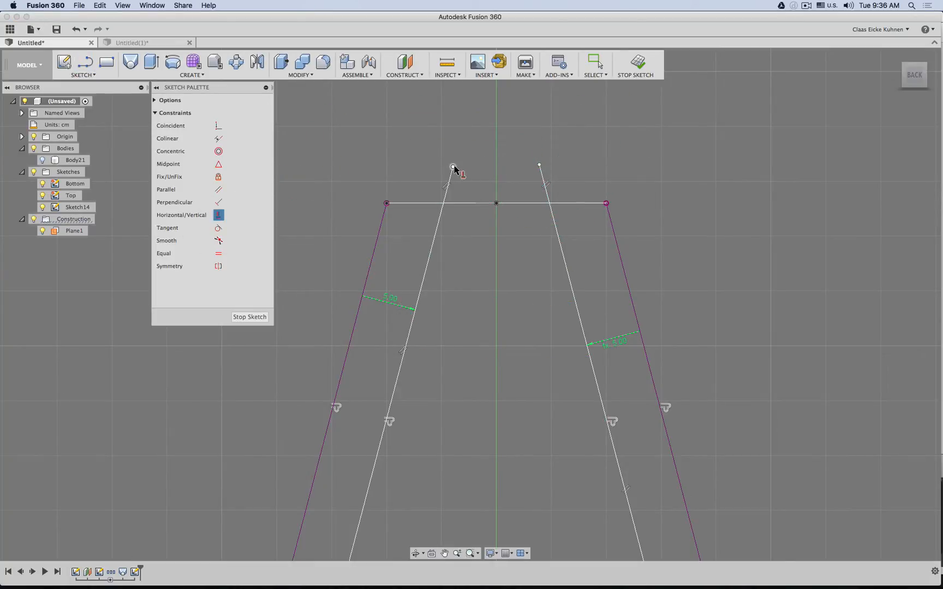
pyautogui.click(540, 164)
pyautogui.scroll(-5, 631, 207)
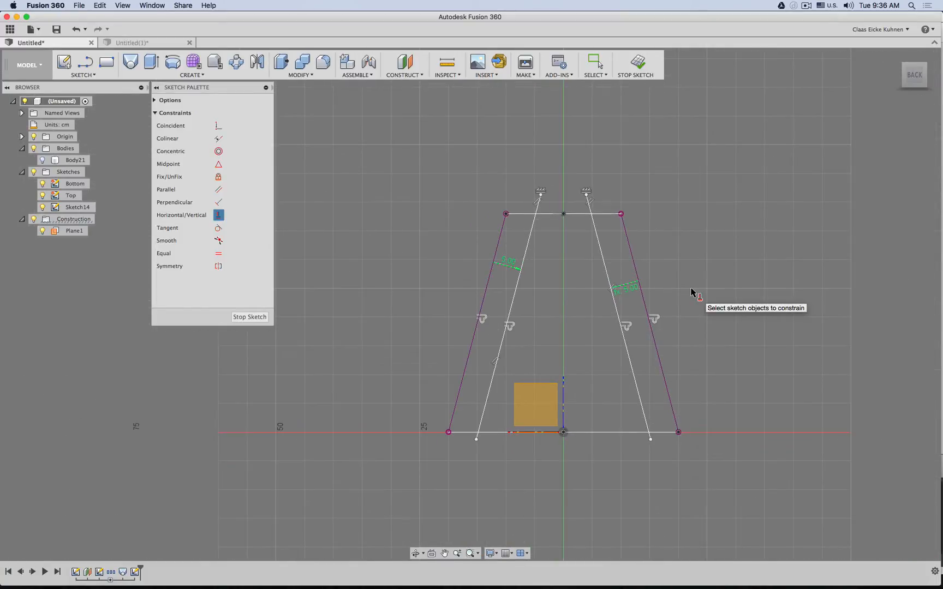
pyautogui.moveTo(703, 247)
pyautogui.keyDown('shift'); pyautogui.mouseDown(button='middle')
pyautogui.moveTo(645, 252)
pyautogui.moveTo(658, 250)
pyautogui.mouseUp(button='middle'); pyautogui.keyUp('shift')
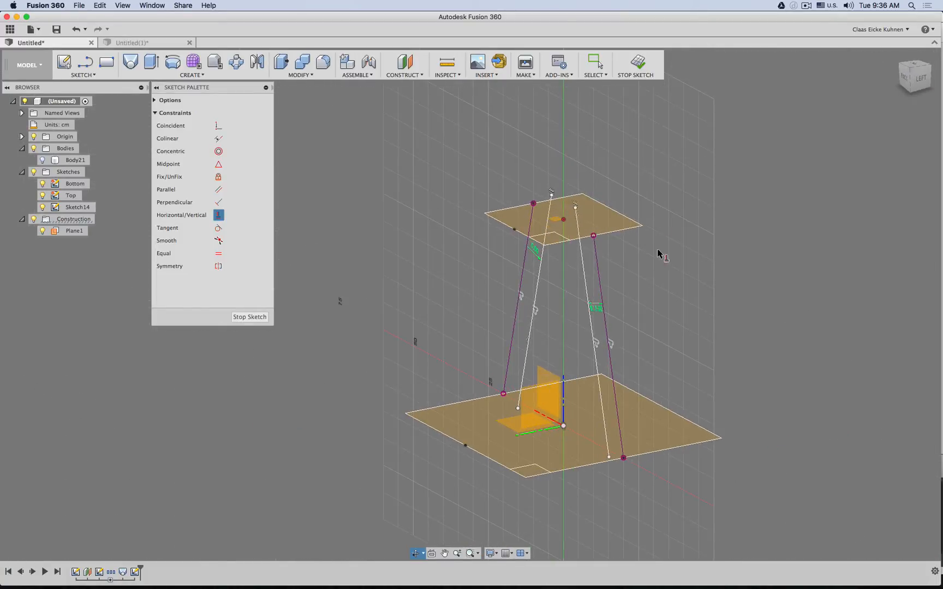
pyautogui.click(645, 68)
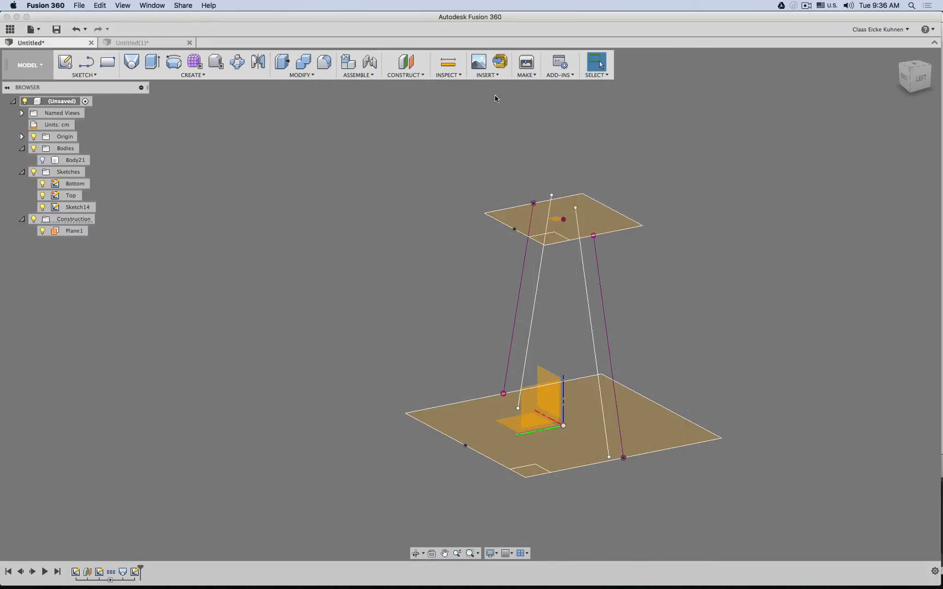
# Show Body21 and hide the Bottom and Top sketches.
pyautogui.click(43, 160)
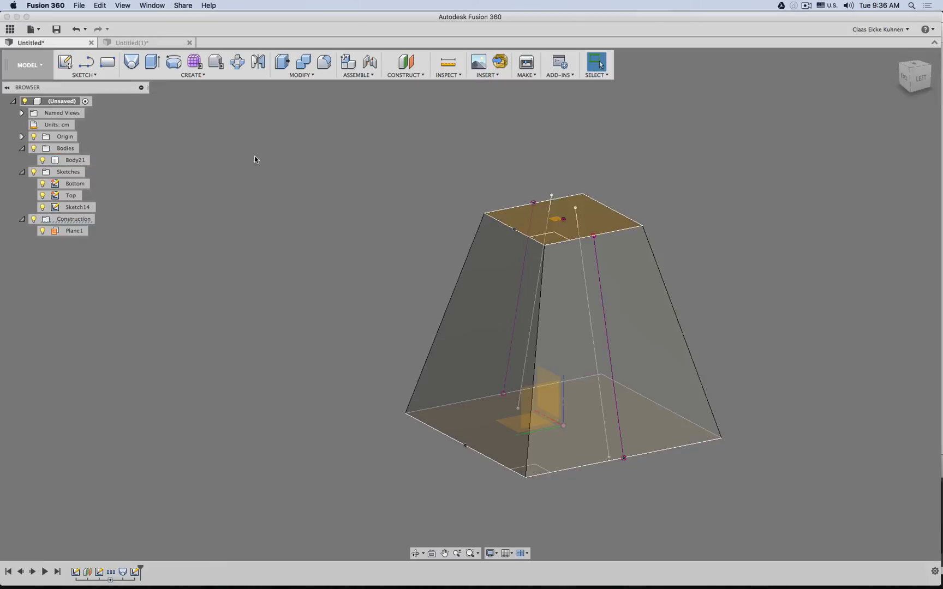
pyautogui.click(42, 184)
pyautogui.click(42, 196)
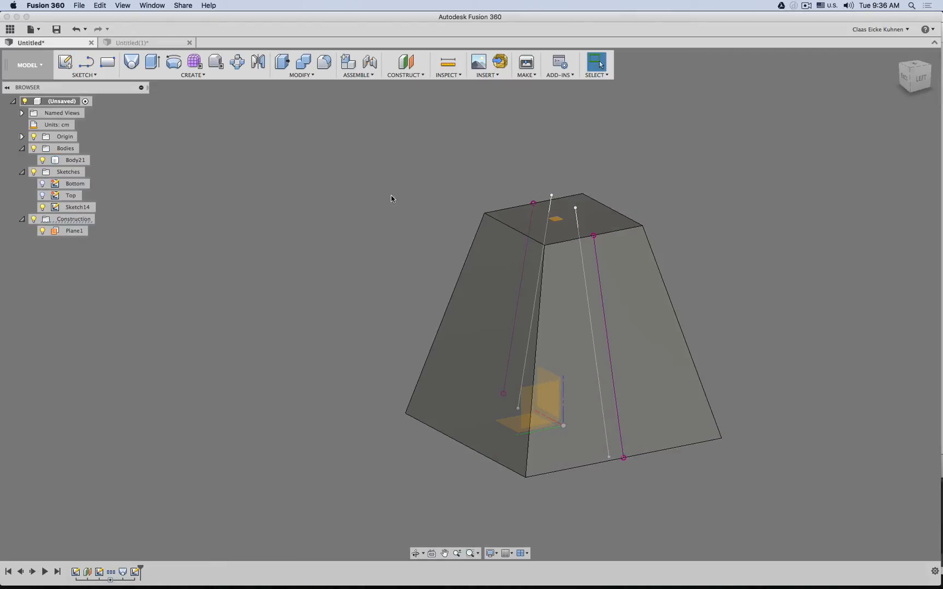
pyautogui.click(308, 76)
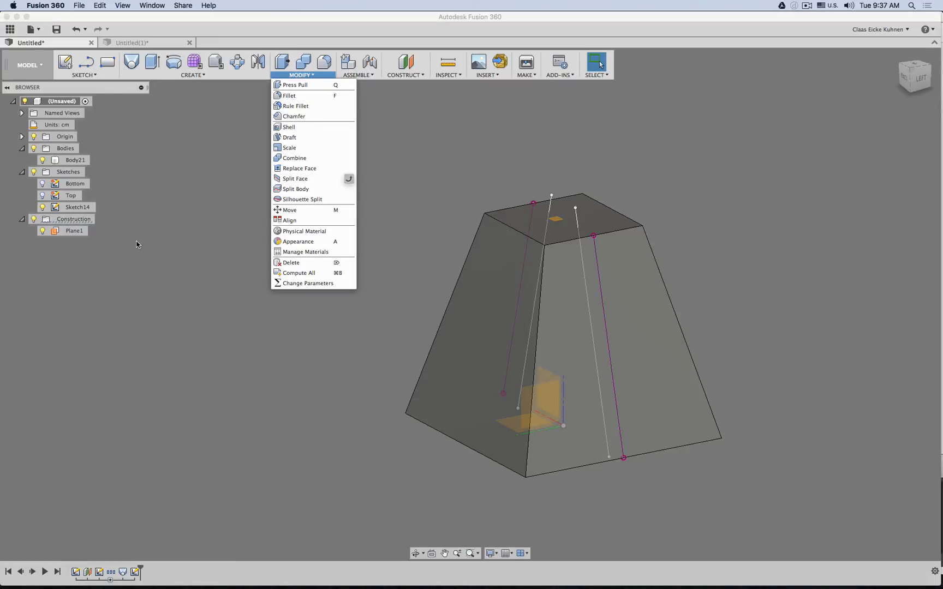
# Reopen Sketch14, close its profile with lines joining the upper endpoints and the lower endpoints of the inner lines, and finish the sketch.
pyautogui.doubleClick(77, 208)
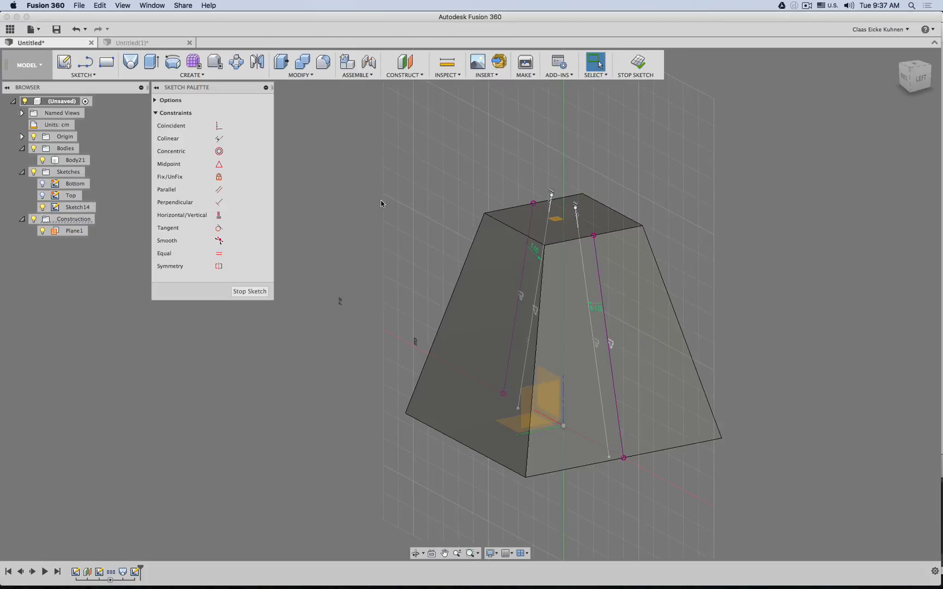
pyautogui.press('l')
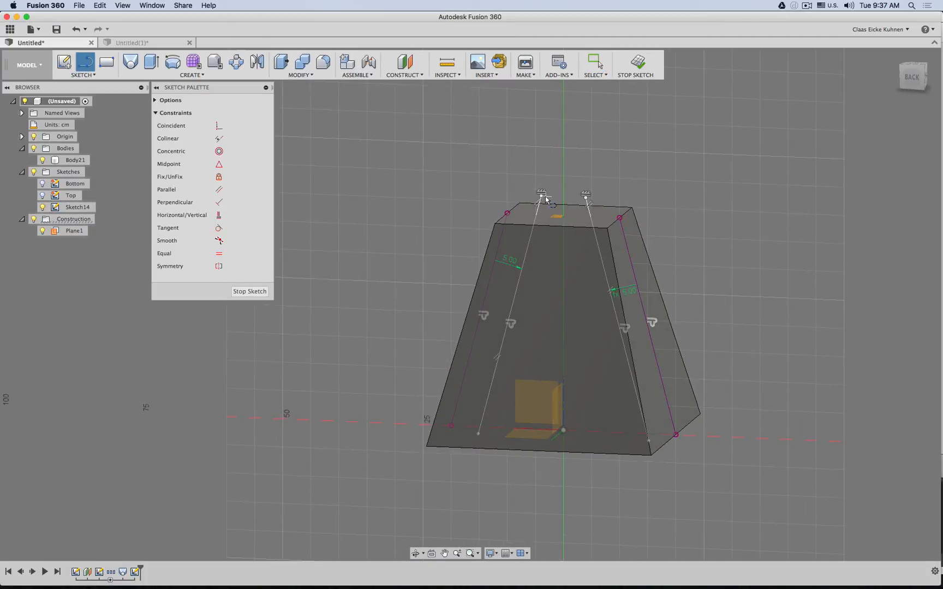
pyautogui.click(541, 195)
pyautogui.click(585, 197)
pyautogui.keyDown('shift'); pyautogui.moveTo(583, 442); pyautogui.dragTo(565, 423, button='middle'); pyautogui.keyUp('shift')
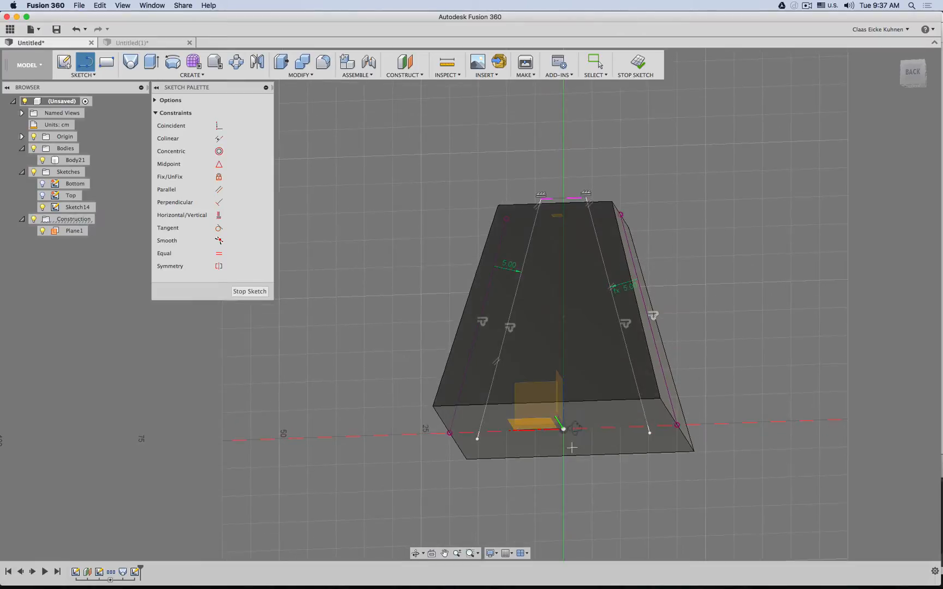
pyautogui.click(477, 439)
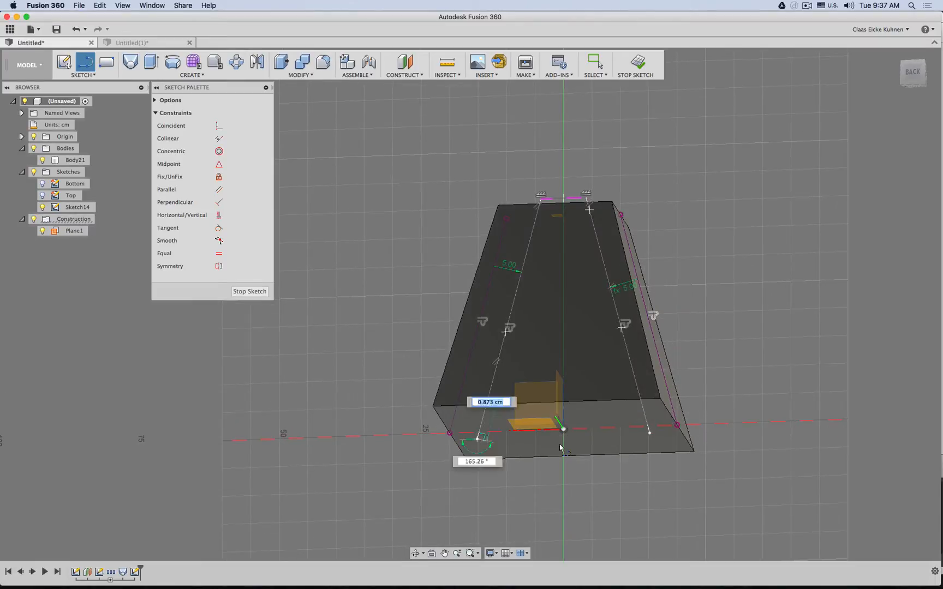
pyautogui.click(649, 433)
pyautogui.click(256, 292)
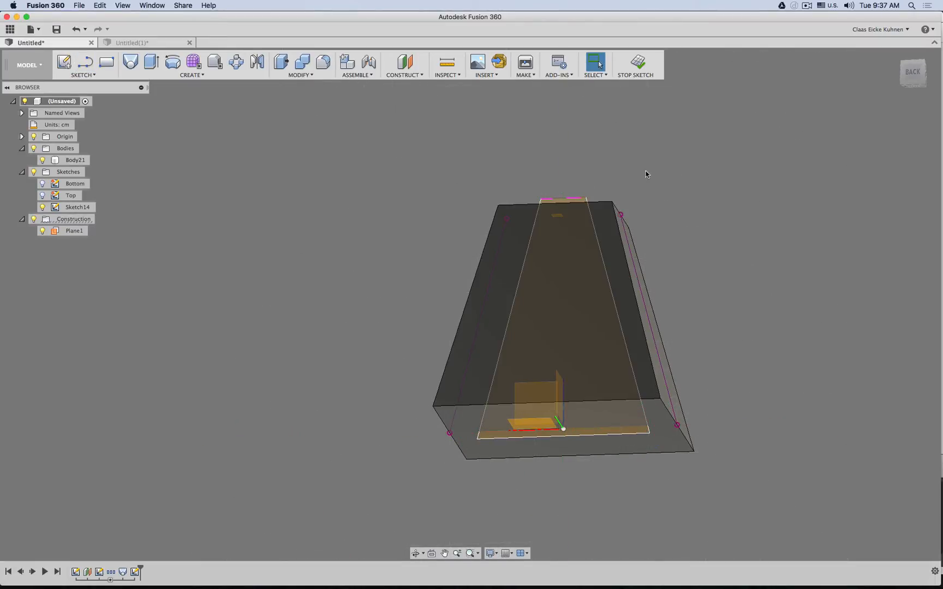
# Extrude the closed Sketch14 profile as a symmetric cut of about 21.86 cm through the tapered body.
pyautogui.keyDown('shift'); pyautogui.moveTo(646, 175); pyautogui.dragTo(614, 196, button='middle'); pyautogui.keyUp('shift')
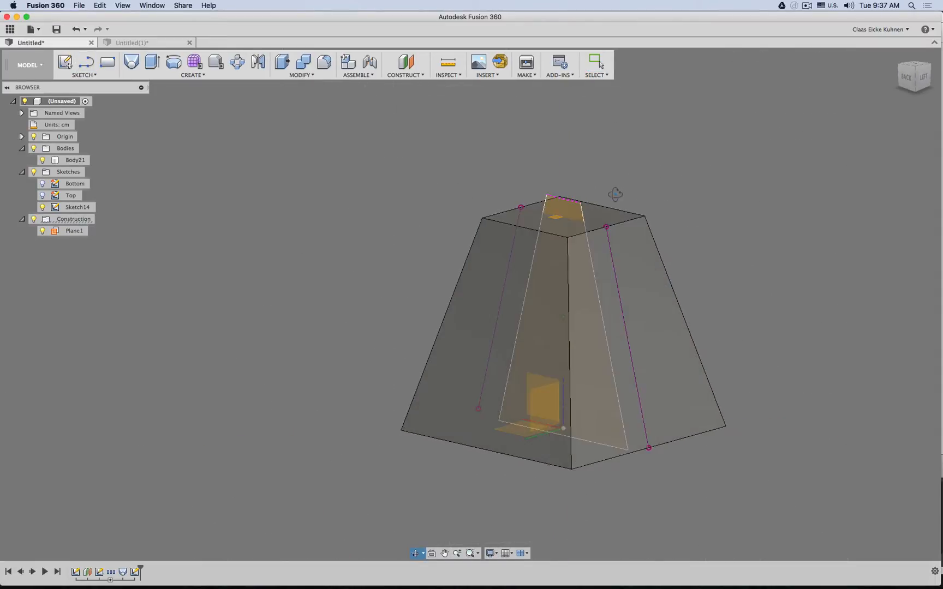
pyautogui.click(153, 64)
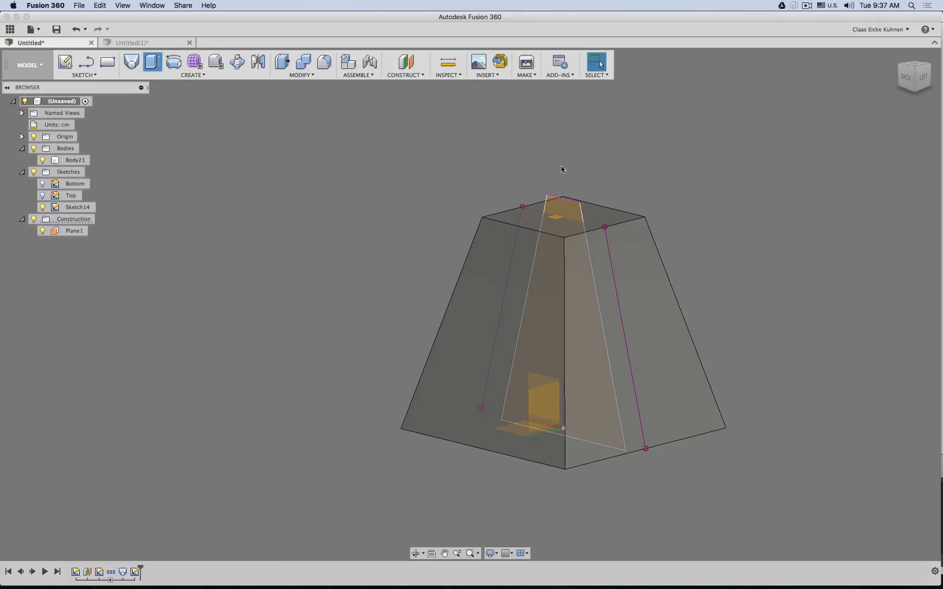
pyautogui.click(561, 209)
pyautogui.moveTo(556, 317); pyautogui.dragTo(658, 291)
pyautogui.click(800, 190)
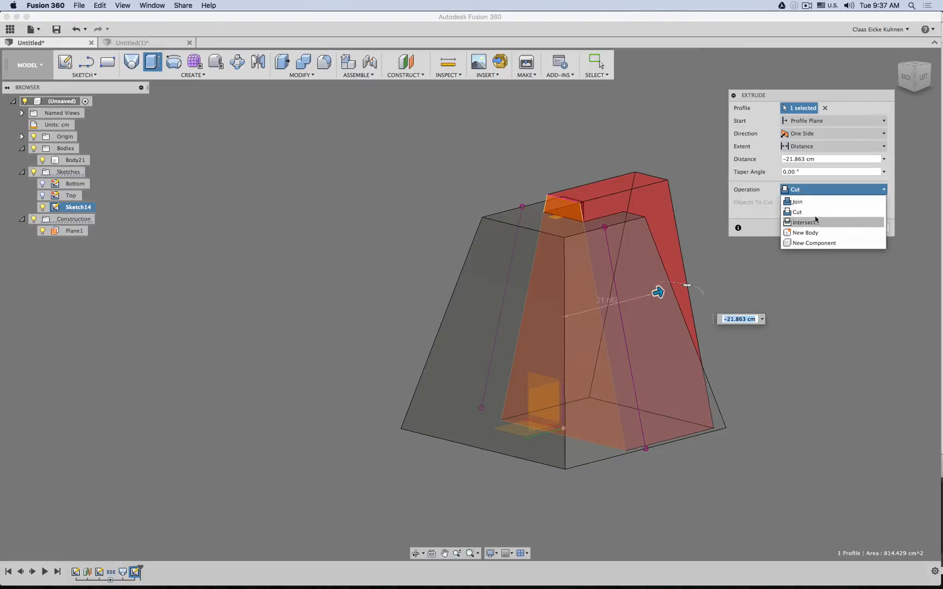
pyautogui.click(819, 134)
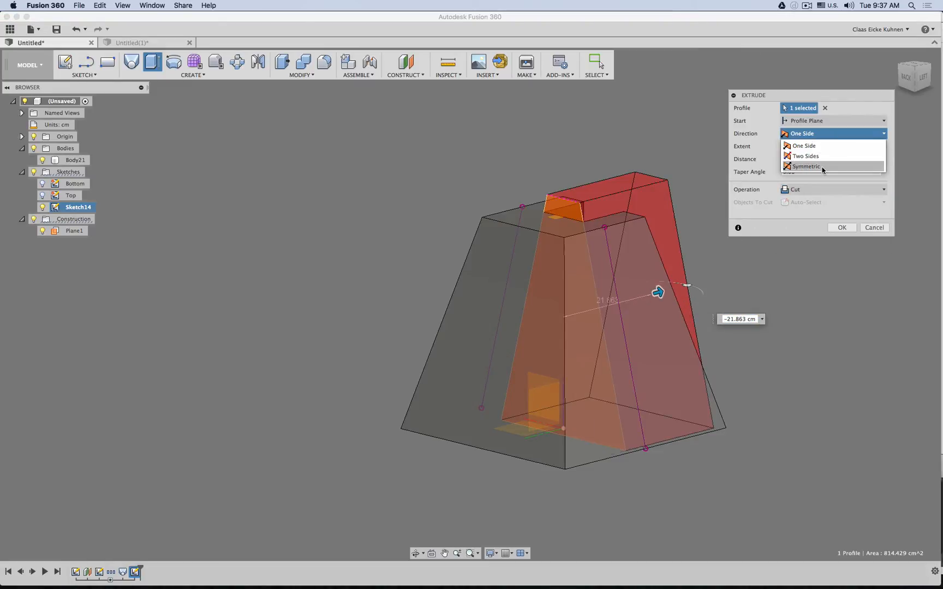
pyautogui.click(822, 167)
pyautogui.click(843, 228)
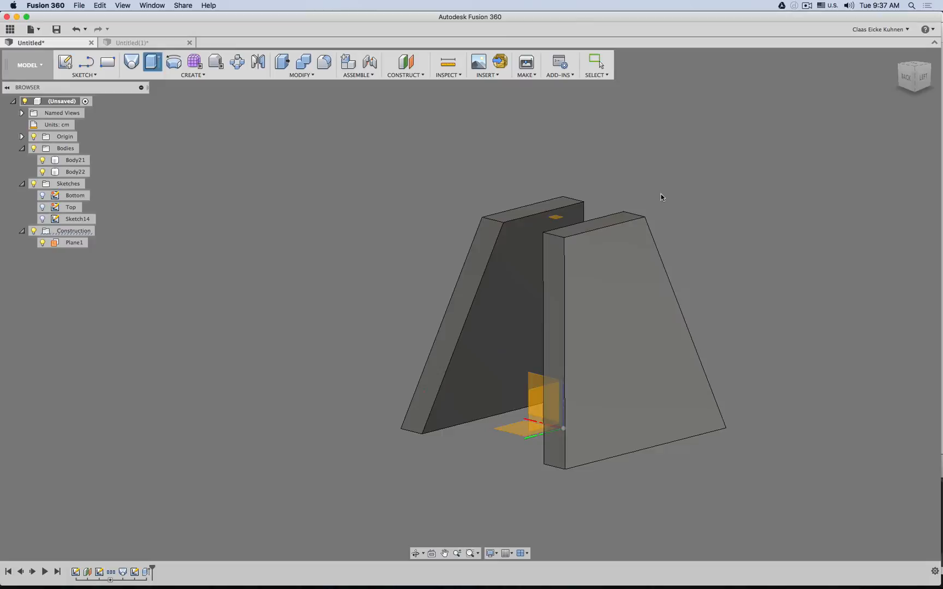
# Roll the timeline back to just before the extruded cut.
pyautogui.click(904, 78)
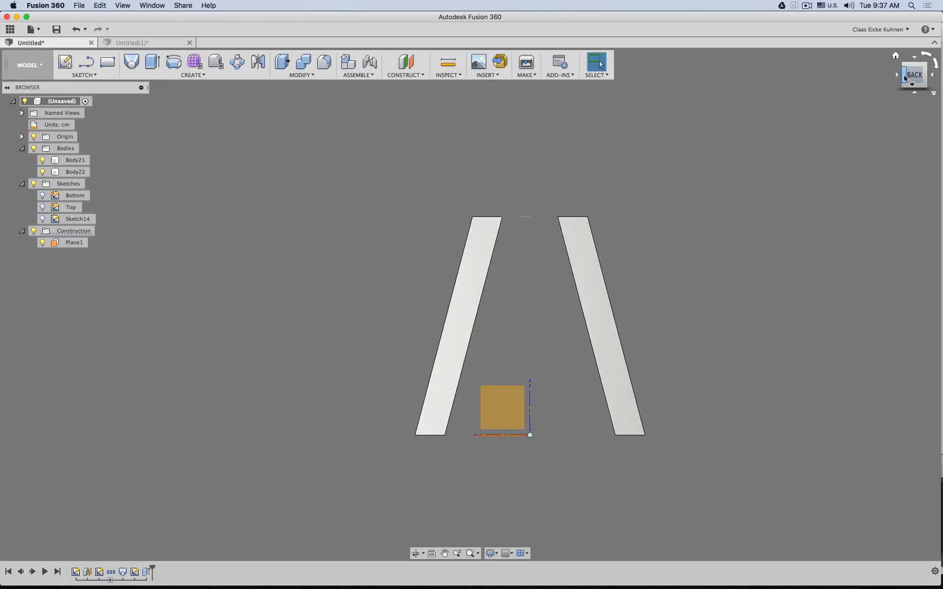
pyautogui.moveTo(885, 76)
pyautogui.keyDown('shift'); pyautogui.mouseDown(button='middle')
pyautogui.moveTo(714, 82)
pyautogui.moveTo(878, 90)
pyautogui.mouseUp(button='middle'); pyautogui.keyUp('shift')
pyautogui.moveTo(470, 304)
pyautogui.keyDown('shift'); pyautogui.mouseDown(button='middle')
pyautogui.moveTo(474, 247)
pyautogui.moveTo(468, 339)
pyautogui.moveTo(470, 305)
pyautogui.mouseUp(button='middle'); pyautogui.keyUp('shift')
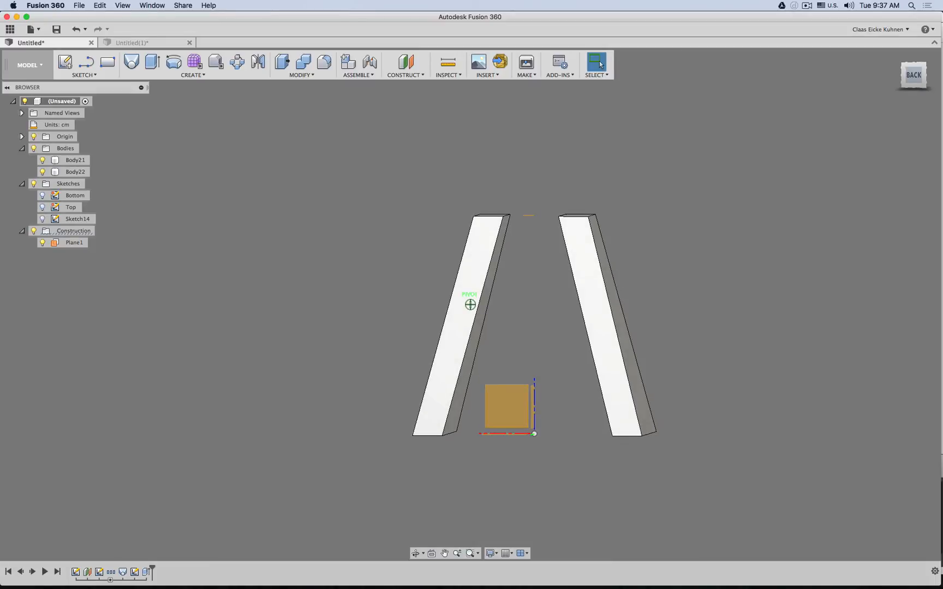
pyautogui.click(921, 82)
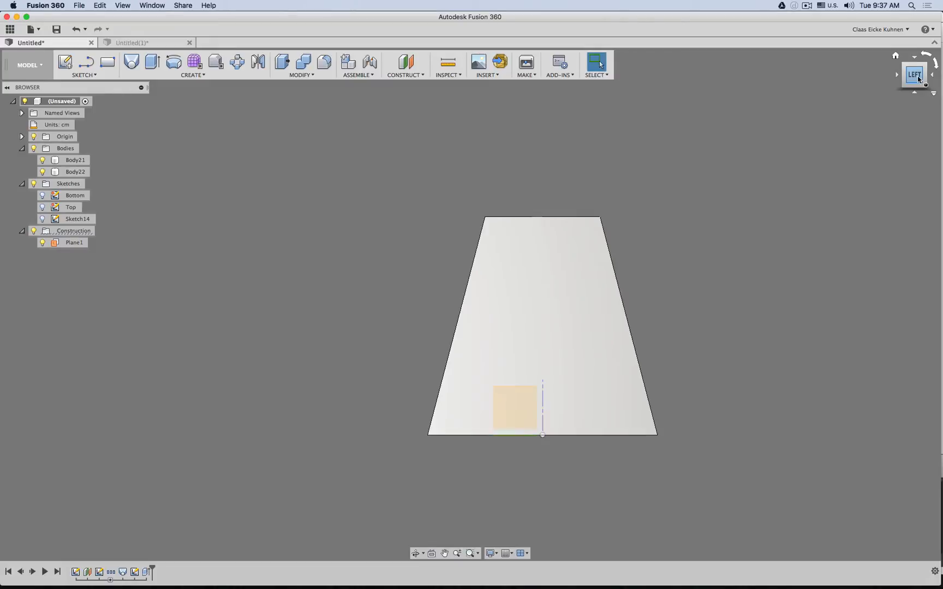
pyautogui.keyDown('shift'); pyautogui.moveTo(469, 302); pyautogui.dragTo(377, 413, button='middle'); pyautogui.keyUp('shift')
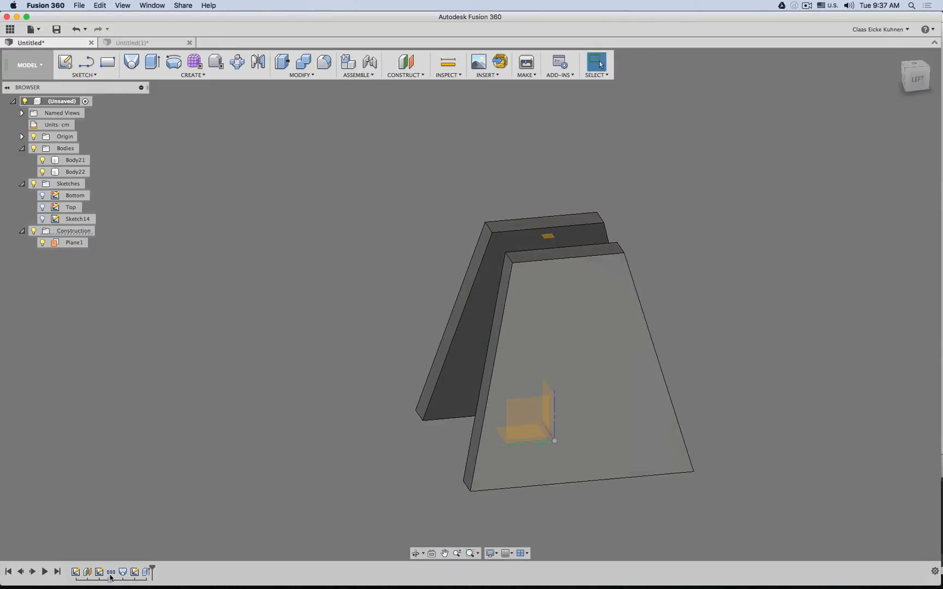
pyautogui.moveTo(152, 568); pyautogui.dragTo(139, 569)
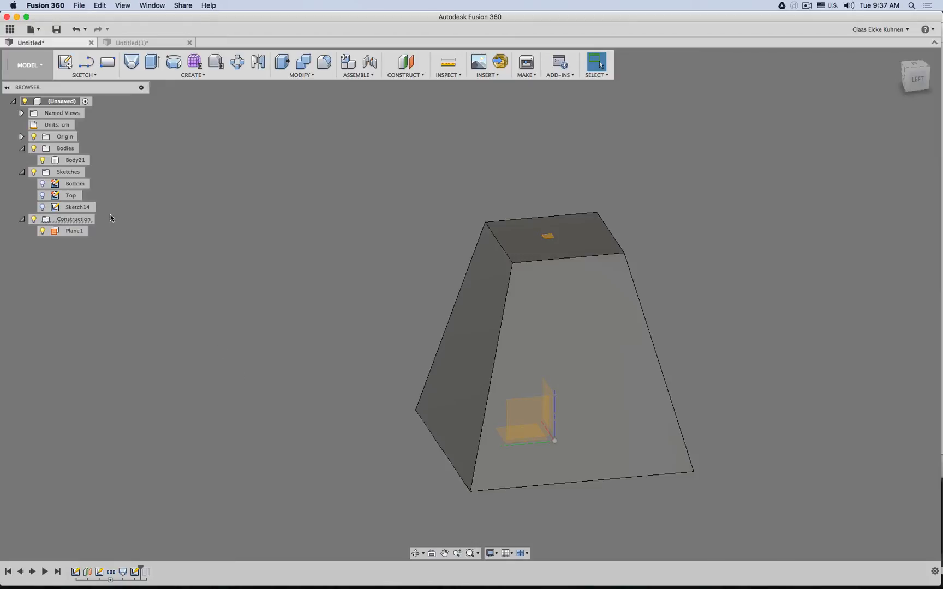
# Start a sketch on the vertical origin plane perpendicular to Sketch14 and intersect it with the body's two opposite slanted side faces.
pyautogui.click(64, 61)
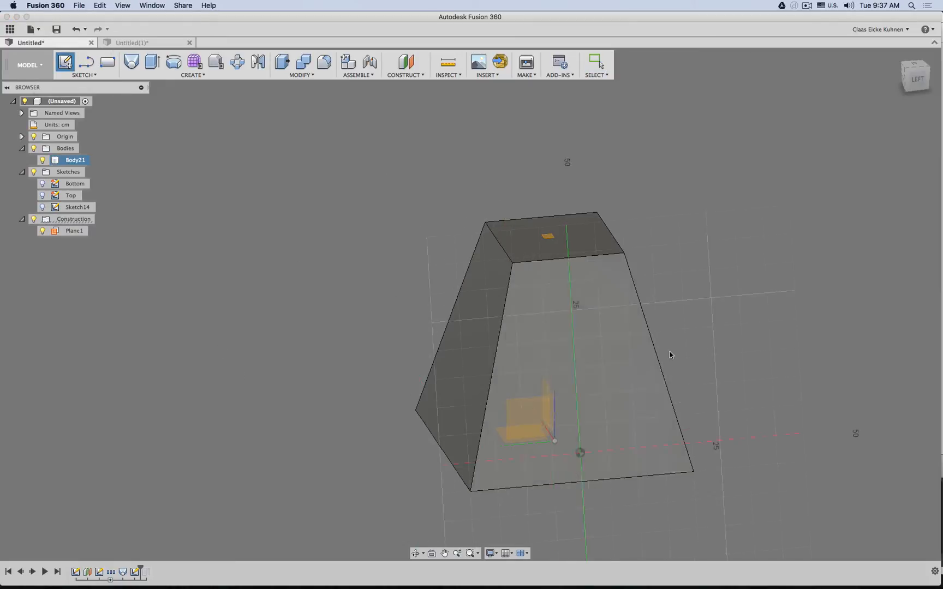
pyautogui.click(348, 292)
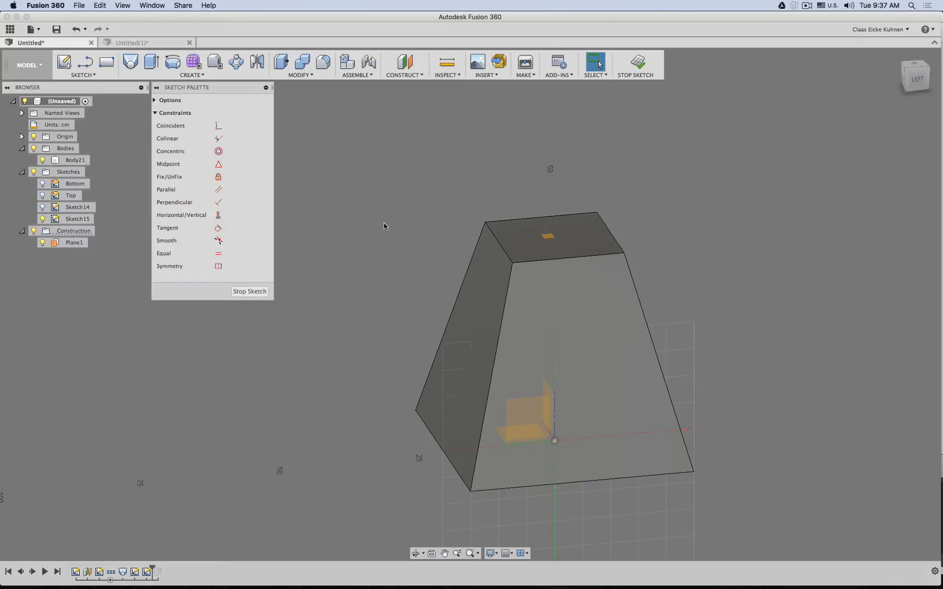
pyautogui.press('s')
pyautogui.click(394, 263)
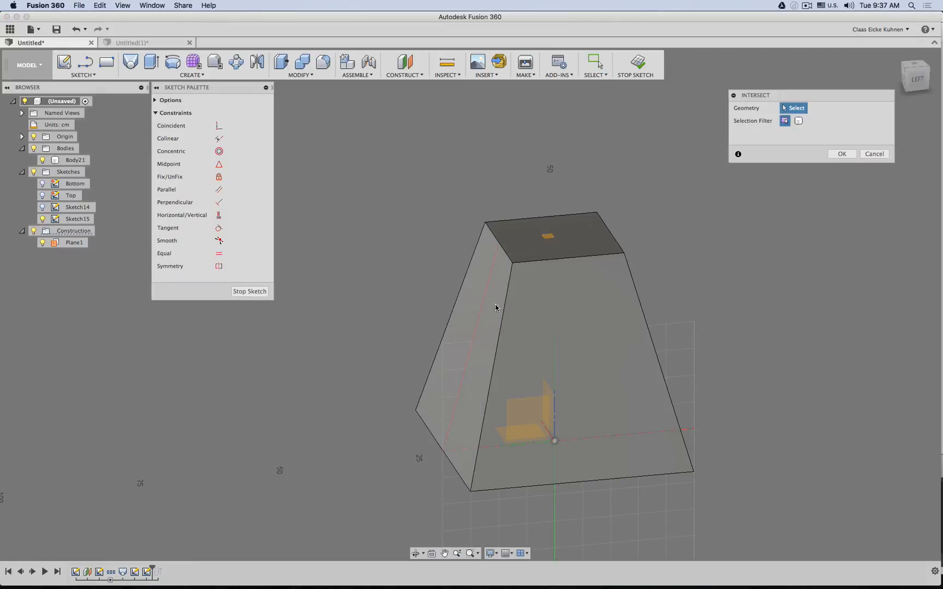
pyautogui.click(496, 305)
pyautogui.keyDown('shift'); pyautogui.moveTo(688, 250); pyautogui.dragTo(644, 266, button='middle'); pyautogui.keyUp('shift')
pyautogui.click(620, 301)
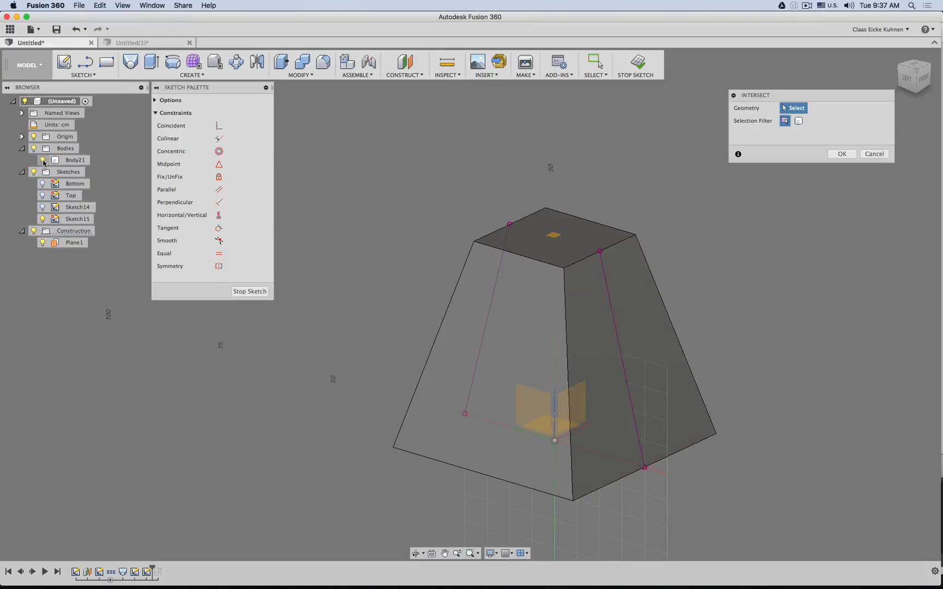
# Hide the body and offset one intersected slanted line inward by -d33.
pyautogui.click(43, 161)
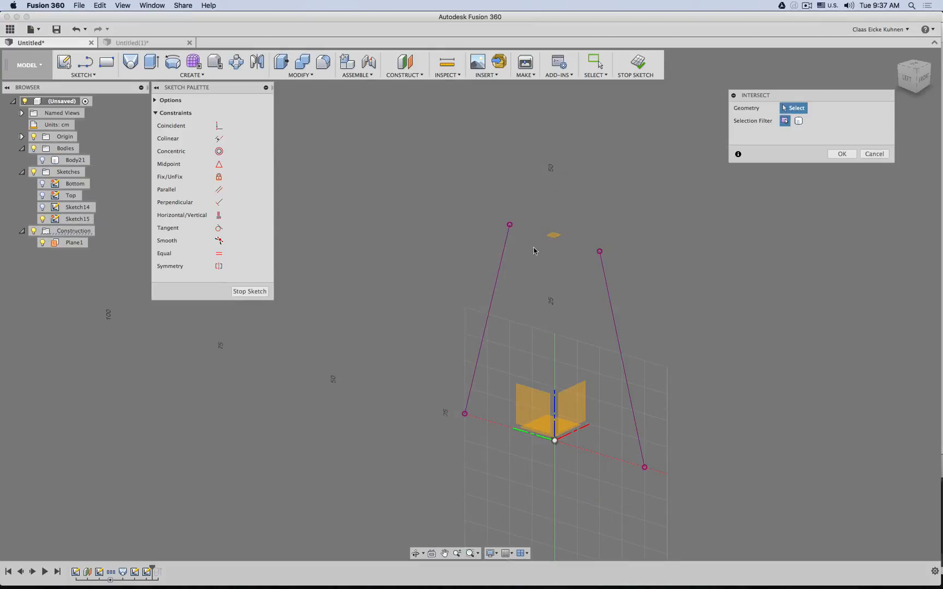
pyautogui.press('o')
pyautogui.click(501, 263)
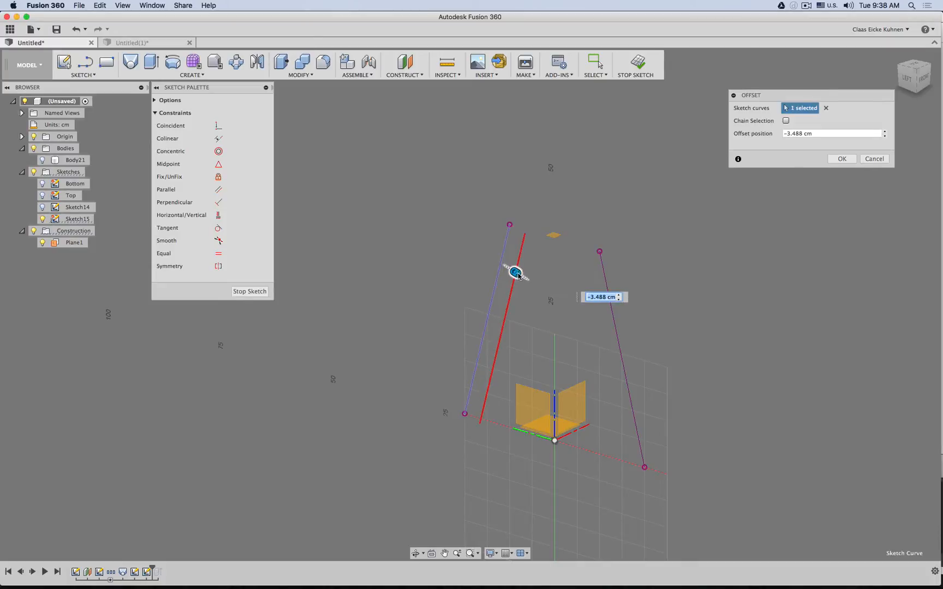
pyautogui.press('Return')
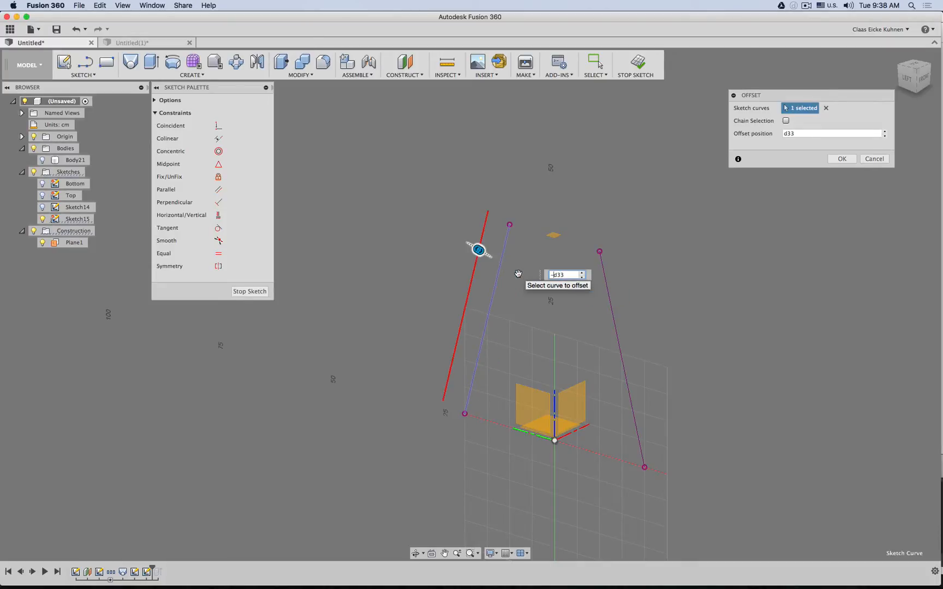
pyautogui.press('Return')
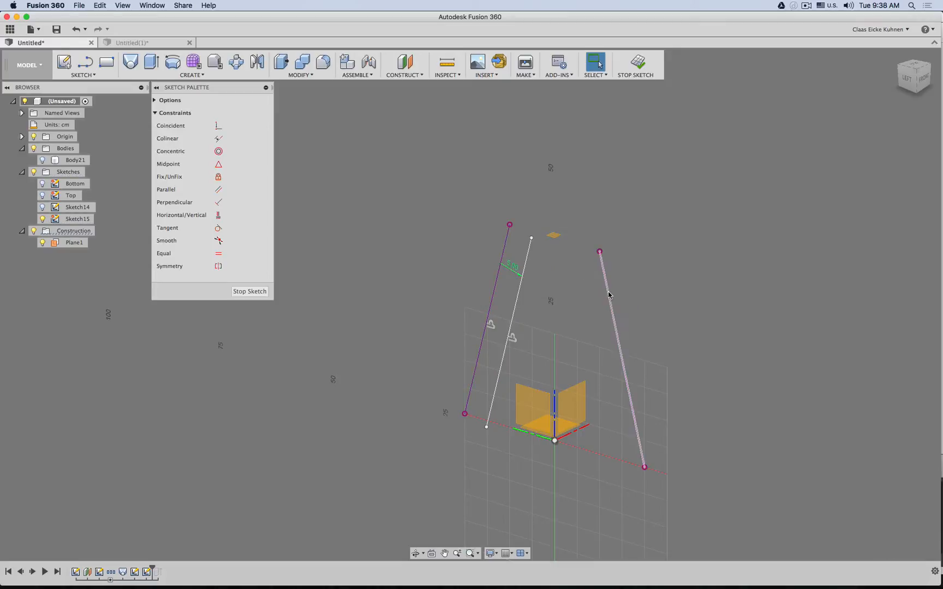
# Offset the opposite intersected slanted line inward by the same 5 cm wall thickness.
pyautogui.click(609, 295)
pyautogui.press('o')
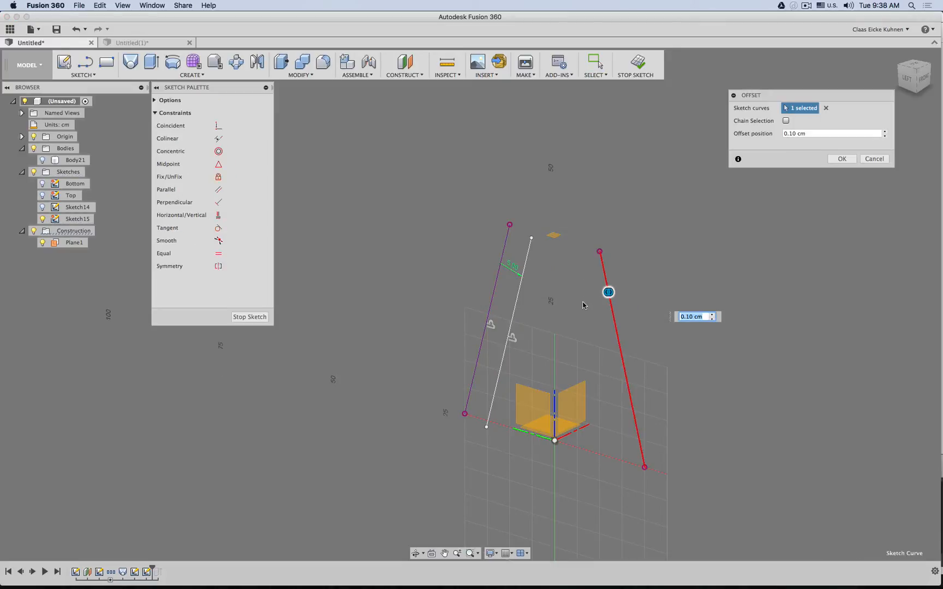
pyautogui.moveTo(608, 292); pyautogui.dragTo(575, 292)
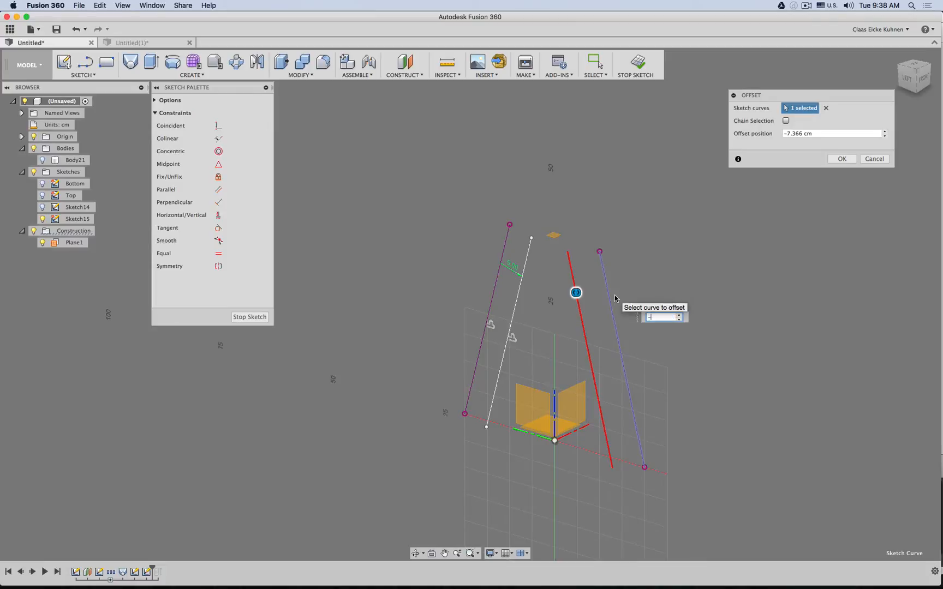
pyautogui.press('Return')
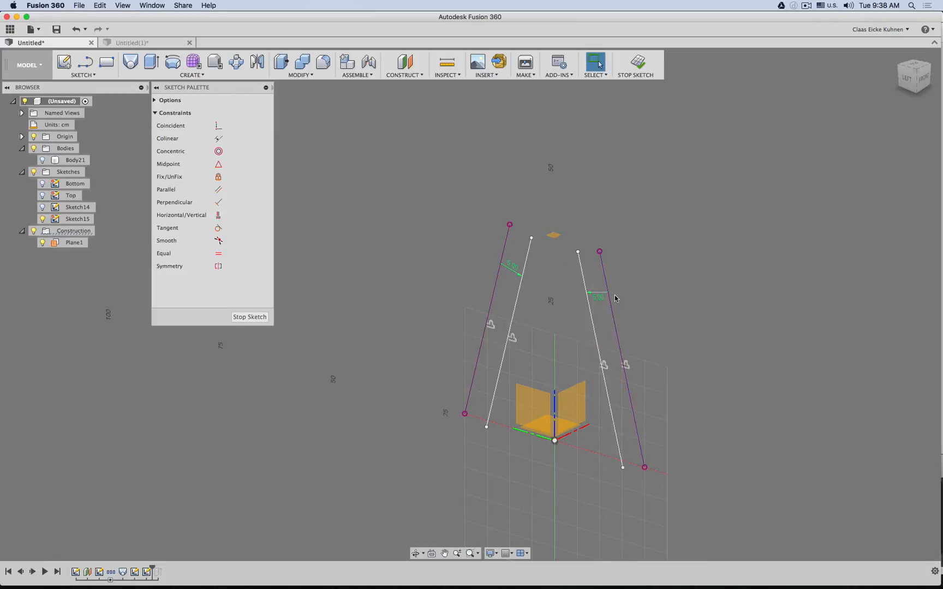
# Draw a line joining the lower endpoints of the two inner offset lines.
pyautogui.press('l')
pyautogui.click(622, 468)
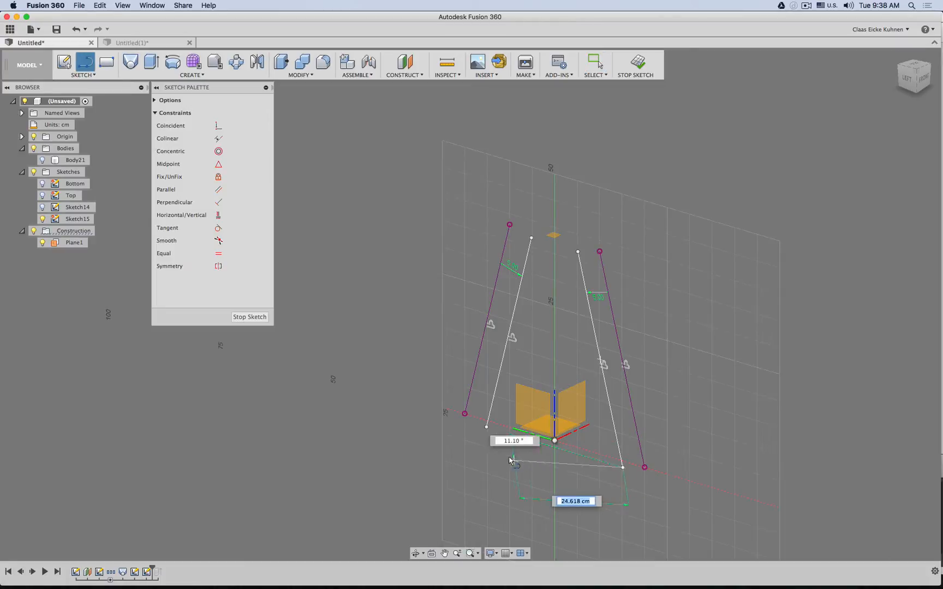
pyautogui.click(486, 427)
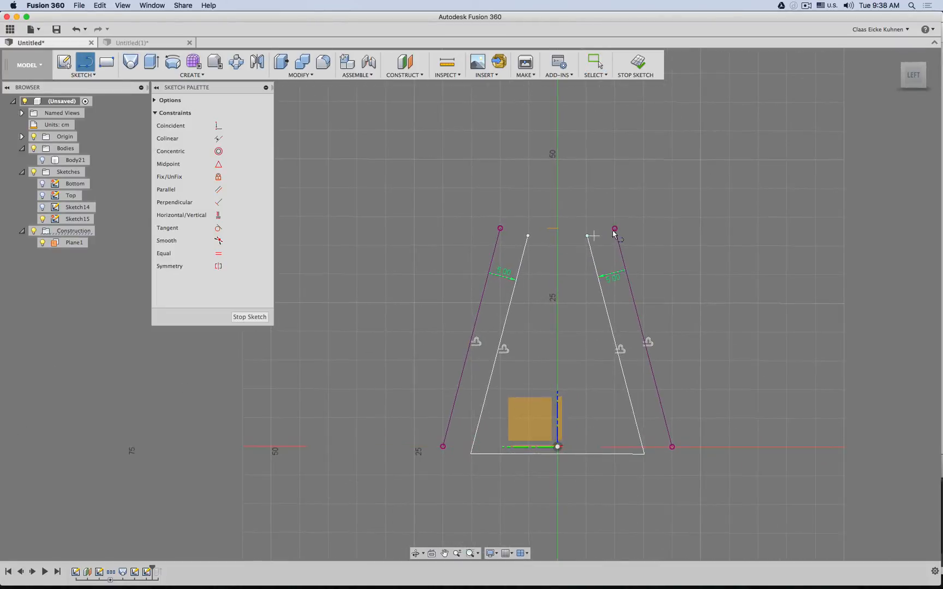
# Extend both inner lines upward past the body's top by about 6.55 cm and join their upper ends with a line.
pyautogui.click(587, 237)
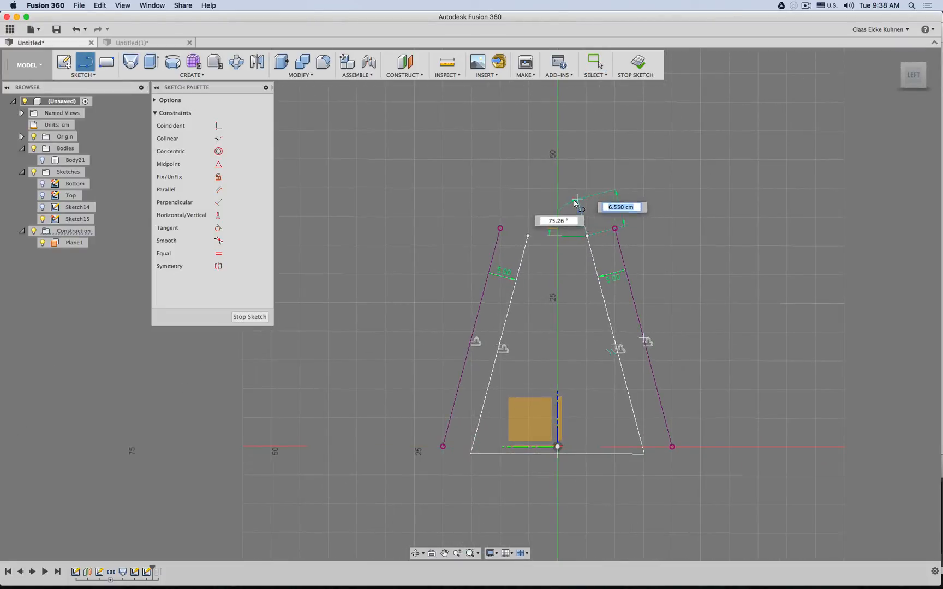
pyautogui.click(552, 208)
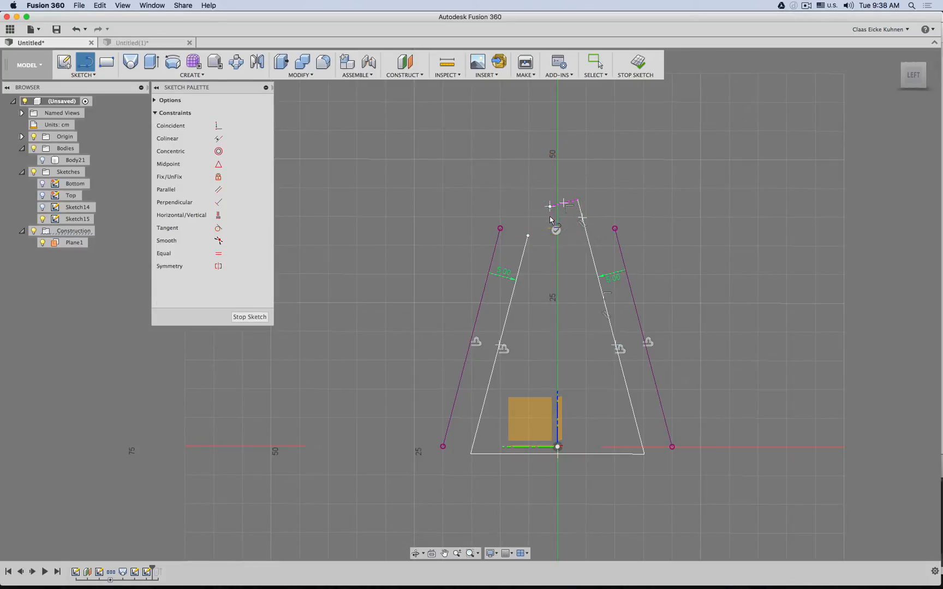
pyautogui.click(577, 219)
pyautogui.click(528, 235)
pyautogui.click(537, 200)
pyautogui.click(578, 200)
pyautogui.scroll(3, 611, 209)
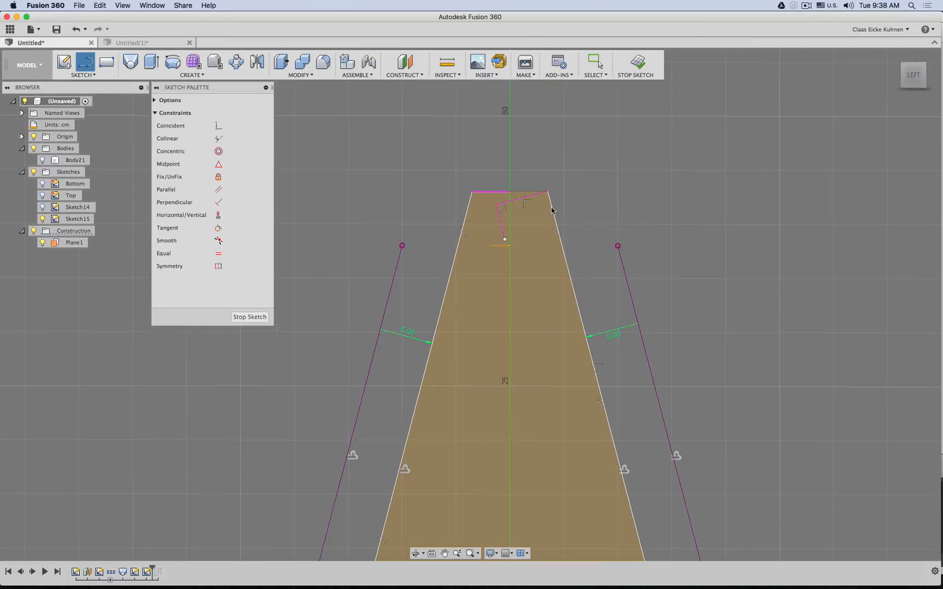
# Delete the two stray line segments inside the upper end of the profile.
pyautogui.press('Escape')
pyautogui.click(499, 220)
pyautogui.press('Delete')
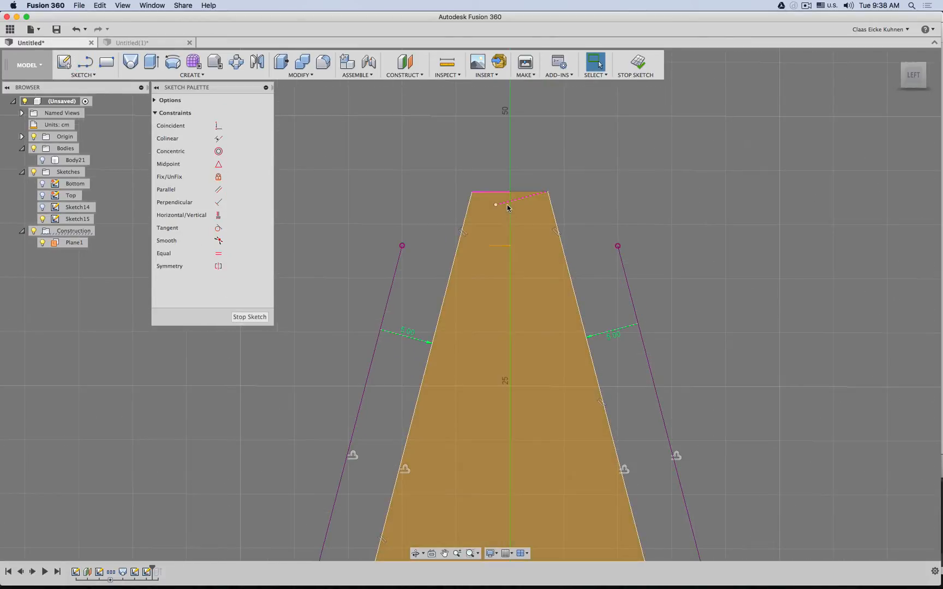
pyautogui.click(508, 203)
pyautogui.press('Delete')
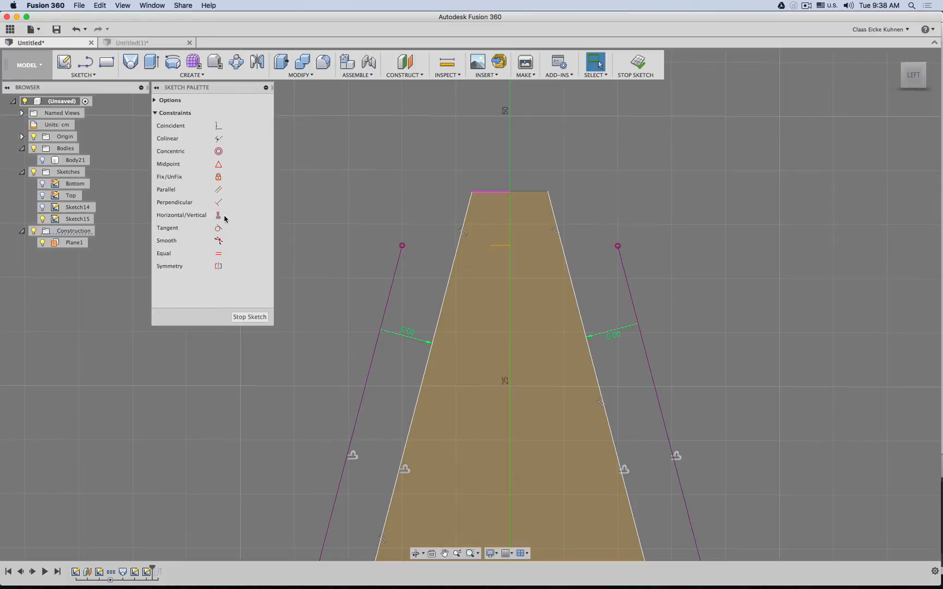
# Apply a horizontal constraint to the profile's top line and finish the sketch.
pyautogui.click(493, 192)
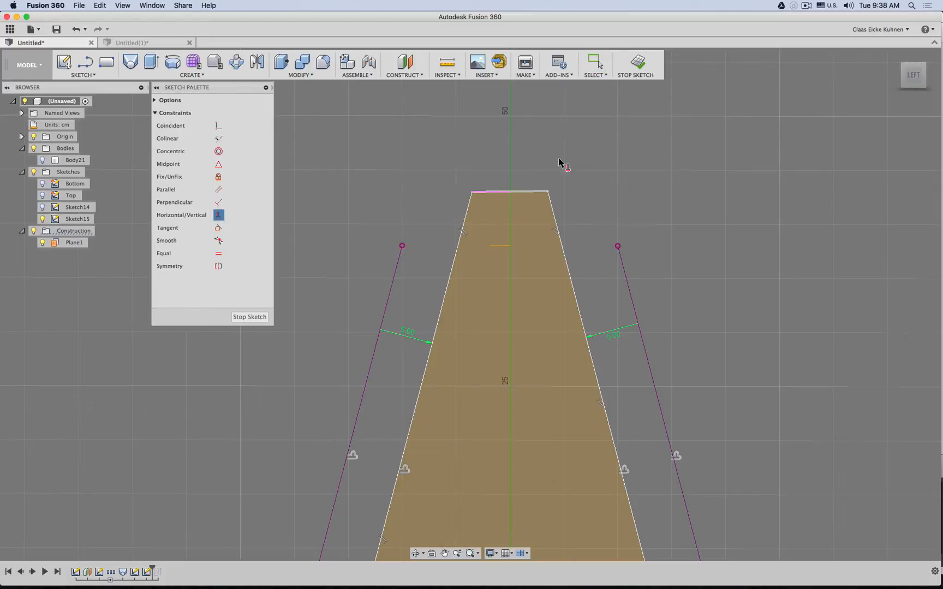
pyautogui.click(634, 66)
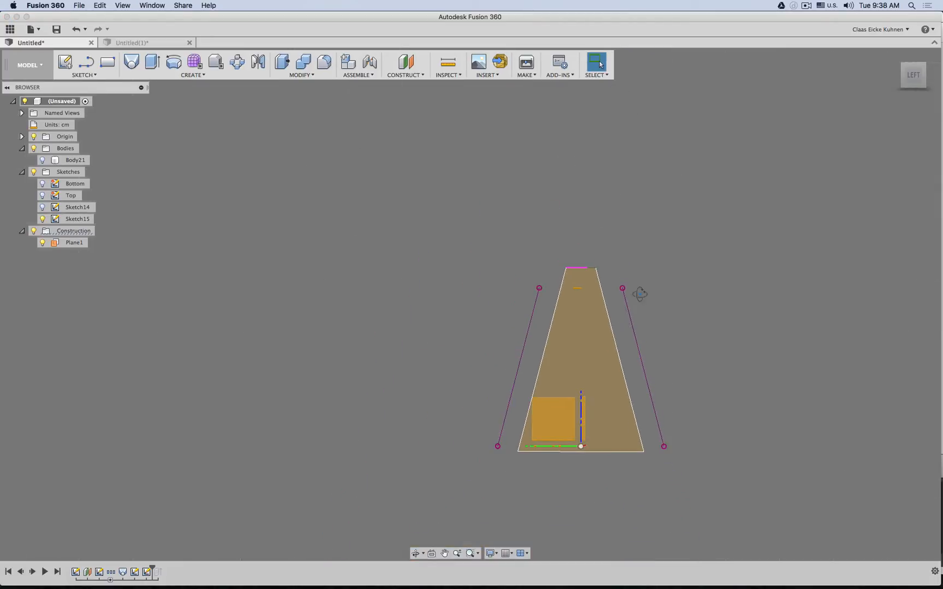
# Show the body, roll the timeline past the existing cut, and extrude the Sketch15 profile as a symmetric cut of about 23.88 cm.
pyautogui.click(43, 160)
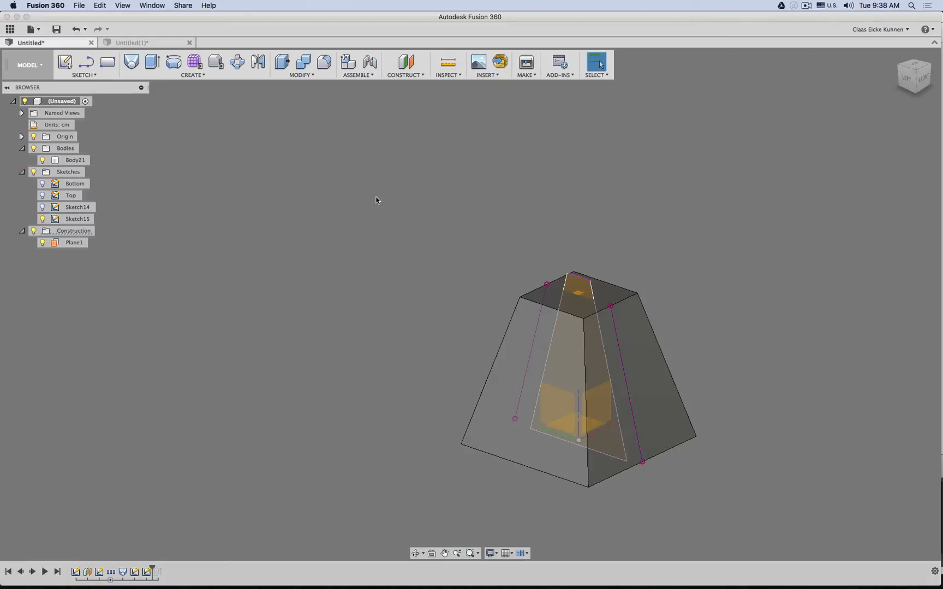
pyautogui.moveTo(152, 566); pyautogui.dragTo(163, 568)
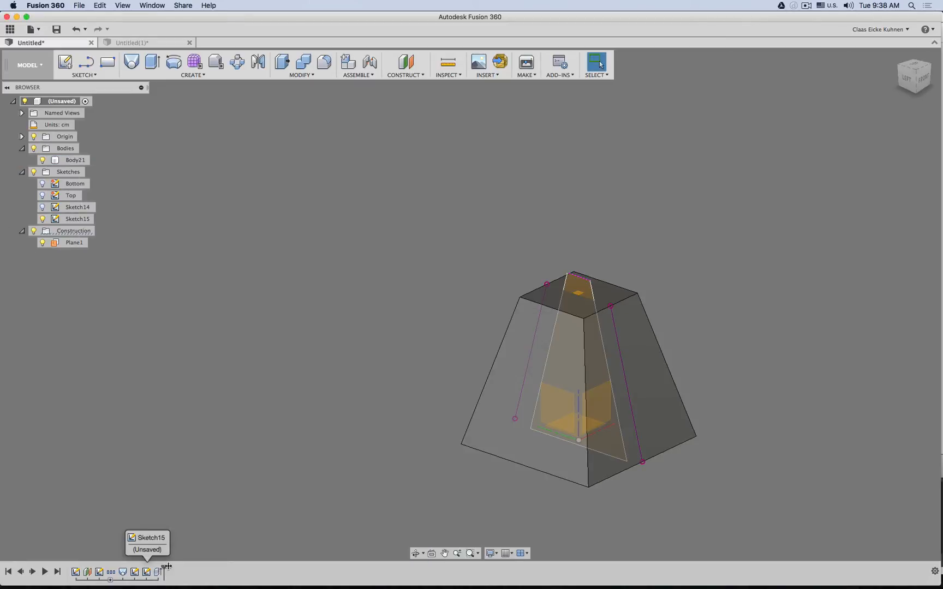
pyautogui.click(159, 68)
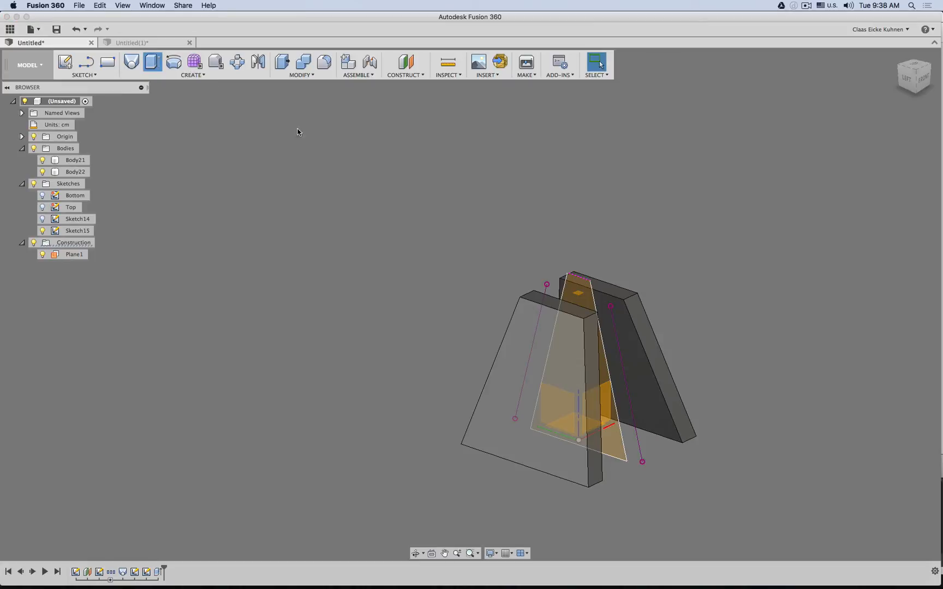
pyautogui.click(588, 304)
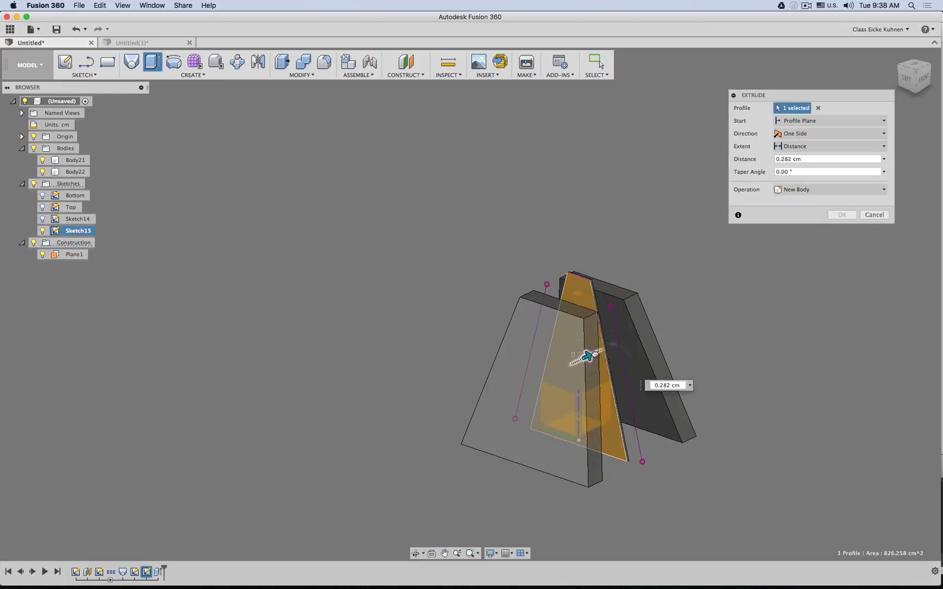
pyautogui.moveTo(586, 361); pyautogui.dragTo(649, 326)
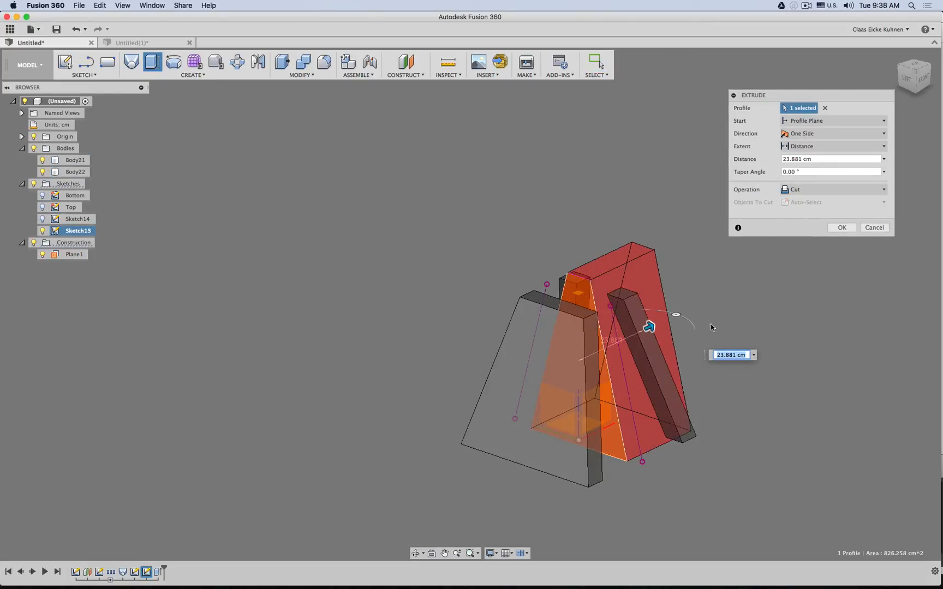
pyautogui.click(816, 133)
pyautogui.click(824, 168)
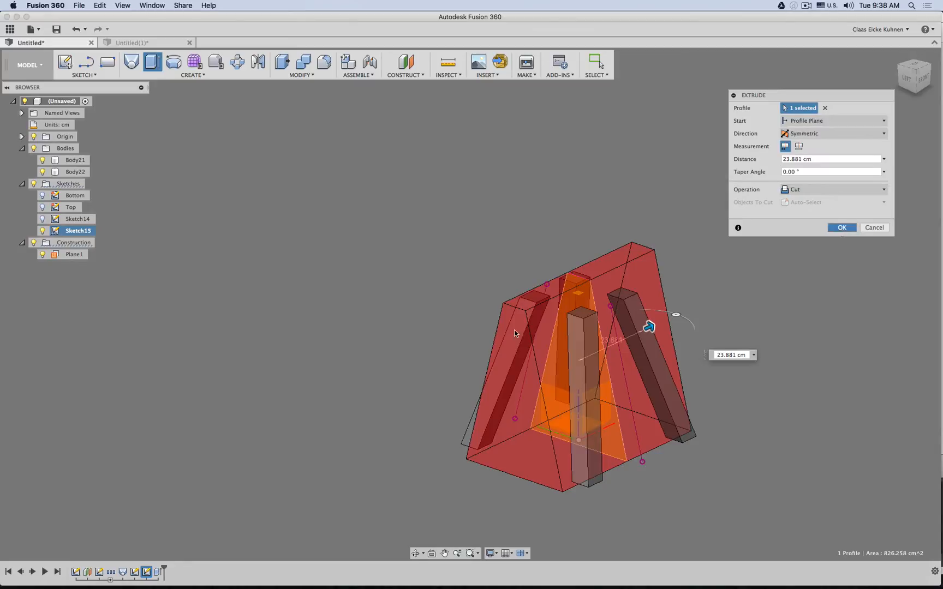
pyautogui.click(842, 227)
# Sketch a line about 5 cm long across the front face of one leg, perpendicular to its edge, and finish the sketch.
pyautogui.keyDown('shift'); pyautogui.moveTo(396, 404); pyautogui.dragTo(273, 387, button='middle'); pyautogui.keyUp('shift')
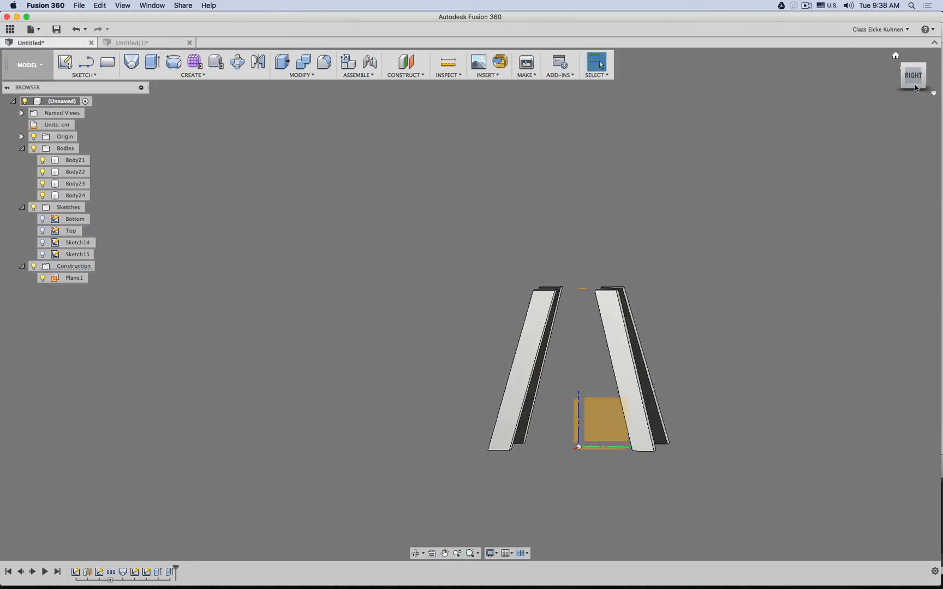
pyautogui.click(917, 79)
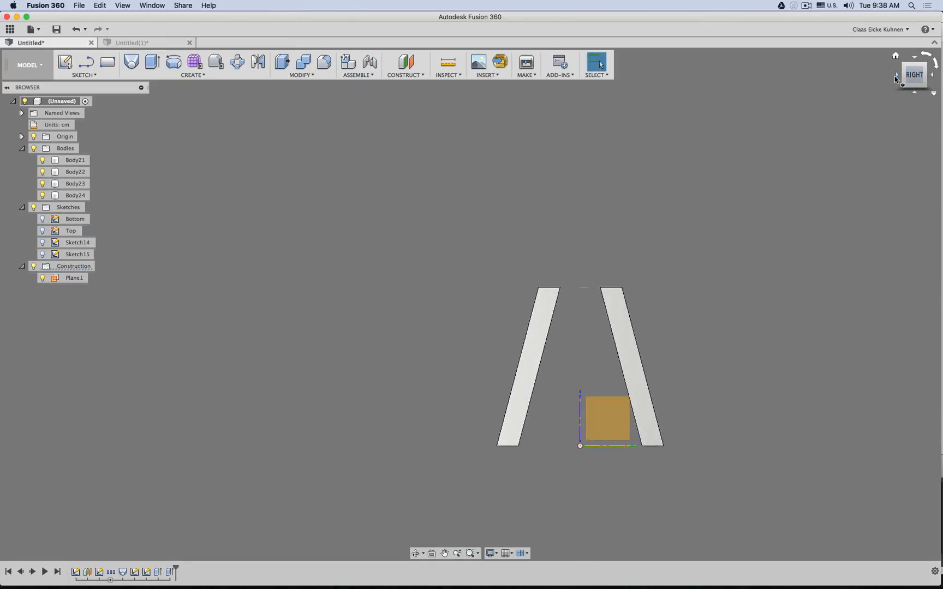
pyautogui.click(898, 74)
pyautogui.keyDown('shift'); pyautogui.moveTo(633, 182); pyautogui.dragTo(334, 131, button='middle'); pyautogui.keyUp('shift')
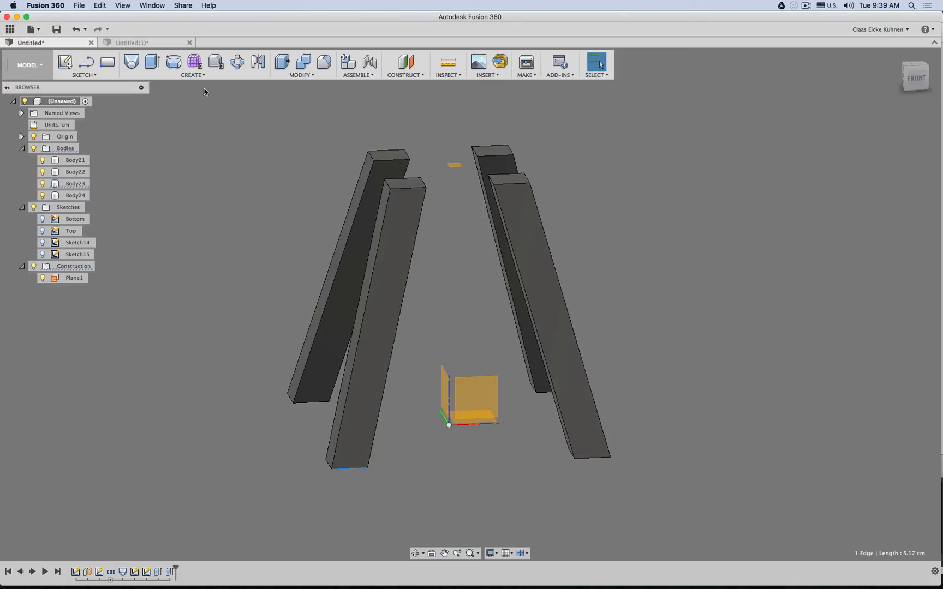
pyautogui.click(71, 66)
pyautogui.click(394, 295)
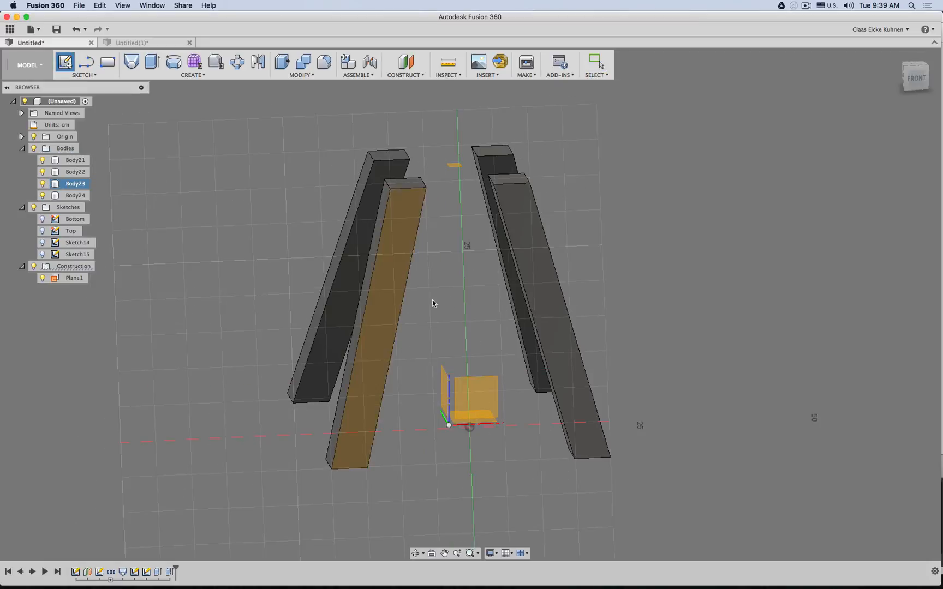
pyautogui.click(85, 62)
pyautogui.scroll(3, 359, 313)
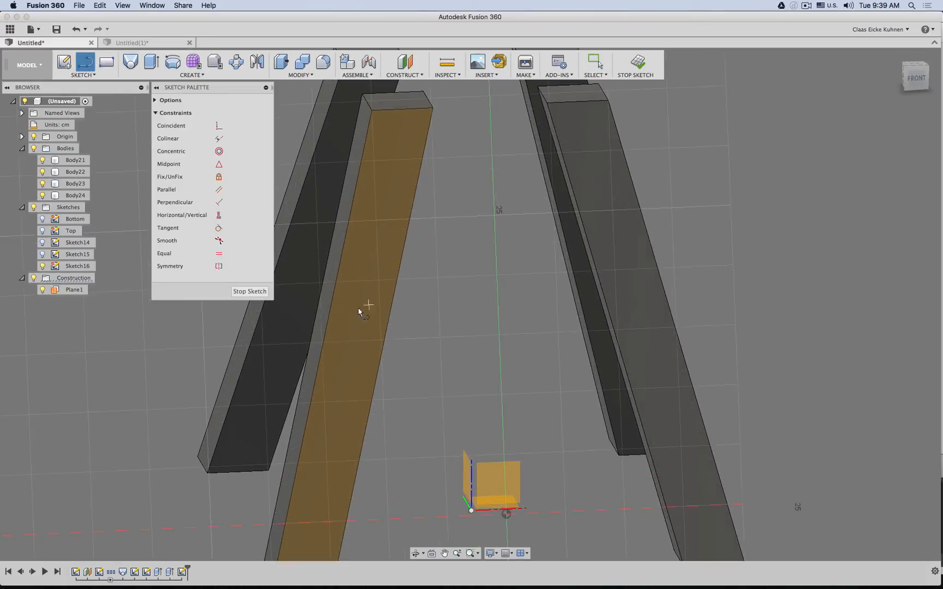
pyautogui.click(329, 311)
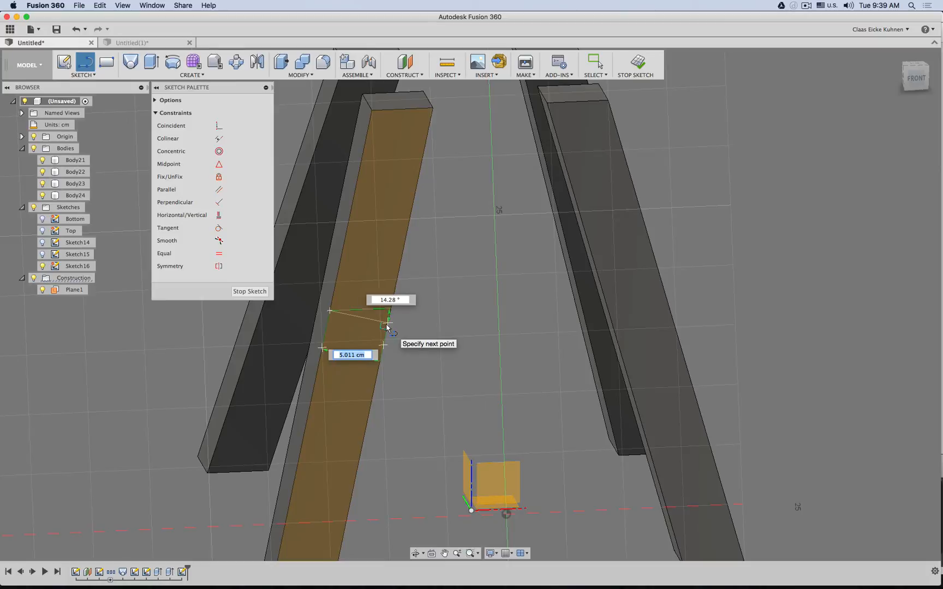
pyautogui.click(388, 325)
pyautogui.scroll(-2, 441, 350)
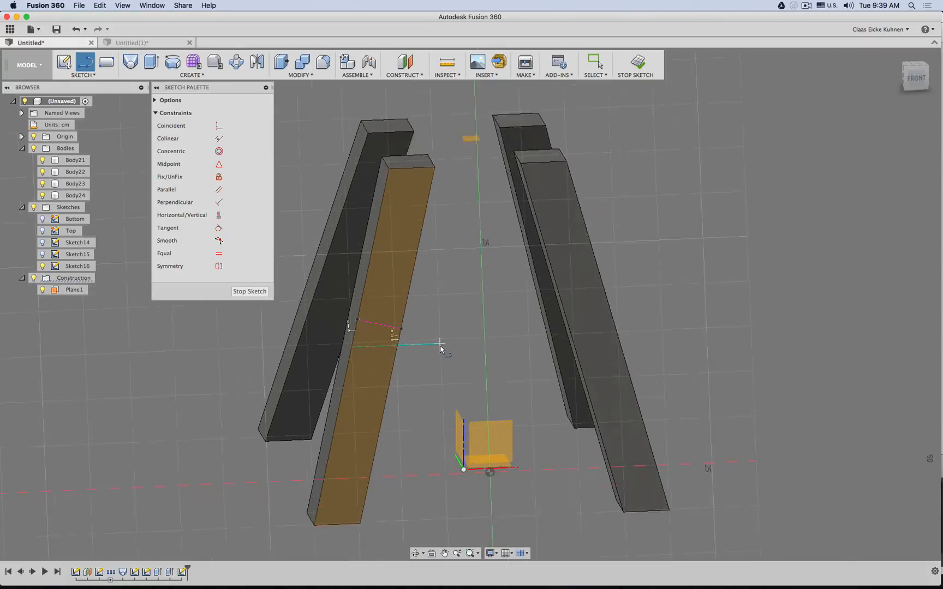
pyautogui.click(636, 69)
# Start a sketch on a neighbouring leg's outer left-side face, draw a perpendicular line across its width, and finish the sketch.
pyautogui.moveTo(420, 273)
pyautogui.keyDown('shift'); pyautogui.mouseDown(button='middle')
pyautogui.moveTo(465, 283)
pyautogui.moveTo(513, 257)
pyautogui.mouseUp(button='middle'); pyautogui.keyUp('shift')
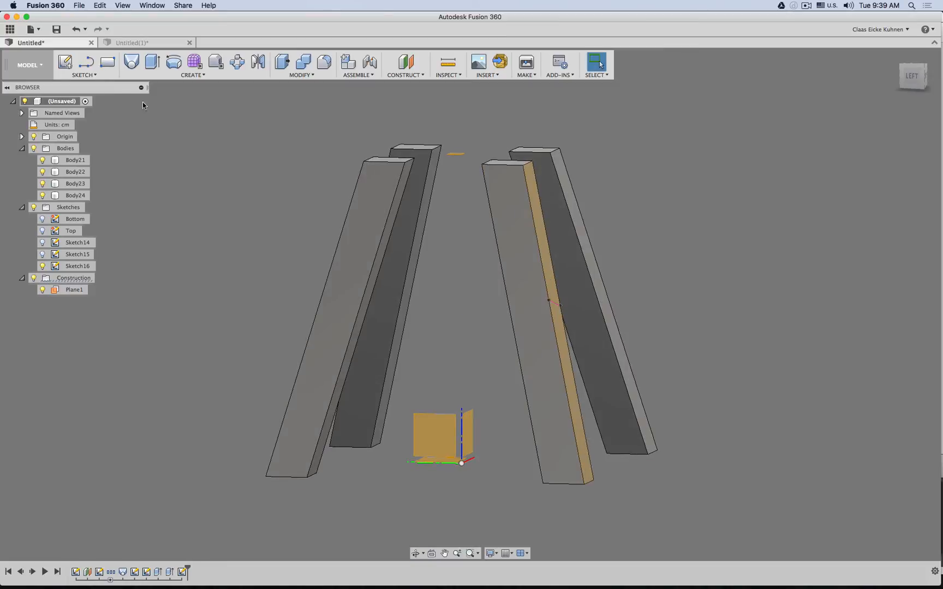
pyautogui.click(86, 62)
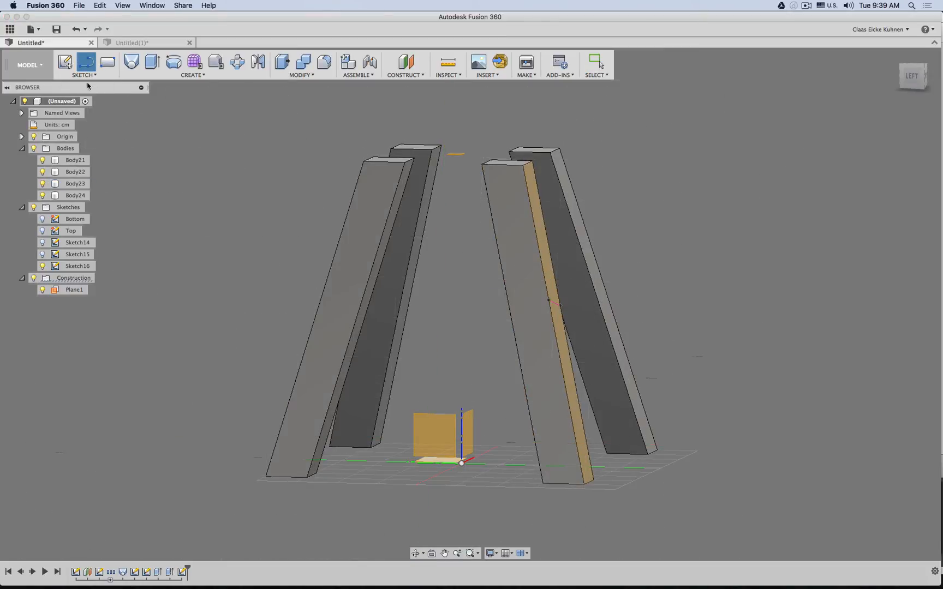
pyautogui.click(348, 291)
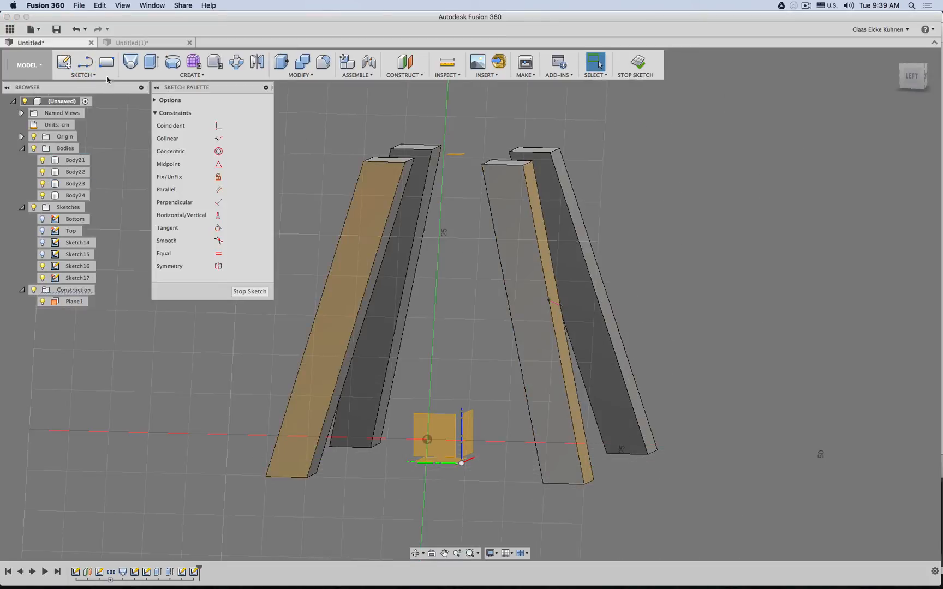
pyautogui.click(86, 62)
pyautogui.click(326, 282)
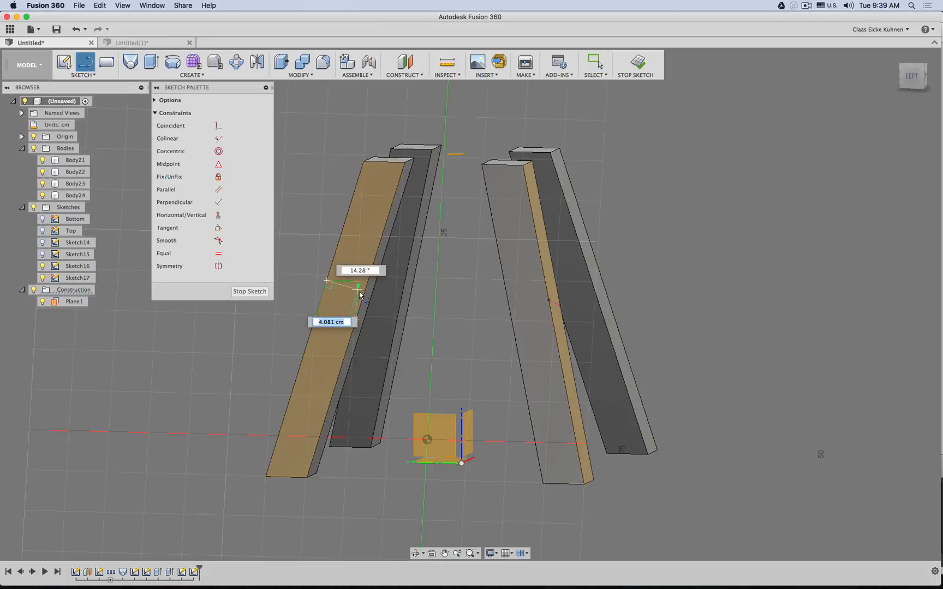
pyautogui.click(364, 292)
pyautogui.click(249, 291)
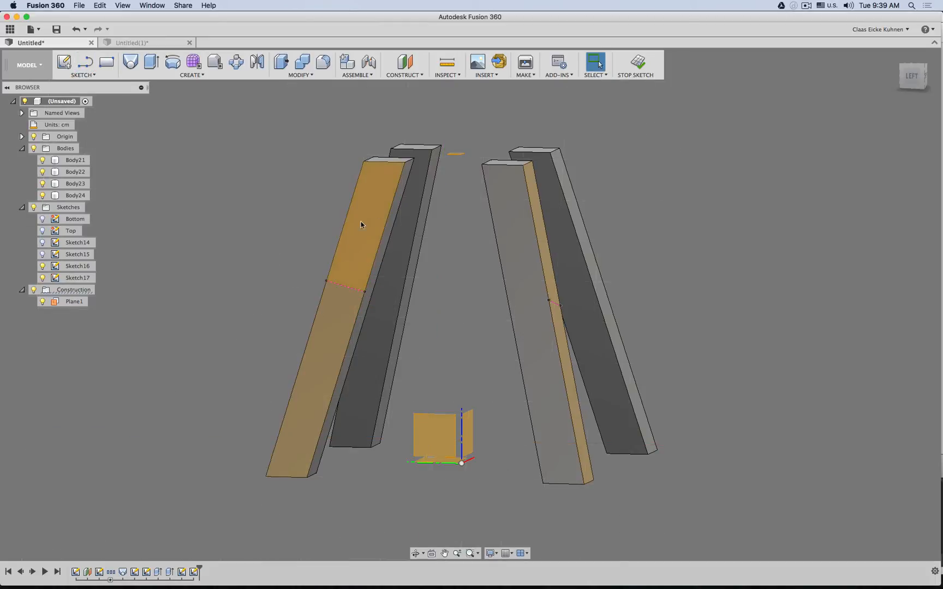
# Remove the two leg-face sketches, Sketch16 and Sketch17.
pyautogui.moveTo(194, 572); pyautogui.dragTo(175, 571)
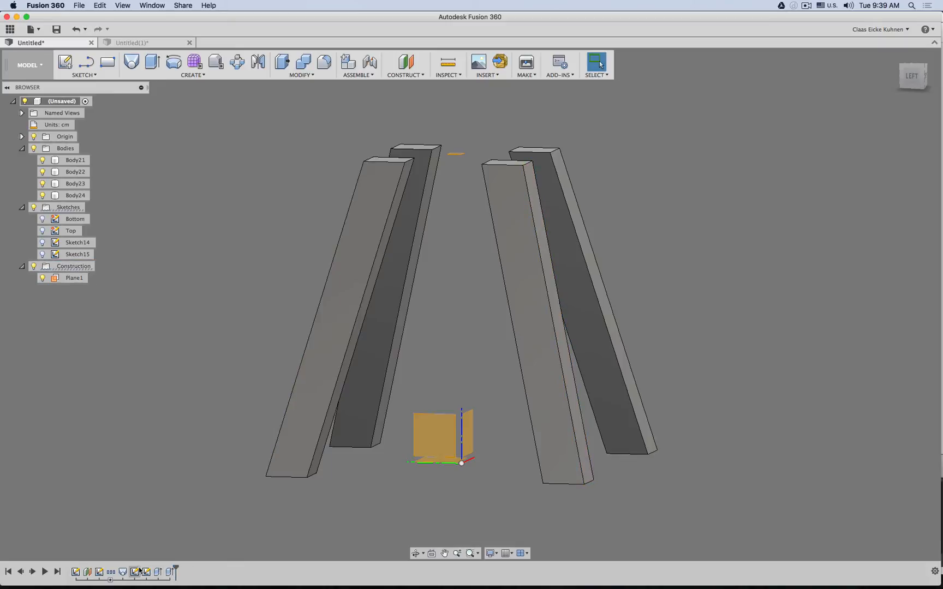
# Examine the Sketch15 and Sketch14 cut profiles and their leg offsets from the left and front, along with the resulting legs.
pyautogui.doubleClick(147, 573)
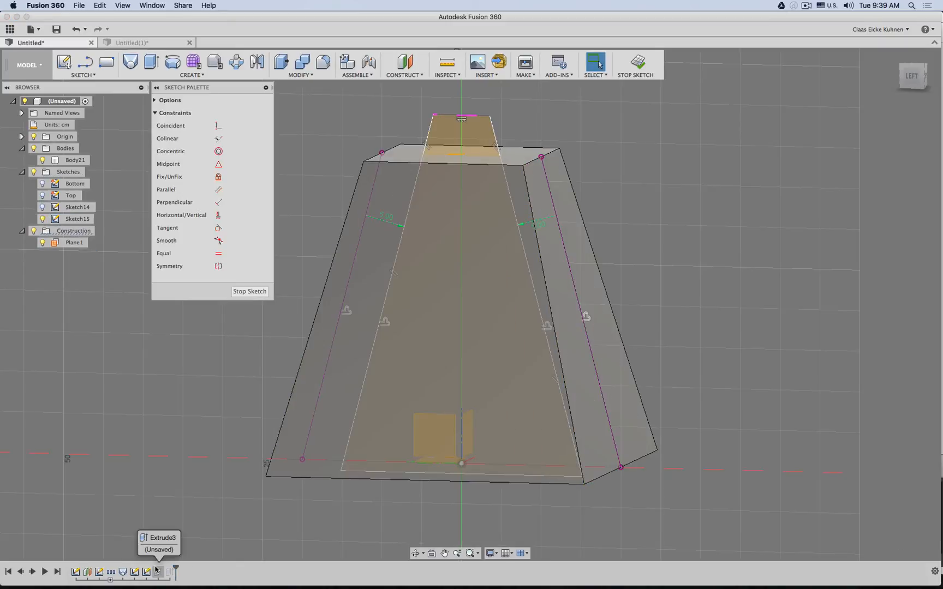
pyautogui.click(636, 67)
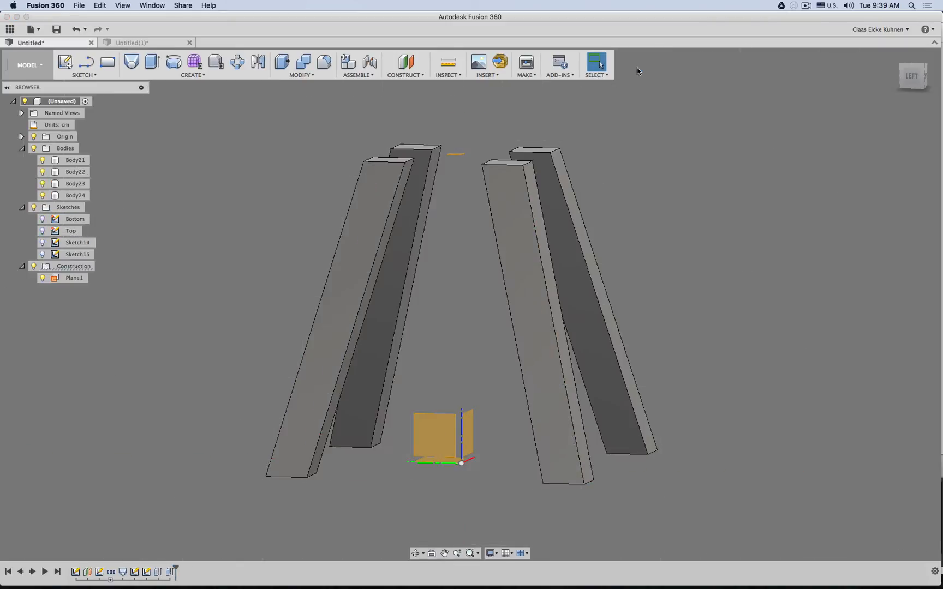
pyautogui.click(912, 81)
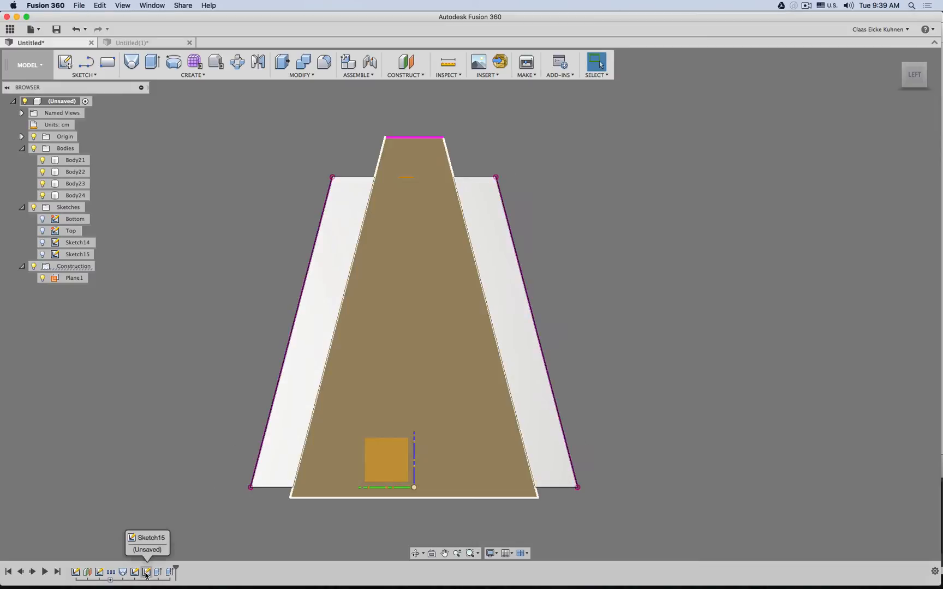
pyautogui.doubleClick(147, 572)
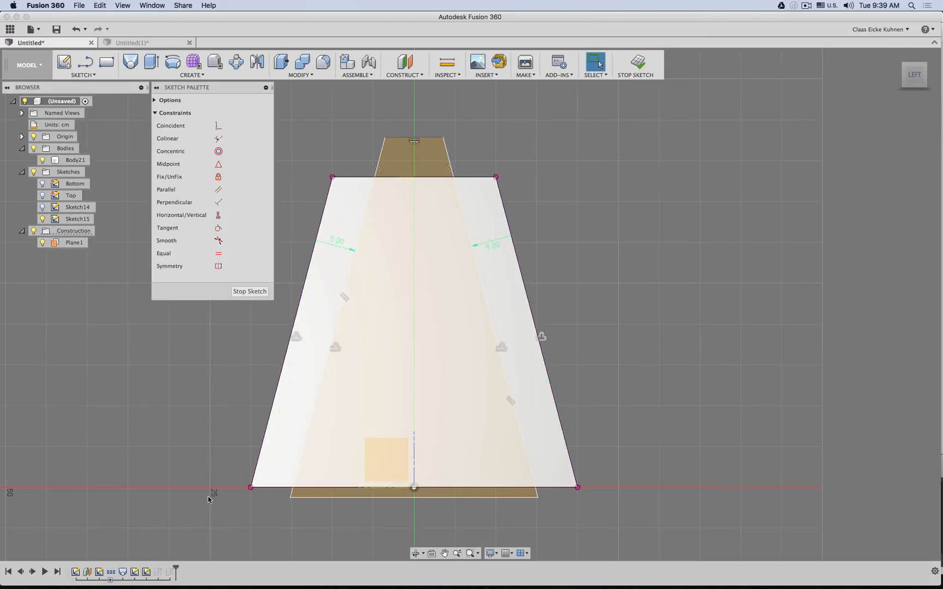
pyautogui.click(628, 66)
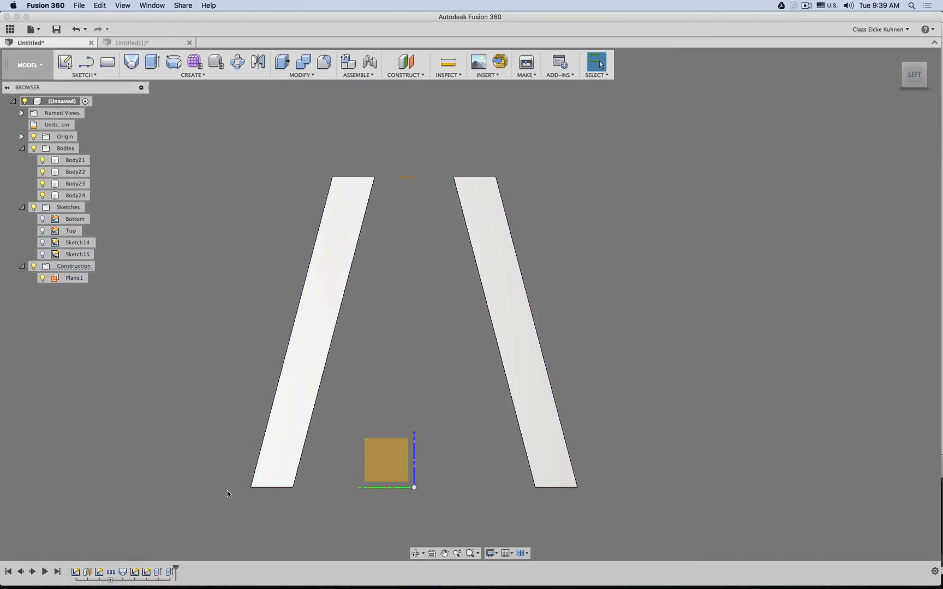
pyautogui.doubleClick(133, 574)
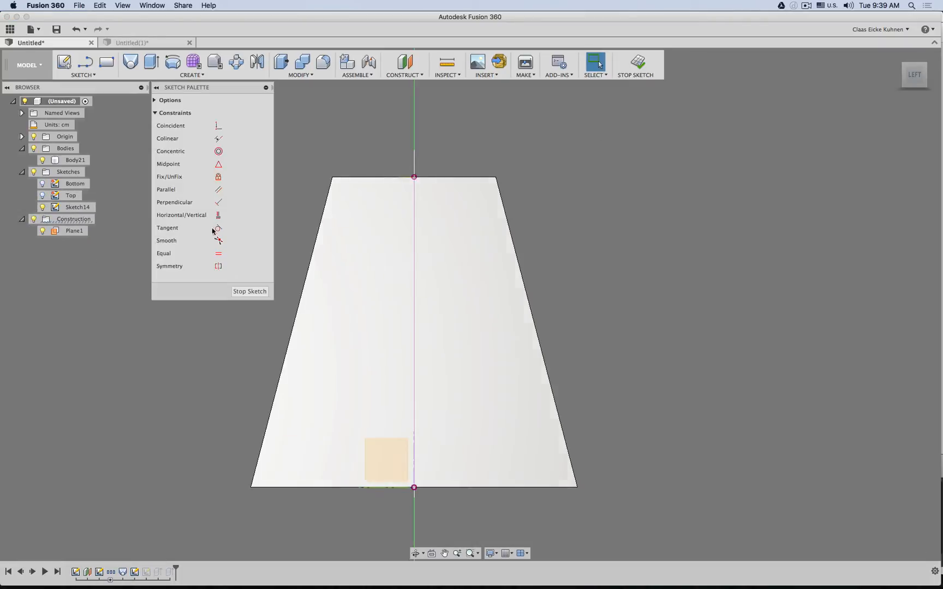
pyautogui.click(935, 75)
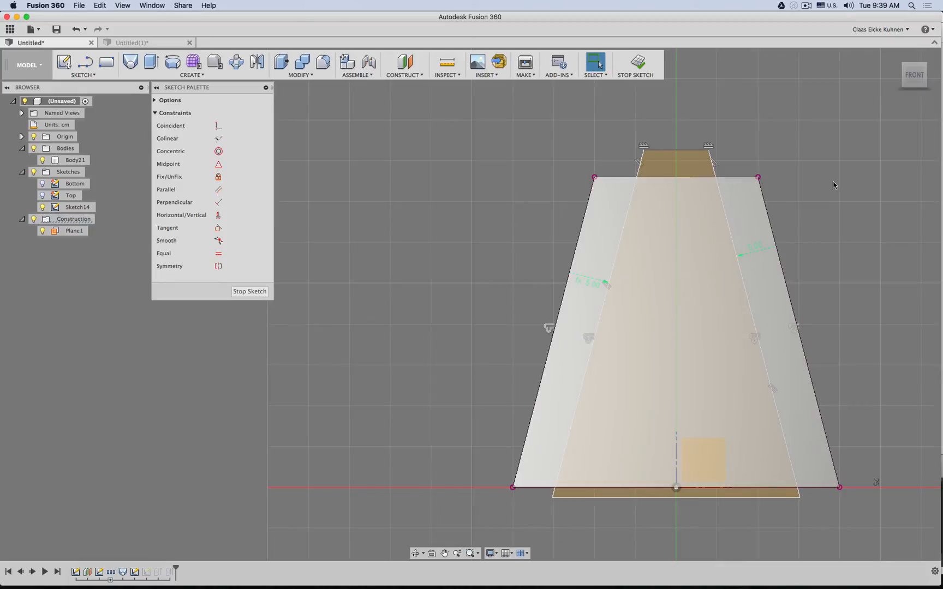
pyautogui.click(637, 63)
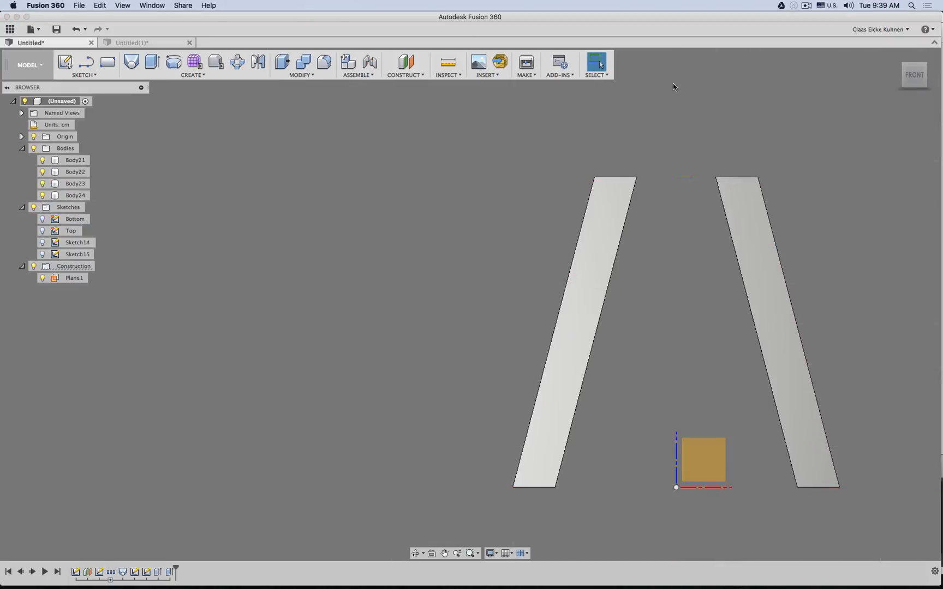
pyautogui.click(785, 297)
pyautogui.click(717, 321)
pyautogui.keyDown('shift'); pyautogui.moveTo(818, 228); pyautogui.dragTo(691, 235, button='middle'); pyautogui.keyUp('shift')
pyautogui.scroll(-4, 320, 272)
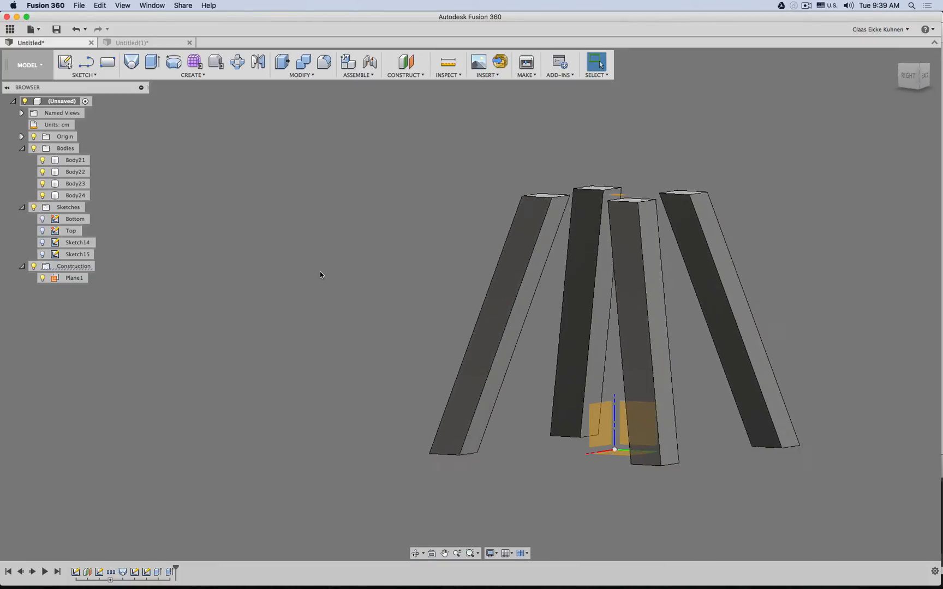
# Try a 60 cm offset for the top construction plane, check Sketch14 on the taller body, and undo the change.
pyautogui.doubleClick(88, 572)
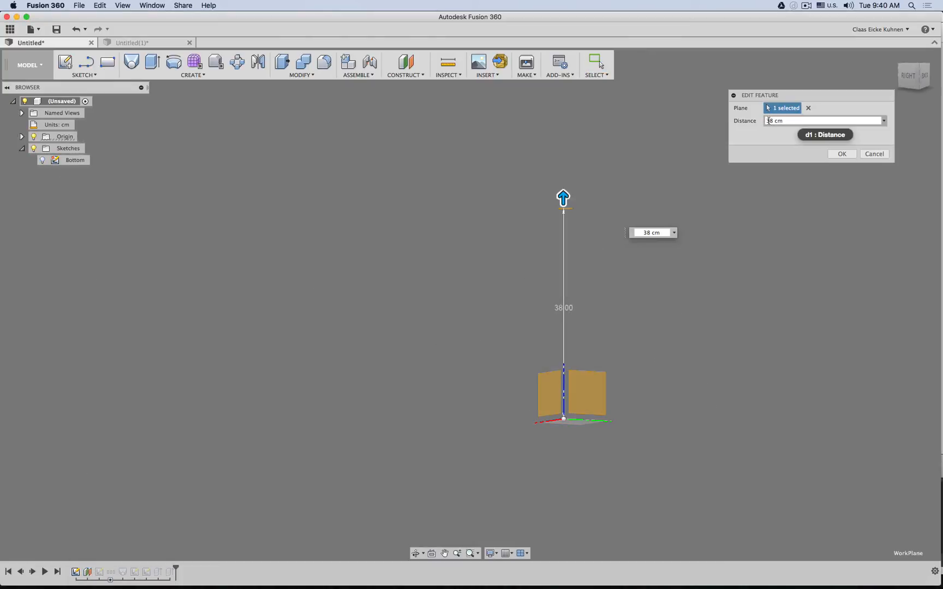
pyautogui.moveTo(773, 121); pyautogui.dragTo(751, 123)
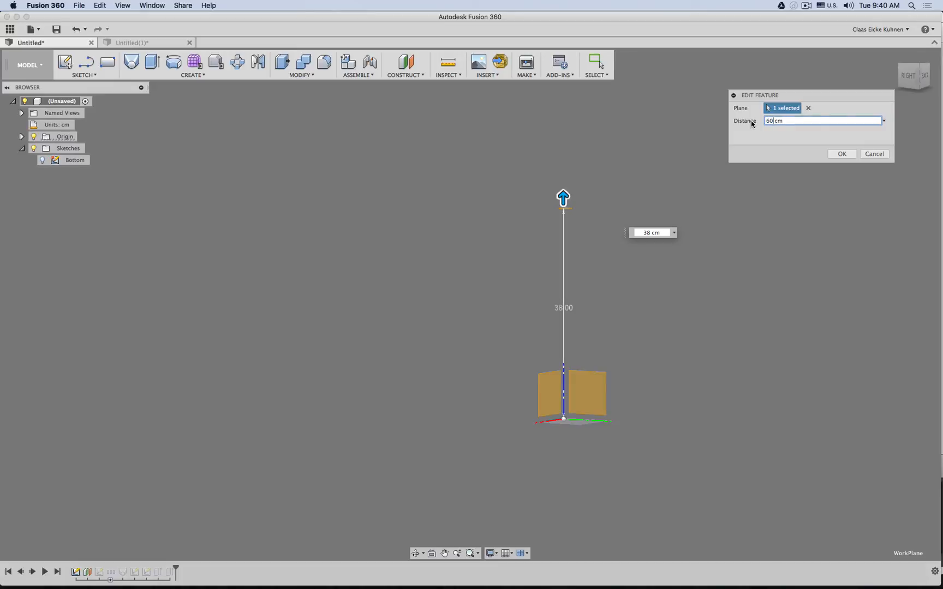
pyautogui.press('Return')
pyautogui.keyDown('shift'); pyautogui.moveTo(693, 158); pyautogui.dragTo(703, 245, button='middle'); pyautogui.keyUp('shift')
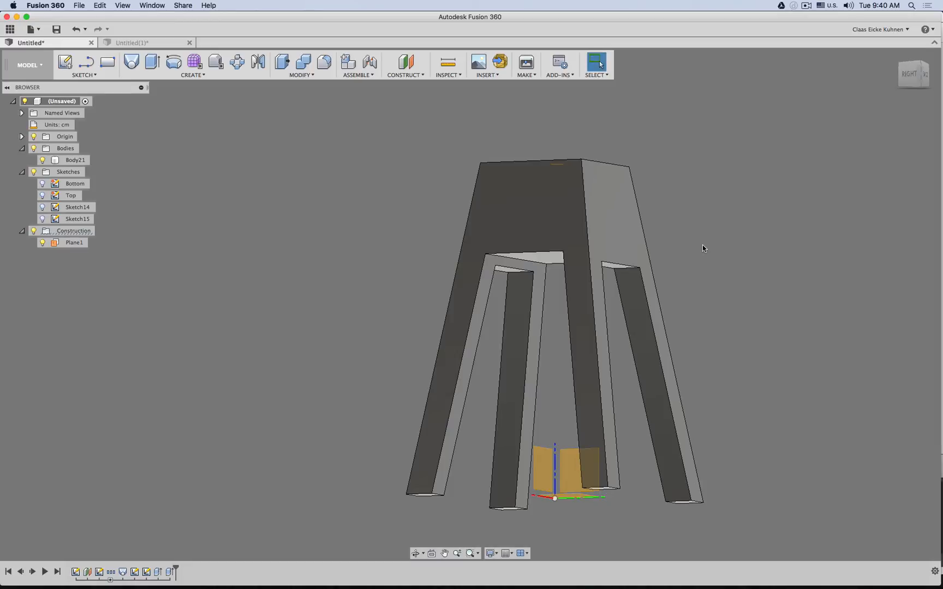
pyautogui.doubleClick(134, 572)
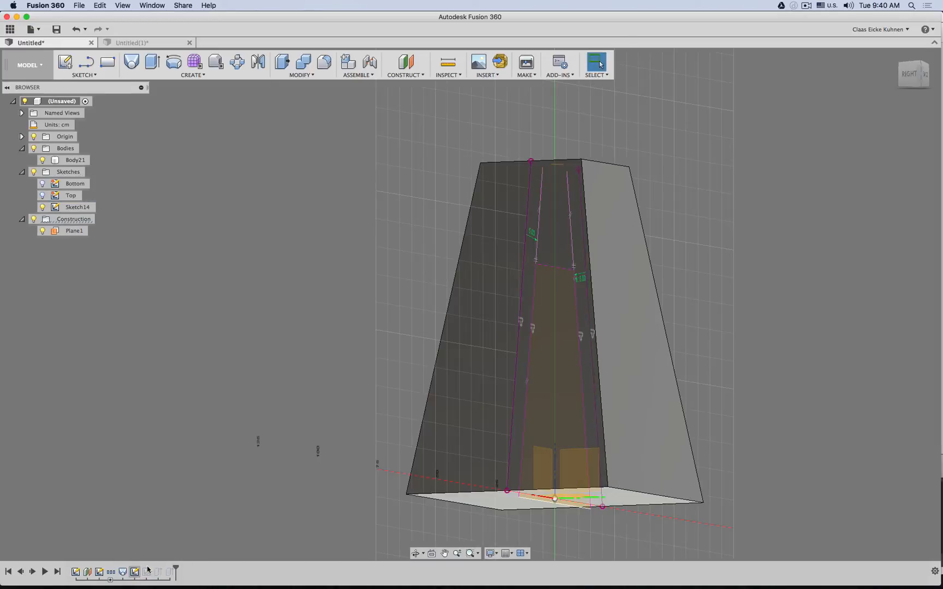
pyautogui.press('super+z')
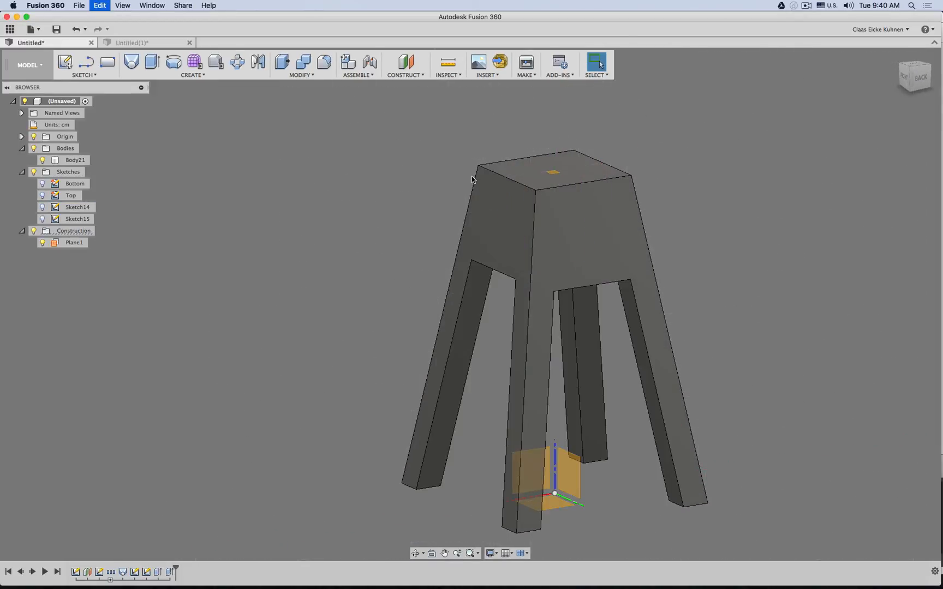
# Open Sketch14 for editing and hide the body to dimension the trapezoid.
pyautogui.doubleClick(134, 572)
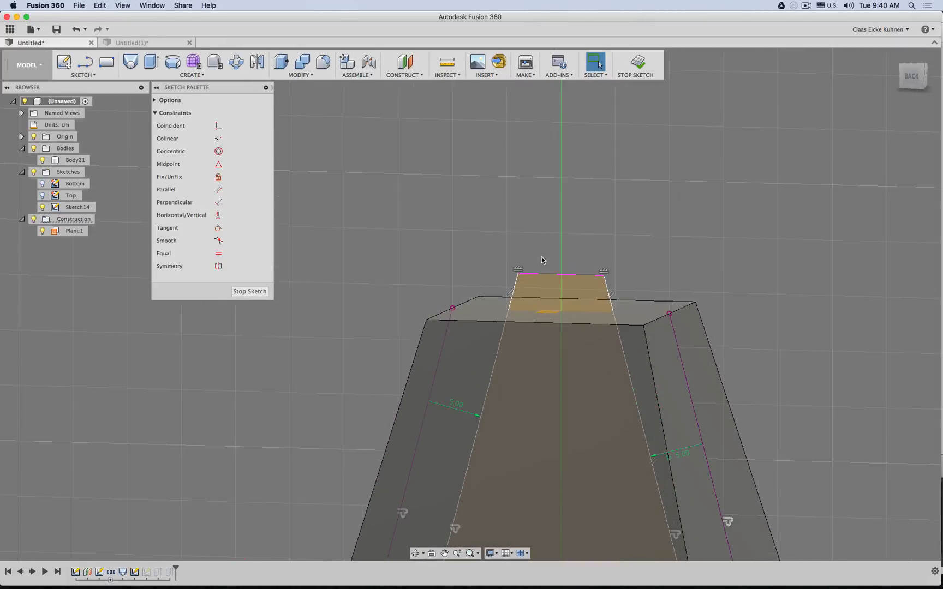
pyautogui.click(43, 159)
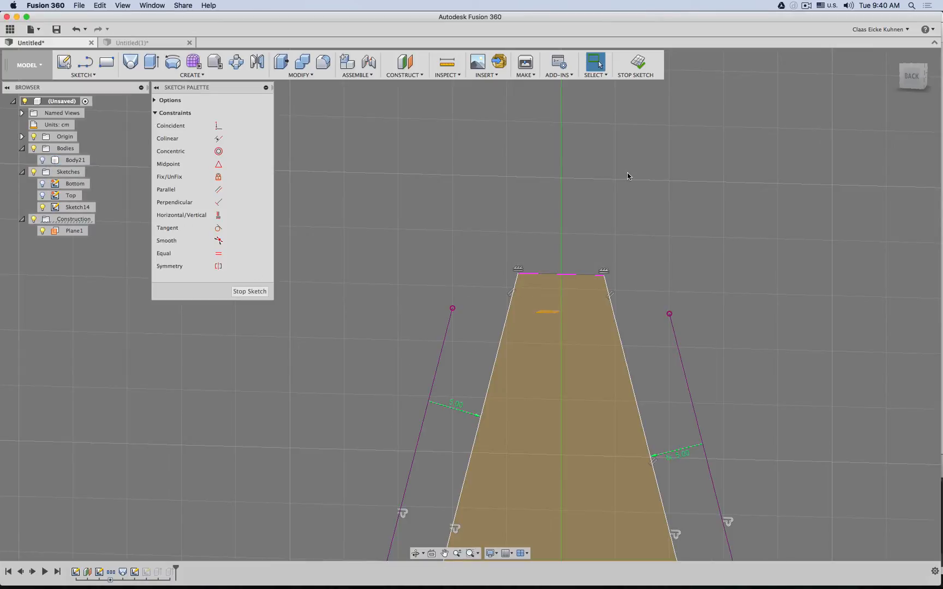
pyautogui.press('d')
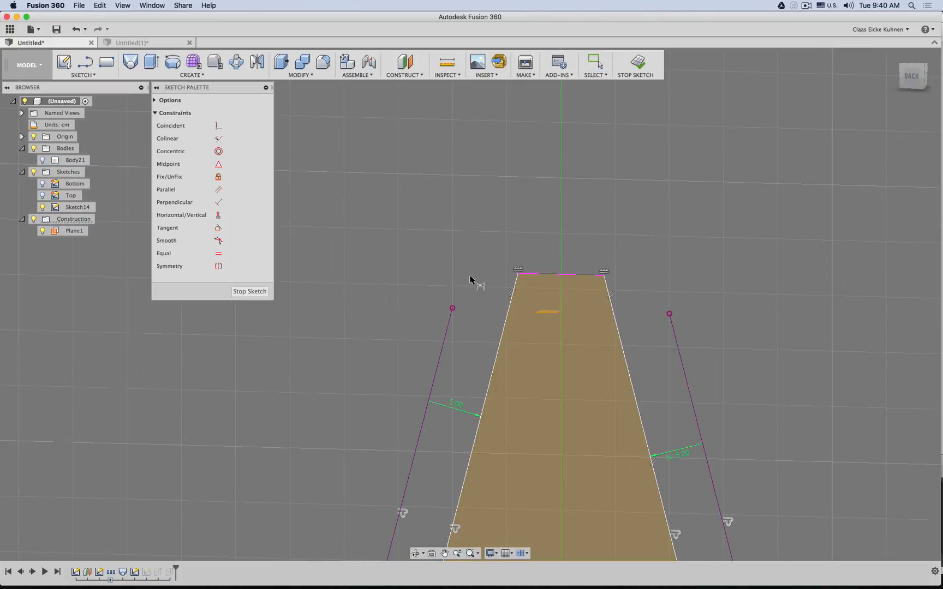
pyautogui.click(452, 309)
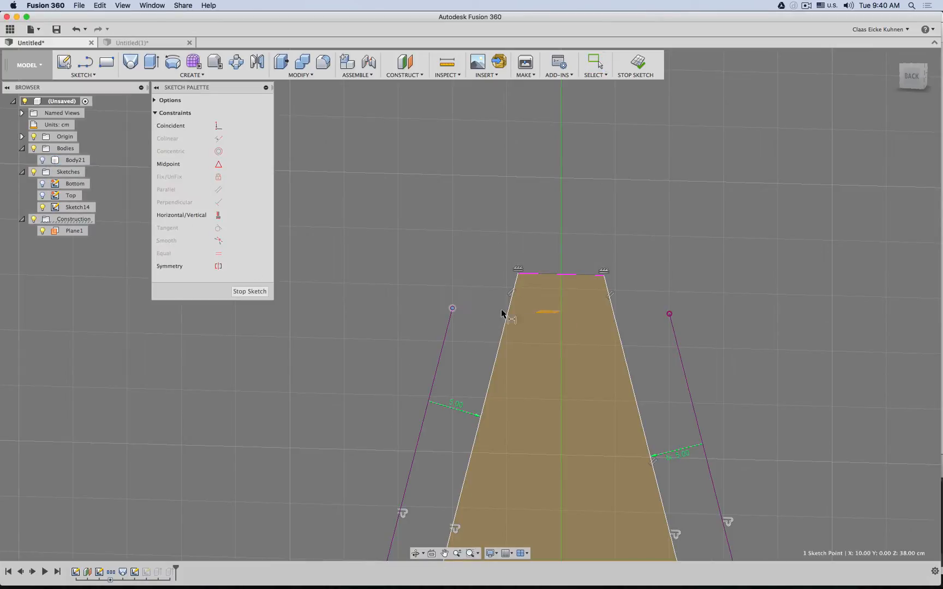
pyautogui.click(517, 274)
pyautogui.click(436, 239)
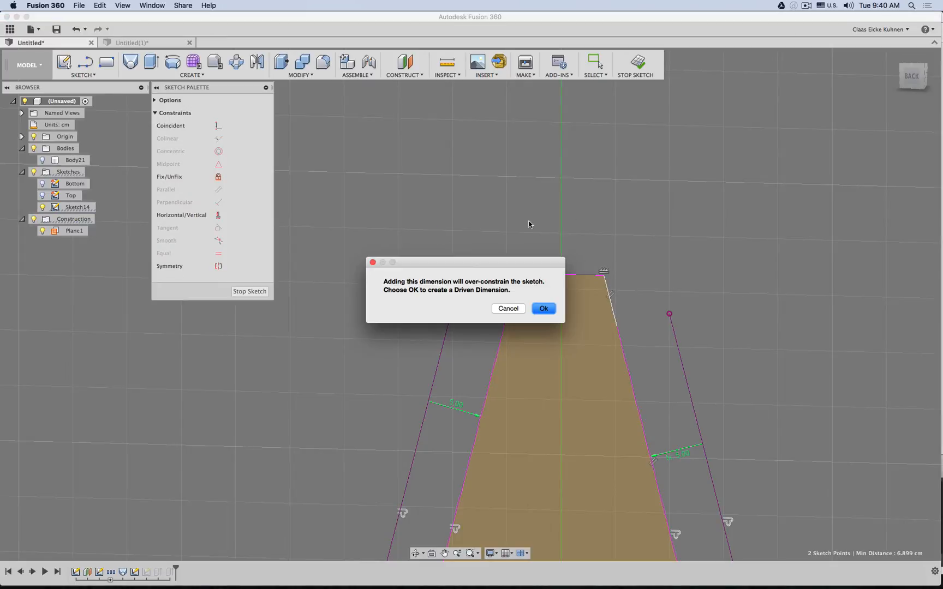
pyautogui.click(508, 309)
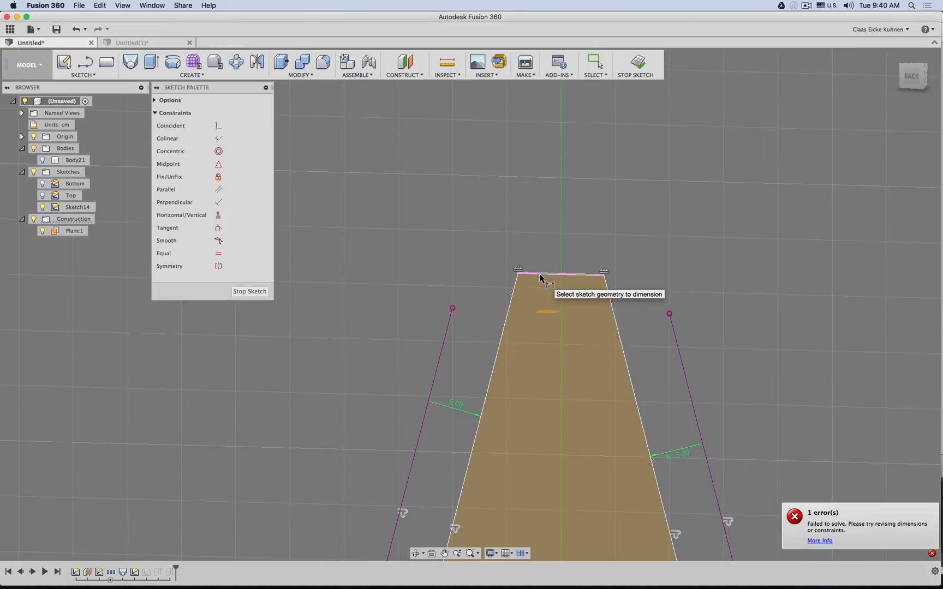
# Dimension the vertical distance between the trapezoid's top edge and the upper endpoint of the adjacent projected side line.
pyautogui.click(540, 274)
pyautogui.click(452, 310)
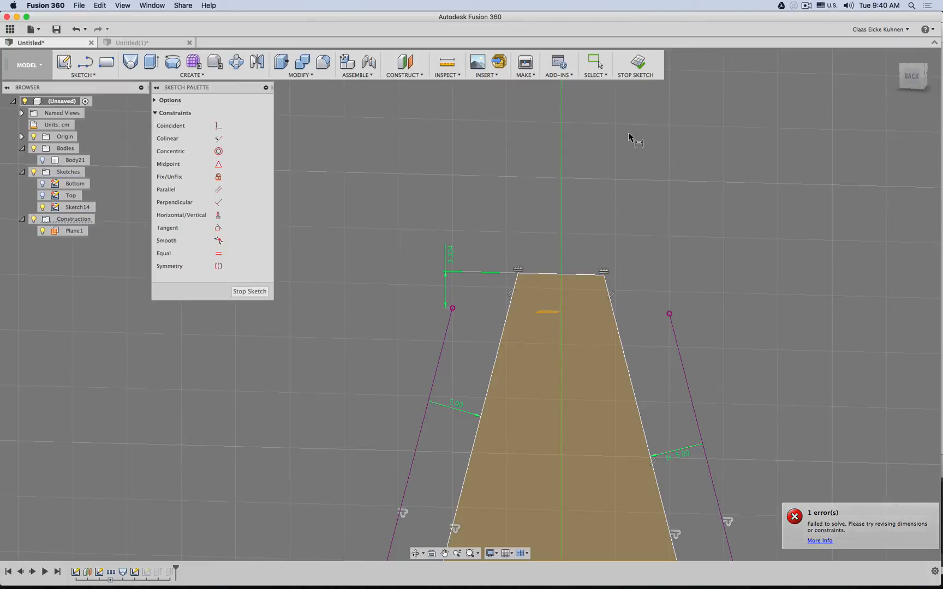
pyautogui.scroll(-5, 657, 219)
pyautogui.moveTo(611, 417); pyautogui.dragTo(650, 334, button='middle')
pyautogui.scroll(4, 649, 332)
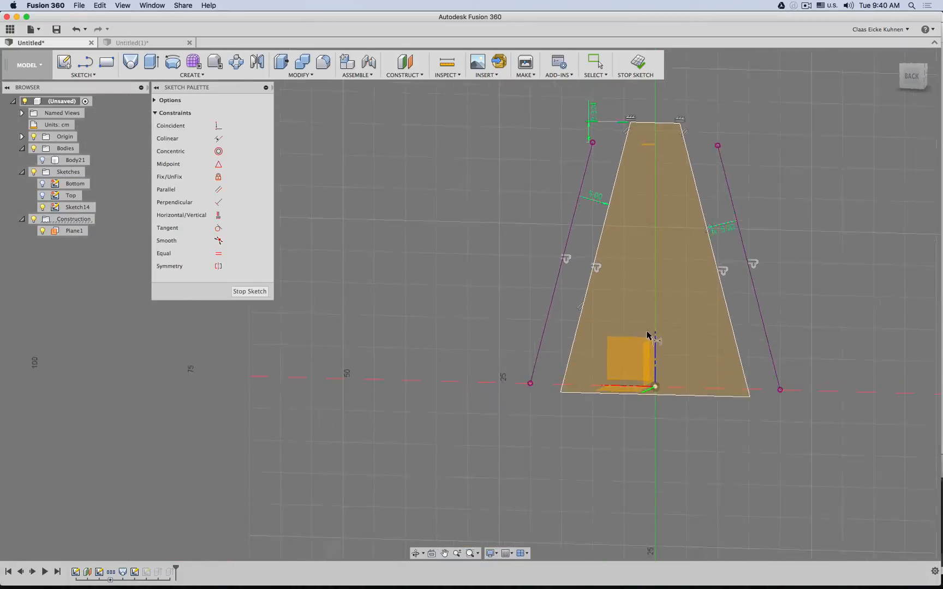
pyautogui.click(502, 398)
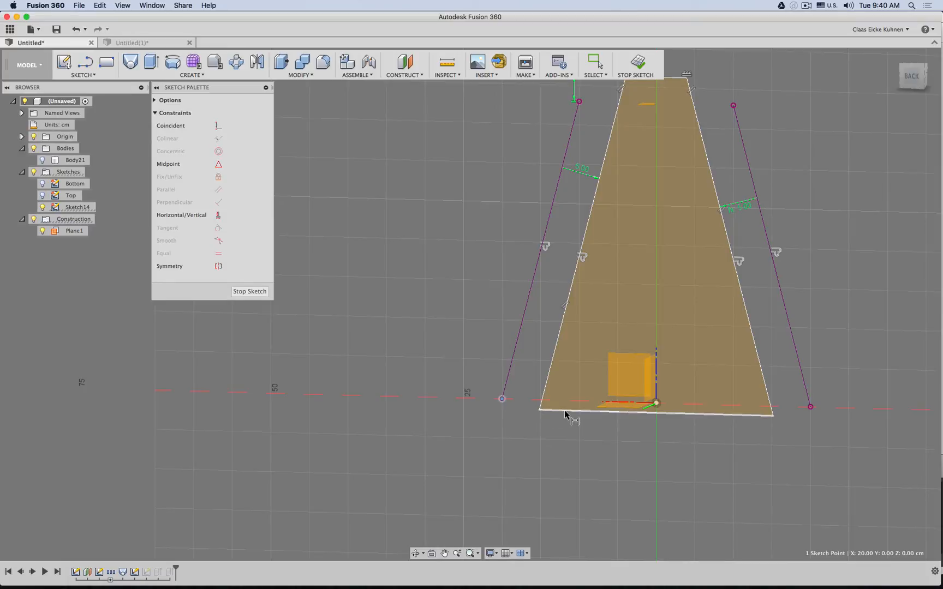
pyautogui.click(566, 415)
pyautogui.click(473, 432)
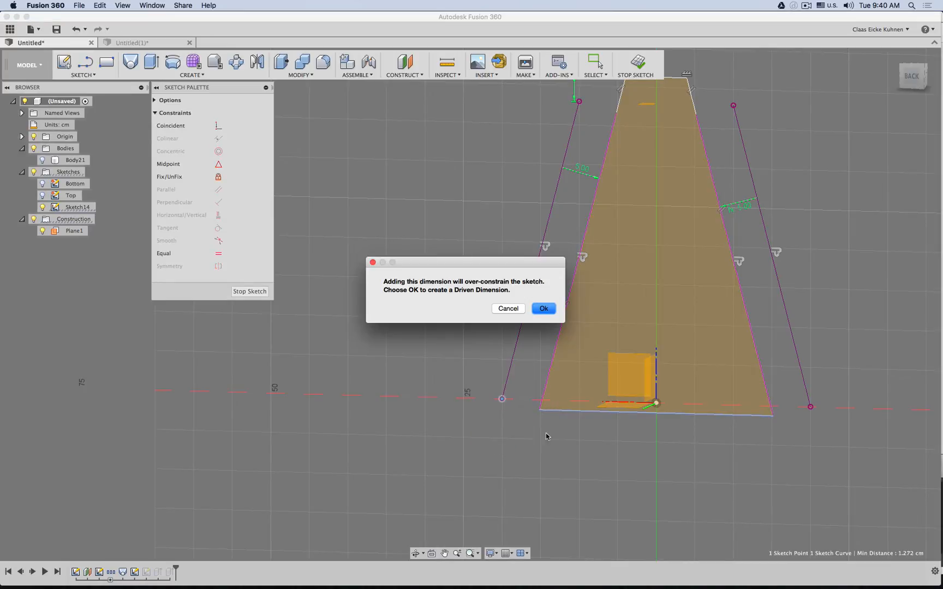
pyautogui.click(504, 309)
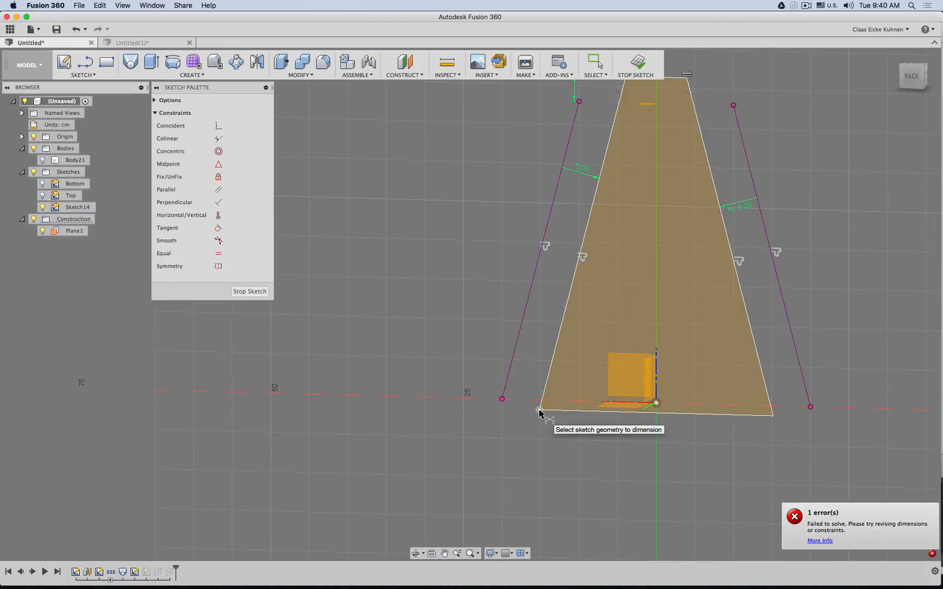
# Set the vertical dimension above the projected line's upper endpoint to 4 cm and finish Sketch14.
pyautogui.moveTo(494, 178); pyautogui.dragTo(417, 320, button='middle')
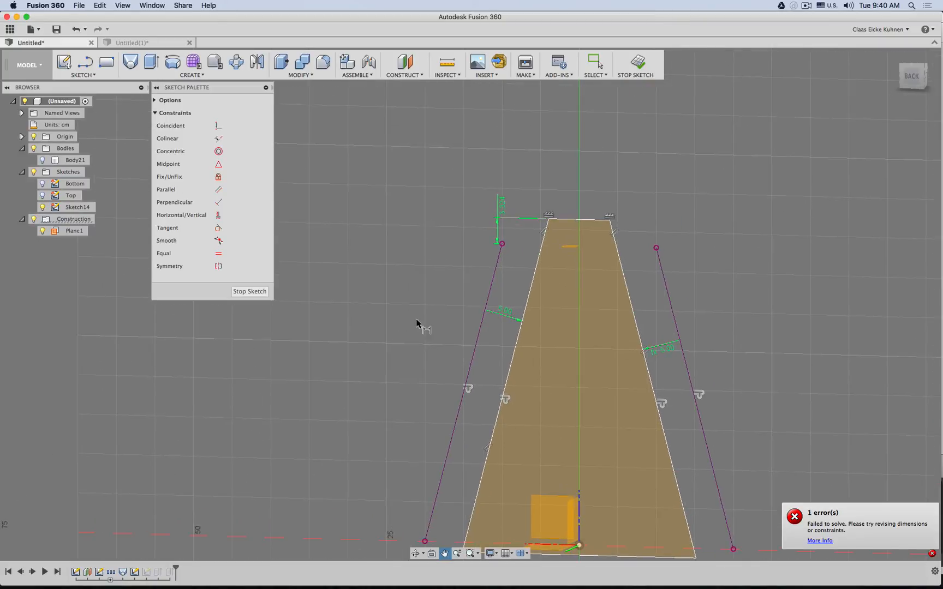
pyautogui.doubleClick(500, 208)
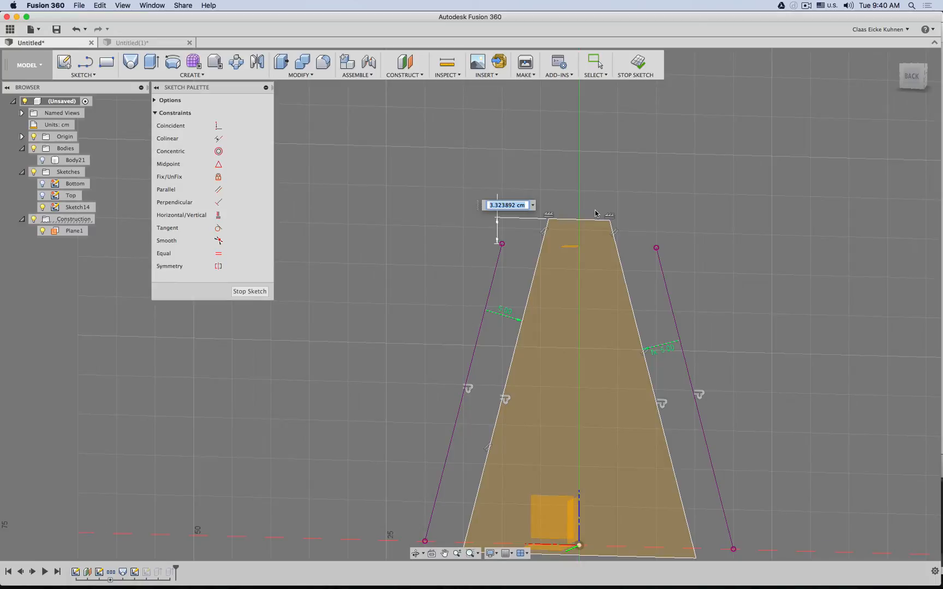
pyautogui.write('4')
pyautogui.press('Return')
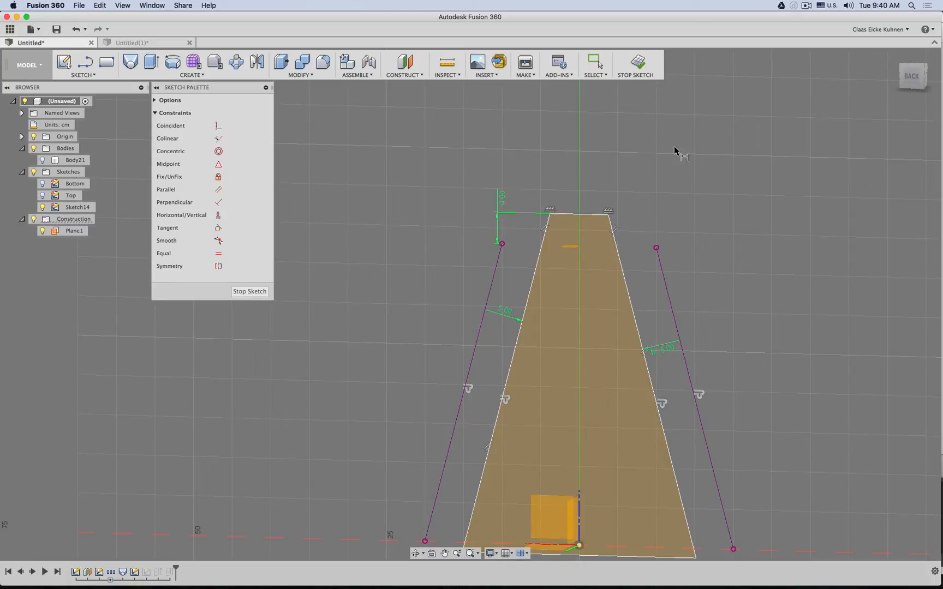
pyautogui.click(638, 71)
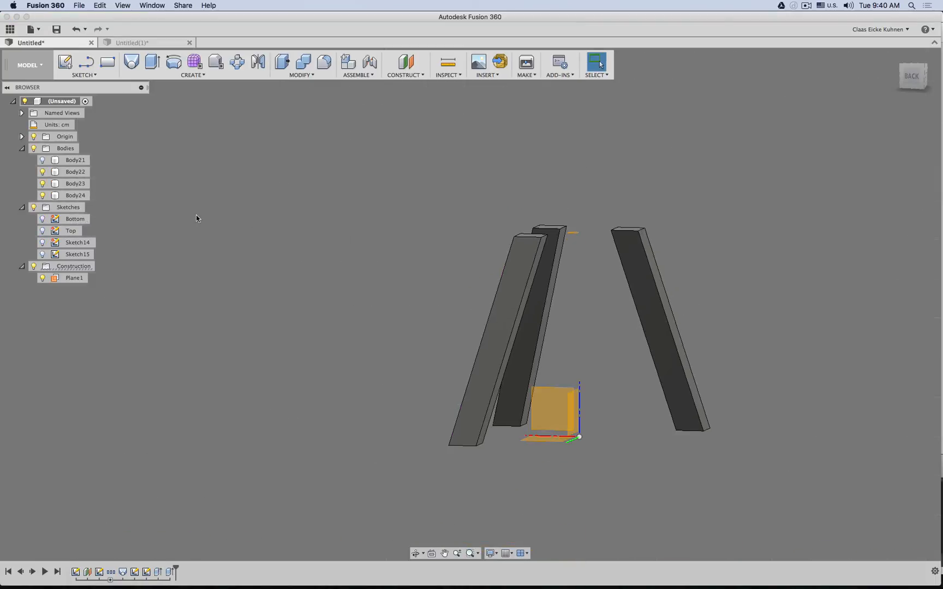
# In Sketch15, dimension the trapezoid's top corner 4 cm above the adjacent projected line's upper endpoint and finish the sketch.
pyautogui.doubleClick(85, 254)
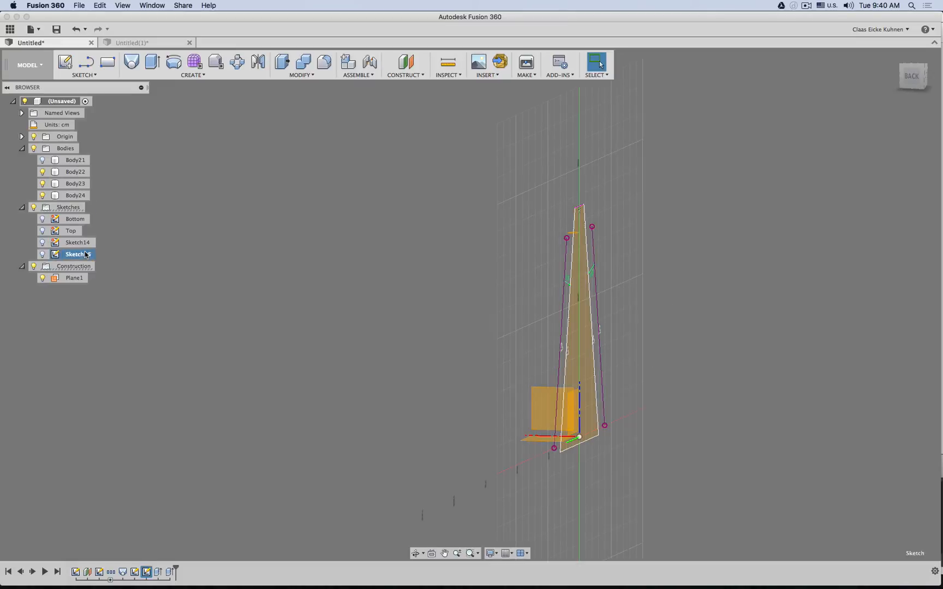
pyautogui.scroll(3, 563, 185)
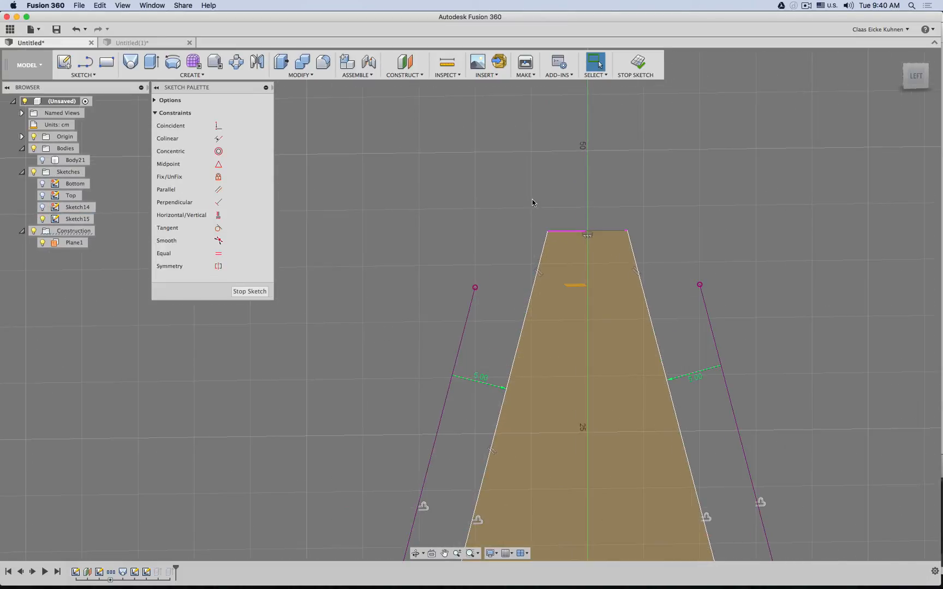
pyautogui.click(548, 228)
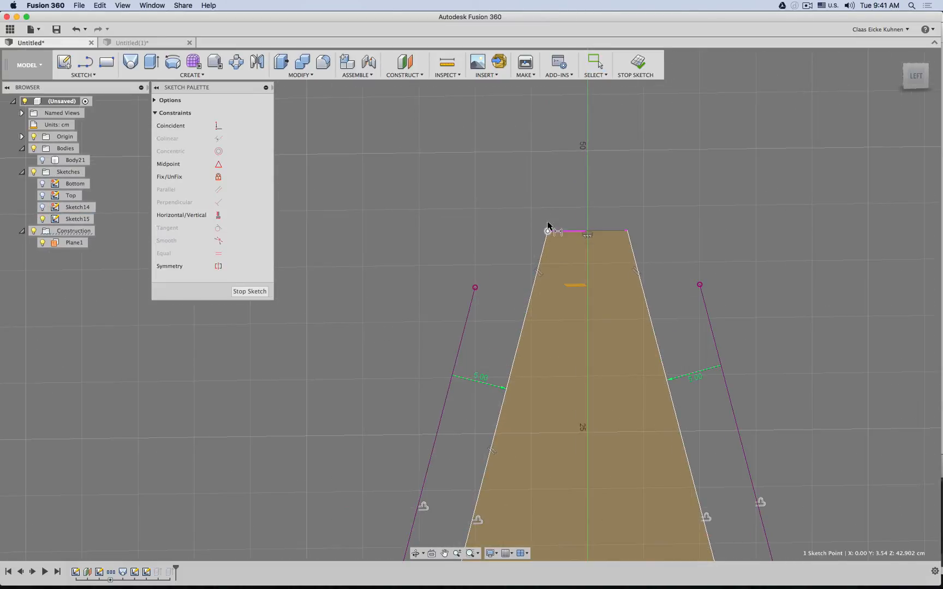
pyautogui.click(474, 287)
pyautogui.click(442, 253)
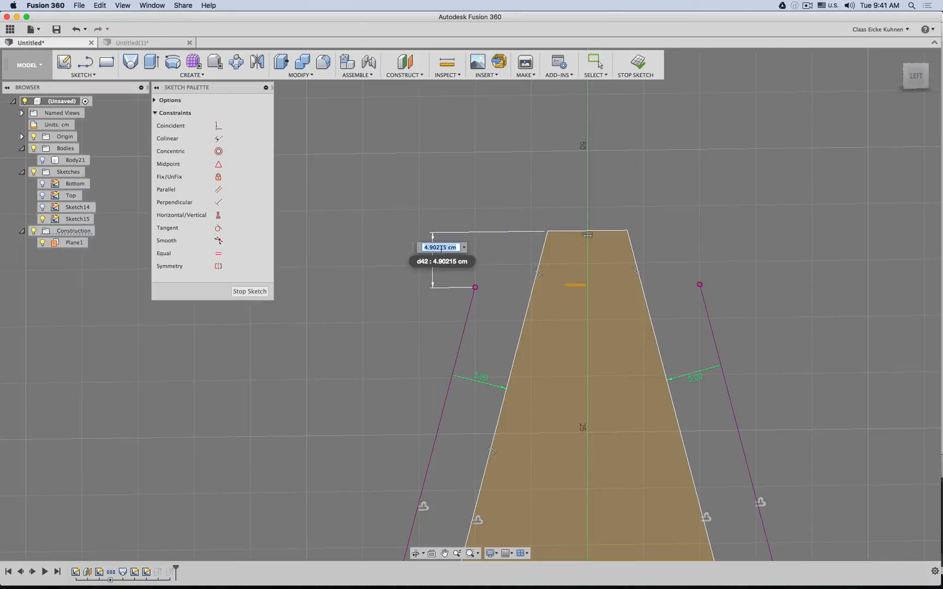
pyautogui.write('4')
pyautogui.press('Return')
pyautogui.click(639, 63)
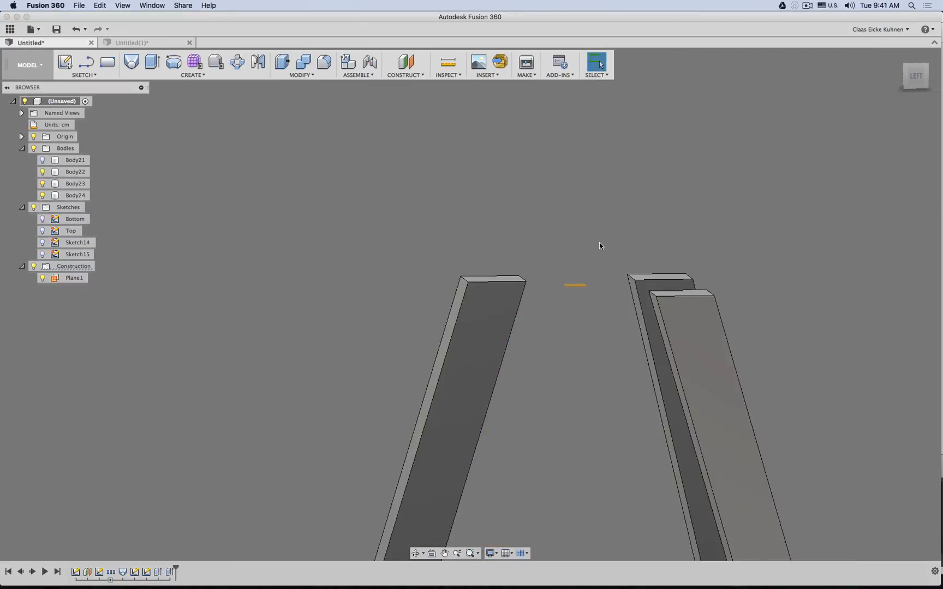
pyautogui.keyDown('shift'); pyautogui.moveTo(271, 311); pyautogui.dragTo(288, 324, button='middle'); pyautogui.keyUp('shift')
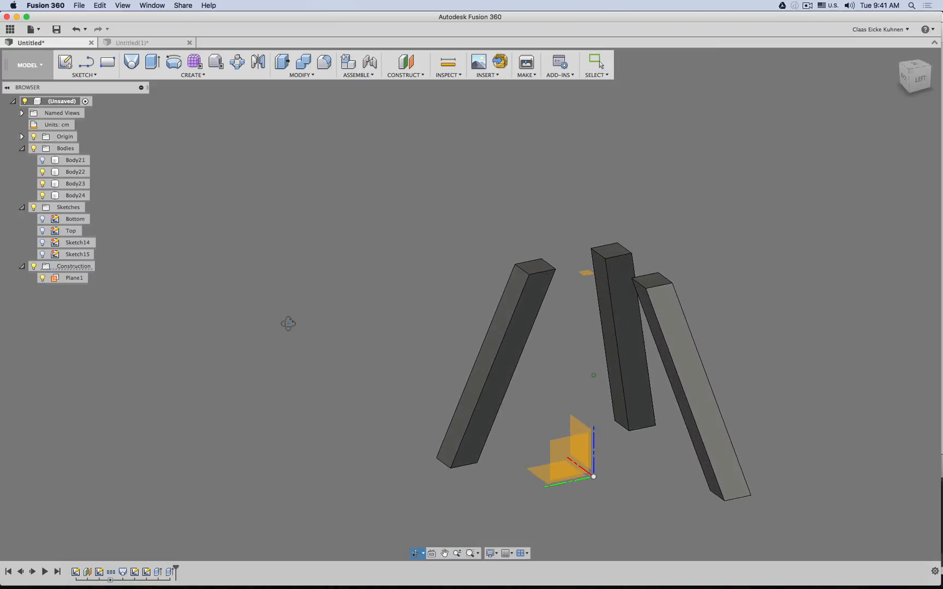
# Show Body21 and set the offset distance of Plane1 to 50 cm.
pyautogui.click(43, 160)
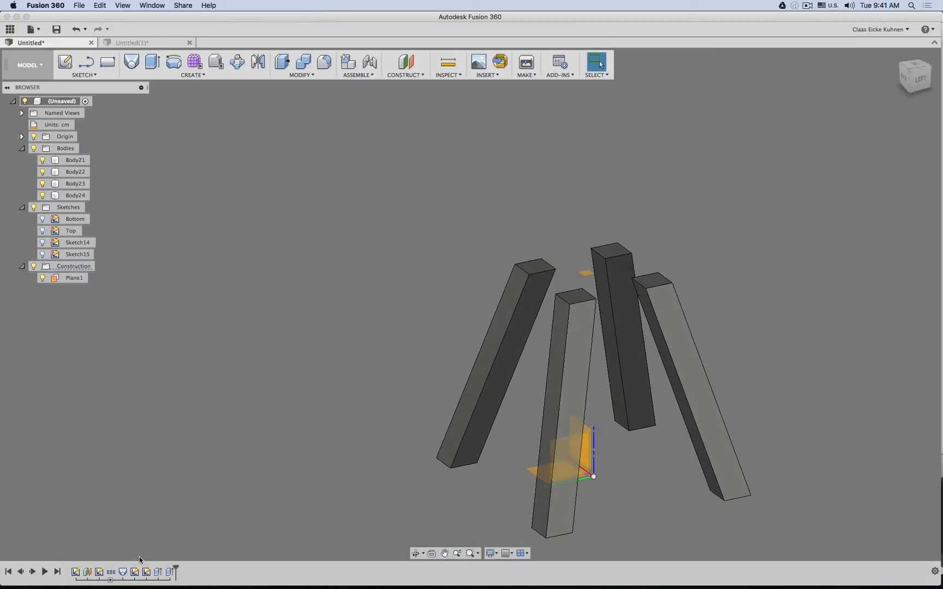
pyautogui.doubleClick(99, 573)
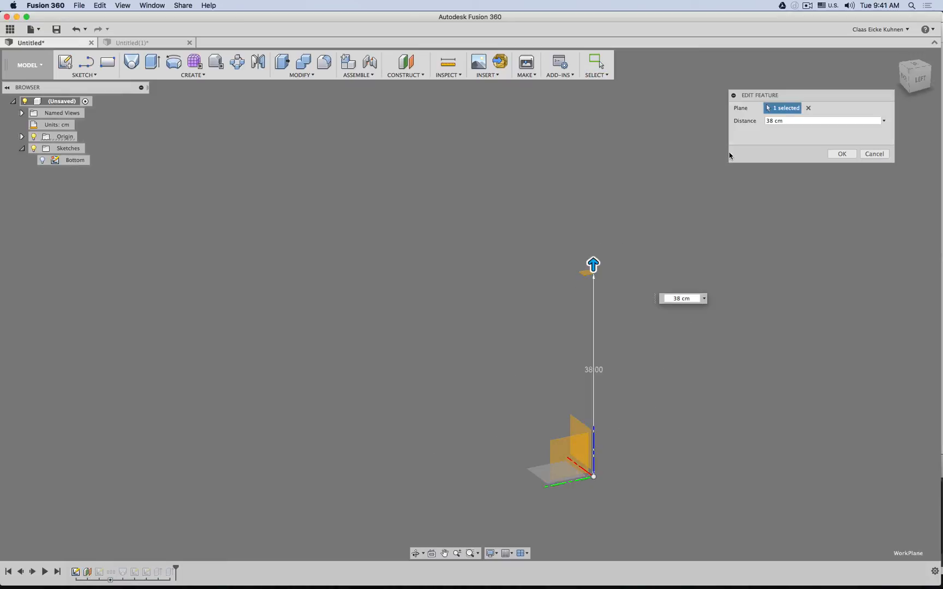
pyautogui.moveTo(773, 122); pyautogui.dragTo(753, 124)
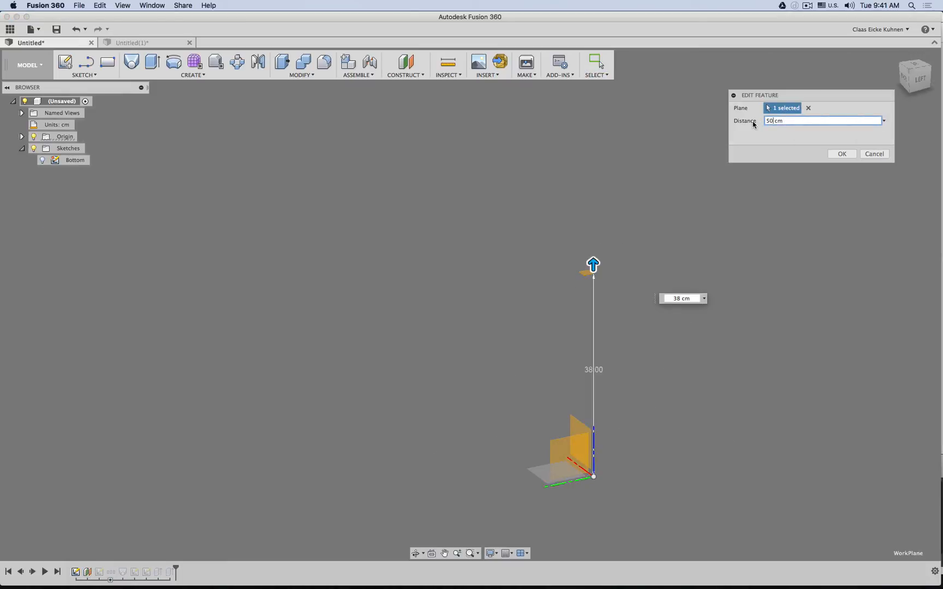
pyautogui.write('50')
pyautogui.press('Return')
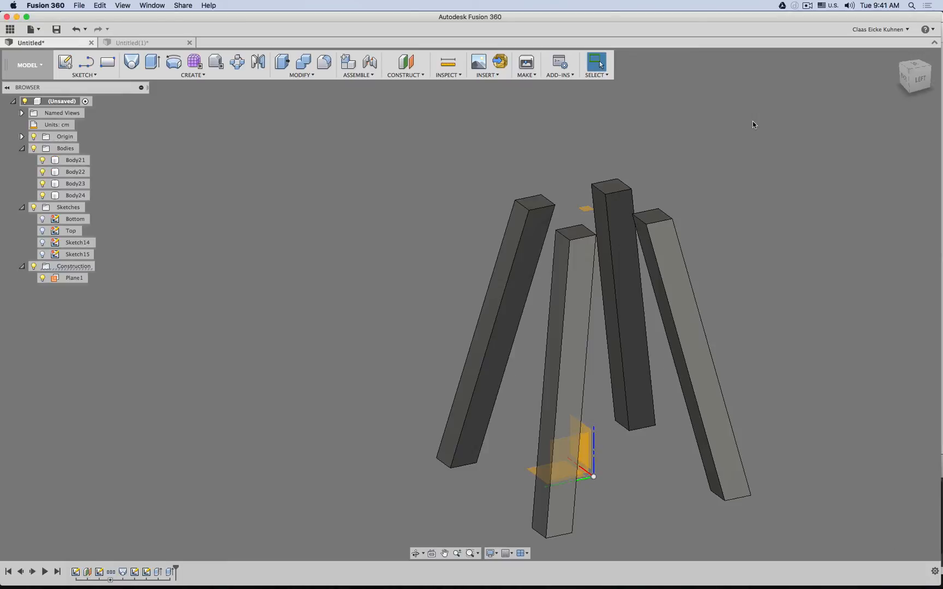
# Show Sketch14 and Sketch15 and set the Plane1 offset distance to 70 cm to test how the legs follow.
pyautogui.click(42, 254)
pyautogui.click(42, 242)
pyautogui.keyDown('shift'); pyautogui.moveTo(210, 255); pyautogui.dragTo(195, 245, button='middle'); pyautogui.keyUp('shift')
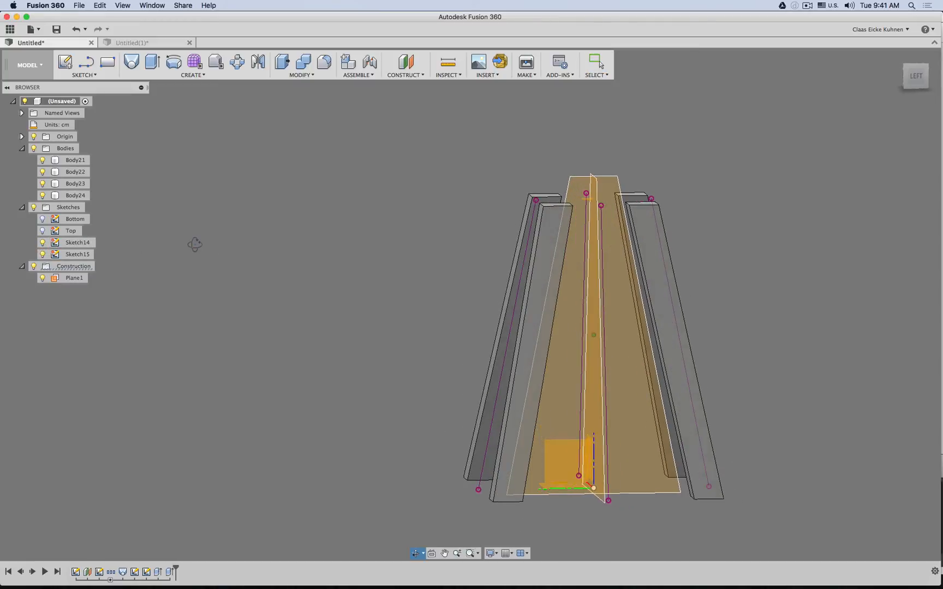
pyautogui.doubleClick(87, 573)
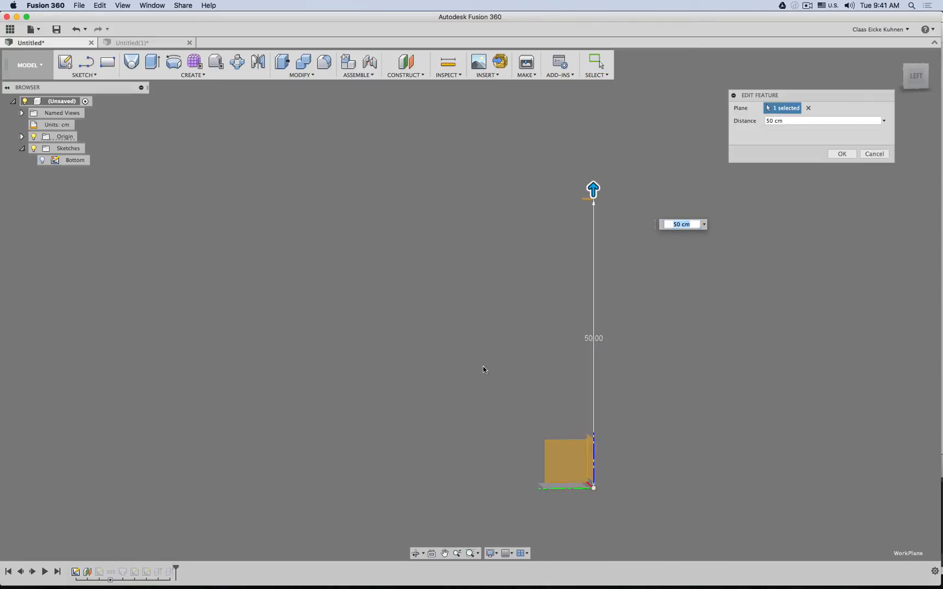
pyautogui.doubleClick(772, 120)
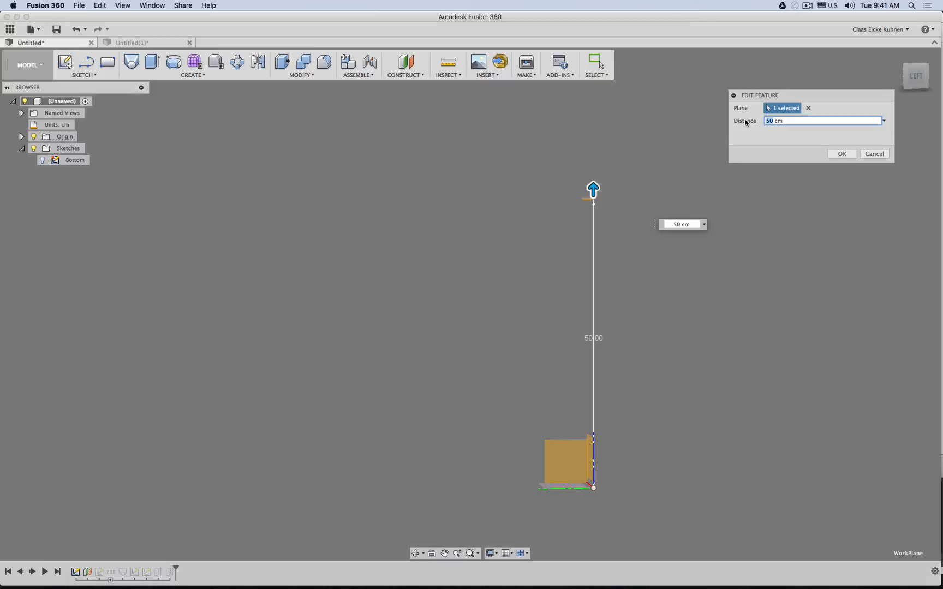
pyautogui.write('70')
pyautogui.press('Return')
pyautogui.moveTo(707, 134); pyautogui.dragTo(688, 156, button='middle')
pyautogui.keyDown('shift'); pyautogui.moveTo(368, 295); pyautogui.dragTo(316, 323, button='middle'); pyautogui.keyUp('shift')
# Reduce the Plane1 offset distance to shorten the legs, and hide Sketch14 and Sketch15.
pyautogui.doubleClick(87, 571)
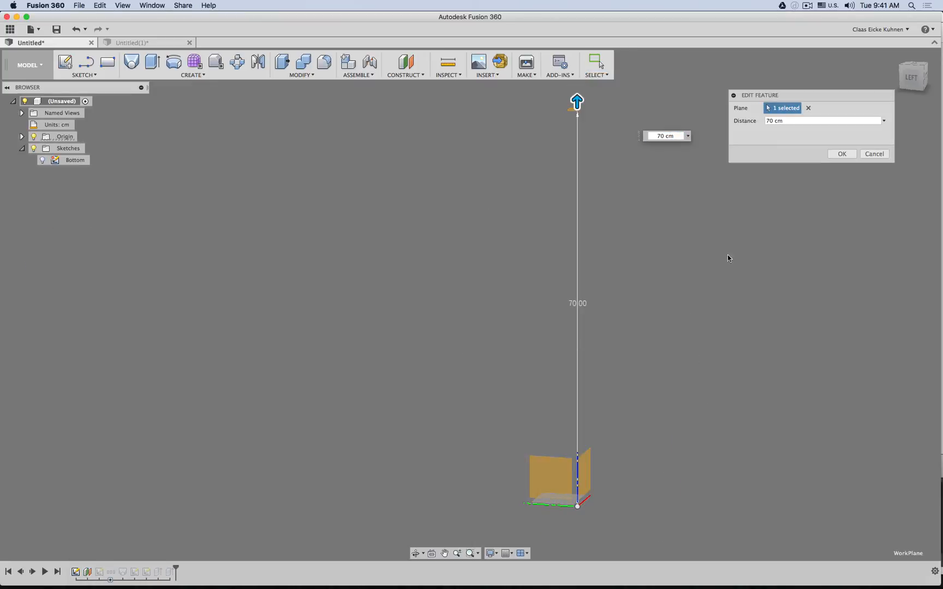
pyautogui.click(772, 120)
pyautogui.doubleClick(773, 120)
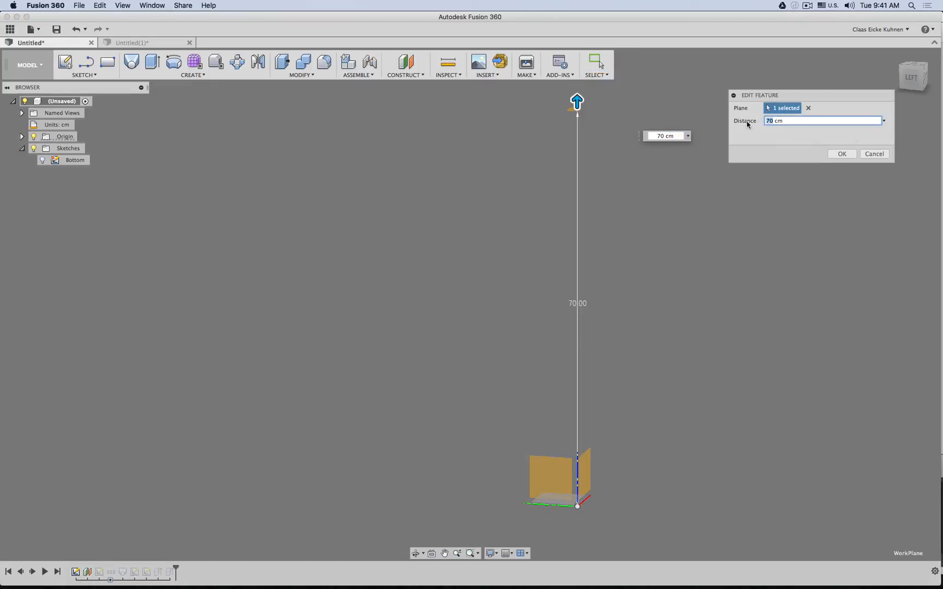
pyautogui.press('Return')
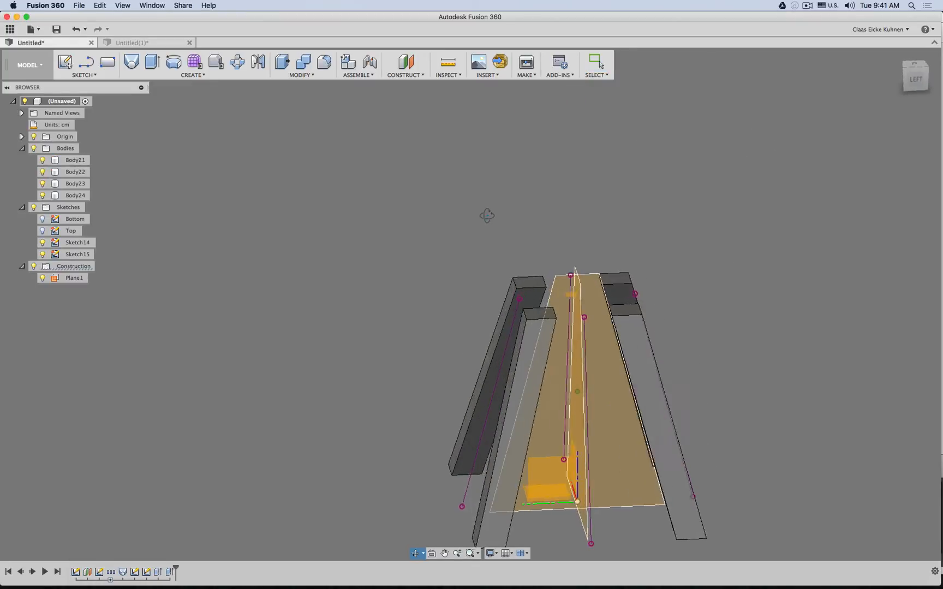
pyautogui.click(43, 242)
pyautogui.click(44, 254)
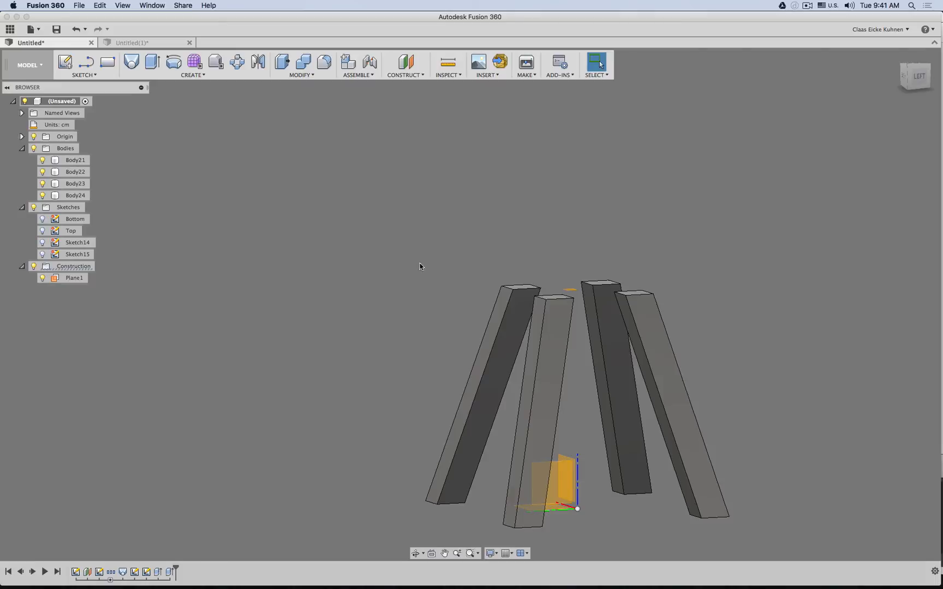
pyautogui.keyDown('shift'); pyautogui.moveTo(423, 265); pyautogui.dragTo(458, 265, button='middle'); pyautogui.keyUp('shift')
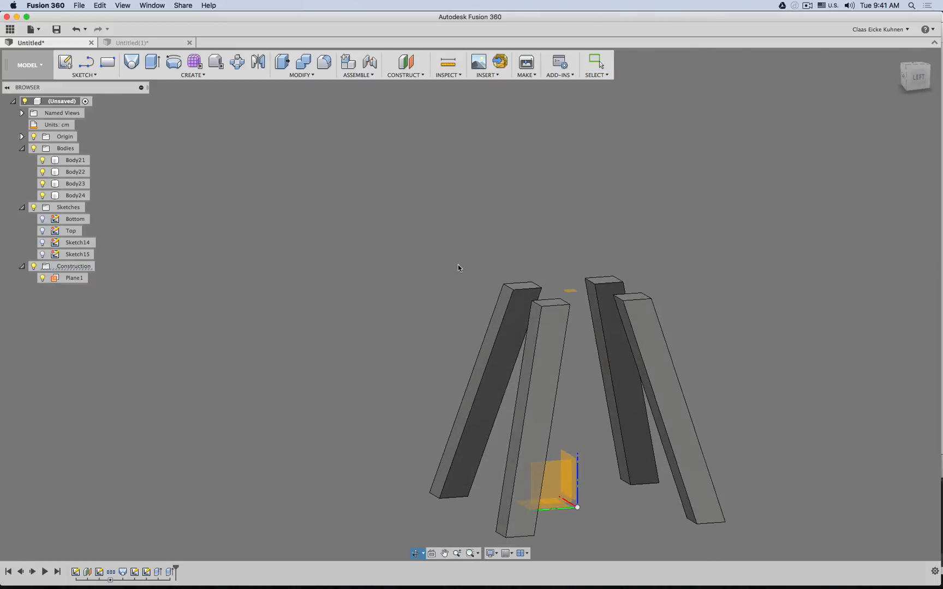
pyautogui.press('Escape')
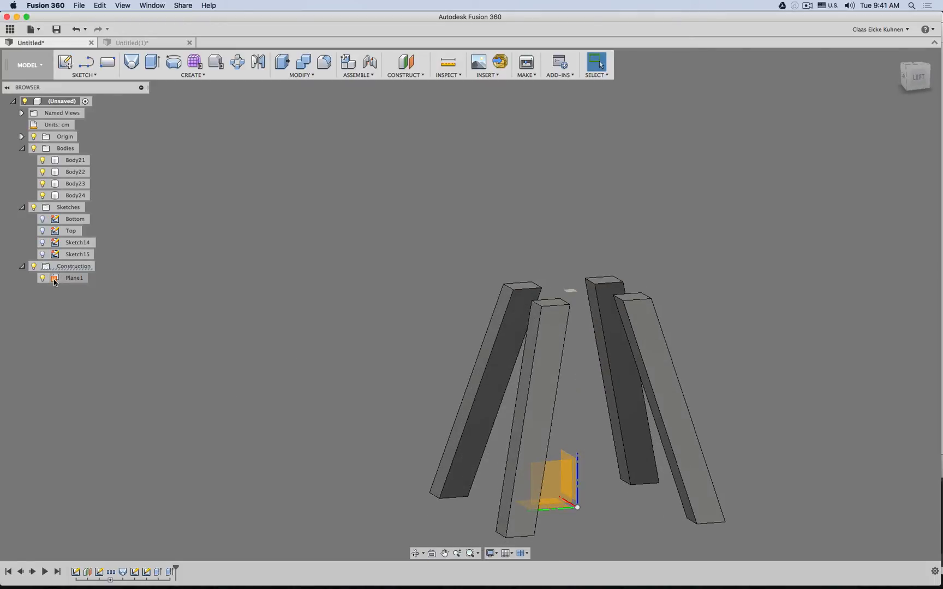
# Sketch a center diameter circle about 40 cm in diameter on Plane1, centered on the sketch origin, and finish the sketch.
pyautogui.click(65, 61)
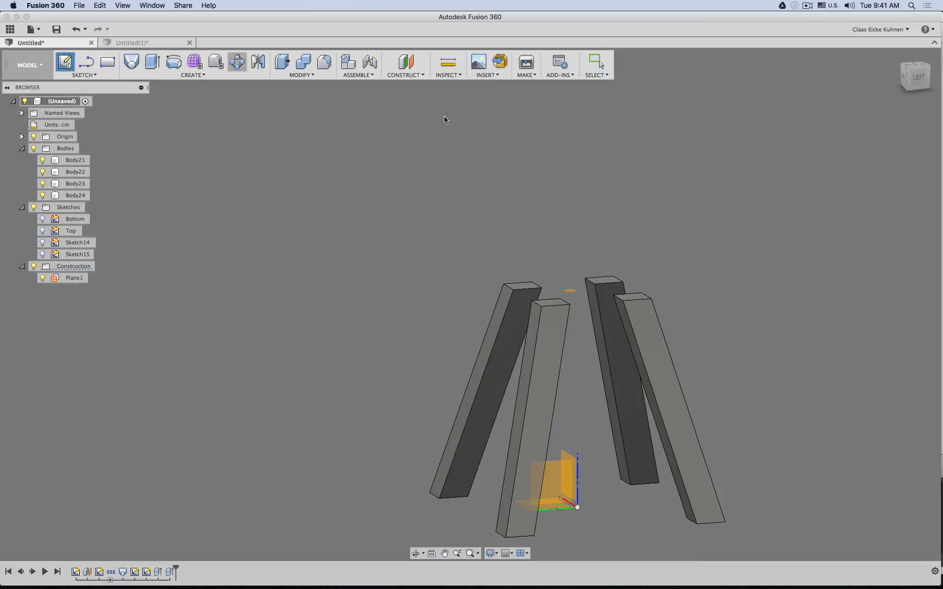
pyautogui.click(571, 293)
pyautogui.keyDown('shift'); pyautogui.moveTo(641, 233); pyautogui.dragTo(636, 246, button='middle'); pyautogui.keyUp('shift')
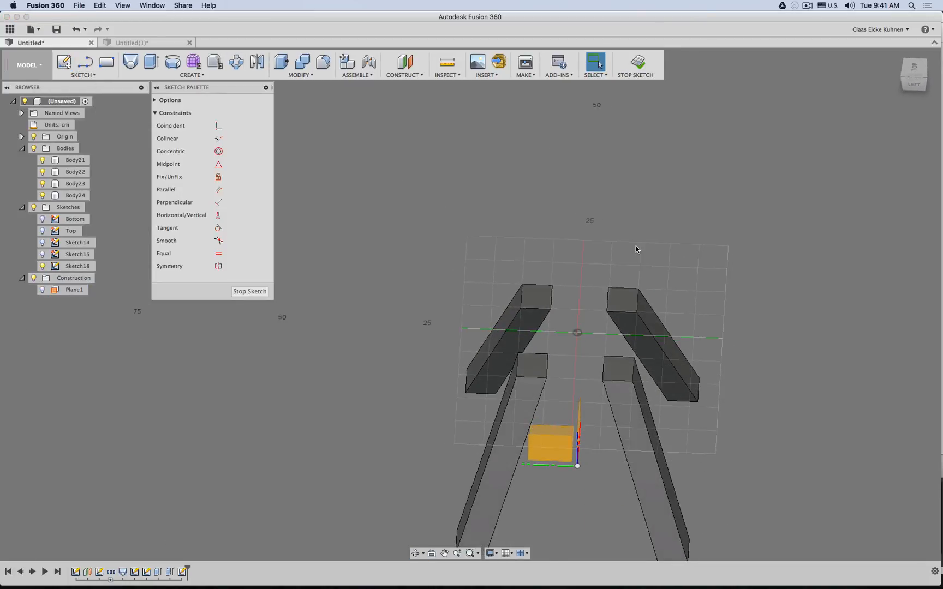
pyautogui.click(89, 75)
pyautogui.moveTo(91, 119)
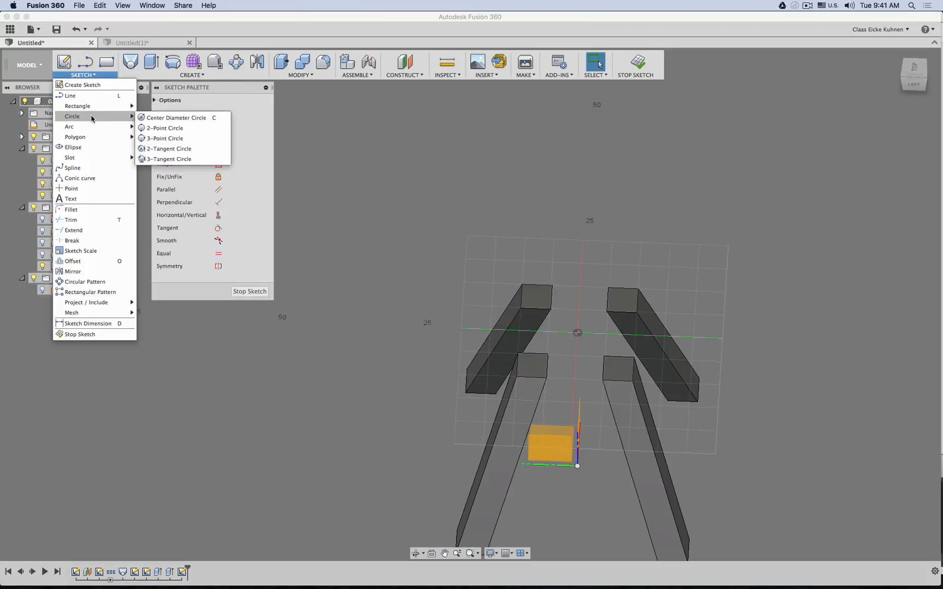
pyautogui.click(169, 119)
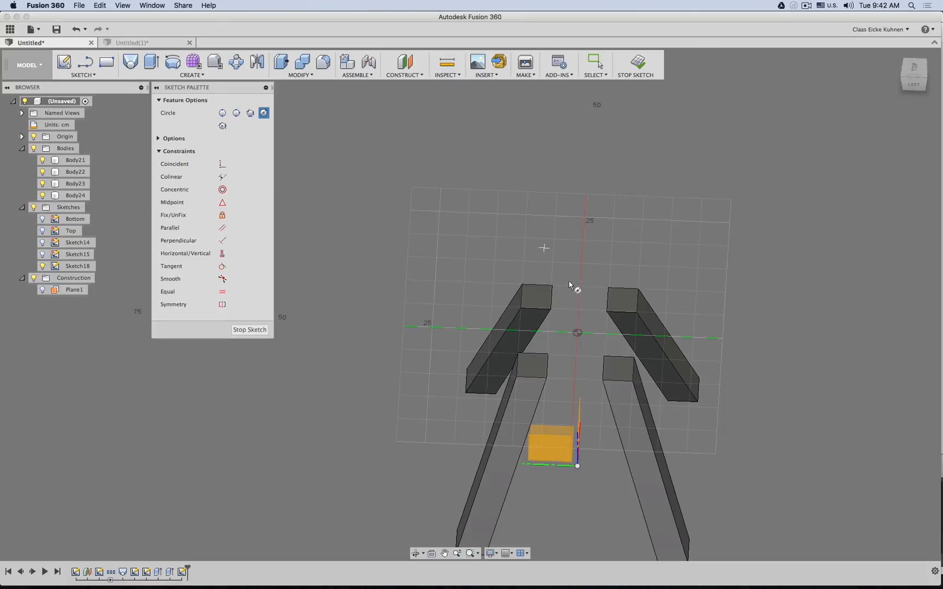
pyautogui.click(578, 333)
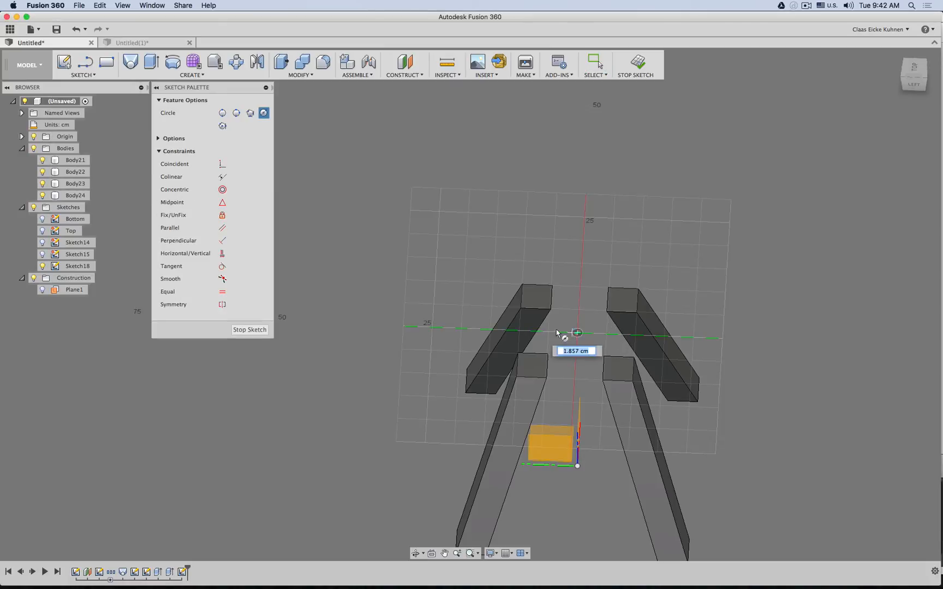
pyautogui.click(463, 329)
pyautogui.moveTo(673, 251)
pyautogui.keyDown('shift'); pyautogui.mouseDown(button='middle')
pyautogui.moveTo(671, 211)
pyautogui.moveTo(671, 225)
pyautogui.mouseUp(button='middle'); pyautogui.keyUp('shift')
pyautogui.click(638, 64)
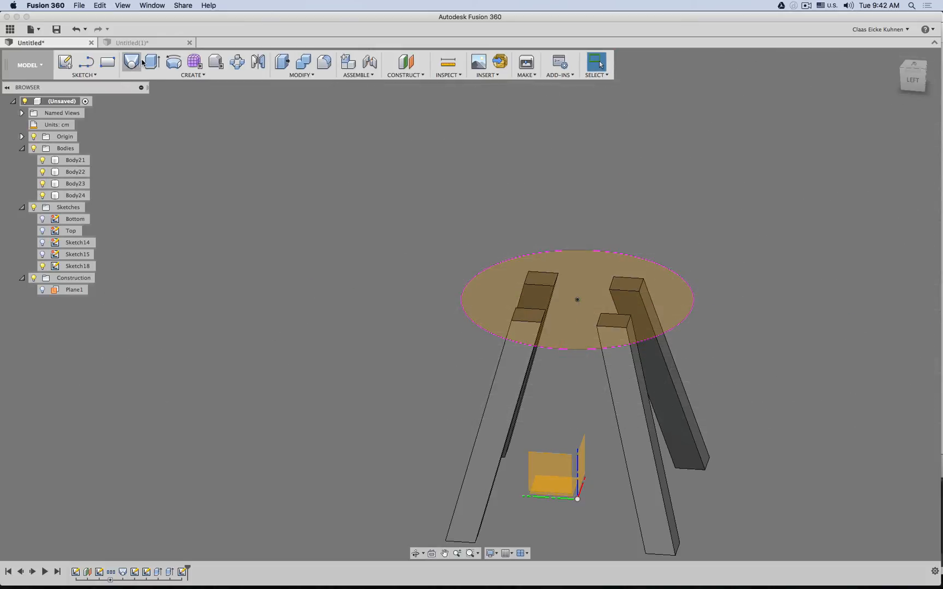
# Extrude the circle 4 cm upward as a new body above the legs.
pyautogui.press('e')
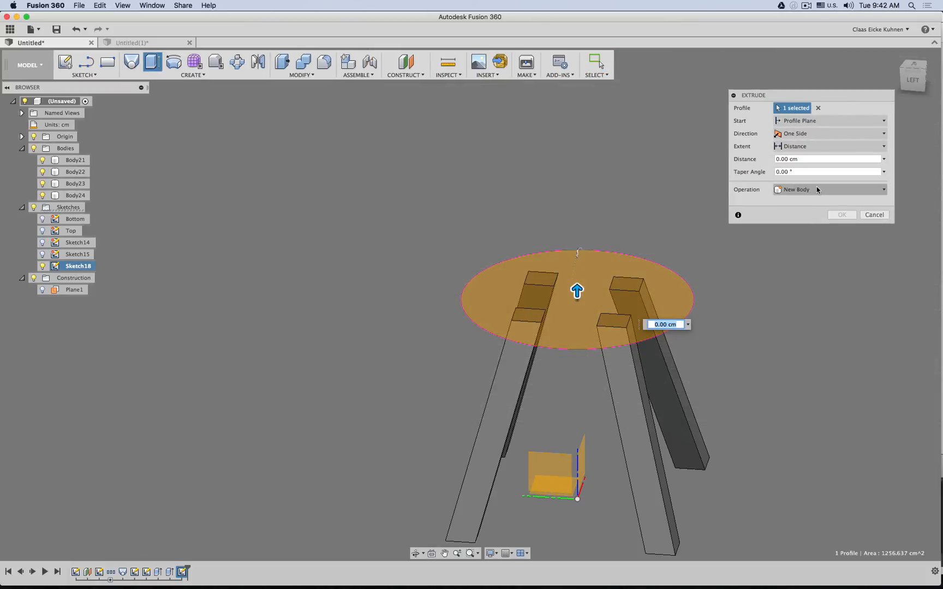
pyautogui.moveTo(577, 290); pyautogui.dragTo(690, 288)
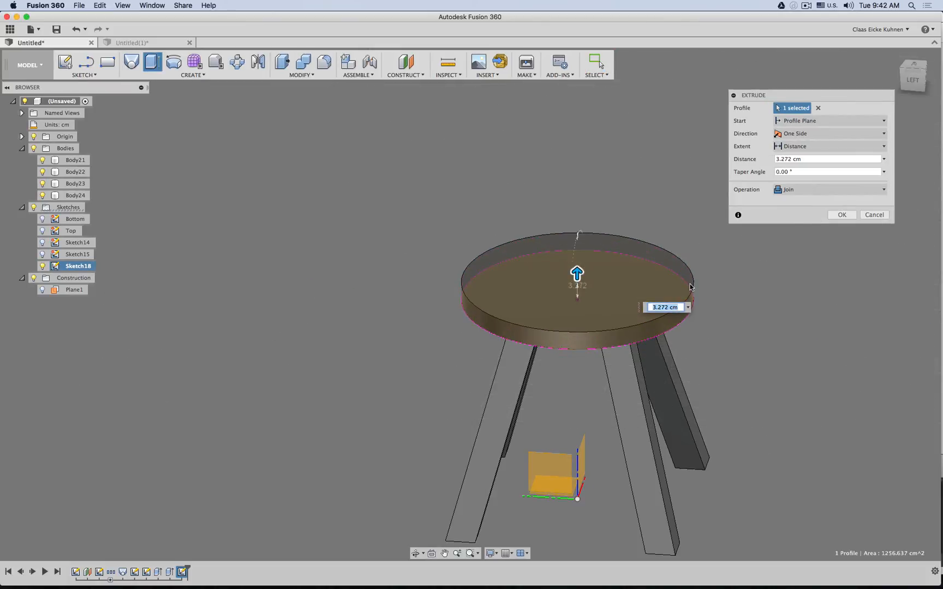
pyautogui.click(825, 189)
pyautogui.click(835, 233)
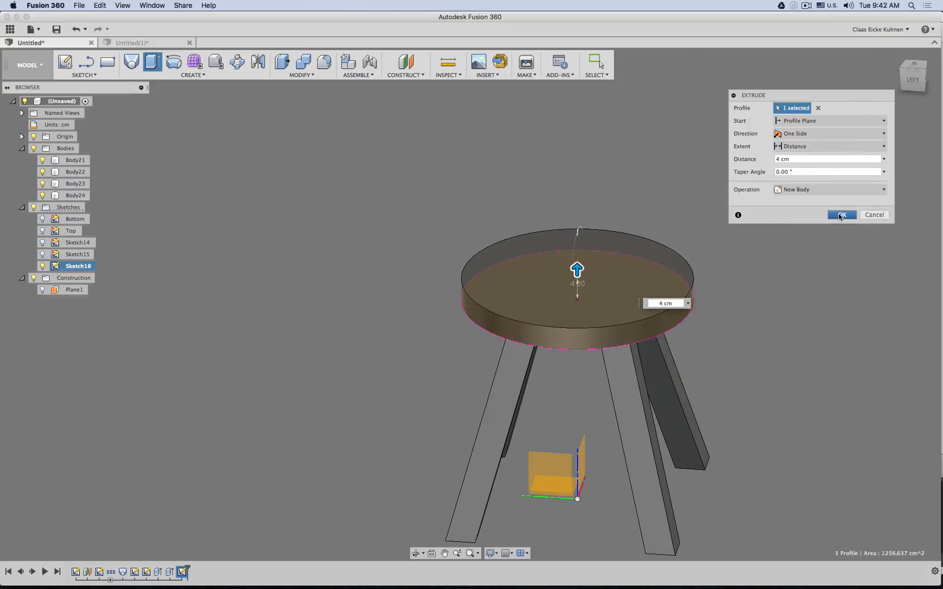
pyautogui.click(841, 216)
# Create a new sketch on the vertical origin plane that faces the left view.
pyautogui.keyDown('shift'); pyautogui.moveTo(754, 318); pyautogui.dragTo(808, 240, button='middle'); pyautogui.keyUp('shift')
pyautogui.click(910, 78)
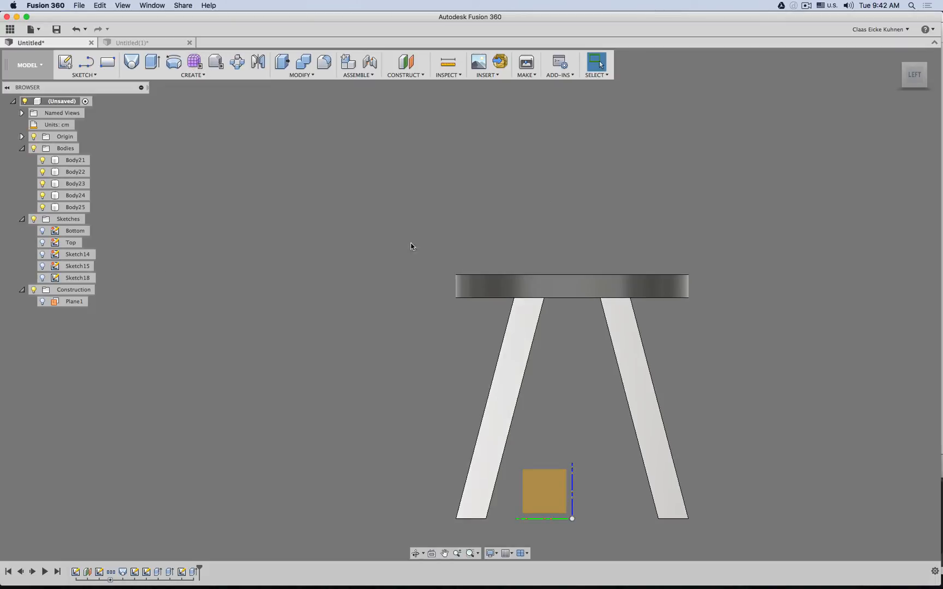
pyautogui.click(64, 62)
pyautogui.click(548, 495)
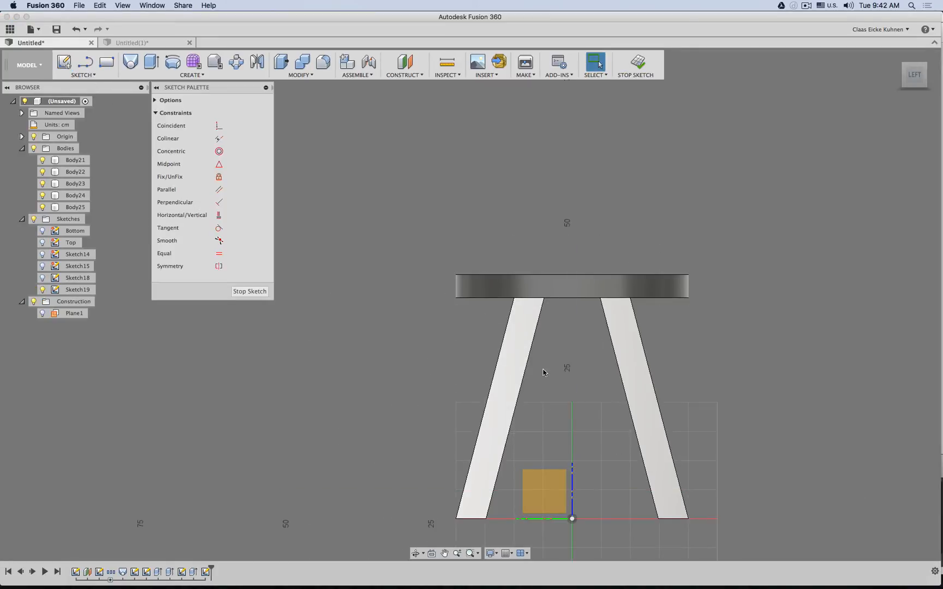
pyautogui.click(86, 61)
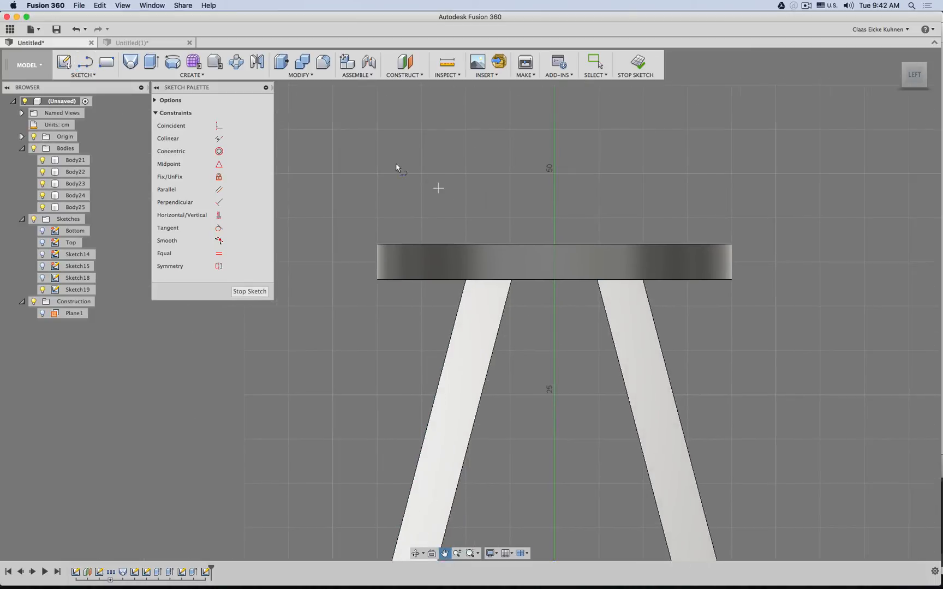
pyautogui.click(83, 75)
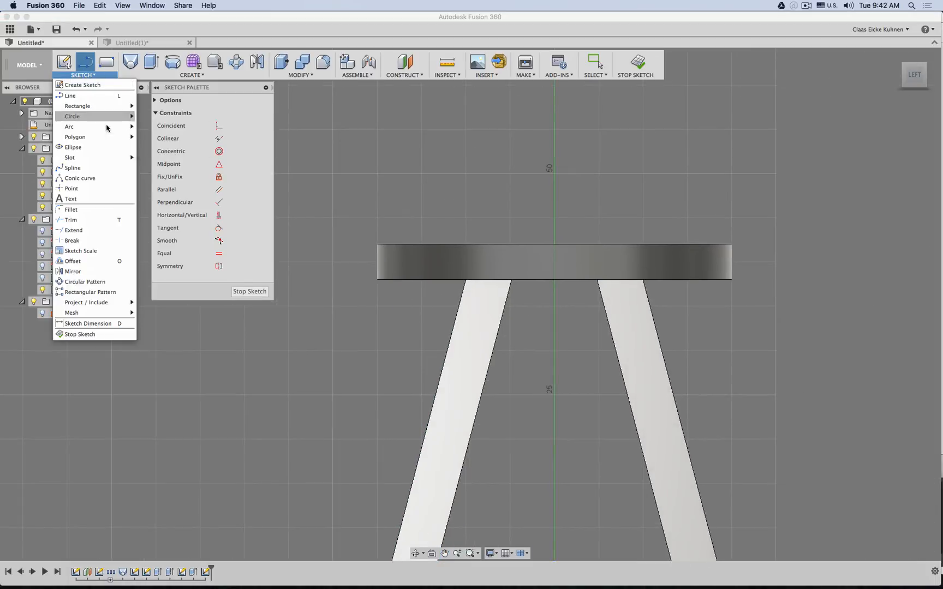
pyautogui.click(101, 168)
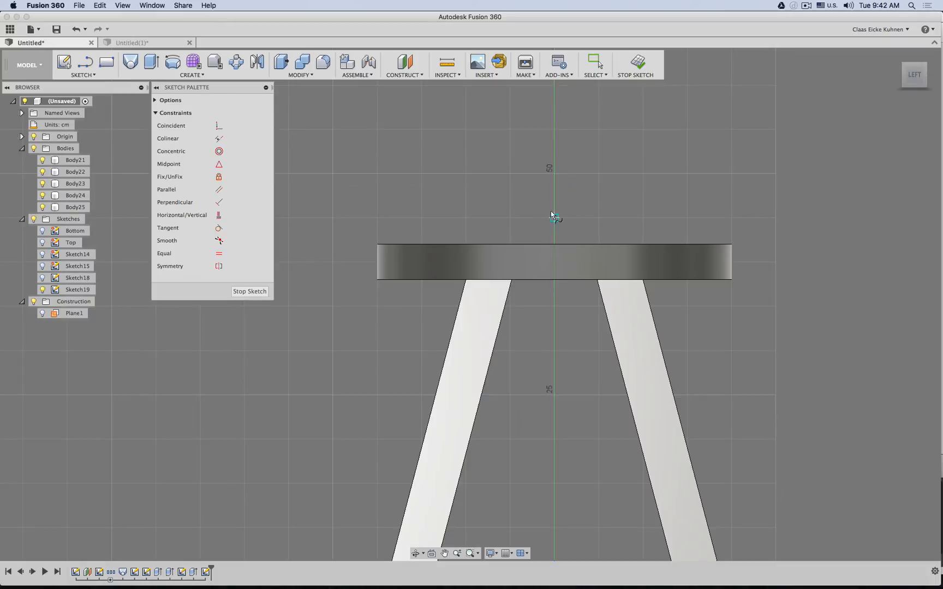
pyautogui.press('Escape')
pyautogui.click(85, 62)
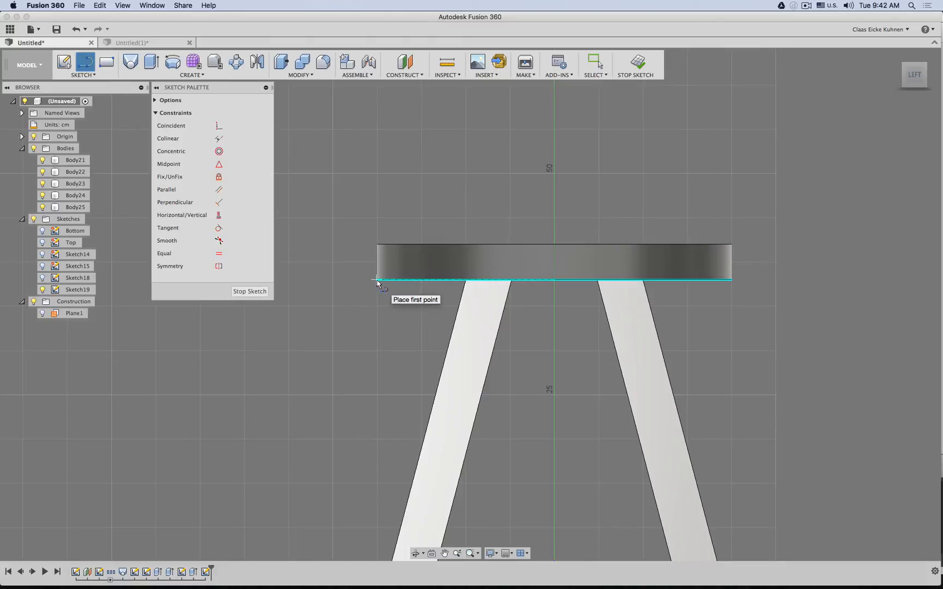
pyautogui.keyDown('shift'); pyautogui.moveTo(338, 224); pyautogui.dragTo(339, 215, button='middle'); pyautogui.keyUp('shift')
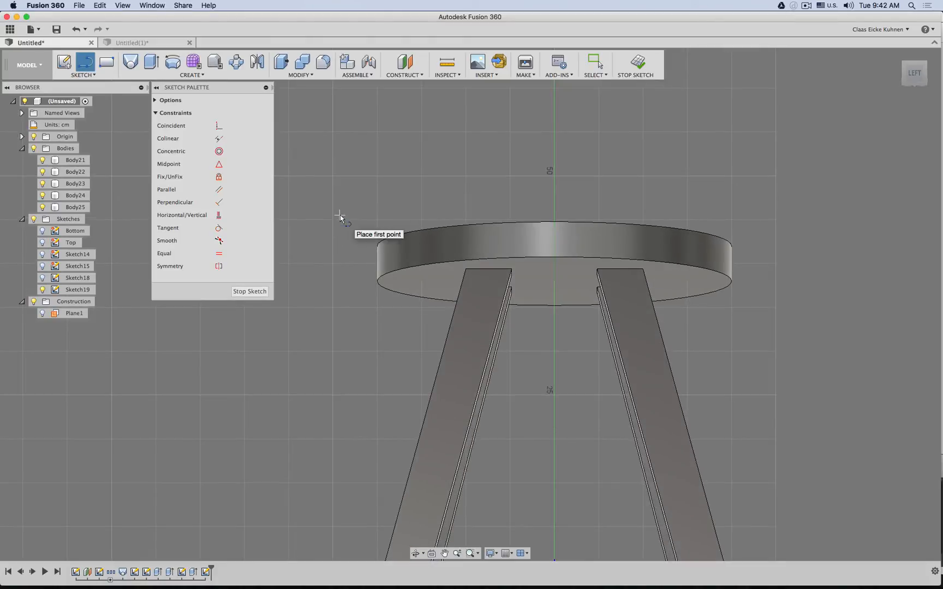
# Use Intersect to bring the round top's underside face into the sketch as a line.
pyautogui.press('s')
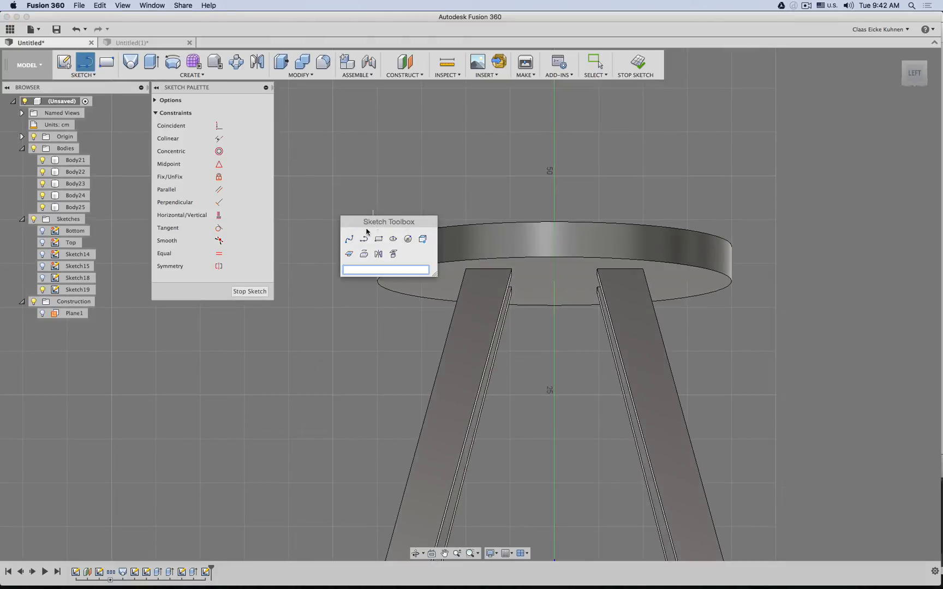
pyautogui.click(350, 255)
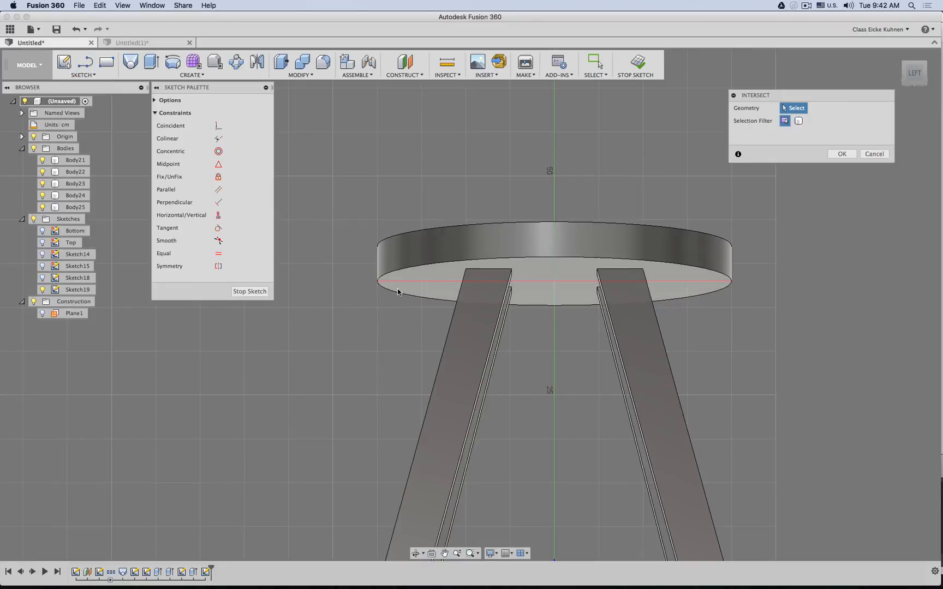
pyautogui.click(455, 252)
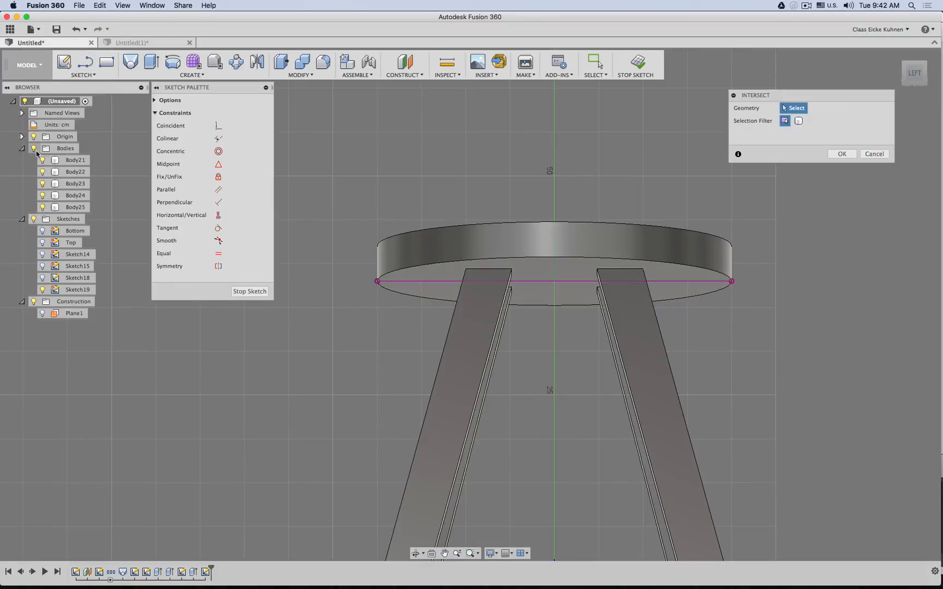
# Hide all bodies and draw an 8 cm vertical line upward from the midpoint of the seat's underside line.
pyautogui.click(33, 148)
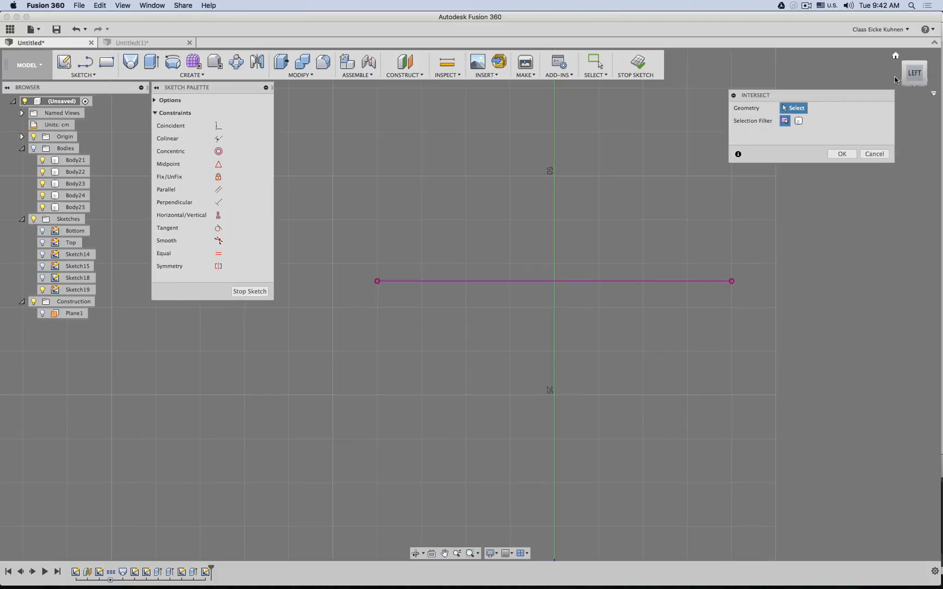
pyautogui.click(914, 73)
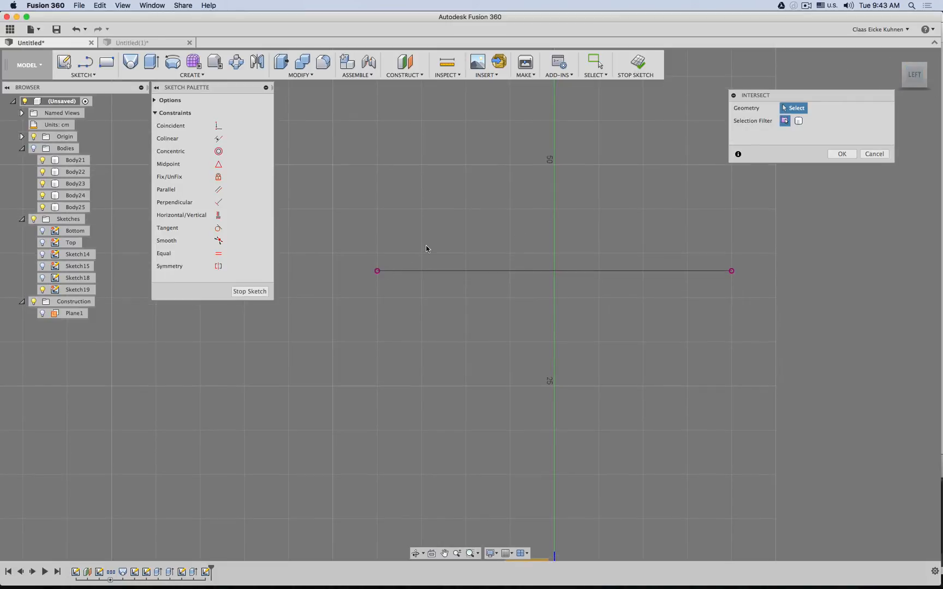
pyautogui.press('Escape')
pyautogui.press('l')
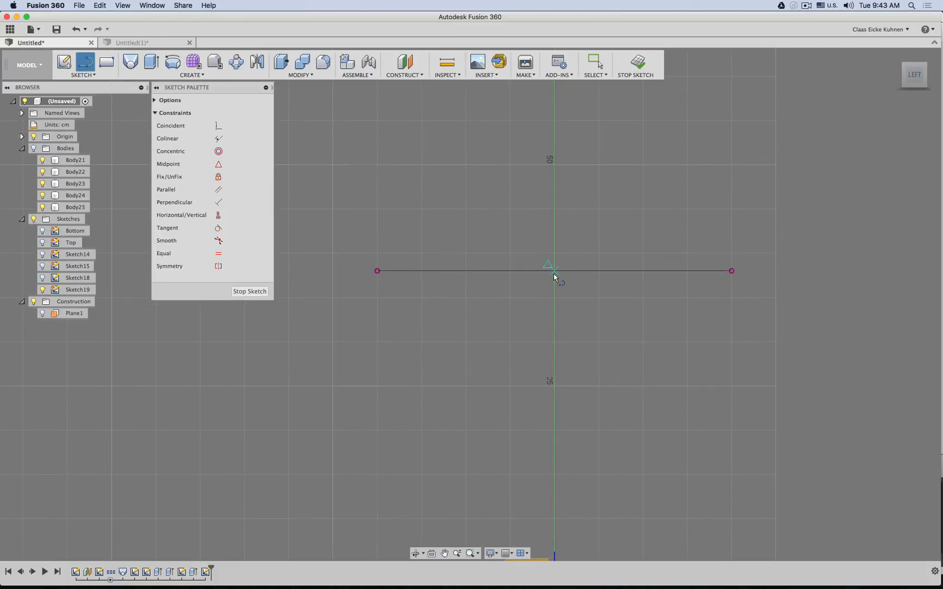
pyautogui.click(554, 271)
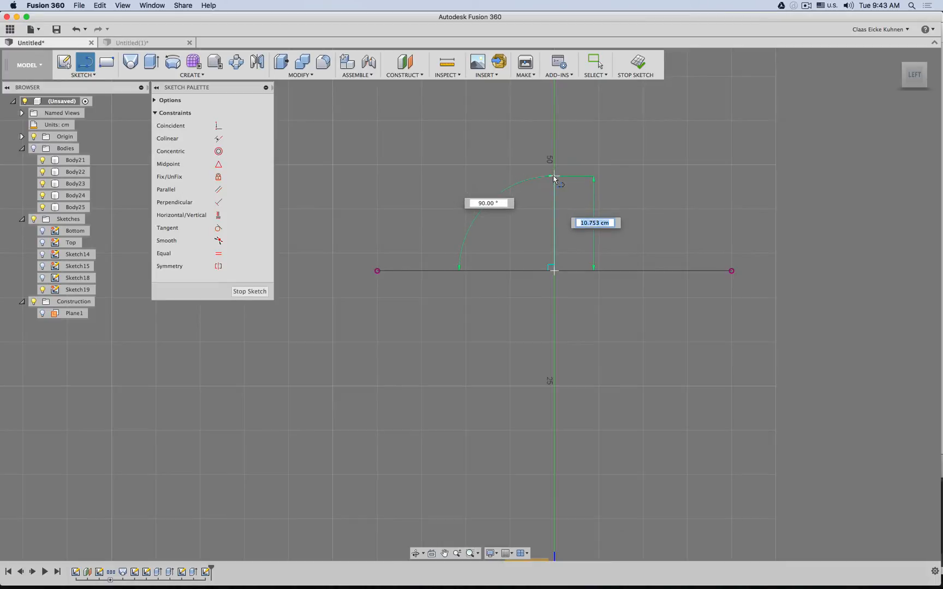
pyautogui.press('Return')
pyautogui.press('Escape')
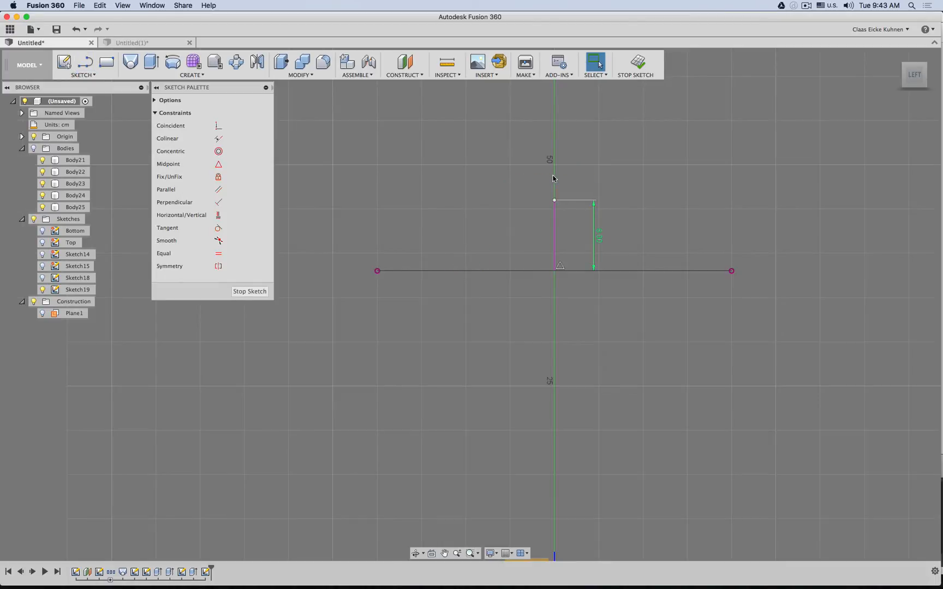
pyautogui.moveTo(470, 189); pyautogui.dragTo(522, 194, button='middle')
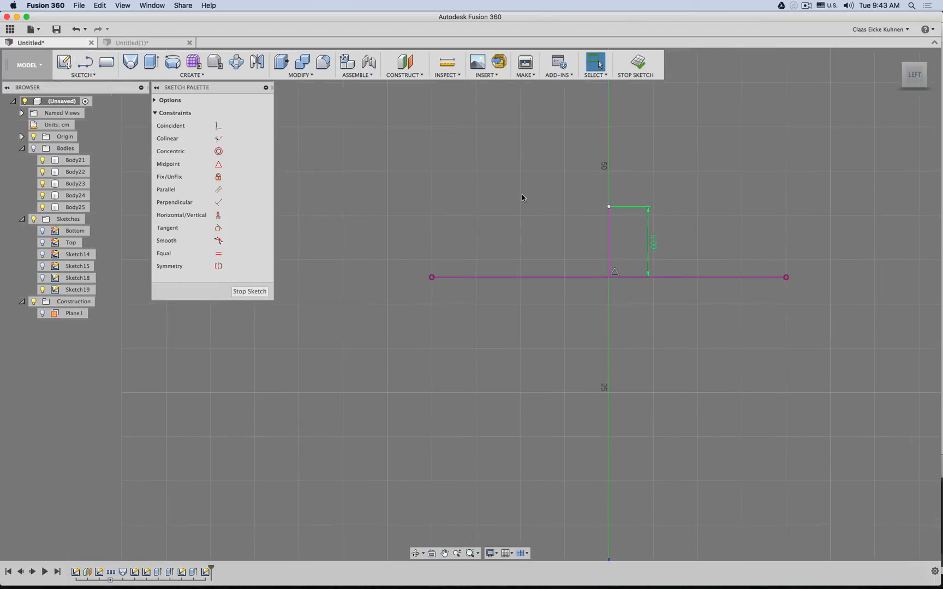
# Convert the 8 cm vertical center line to construction geometry.
pyautogui.click(609, 238)
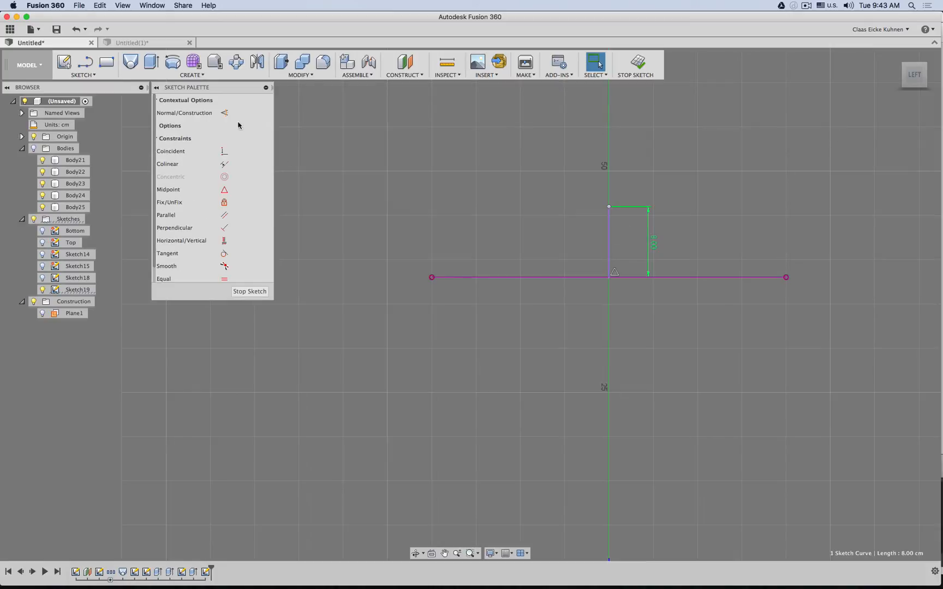
pyautogui.click(411, 140)
pyautogui.click(607, 236)
pyautogui.click(222, 113)
pyautogui.click(457, 159)
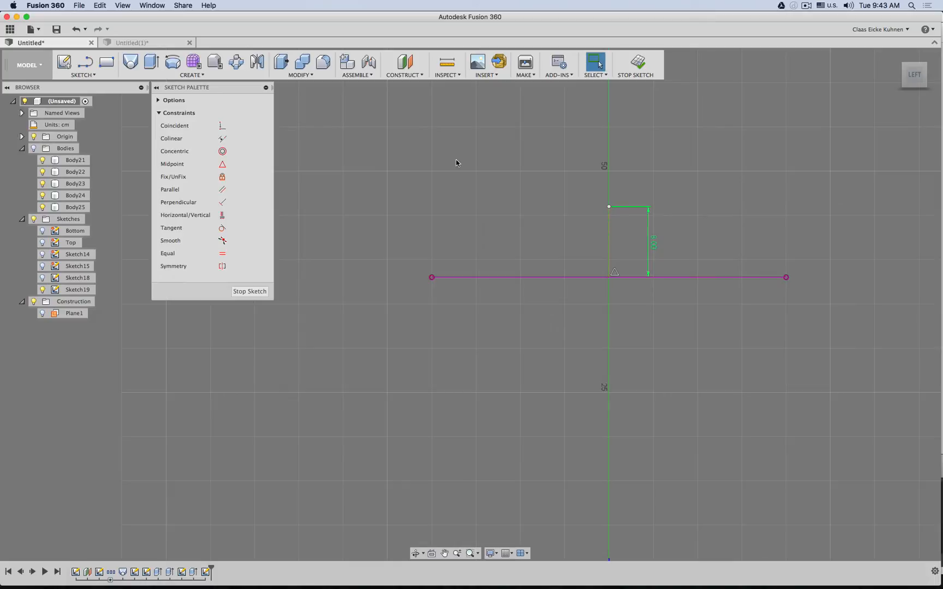
# Draw a four-point spline from the center line's top end around the underside line's outer end to just beneath it.
pyautogui.press('s')
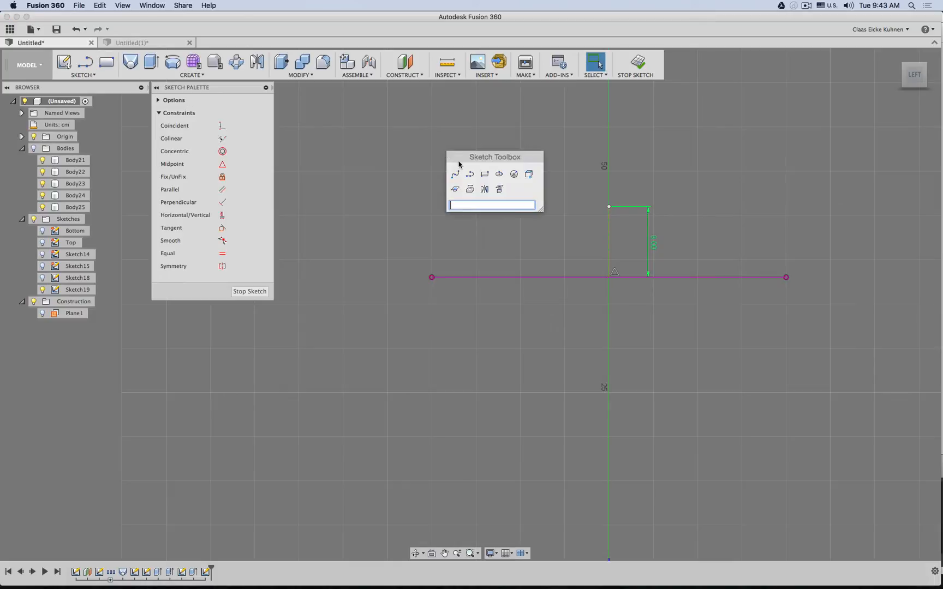
pyautogui.click(456, 175)
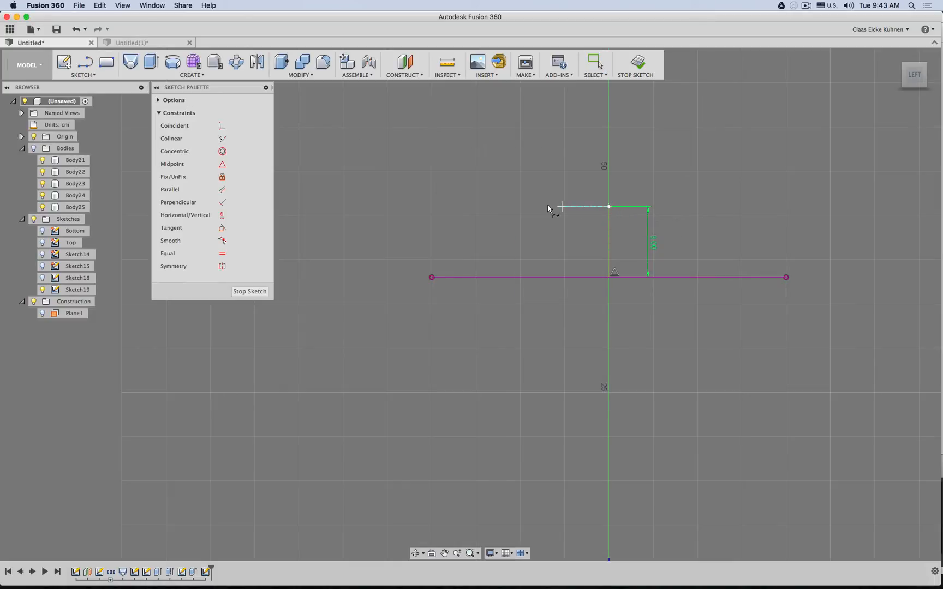
pyautogui.click(424, 206)
pyautogui.moveTo(424, 207); pyautogui.dragTo(428, 287)
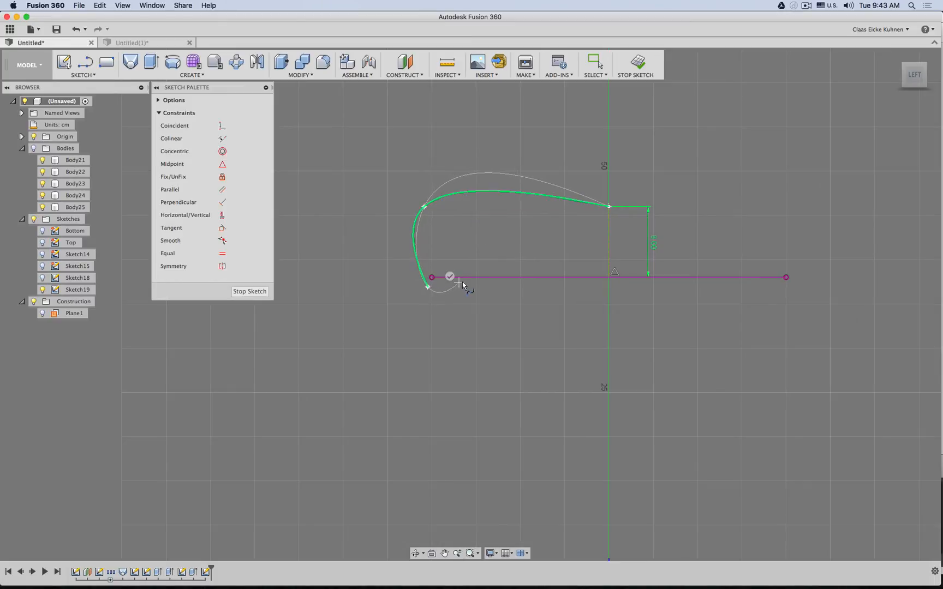
pyautogui.click(462, 282)
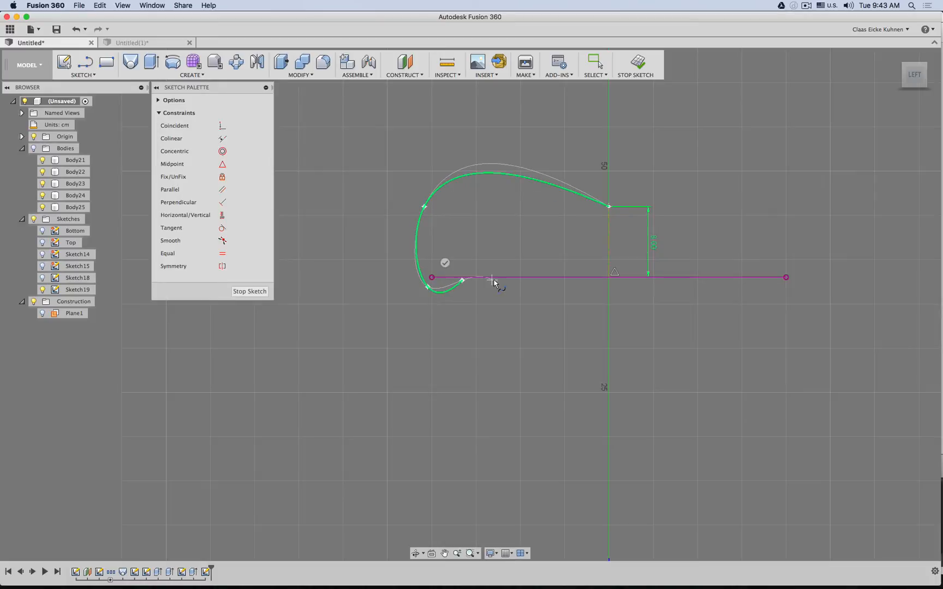
pyautogui.click(445, 263)
# Make the spline's lower end tangent parallel to the underside line and move its lower outer point up level with that line.
pyautogui.scroll(3, 457, 244)
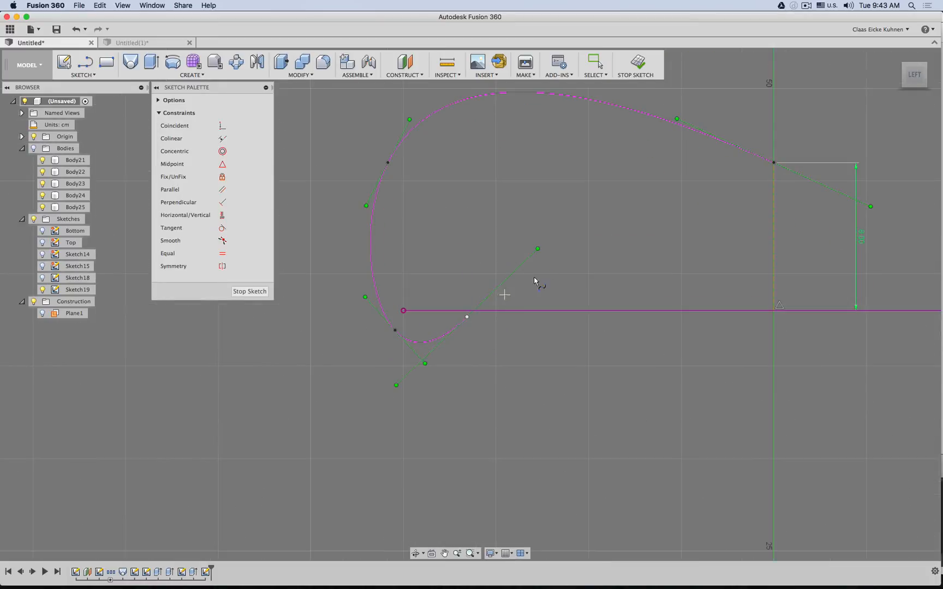
pyautogui.moveTo(538, 254); pyautogui.dragTo(546, 322)
pyautogui.moveTo(467, 317); pyautogui.dragTo(470, 316)
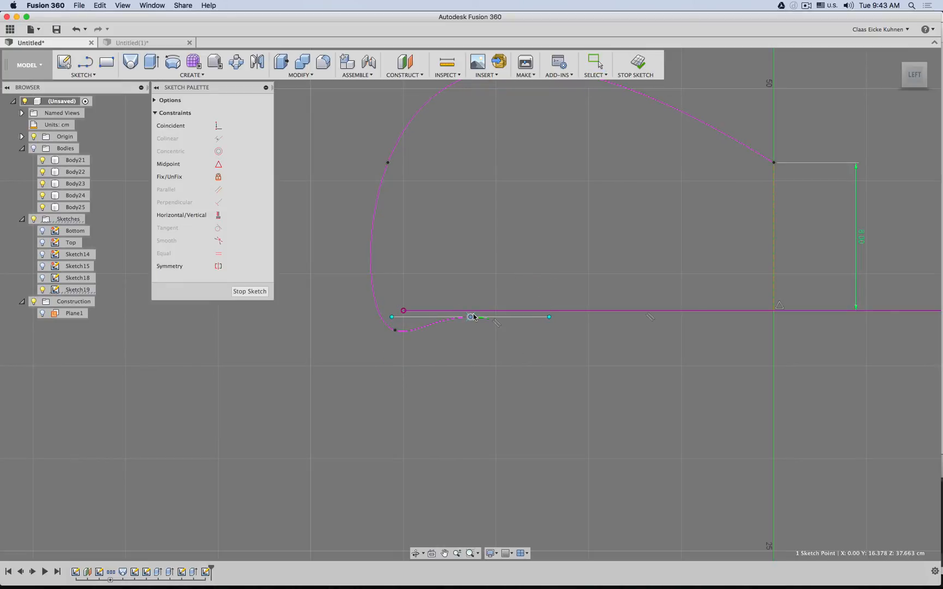
pyautogui.moveTo(394, 329); pyautogui.dragTo(385, 311)
pyautogui.moveTo(498, 222); pyautogui.dragTo(488, 256, button='middle')
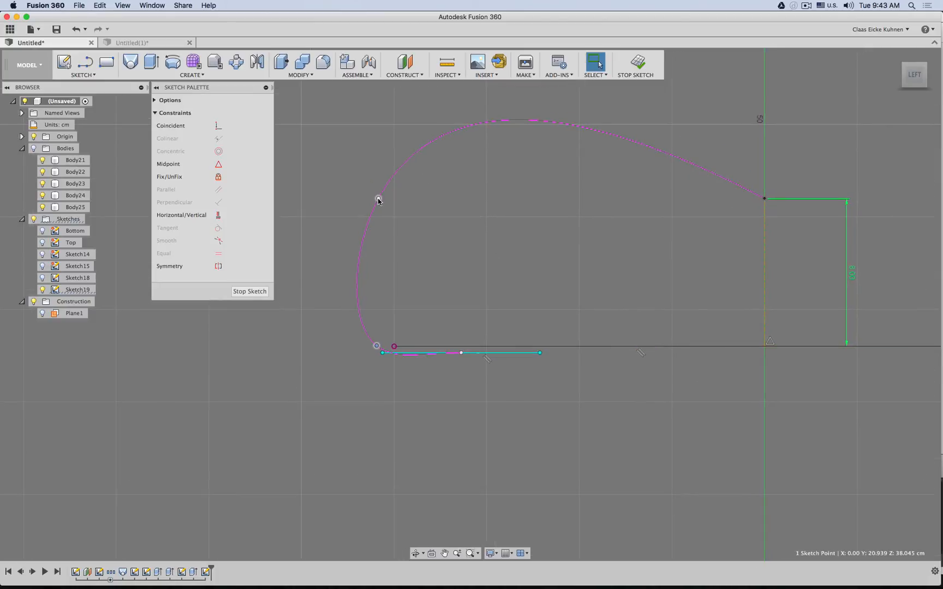
# Make the spline's top tangent horizontal, lower its outer side point, and align its lower outer point beneath the underside line's end.
pyautogui.moveTo(369, 276); pyautogui.dragTo(371, 291)
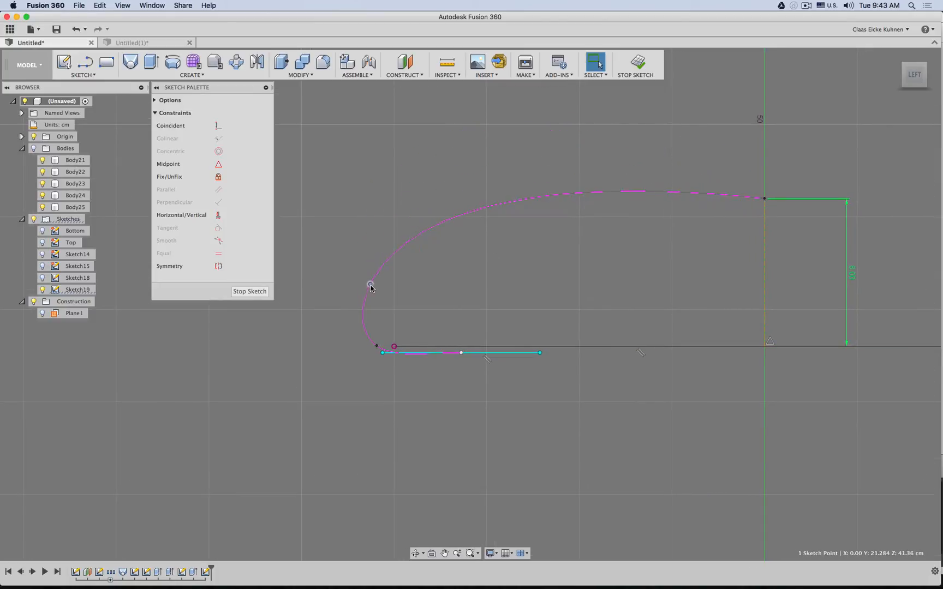
pyautogui.moveTo(752, 200); pyautogui.dragTo(666, 199)
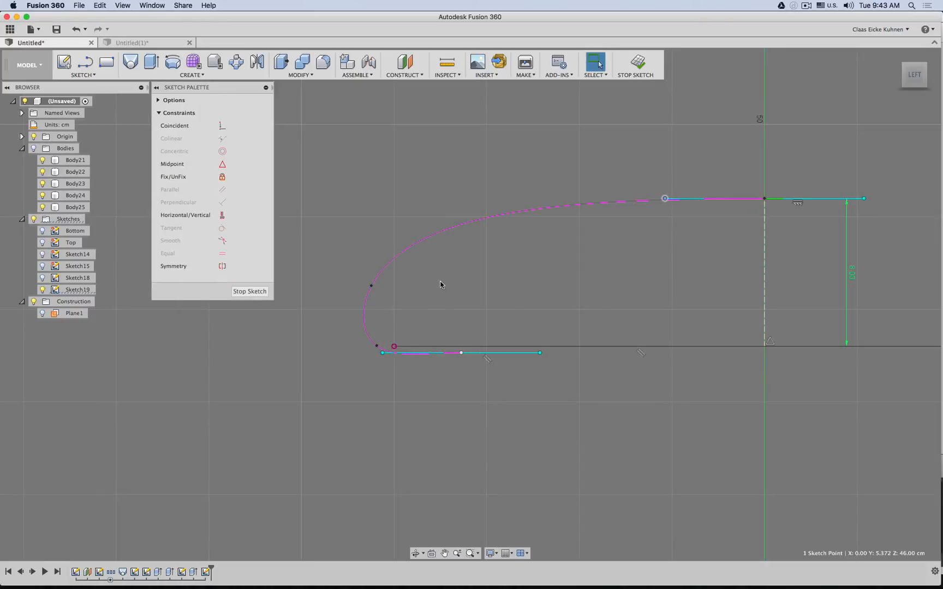
pyautogui.moveTo(371, 287)
pyautogui.mouseDown()
pyautogui.moveTo(385, 277)
pyautogui.moveTo(385, 285)
pyautogui.moveTo(389, 263)
pyautogui.moveTo(383, 279)
pyautogui.mouseUp()
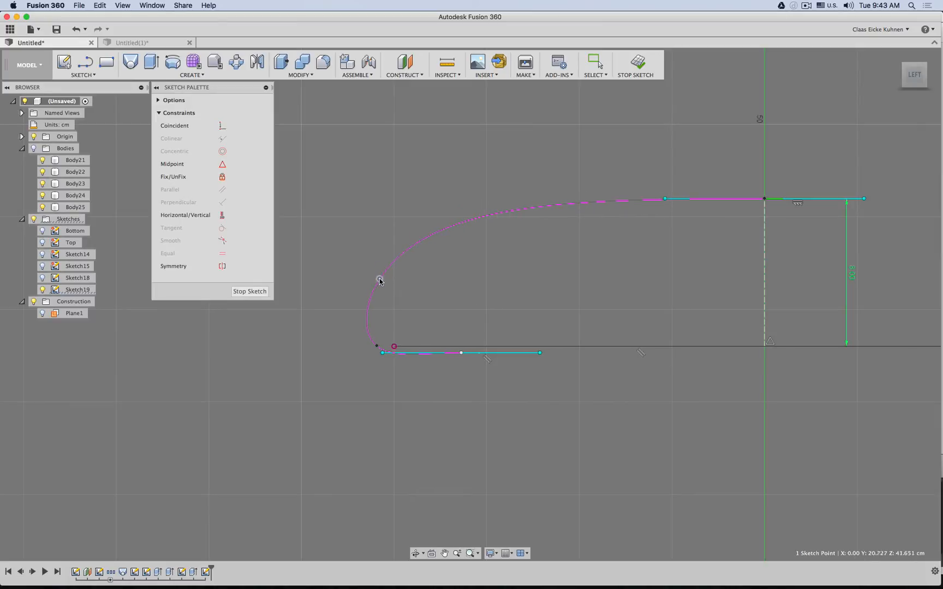
pyautogui.click(379, 347)
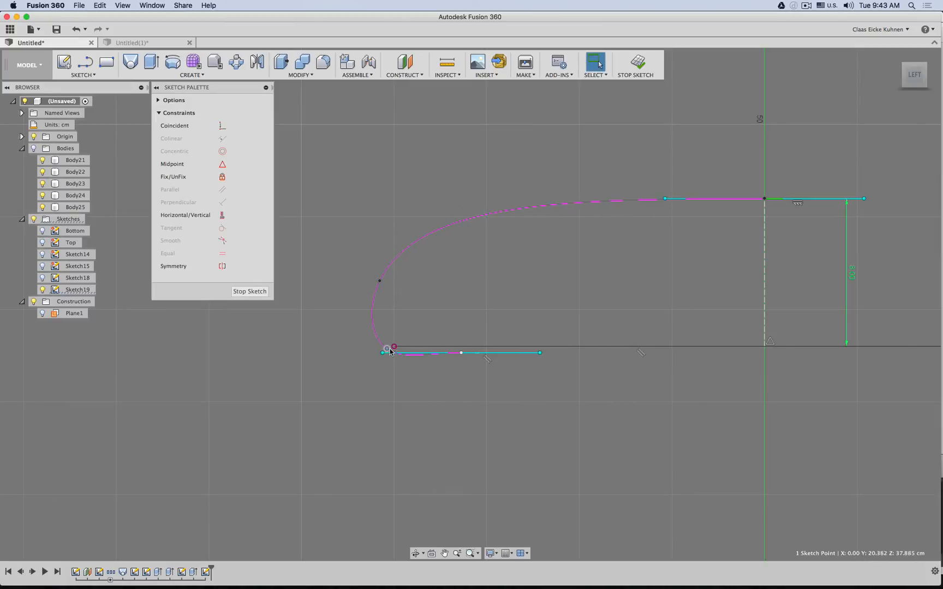
pyautogui.moveTo(390, 352); pyautogui.dragTo(393, 356)
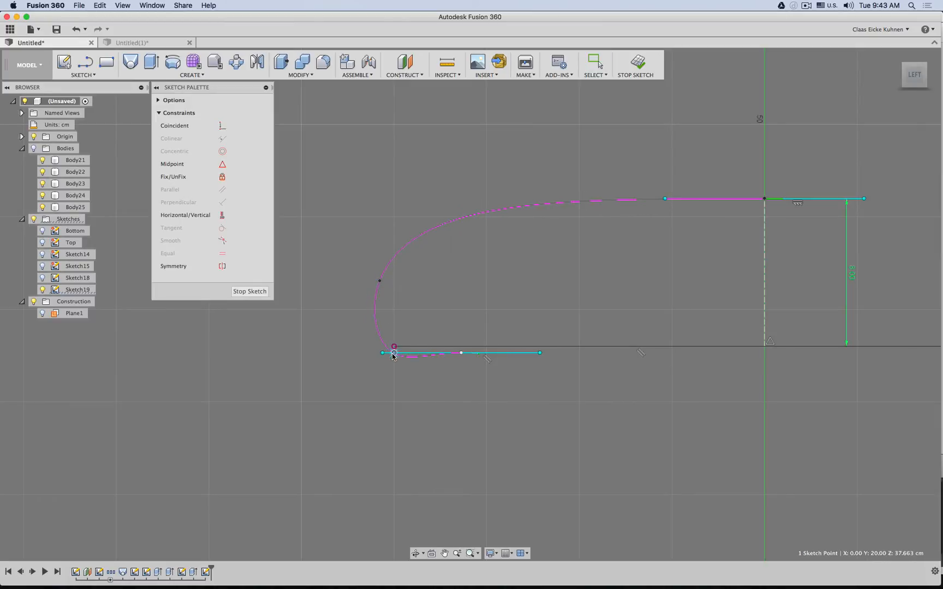
pyautogui.click(380, 289)
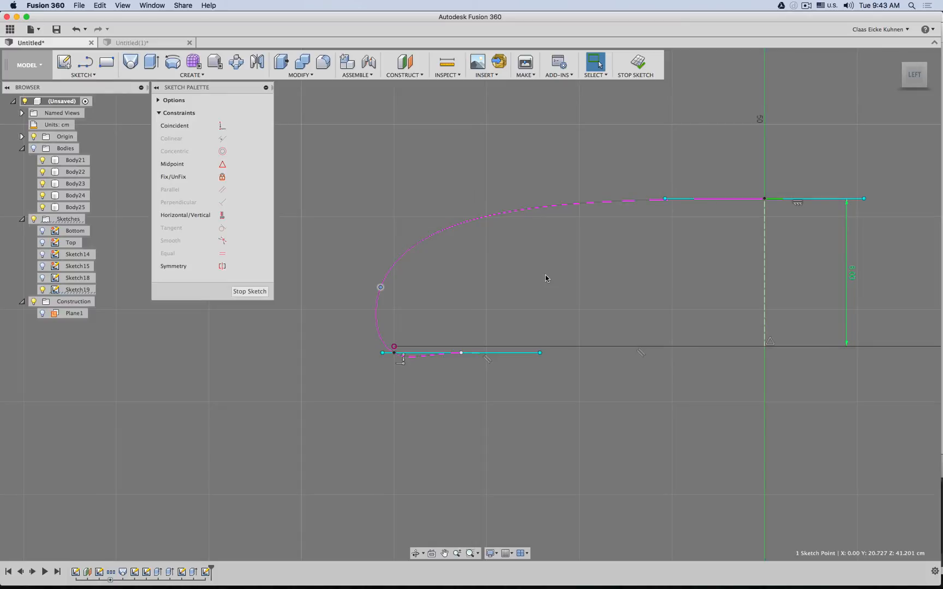
# Finish the sketch, reopen it from the left view, and delete the spline.
pyautogui.scroll(-3, 564, 276)
pyautogui.moveTo(566, 275)
pyautogui.keyDown('shift'); pyautogui.mouseDown(button='middle')
pyautogui.moveTo(490, 280)
pyautogui.moveTo(562, 267)
pyautogui.mouseUp(button='middle'); pyautogui.keyUp('shift')
pyautogui.click(637, 62)
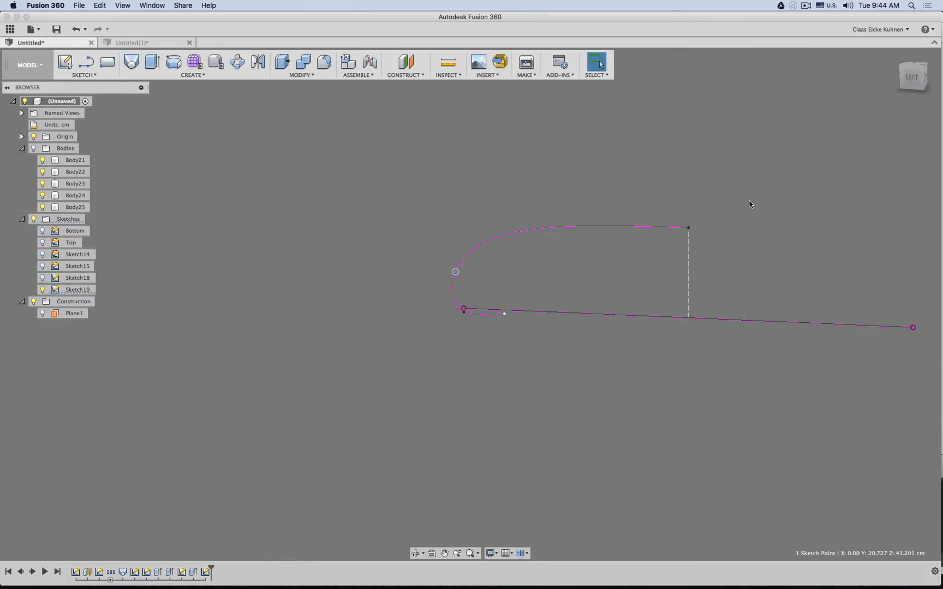
pyautogui.click(912, 79)
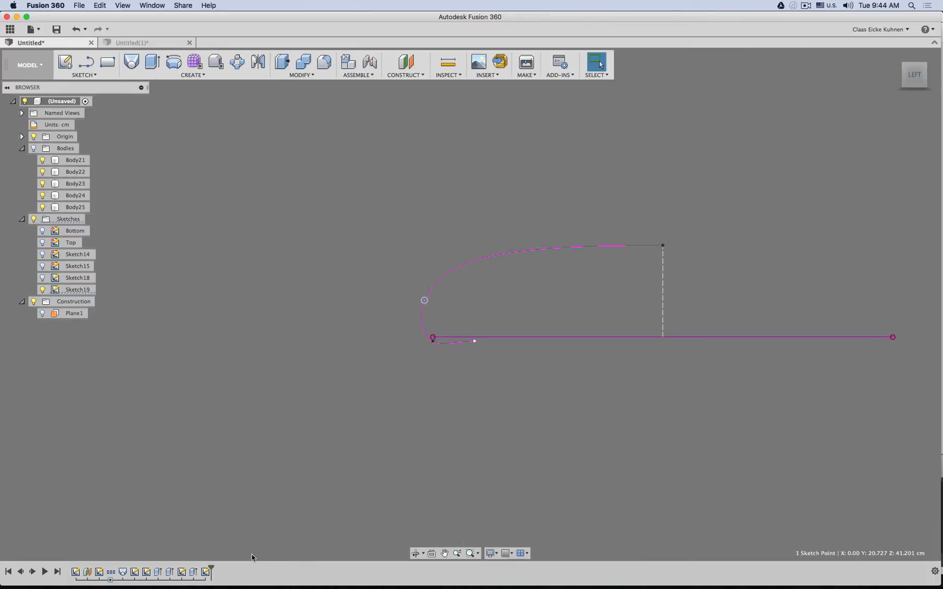
pyautogui.doubleClick(206, 571)
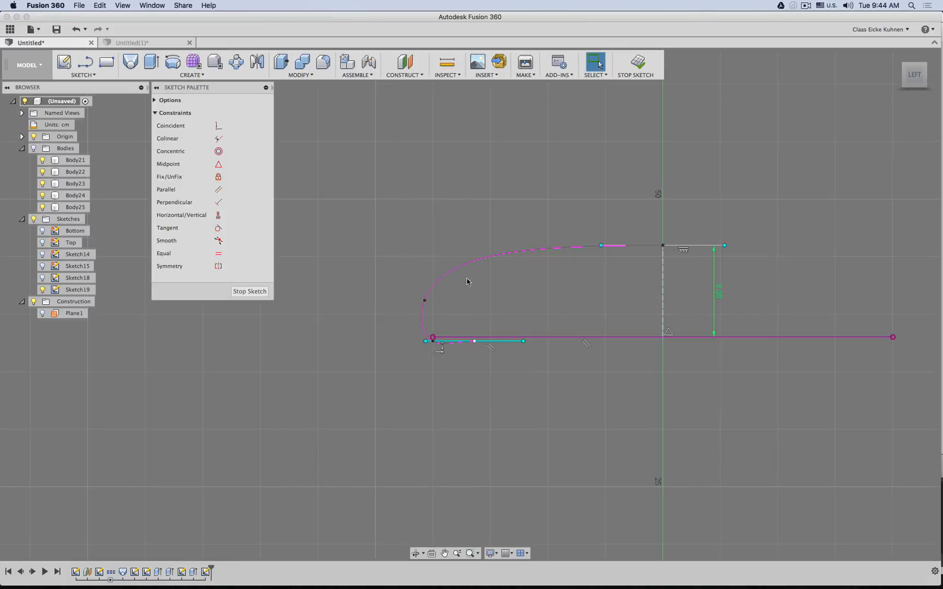
pyautogui.click(494, 259)
pyautogui.press('Delete')
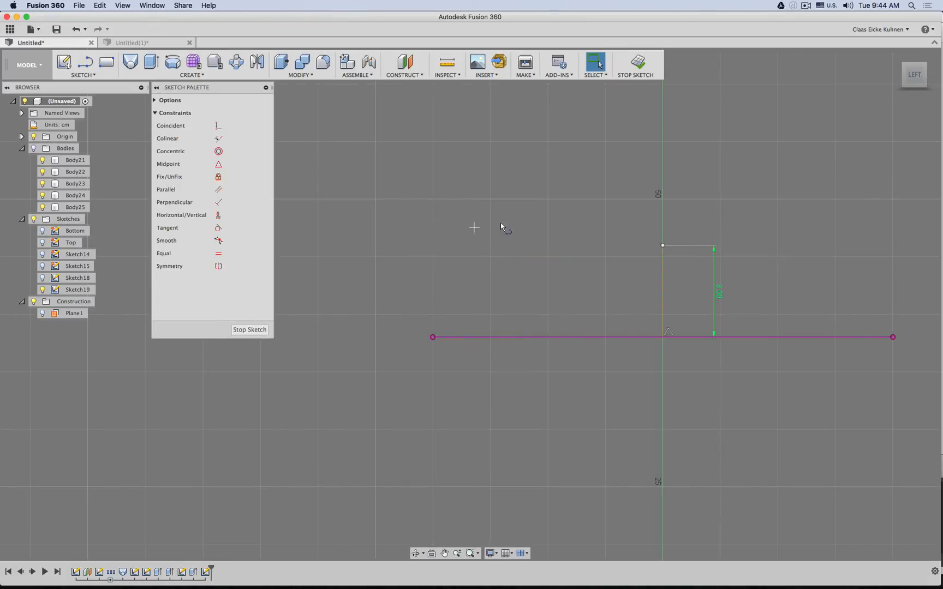
# Draw connected lines from the center line's top end: about 21.3 cm horizontally outward, down past the underside line, and a short return inward.
pyautogui.press('l')
pyautogui.click(663, 246)
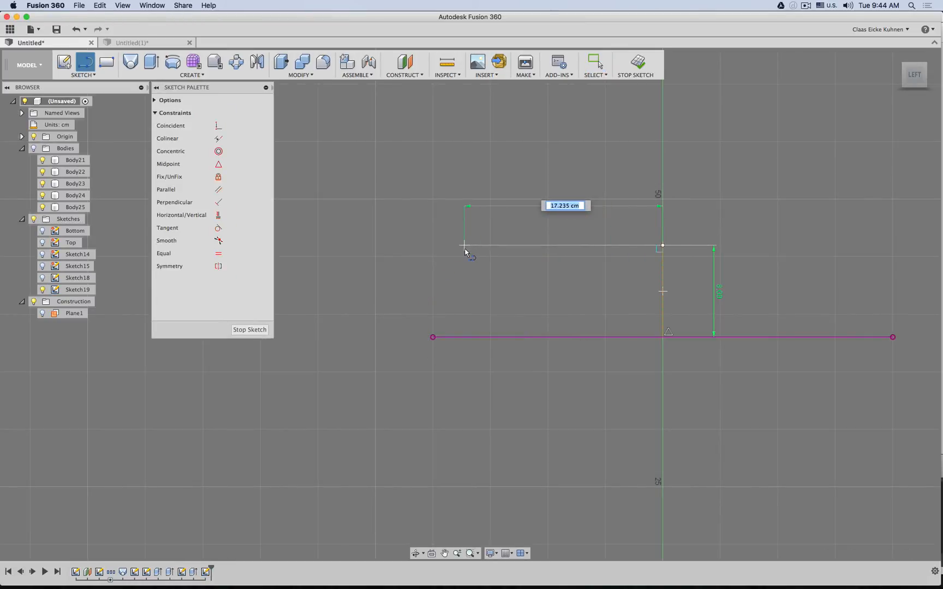
pyautogui.click(418, 247)
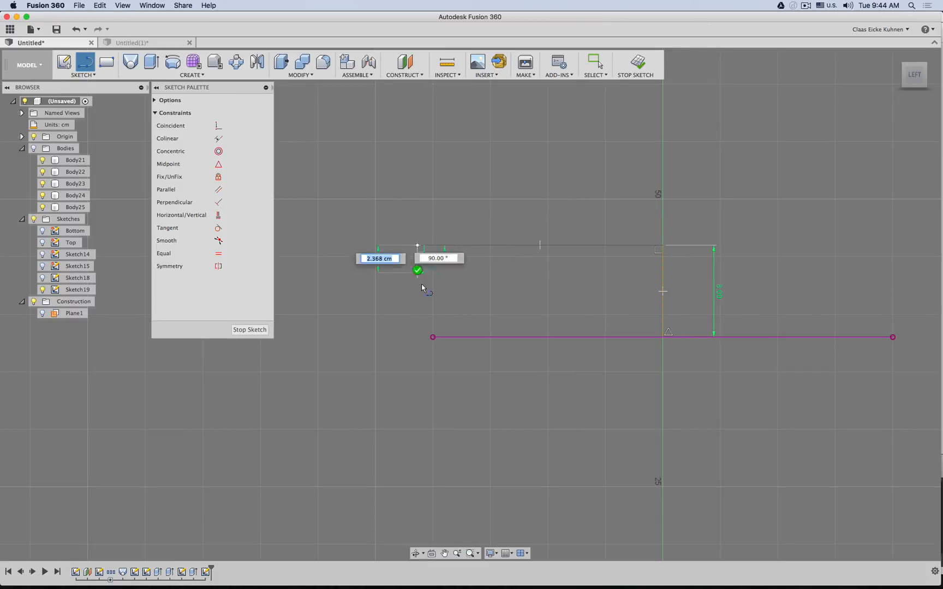
pyautogui.click(417, 344)
pyautogui.click(475, 347)
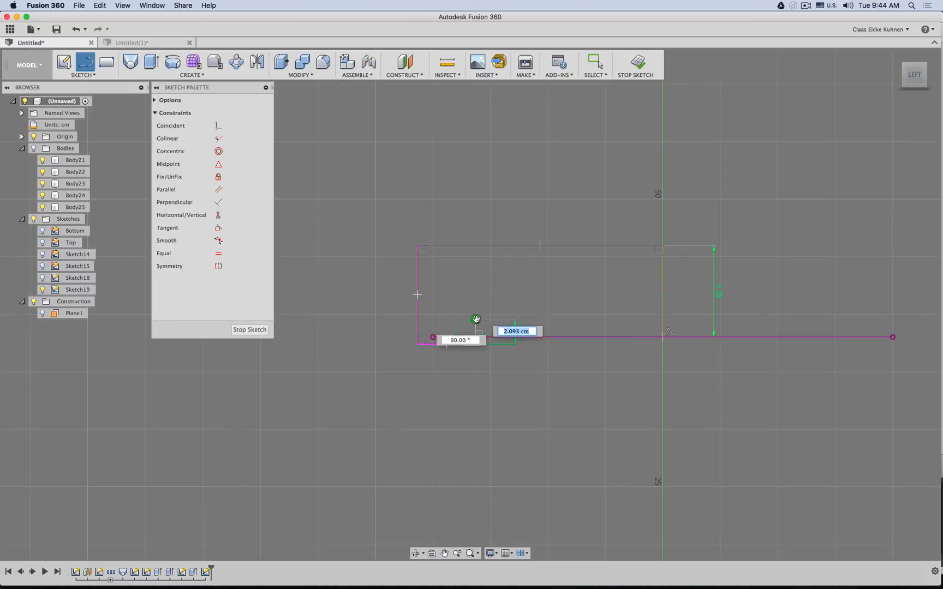
pyautogui.press('Escape')
# Raise the short return line close beneath the underside line and move the outer vertical line to about 20.3 cm from the center.
pyautogui.scroll(3, 469, 305)
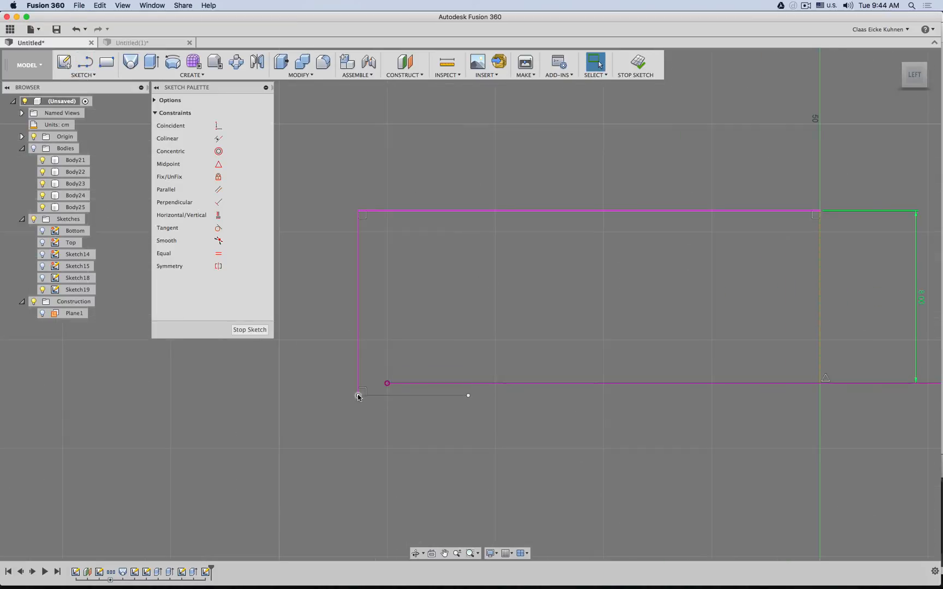
pyautogui.moveTo(359, 396); pyautogui.dragTo(359, 389)
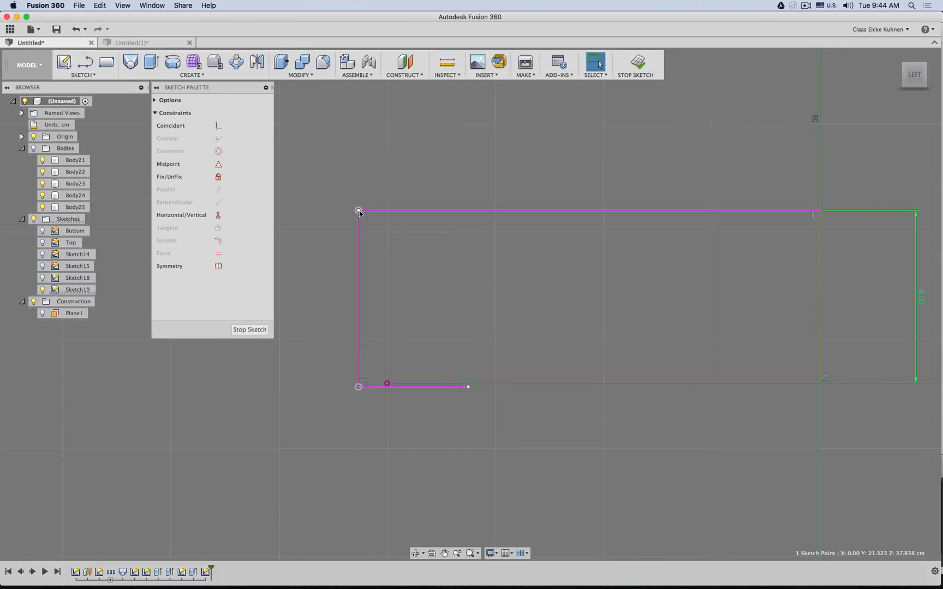
pyautogui.moveTo(359, 211); pyautogui.dragTo(381, 214)
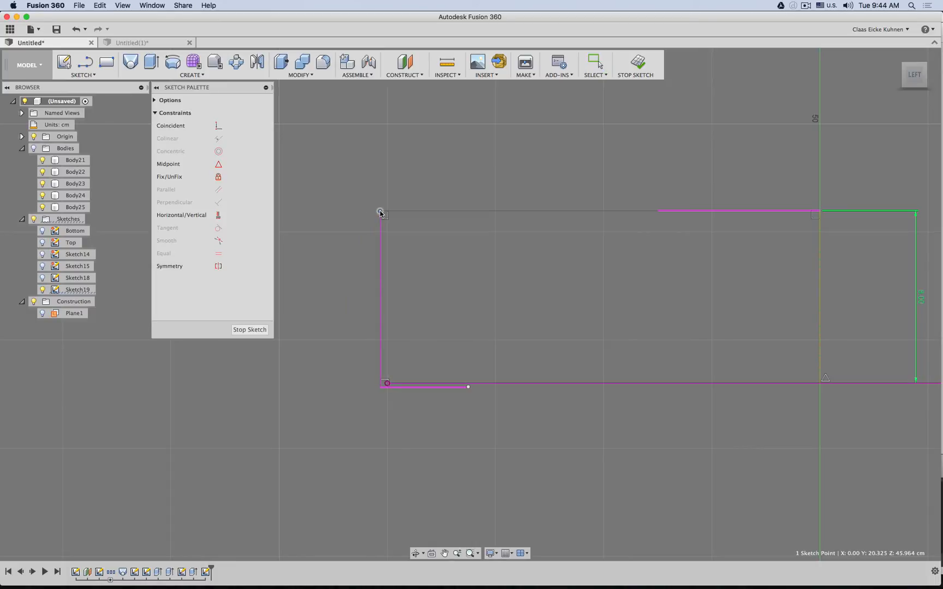
pyautogui.press('Escape')
# Fillet the corner between the top line and the outer vertical line with a radius of about 4.4 cm, and finish the sketch.
pyautogui.click(83, 75)
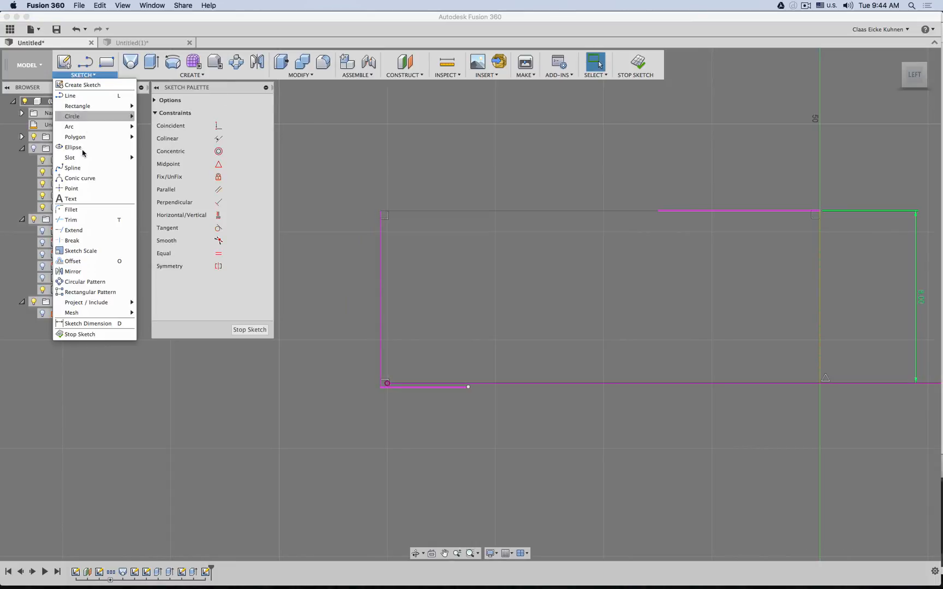
pyautogui.click(71, 209)
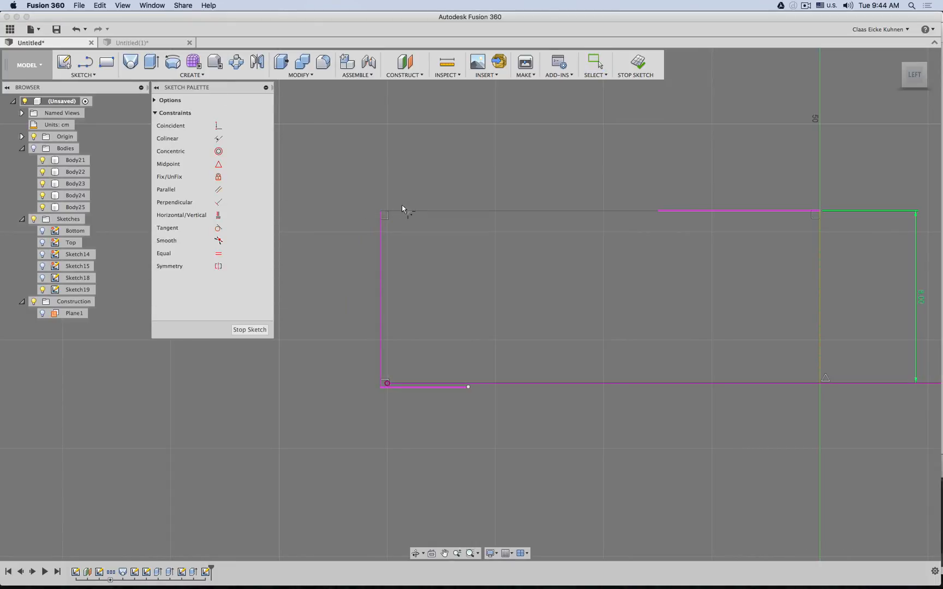
pyautogui.click(413, 212)
pyautogui.click(387, 245)
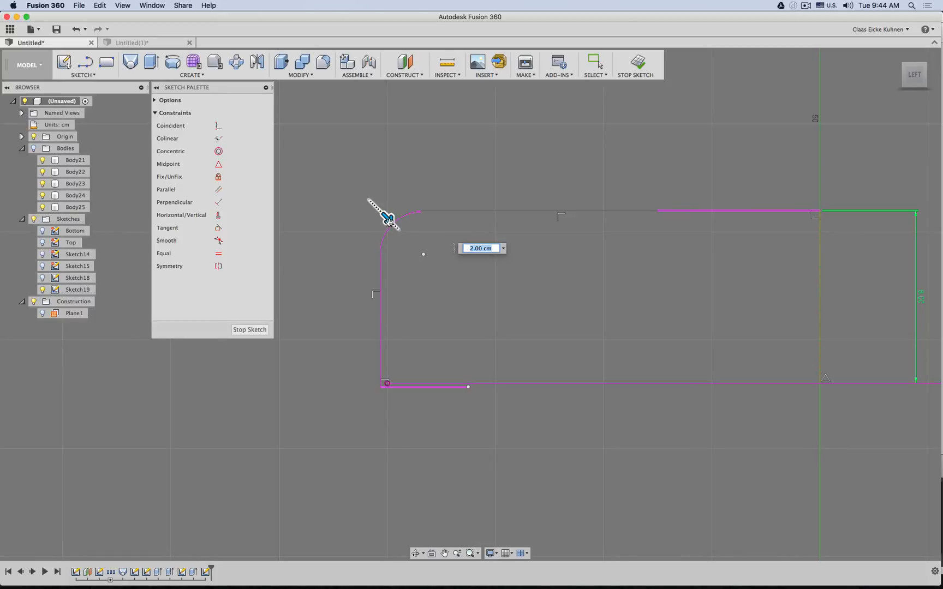
pyautogui.moveTo(385, 210); pyautogui.dragTo(402, 223)
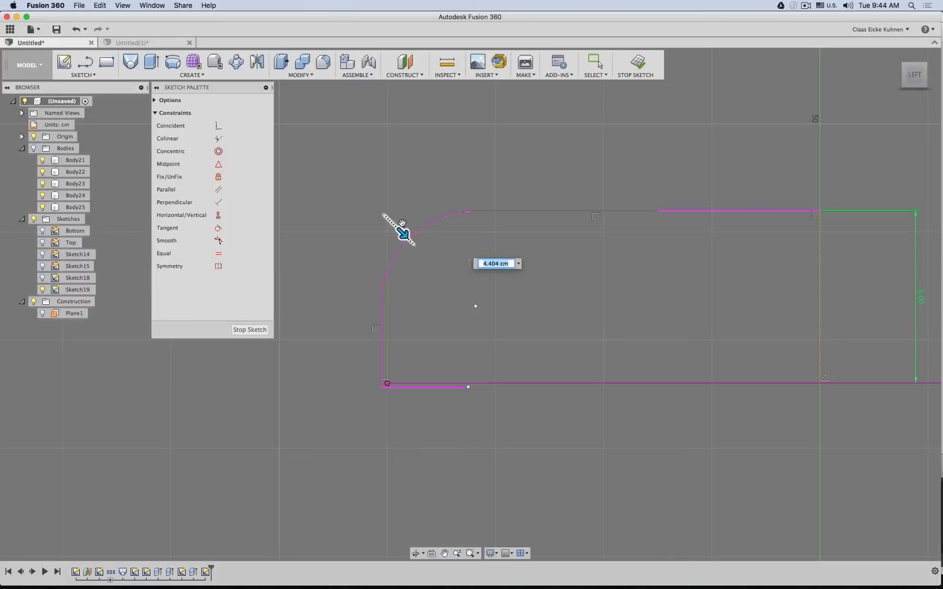
pyautogui.click(250, 330)
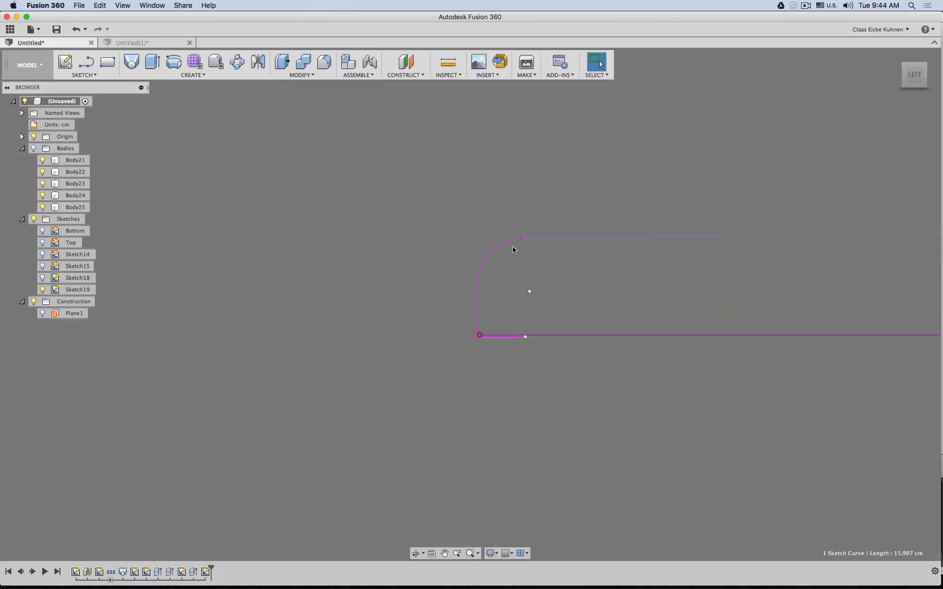
# Create a new T-Spline form for the seat and dismiss the visibility warning.
pyautogui.keyDown('shift'); pyautogui.click(493, 252); pyautogui.keyUp('shift')
pyautogui.moveTo(612, 111)
pyautogui.keyDown('shift'); pyautogui.mouseDown(button='middle')
pyautogui.moveTo(445, 175)
pyautogui.moveTo(558, 175)
pyautogui.moveTo(549, 181)
pyautogui.mouseUp(button='middle'); pyautogui.keyUp('shift')
pyautogui.press('Escape')
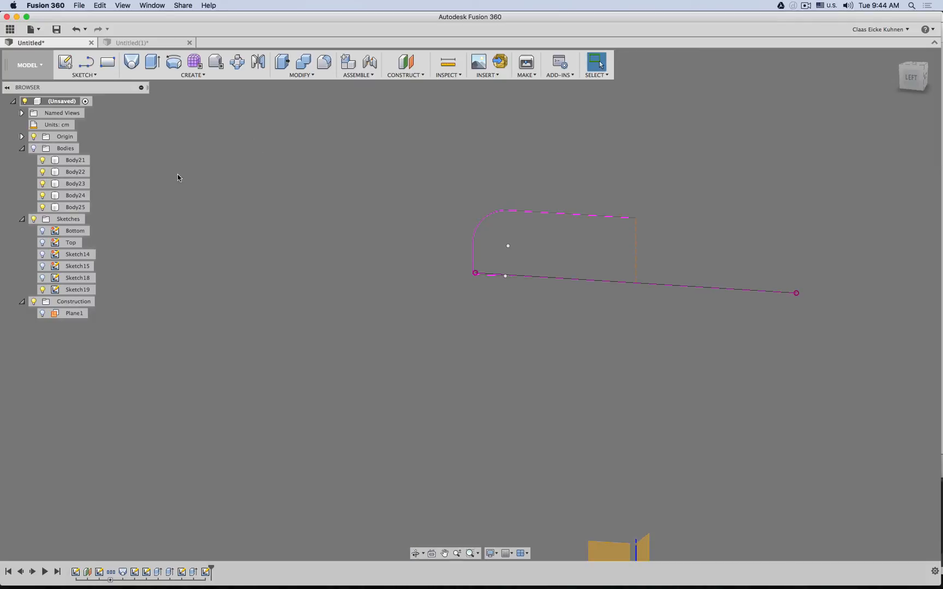
pyautogui.click(198, 78)
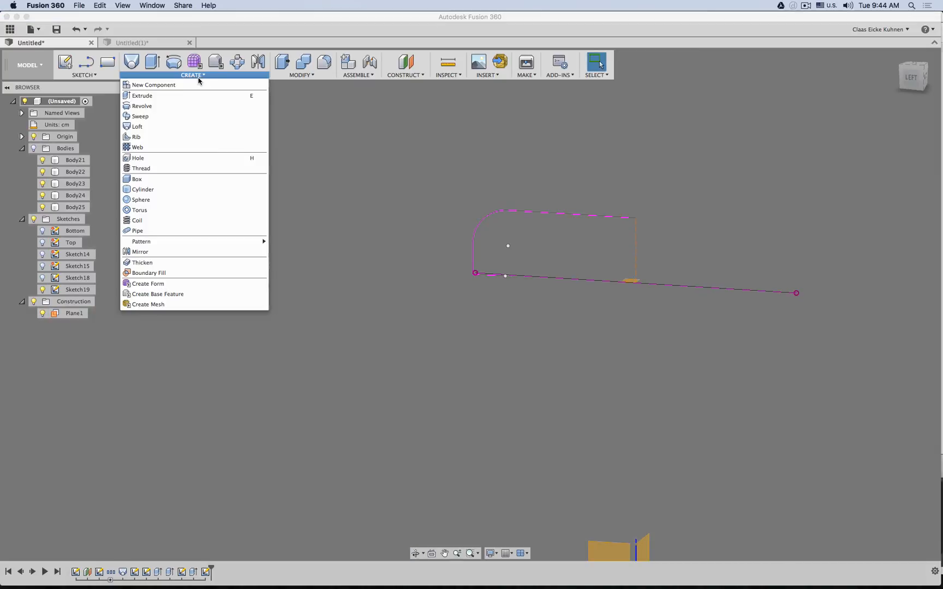
pyautogui.click(195, 61)
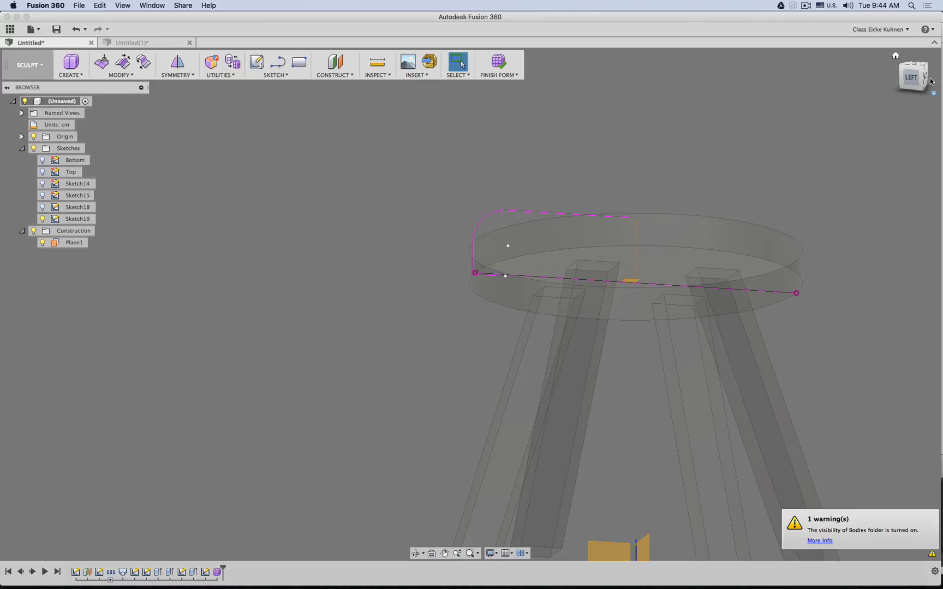
pyautogui.click(910, 97)
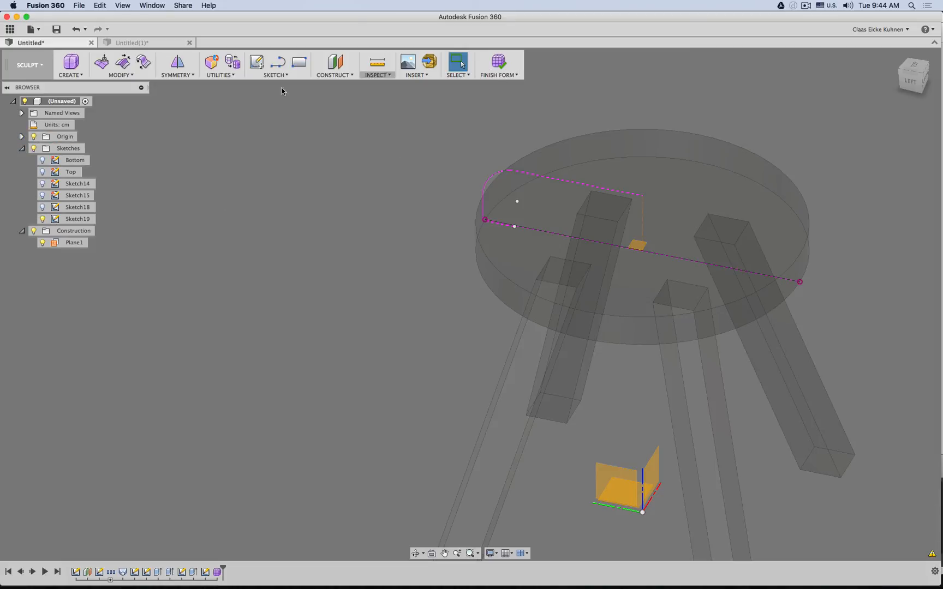
pyautogui.click(933, 554)
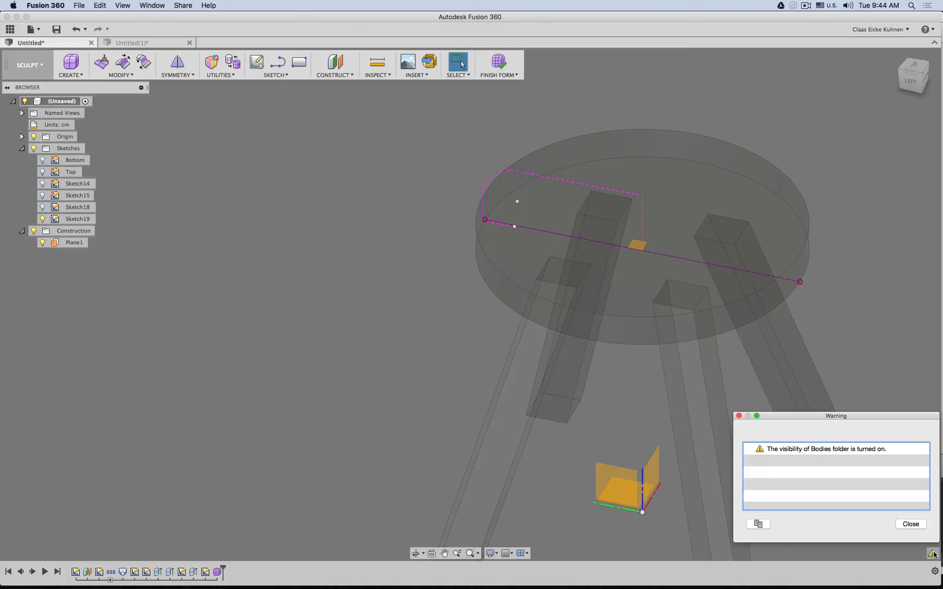
pyautogui.click(911, 525)
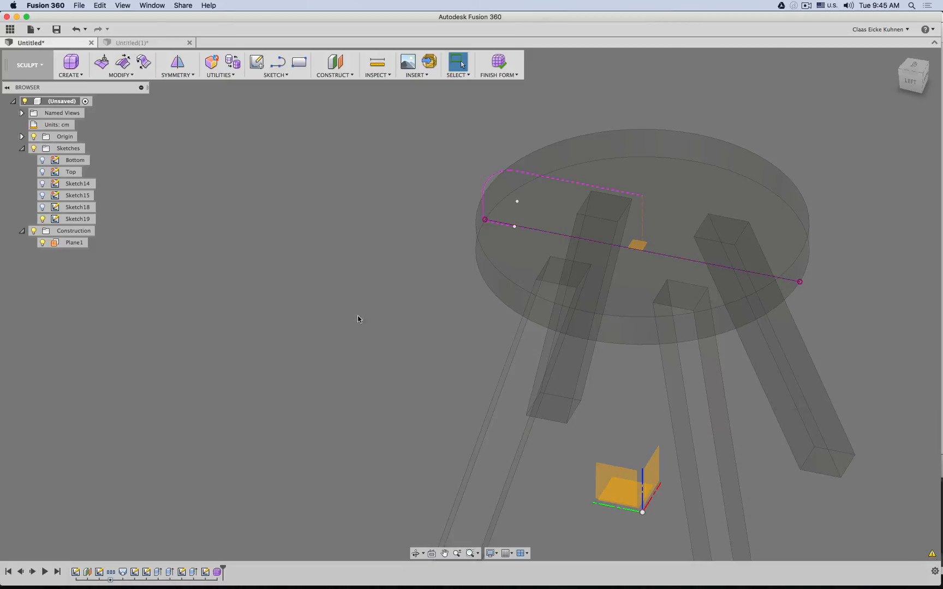
# Create a T-Spline cylinder on Plane1, centered on the origin, with a diameter of 40.5 cm.
pyautogui.click(78, 76)
pyautogui.click(76, 106)
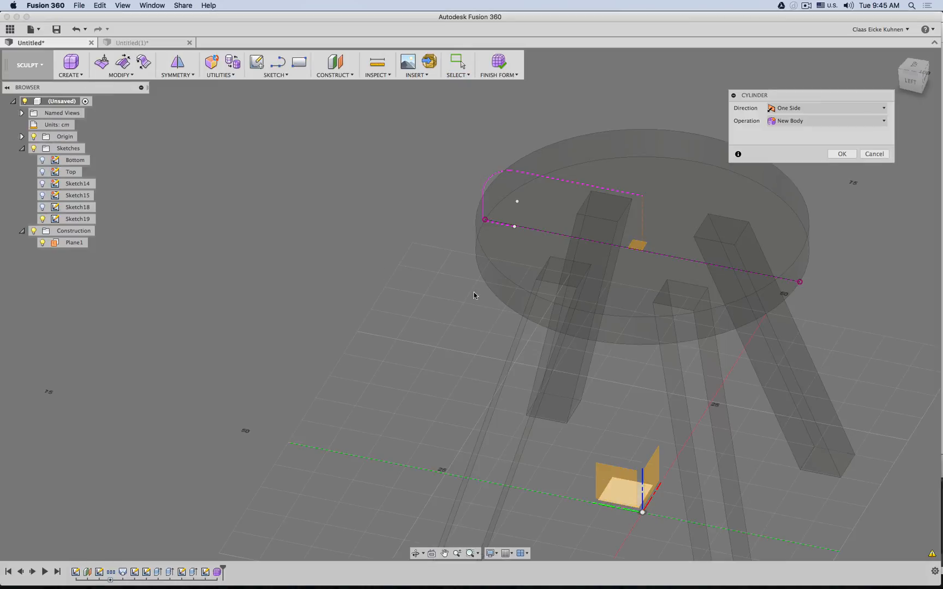
pyautogui.click(910, 79)
pyautogui.moveTo(910, 79); pyautogui.dragTo(836, 96)
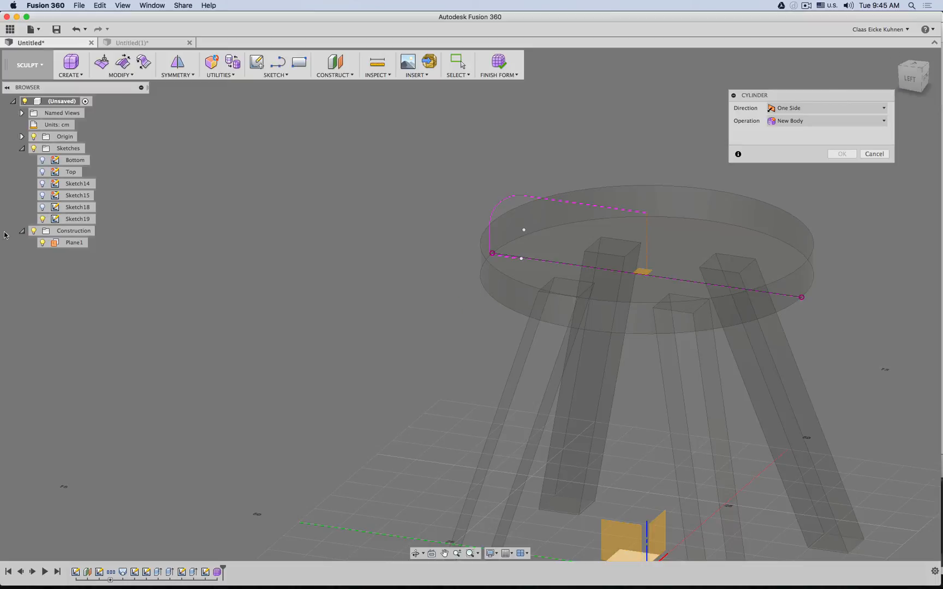
pyautogui.click(71, 243)
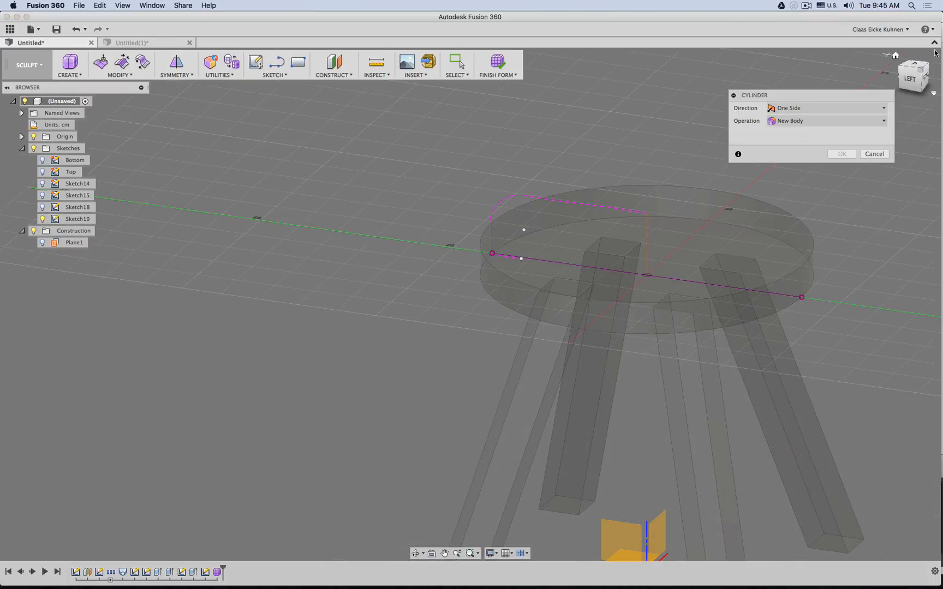
pyautogui.click(916, 67)
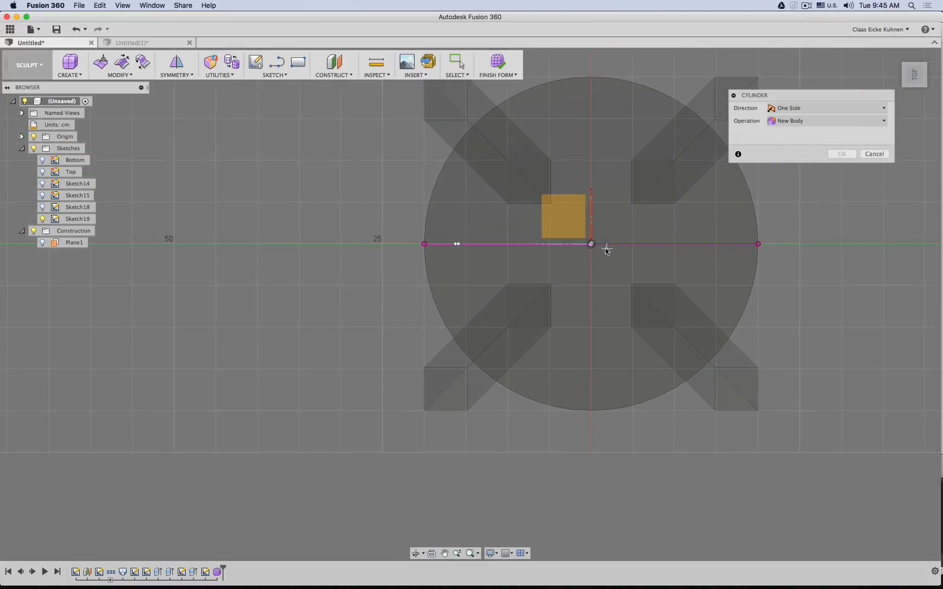
pyautogui.click(591, 244)
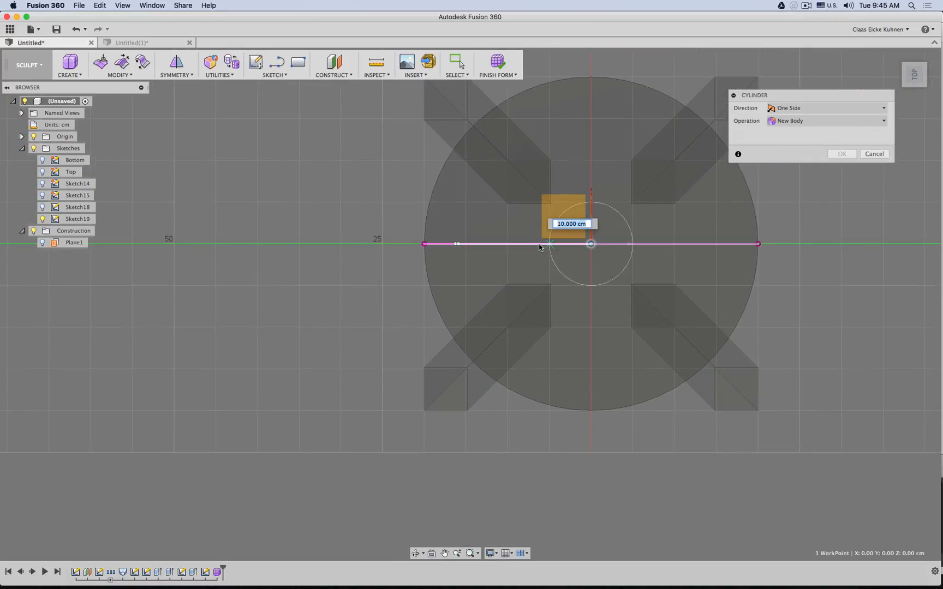
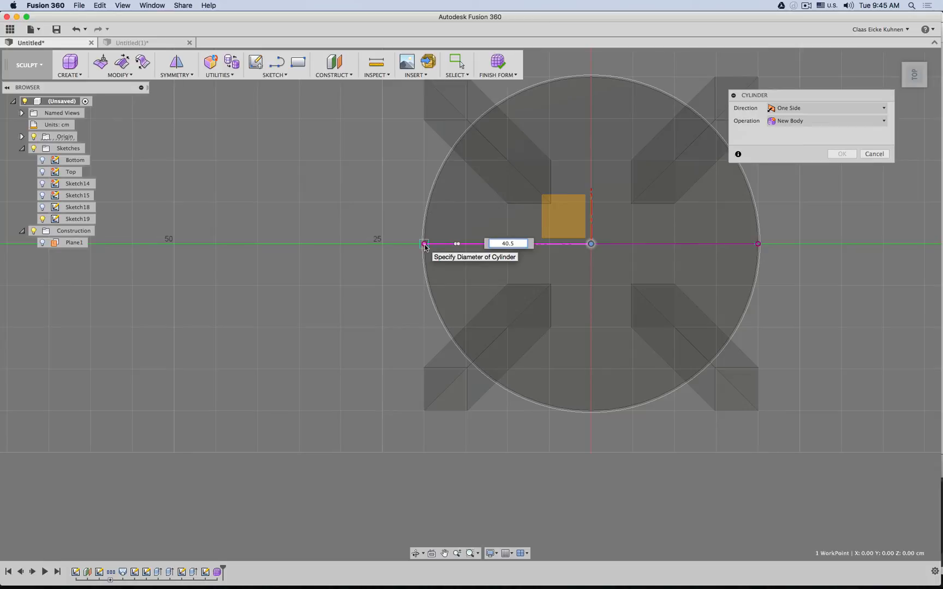
pyautogui.press('Return')
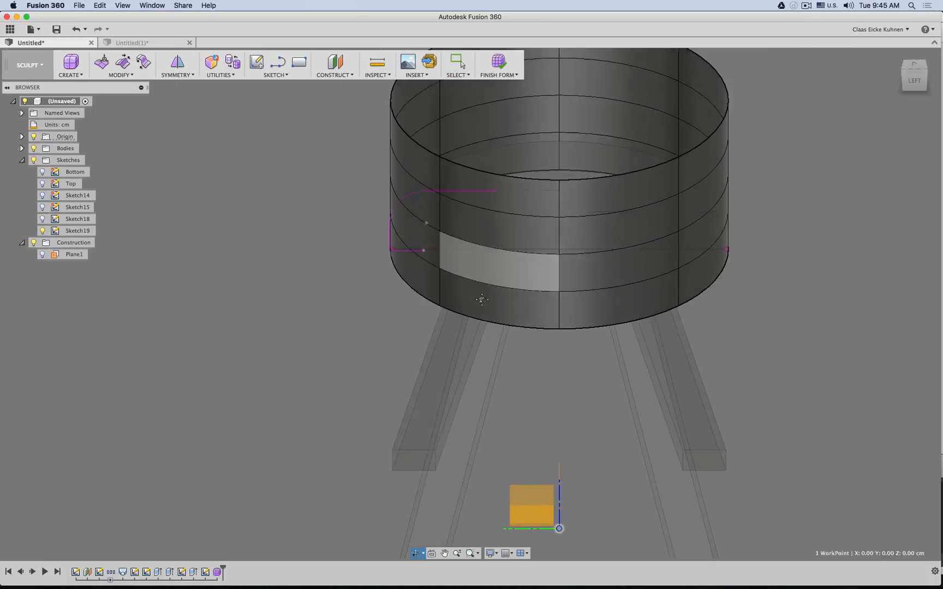
# Delete the two uppermost edge loops of the cylinder to shorten it by two face rows.
pyautogui.moveTo(481, 300); pyautogui.dragTo(465, 362, button='middle')
pyautogui.keyDown('shift'); pyautogui.moveTo(573, 333); pyautogui.dragTo(556, 297, button='middle'); pyautogui.keyUp('shift')
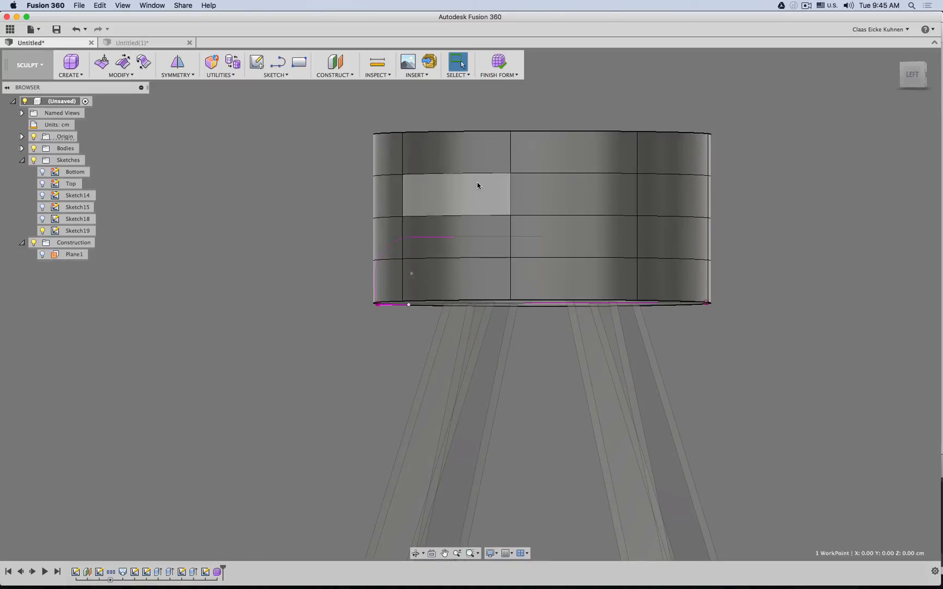
pyautogui.doubleClick(484, 132)
pyautogui.press('Delete')
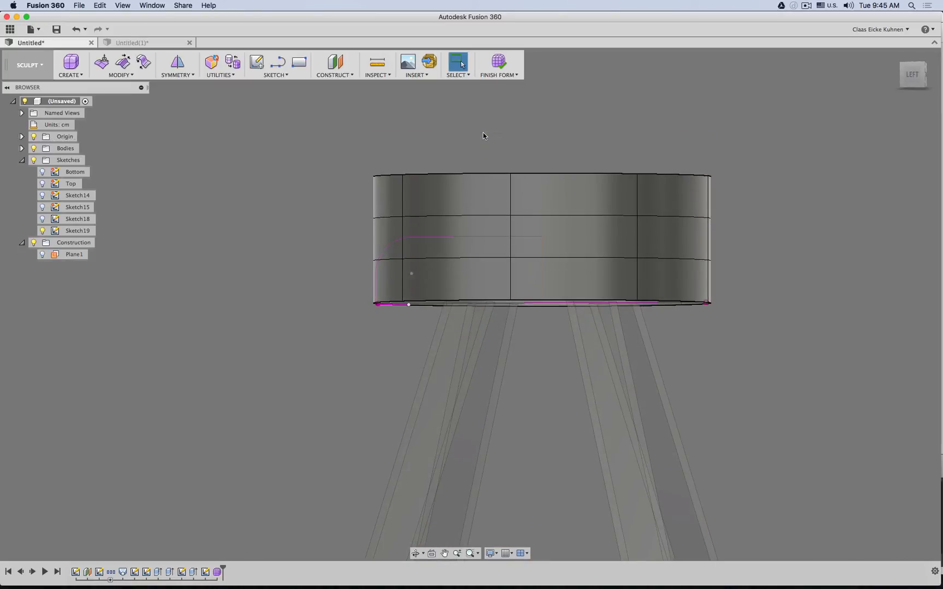
pyautogui.doubleClick(467, 174)
pyautogui.press('Delete')
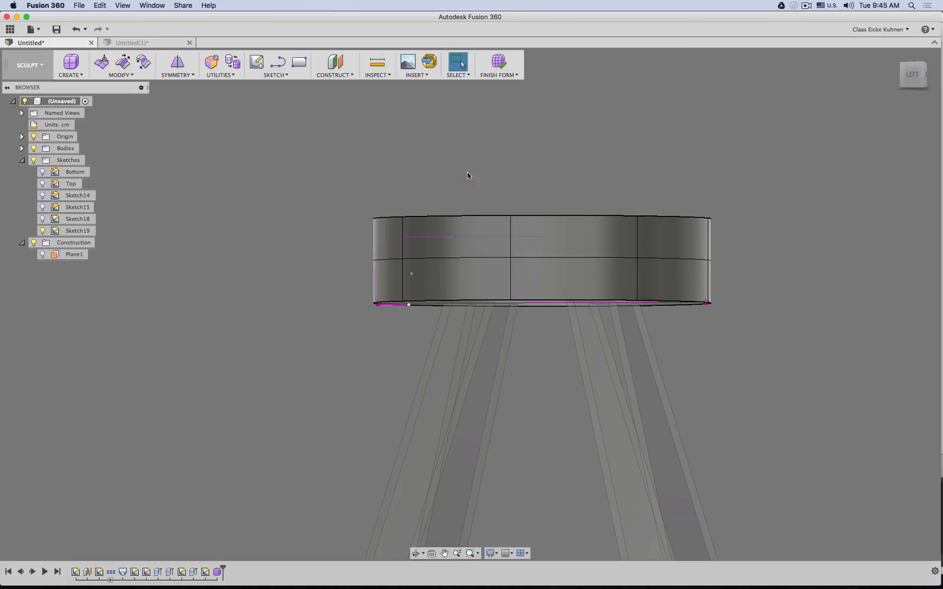
# Lower the cylinder's middle edge loop slightly, and lower its top edge loop to the height of the sketched profile's top line.
pyautogui.doubleClick(461, 259)
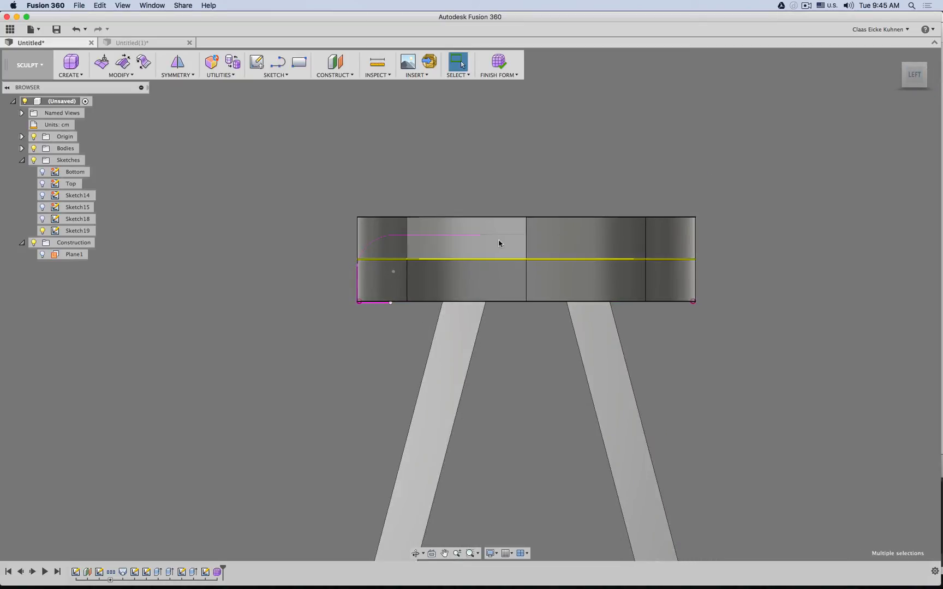
pyautogui.click(101, 62)
pyautogui.moveTo(524, 228); pyautogui.dragTo(524, 240)
pyautogui.click(486, 218)
pyautogui.doubleClick(486, 218)
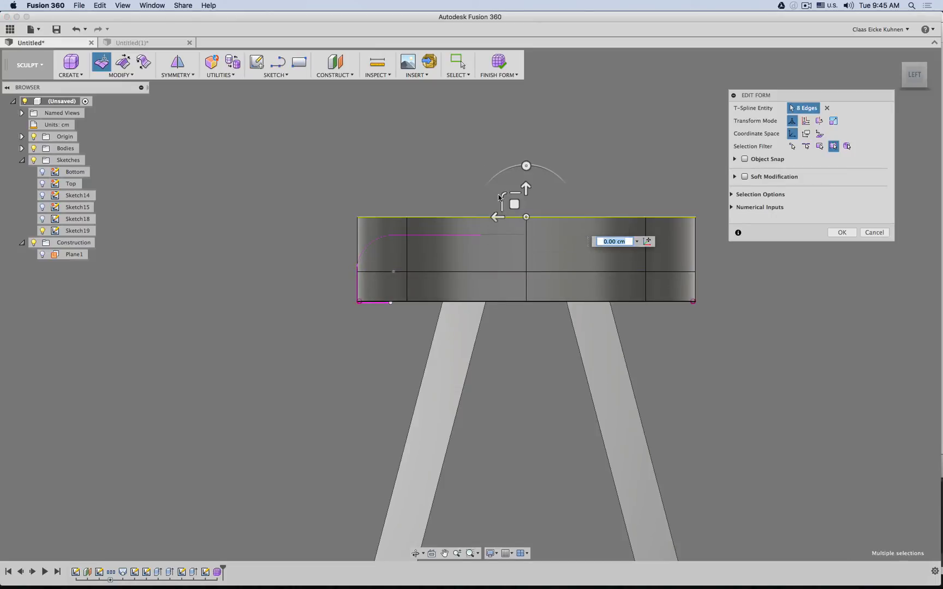
pyautogui.moveTo(525, 187); pyautogui.dragTo(526, 205)
# Extrude the top edge loop inward at a scale of about 0.794 and compare the rounded edge with the profile from the left view.
pyautogui.keyDown('shift'); pyautogui.moveTo(550, 170); pyautogui.dragTo(568, 196, button='middle'); pyautogui.keyUp('shift')
pyautogui.keyDown('shift'); pyautogui.moveTo(505, 255); pyautogui.dragTo(501, 322, button='middle'); pyautogui.keyUp('shift')
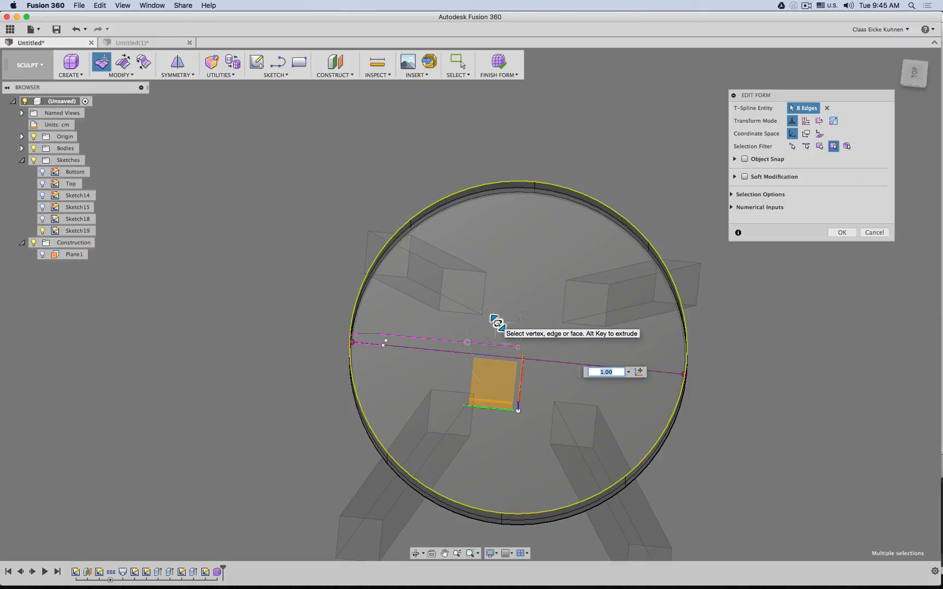
pyautogui.moveTo(496, 322); pyautogui.dragTo(499, 322)
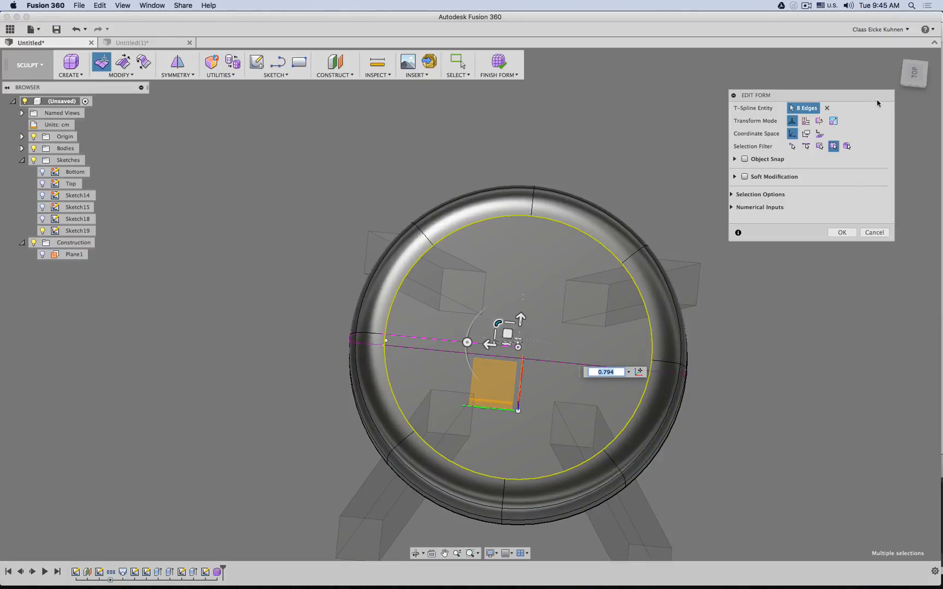
pyautogui.click(912, 89)
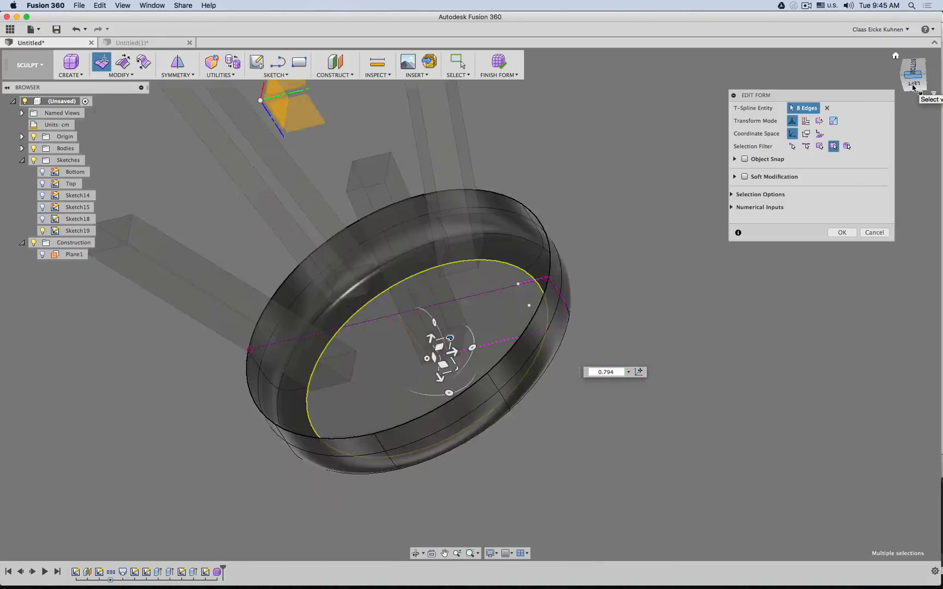
pyautogui.click(916, 87)
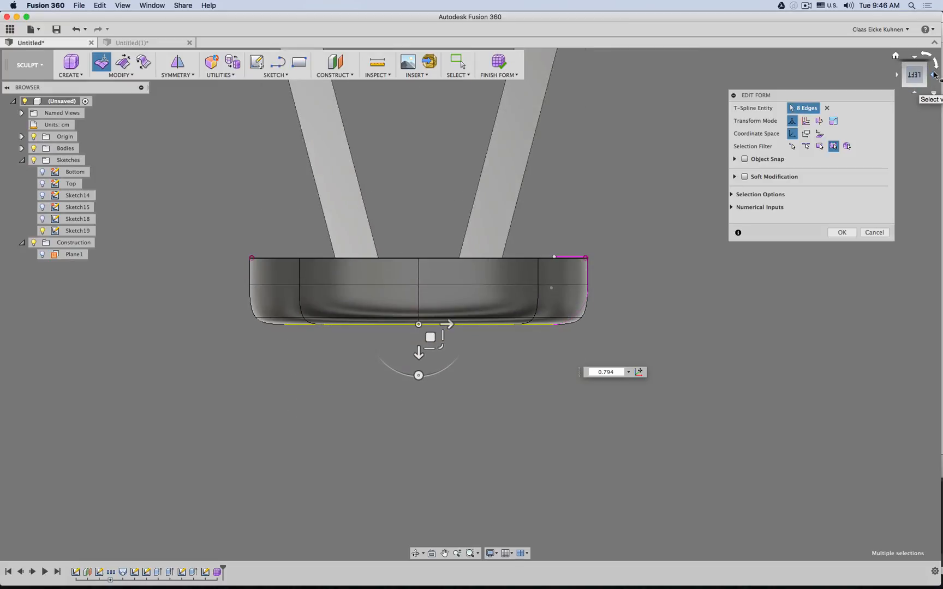
pyautogui.click(936, 65)
pyautogui.click(936, 65)
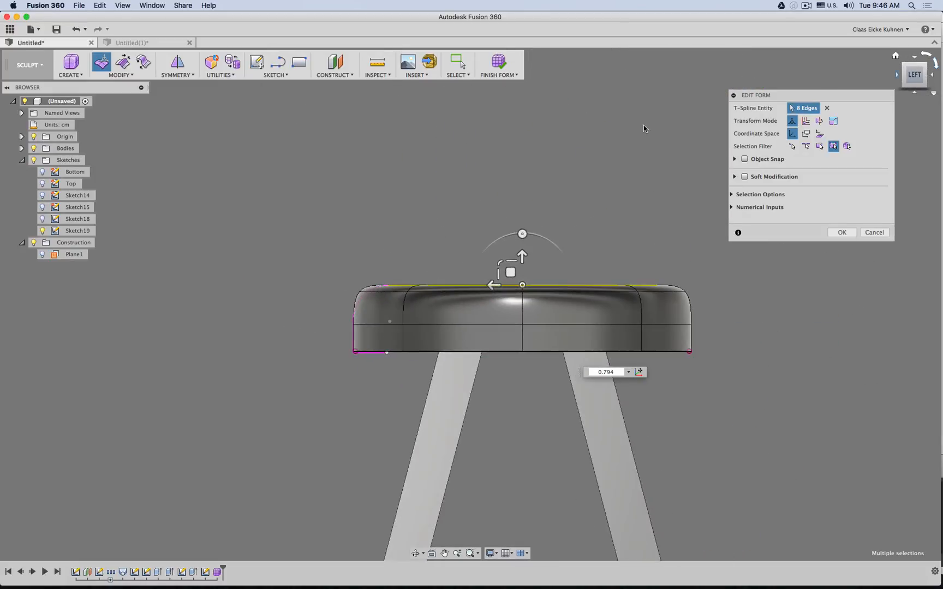
pyautogui.scroll(3, 502, 259)
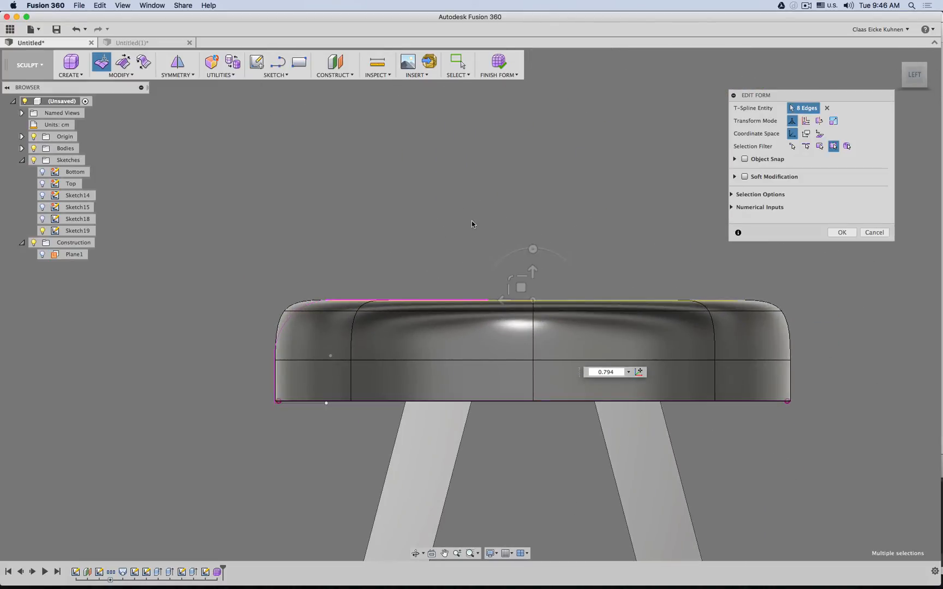
# Extrude the top inner edge loop toward the center at a scale of about 0.225, leaving a small central opening.
pyautogui.keyDown('shift'); pyautogui.moveTo(471, 220); pyautogui.dragTo(472, 226, button='middle'); pyautogui.keyUp('shift')
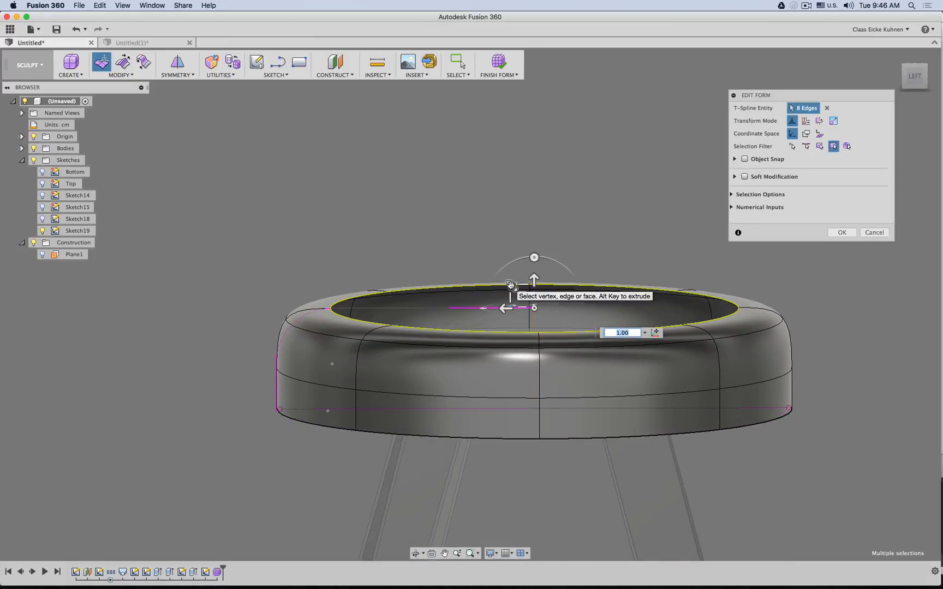
pyautogui.keyDown('shift'); pyautogui.moveTo(538, 261); pyautogui.dragTo(434, 389, button='middle'); pyautogui.keyUp('shift')
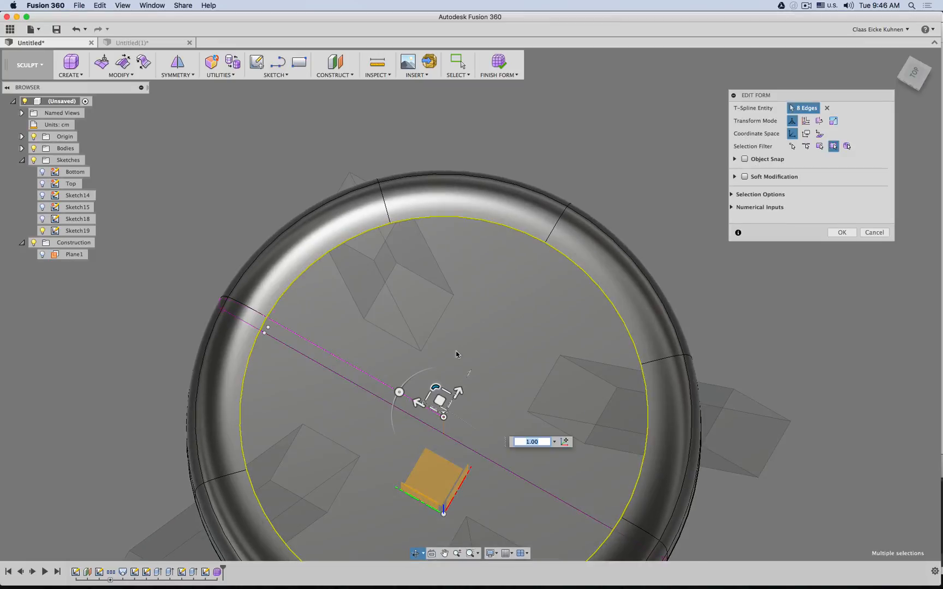
pyautogui.moveTo(434, 387); pyautogui.dragTo(440, 423)
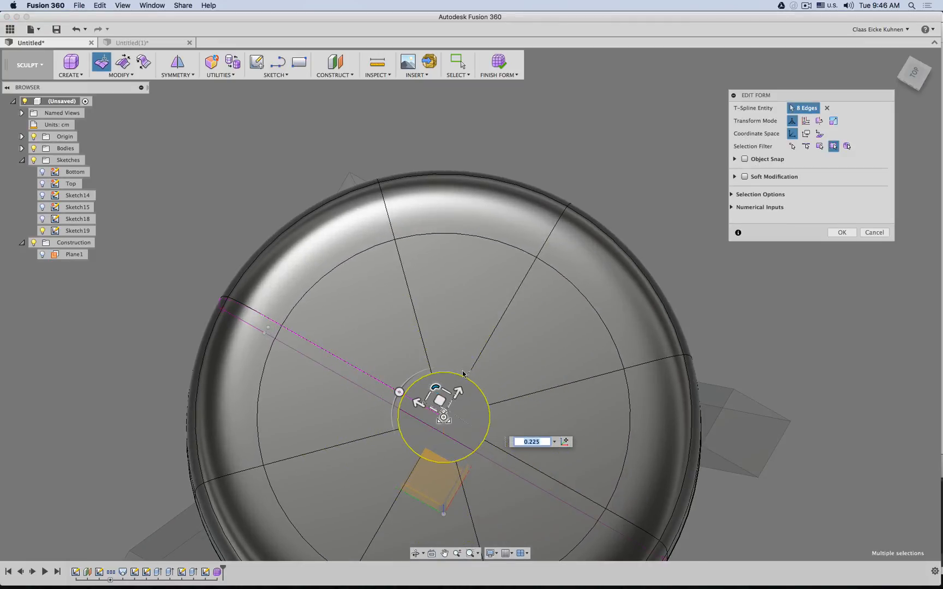
# Extrude the seat's bottom edge loop slightly inward at a scale of about 0.98.
pyautogui.keyDown('shift'); pyautogui.moveTo(470, 349); pyautogui.dragTo(502, 253, button='middle'); pyautogui.keyUp('shift')
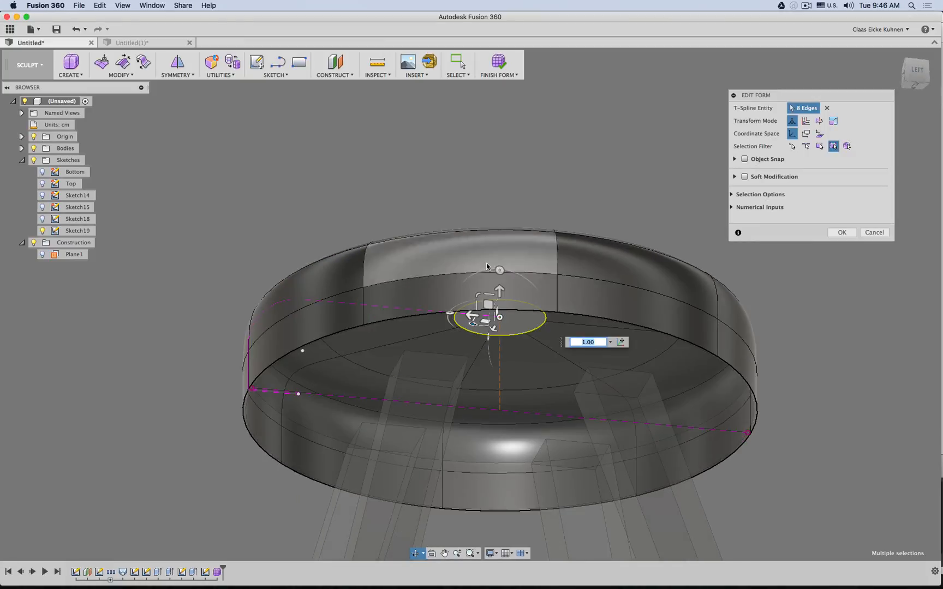
pyautogui.doubleClick(383, 324)
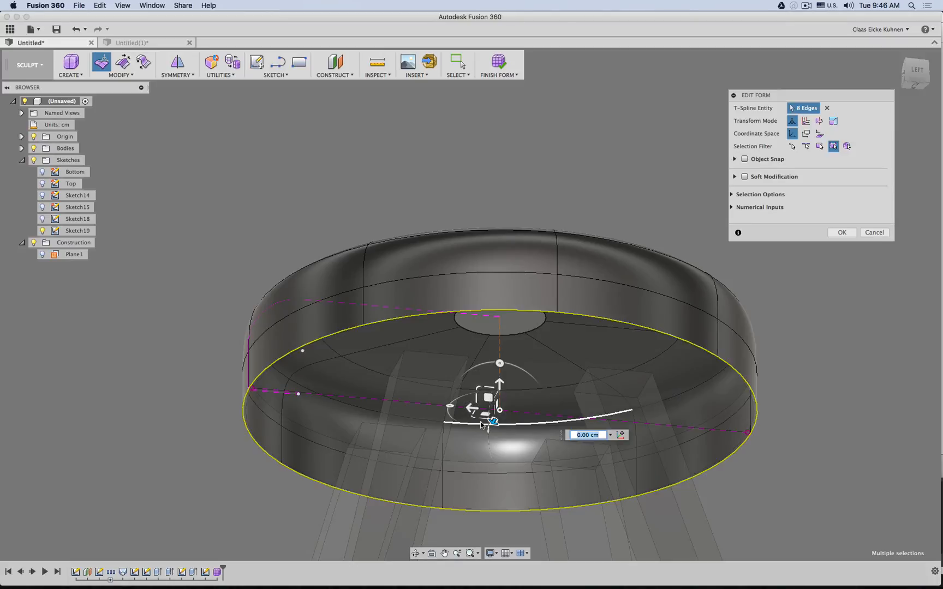
pyautogui.moveTo(472, 417); pyautogui.dragTo(476, 414)
pyautogui.moveTo(480, 412); pyautogui.dragTo(473, 415)
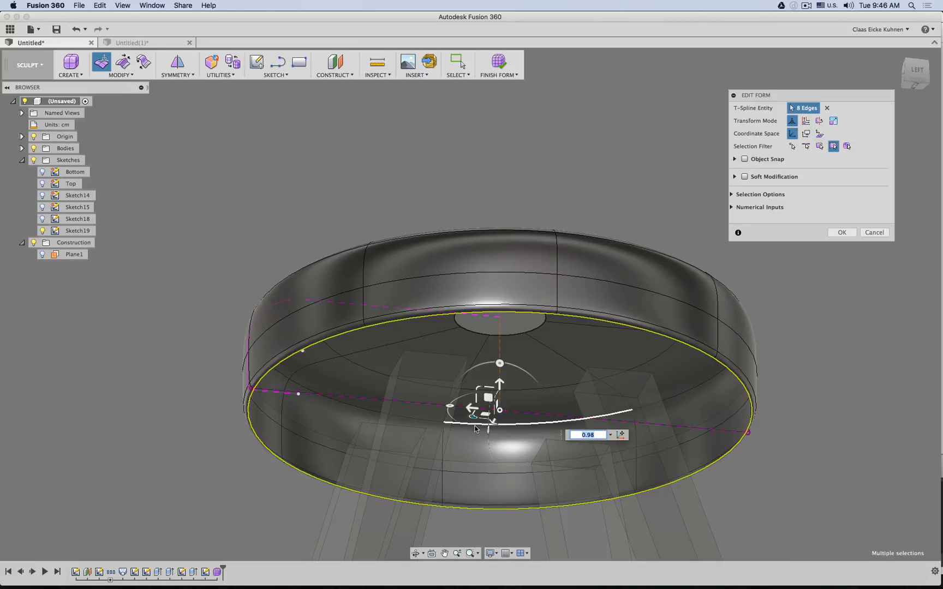
# Extrude the seat's bottom edge loop inward at a scale of about 0.733 and lower the two inner bottom loops about 0.166 cm.
pyautogui.moveTo(472, 418); pyautogui.dragTo(473, 419)
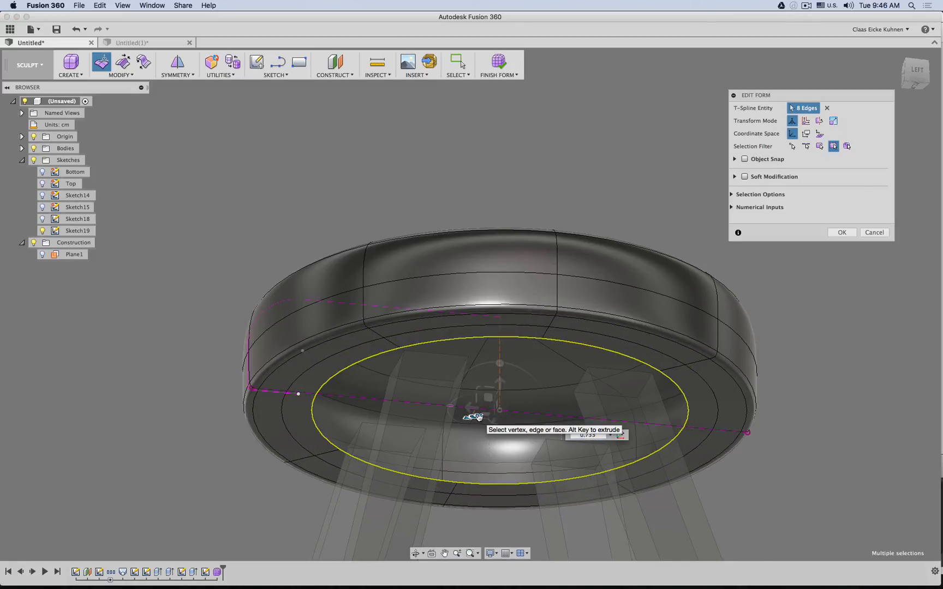
pyautogui.keyDown('shift'); pyautogui.doubleClick(371, 345); pyautogui.keyUp('shift')
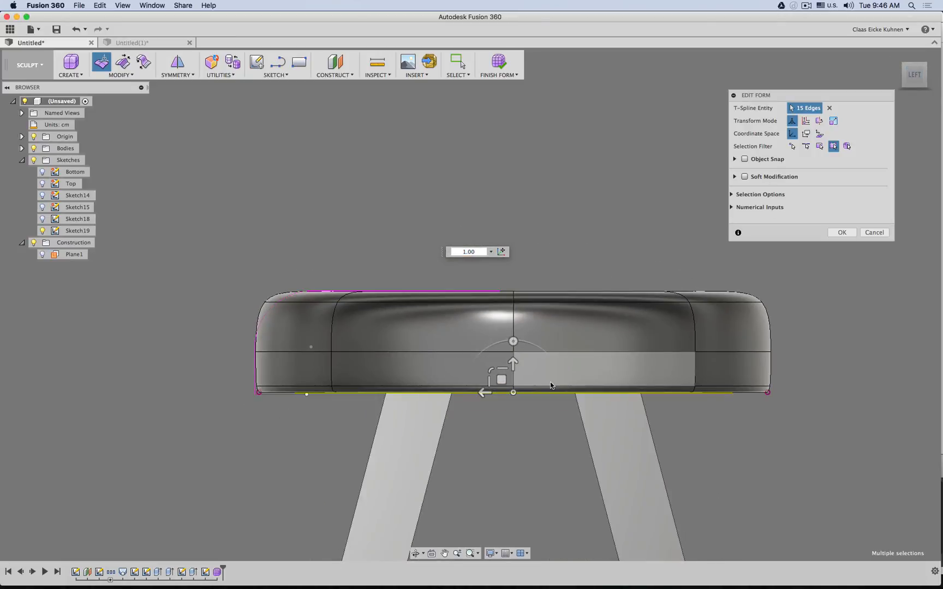
pyautogui.scroll(3, 528, 388)
pyautogui.moveTo(413, 392); pyautogui.dragTo(617, 350, button='middle')
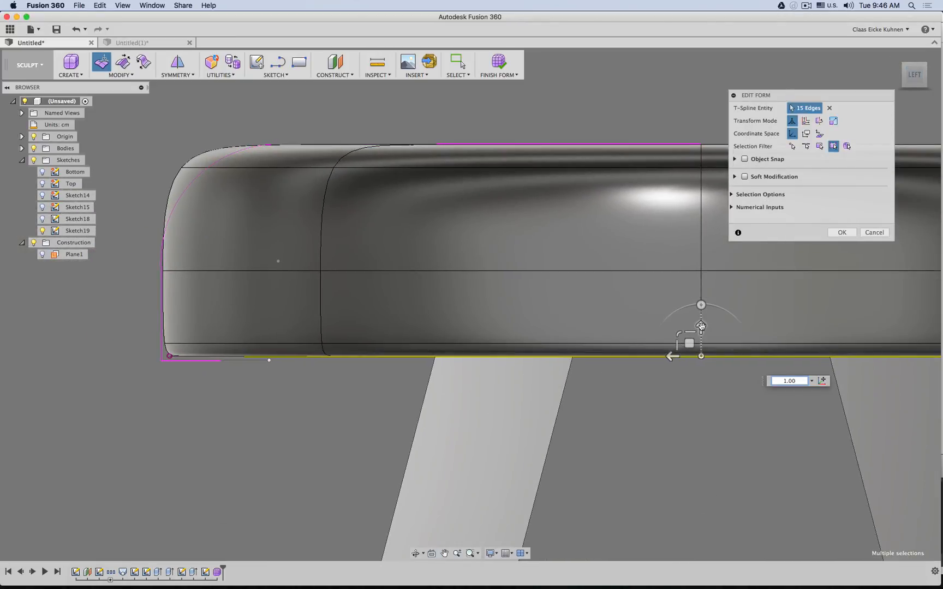
pyautogui.moveTo(701, 327); pyautogui.dragTo(702, 332)
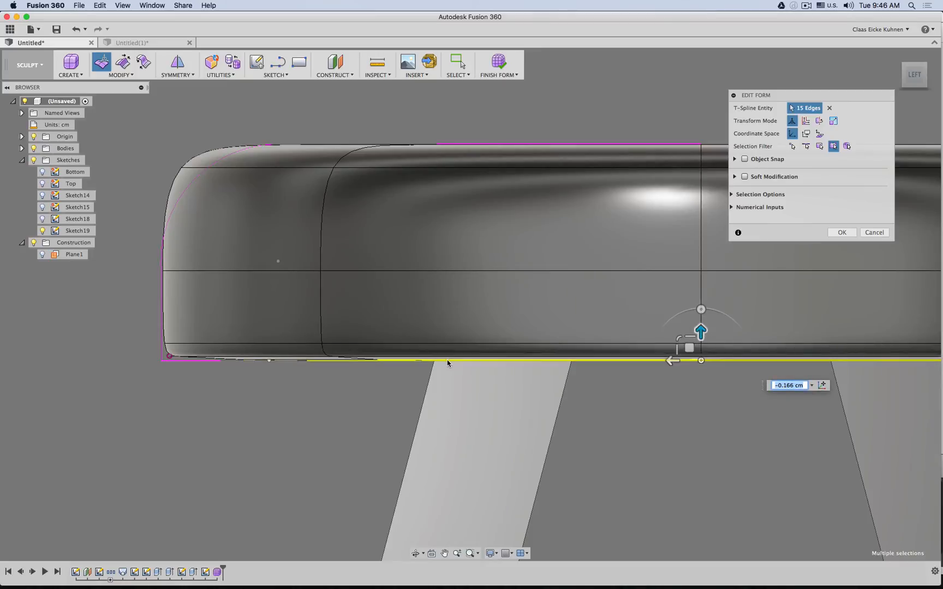
pyautogui.keyDown('shift'); pyautogui.moveTo(447, 363); pyautogui.dragTo(384, 402, button='middle'); pyautogui.keyUp('shift')
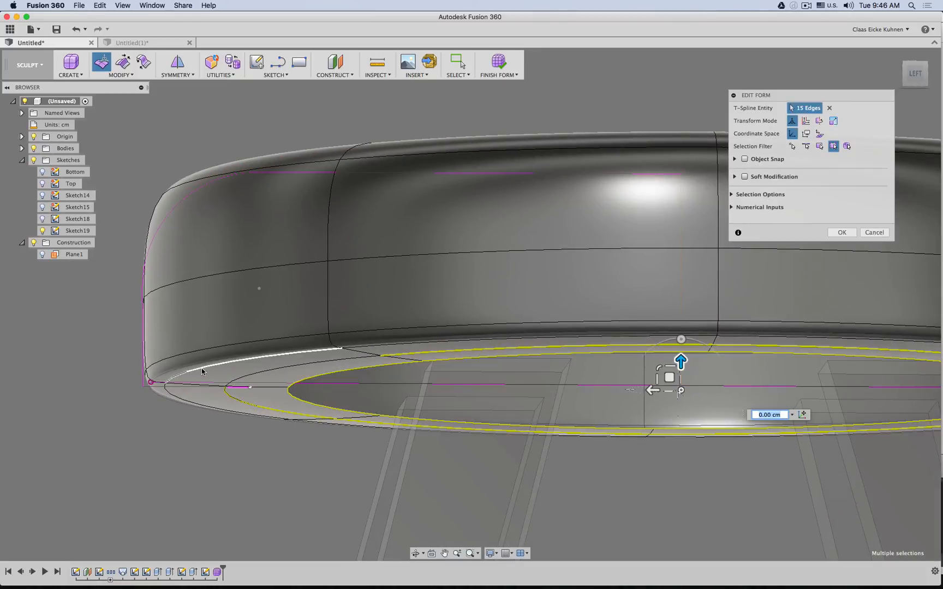
pyautogui.press('super+z')
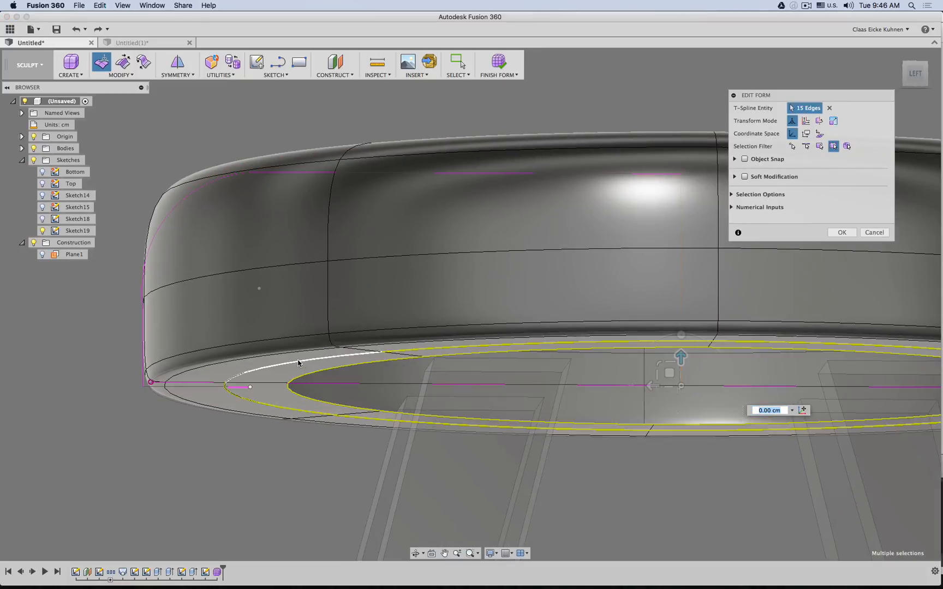
pyautogui.press('super+z')
# Lower the two outermost bottom edge loops of the seat slightly to the height of the sketched profile's bottom line.
pyautogui.click(253, 362)
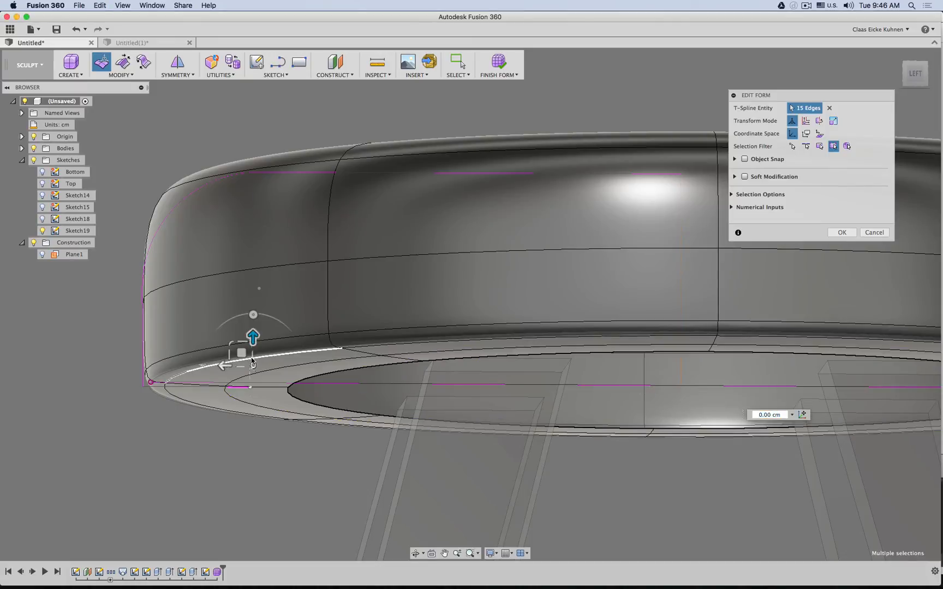
pyautogui.doubleClick(252, 361)
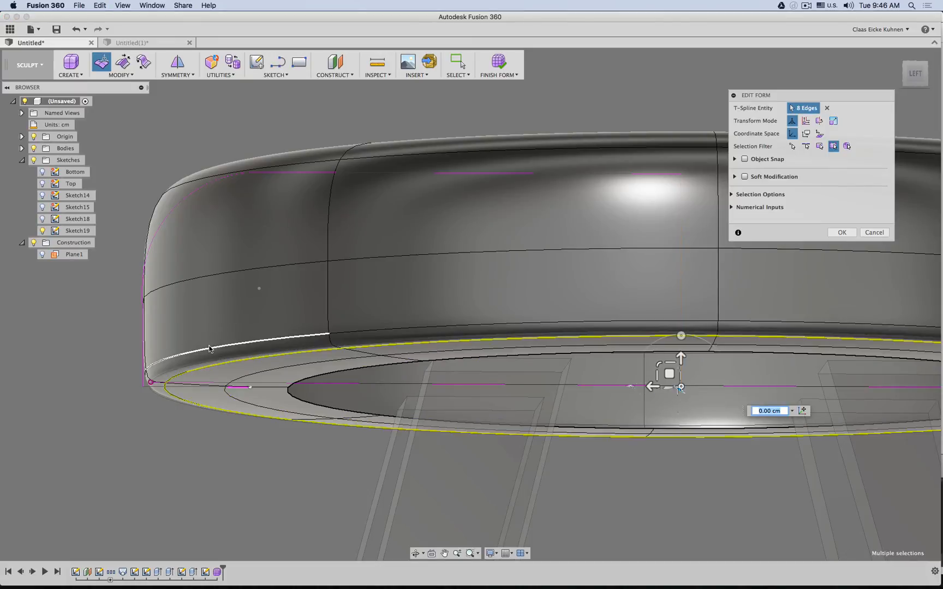
pyautogui.keyDown('shift'); pyautogui.doubleClick(371, 333); pyautogui.keyUp('shift')
pyautogui.click(915, 76)
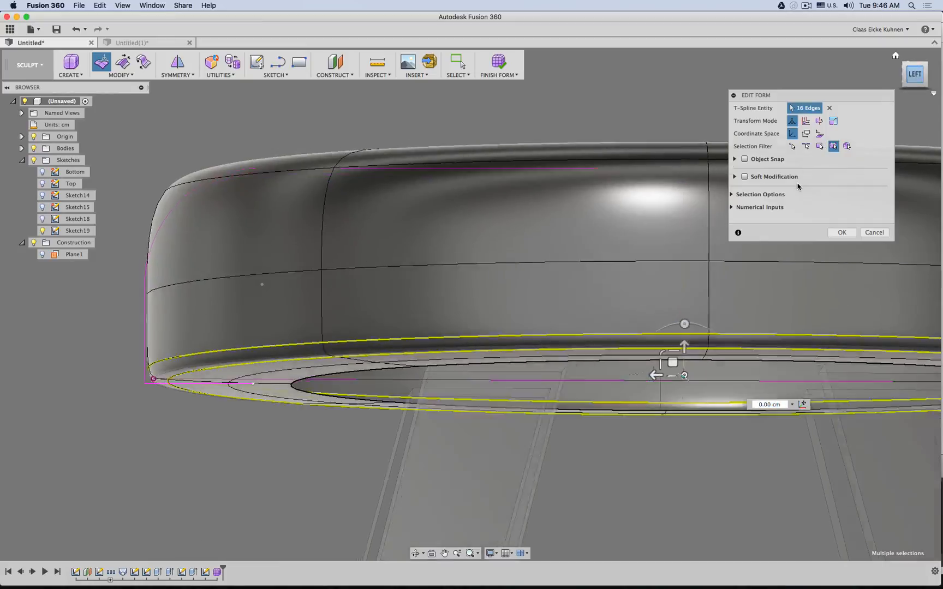
pyautogui.moveTo(690, 335); pyautogui.dragTo(691, 343)
pyautogui.moveTo(127, 263); pyautogui.dragTo(266, 229, button='middle')
pyautogui.scroll(4, 298, 329)
pyautogui.scroll(-3, 299, 333)
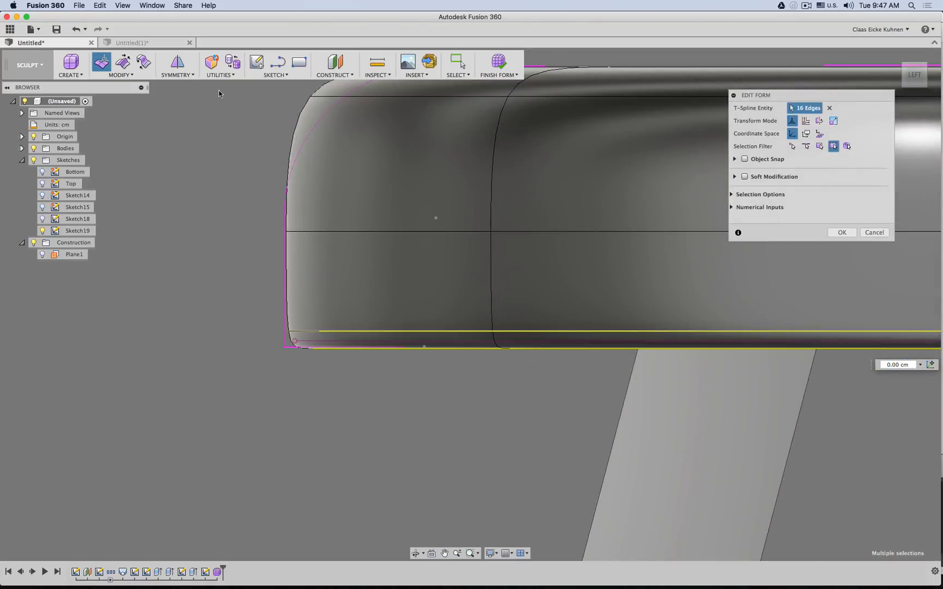
pyautogui.click(836, 233)
# In box display, lower the seat's middle side edge loop about 2.746 cm to just above the bottom edge.
pyautogui.scroll(3, 431, 243)
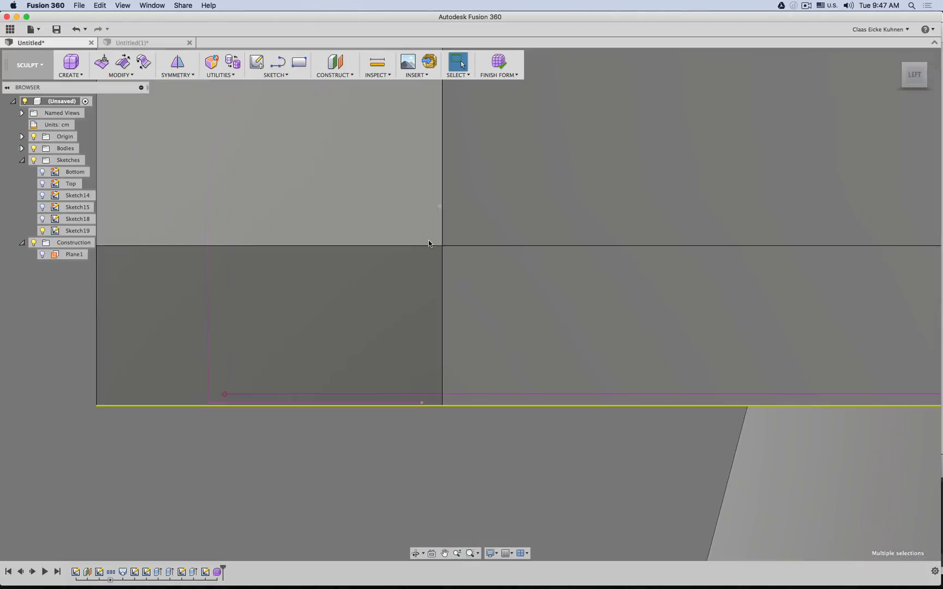
pyautogui.scroll(-3, 434, 245)
pyautogui.moveTo(435, 244)
pyautogui.keyDown('shift'); pyautogui.mouseDown(button='middle')
pyautogui.moveTo(437, 215)
pyautogui.moveTo(437, 228)
pyautogui.mouseUp(button='middle'); pyautogui.keyUp('shift')
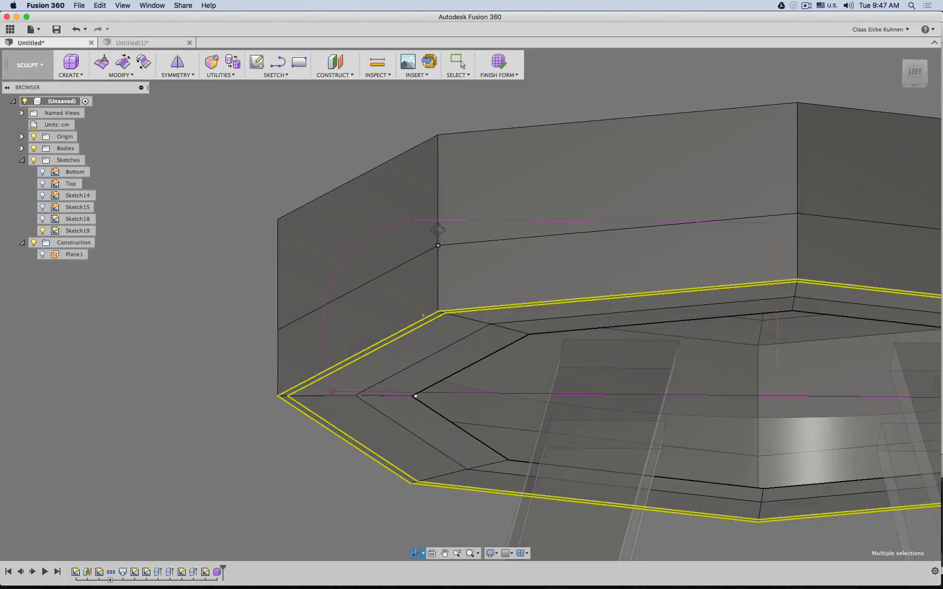
pyautogui.click(224, 205)
pyautogui.doubleClick(354, 288)
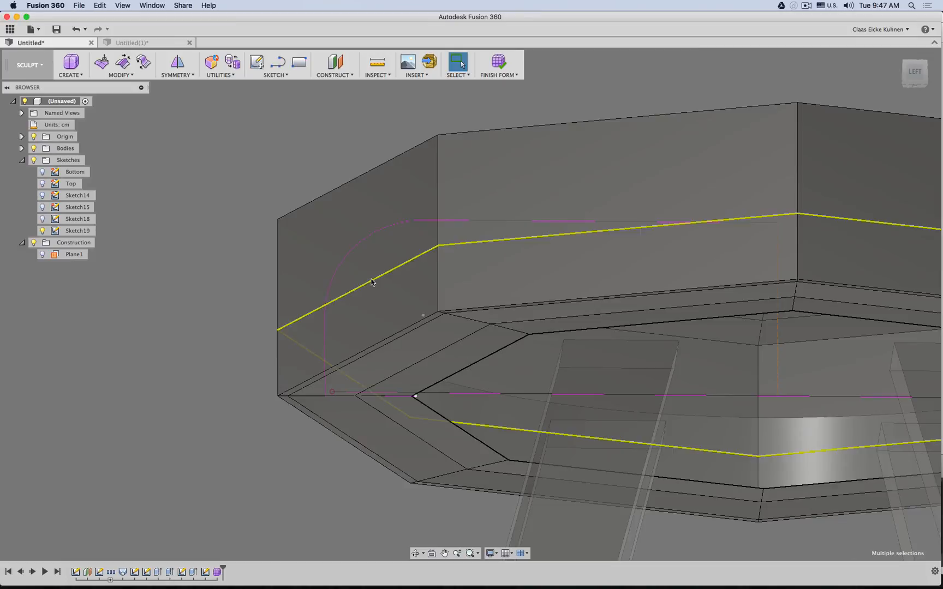
pyautogui.click(101, 61)
pyautogui.moveTo(776, 307); pyautogui.dragTo(776, 366)
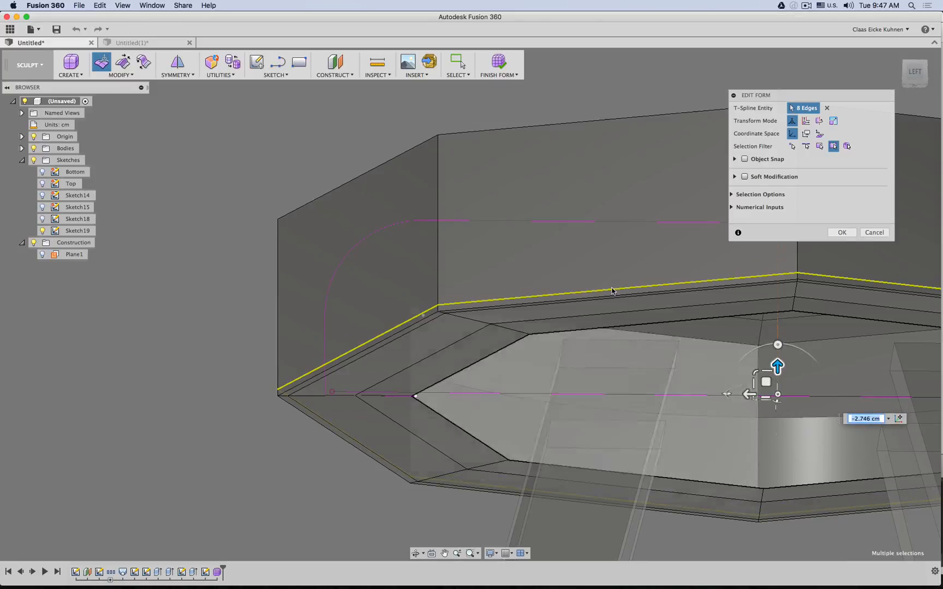
# Examine the seat in box, control-frame and smooth display, and compare its rounded side with the profile from the left view.
pyautogui.keyDown('shift'); pyautogui.moveTo(413, 158); pyautogui.dragTo(419, 177, button='middle'); pyautogui.keyUp('shift')
pyautogui.click(177, 264)
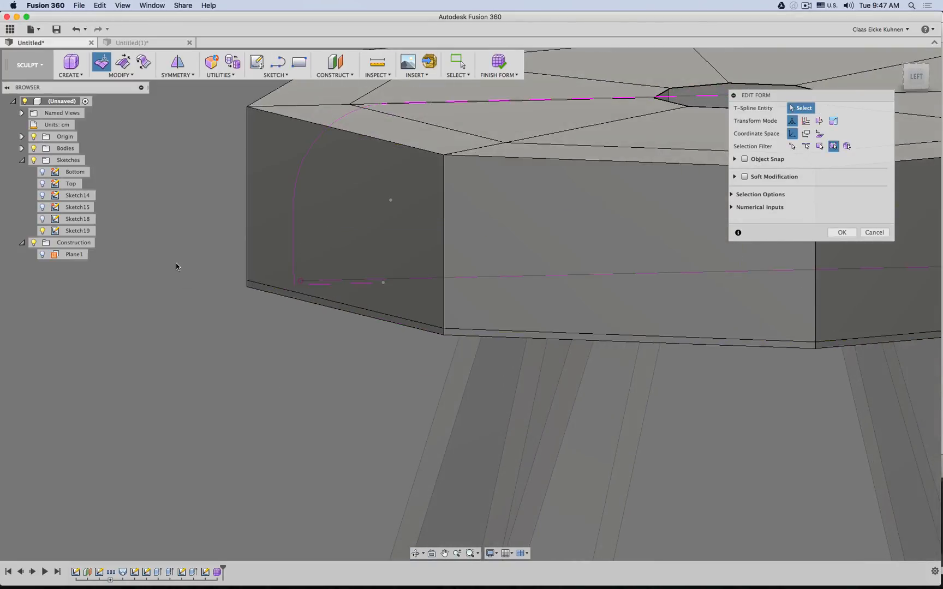
pyautogui.hotkey('alt', '2')
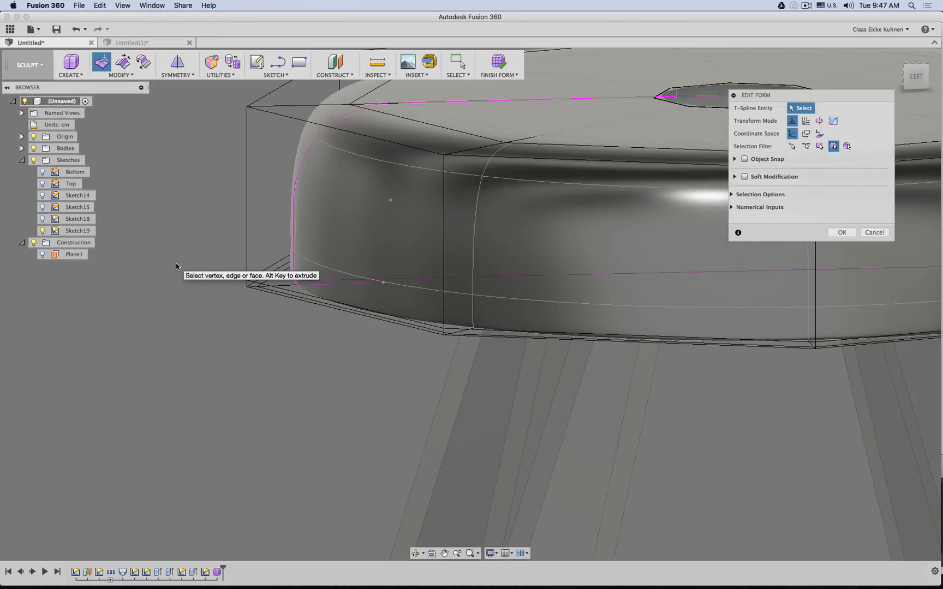
pyautogui.hotkey('alt', '3')
pyautogui.hotkey('alt', '1')
pyautogui.hotkey('alt', '2')
pyautogui.hotkey('alt', '3')
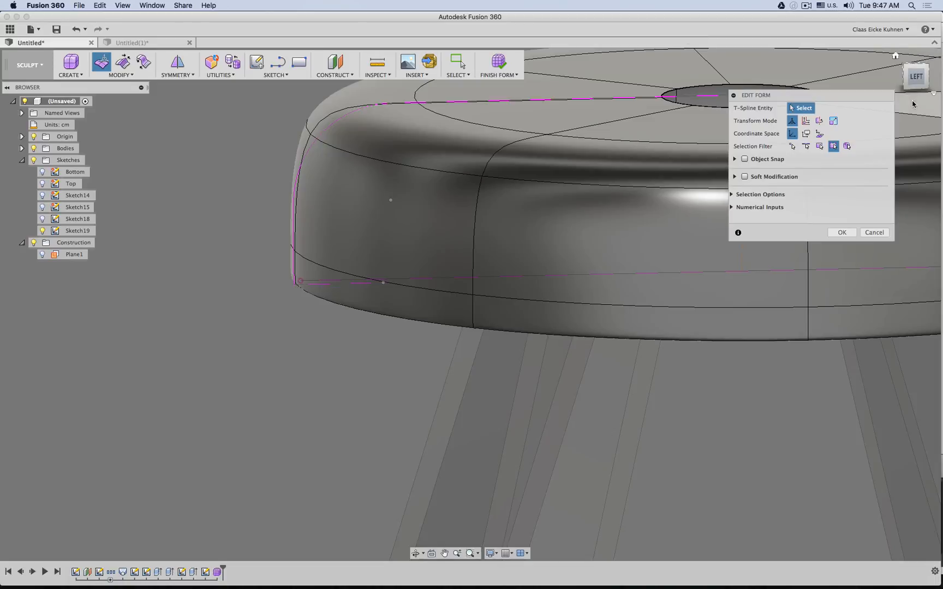
pyautogui.click(916, 76)
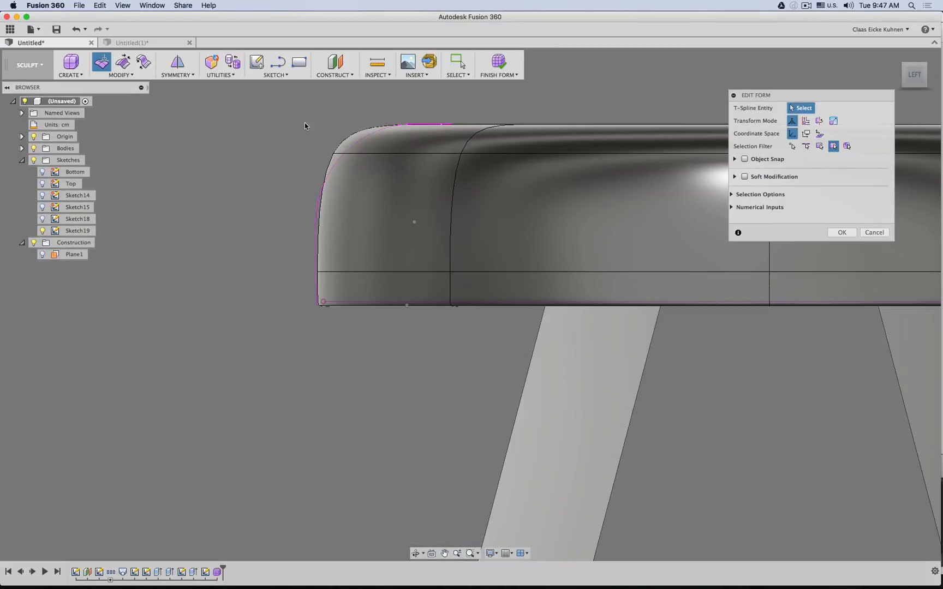
# In box display, insert a single simple edge loop around the seat's side from the top outer loop at location -0.51.
pyautogui.hotkey('ctrl', '1')
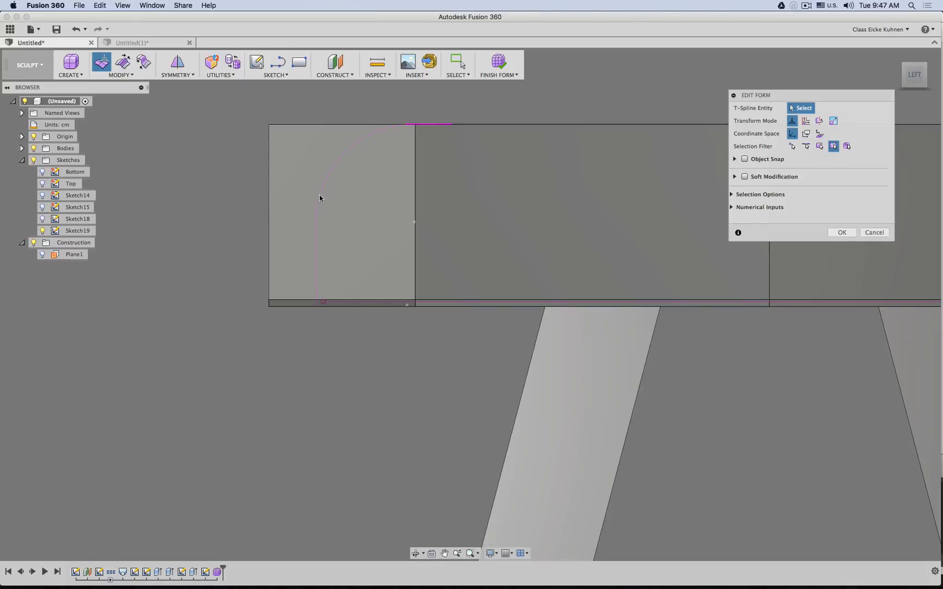
pyautogui.keyDown('shift'); pyautogui.moveTo(319, 195); pyautogui.dragTo(334, 204, button='middle'); pyautogui.keyUp('shift')
pyautogui.doubleClick(359, 136)
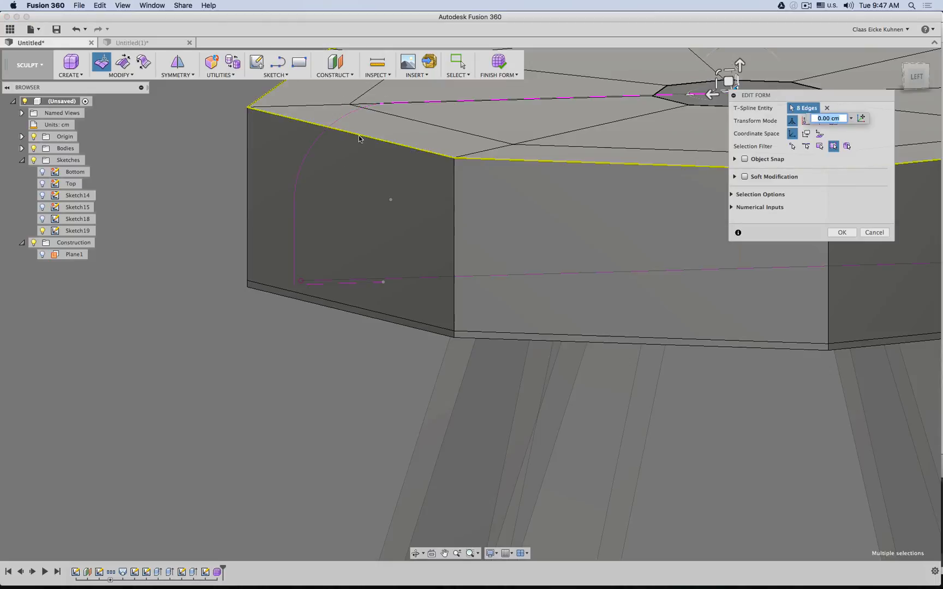
pyautogui.click(116, 74)
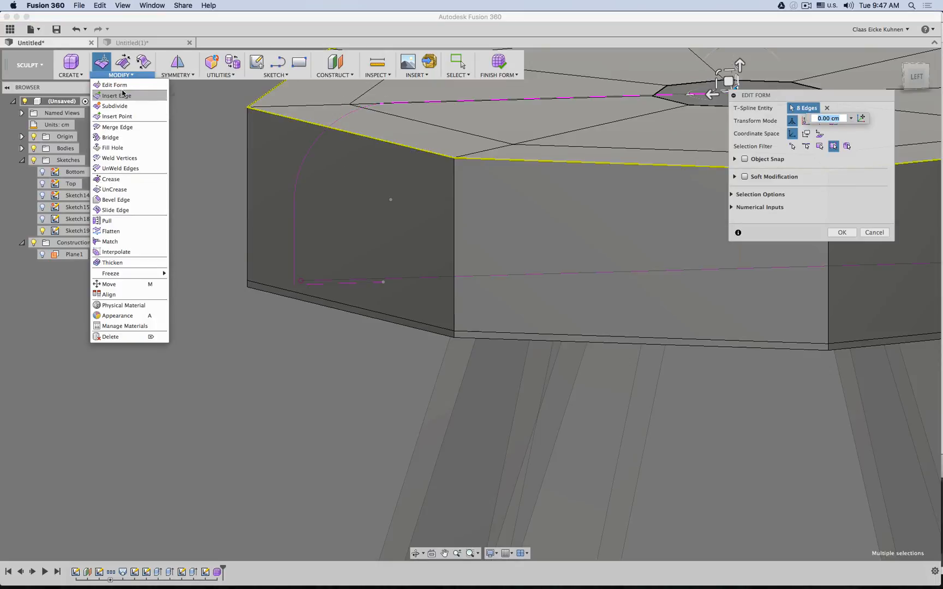
pyautogui.click(122, 95)
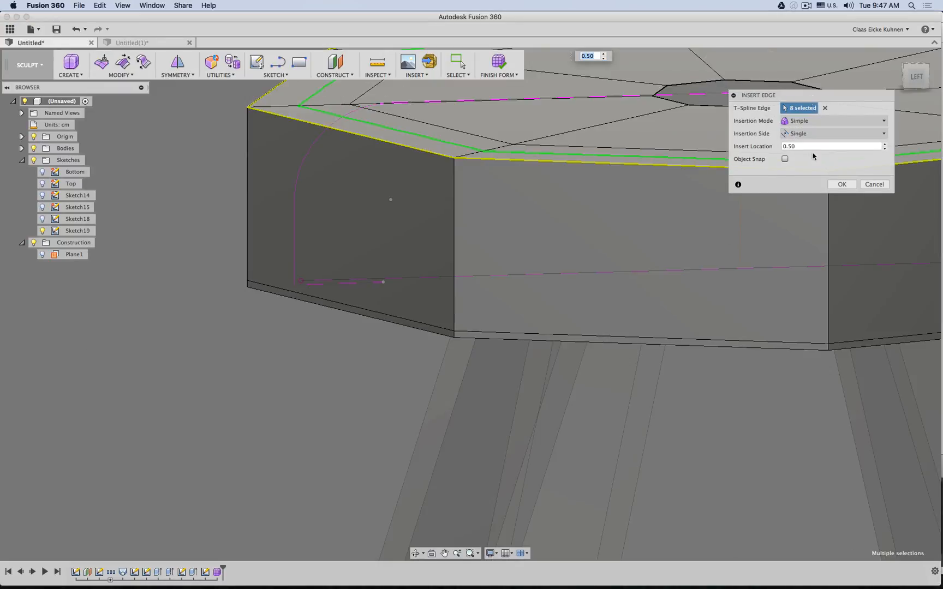
pyautogui.moveTo(788, 97); pyautogui.dragTo(691, 296)
pyautogui.scroll(3, 652, 275)
pyautogui.scroll(-5, 652, 275)
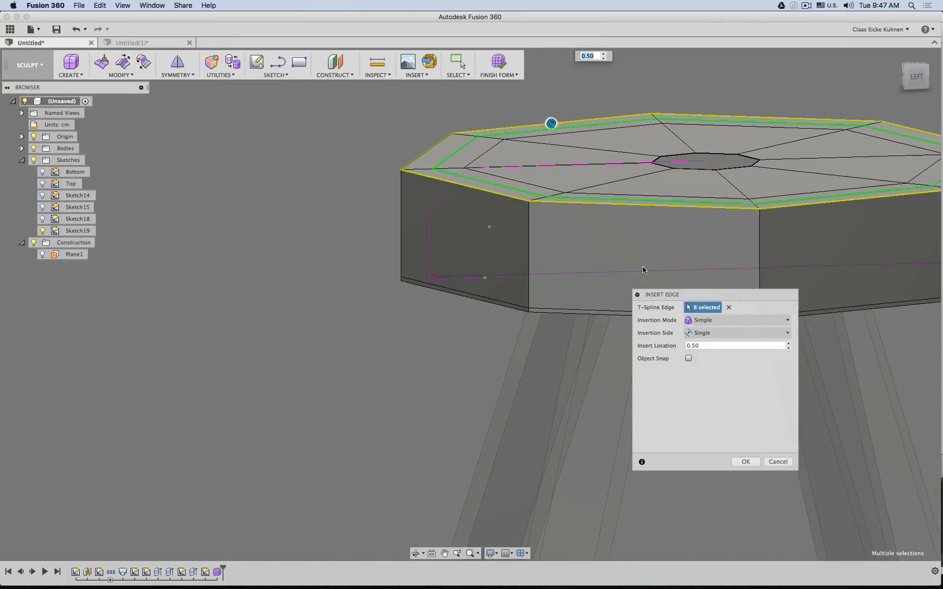
pyautogui.moveTo(550, 125); pyautogui.dragTo(510, 182)
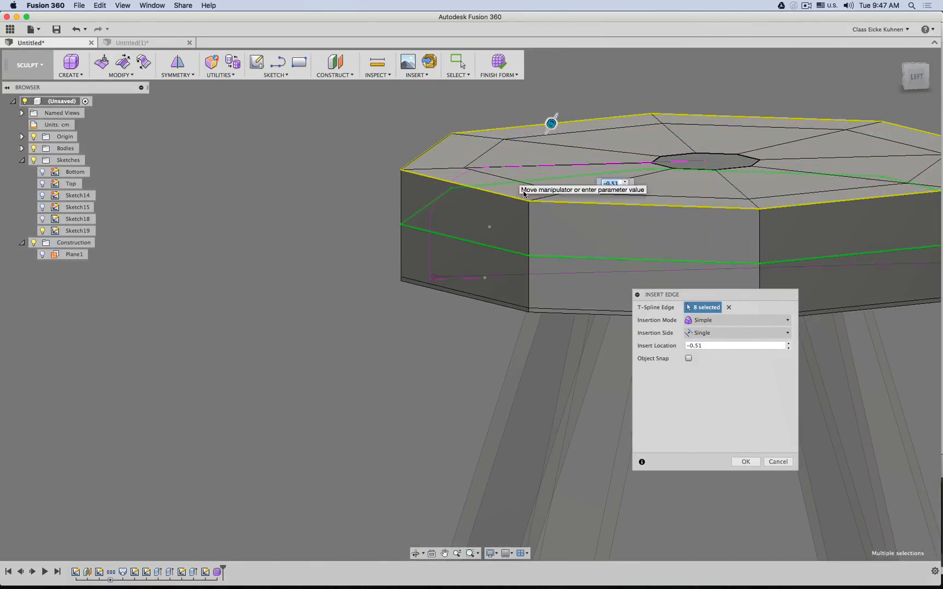
pyautogui.click(746, 462)
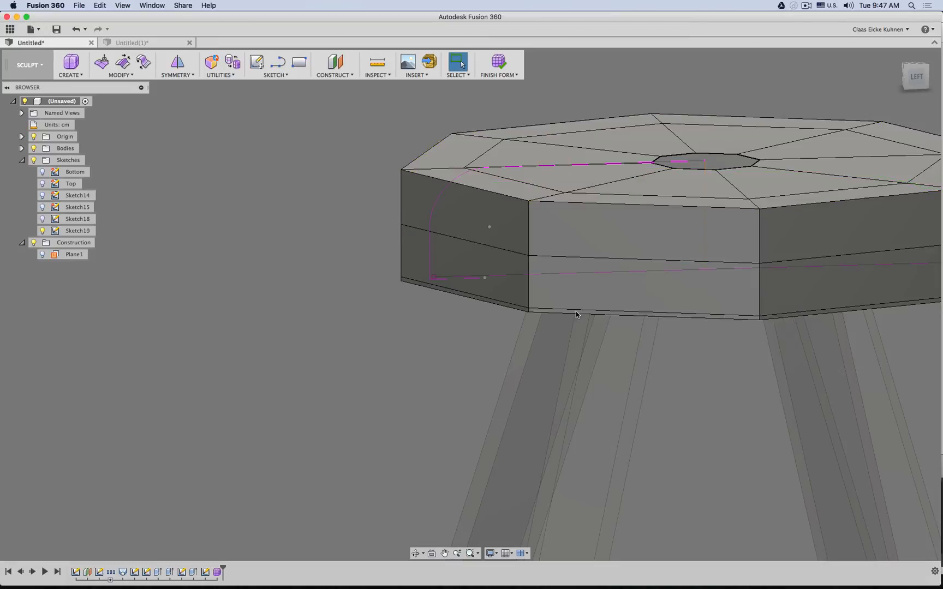
# Scale the inserted side edge loop outward to about 1.035 and compare the smooth seat with the profile from the left view.
pyautogui.doubleClick(593, 255)
pyautogui.keyDown('shift'); pyautogui.moveTo(683, 170); pyautogui.dragTo(579, 280, button='middle'); pyautogui.keyUp('shift')
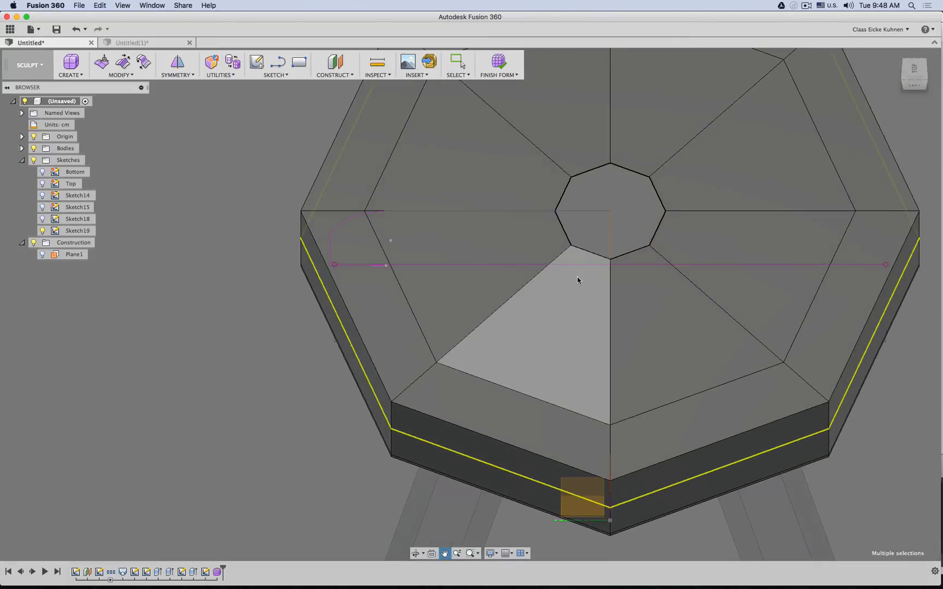
pyautogui.scroll(3, 578, 277)
pyautogui.scroll(-5, 578, 280)
pyautogui.click(102, 61)
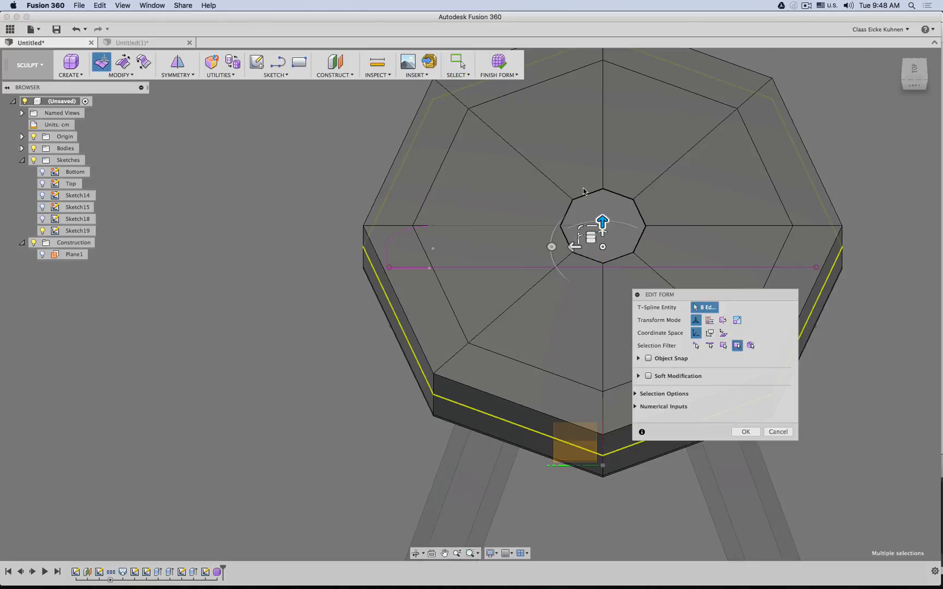
pyautogui.moveTo(580, 228); pyautogui.dragTo(580, 229)
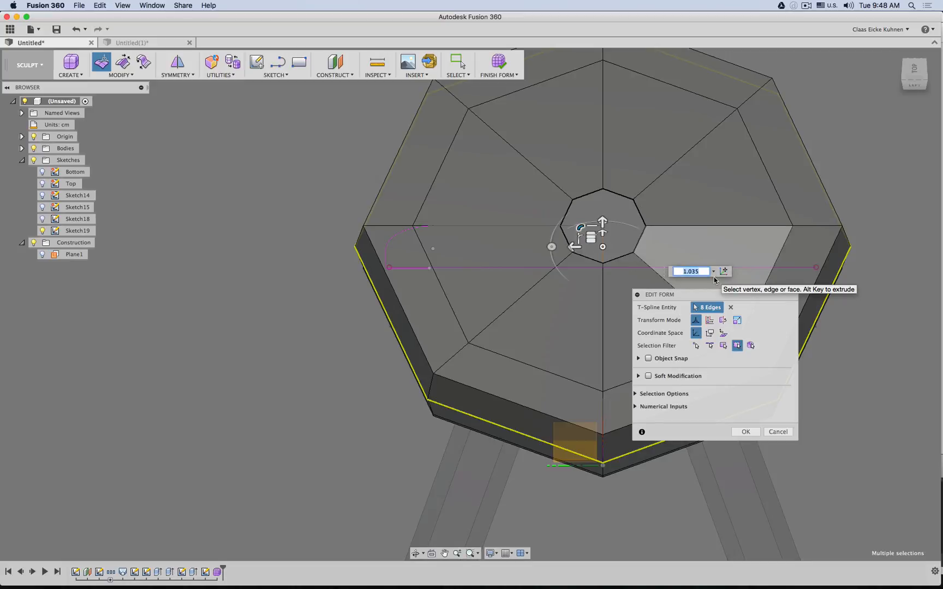
pyautogui.press('Return')
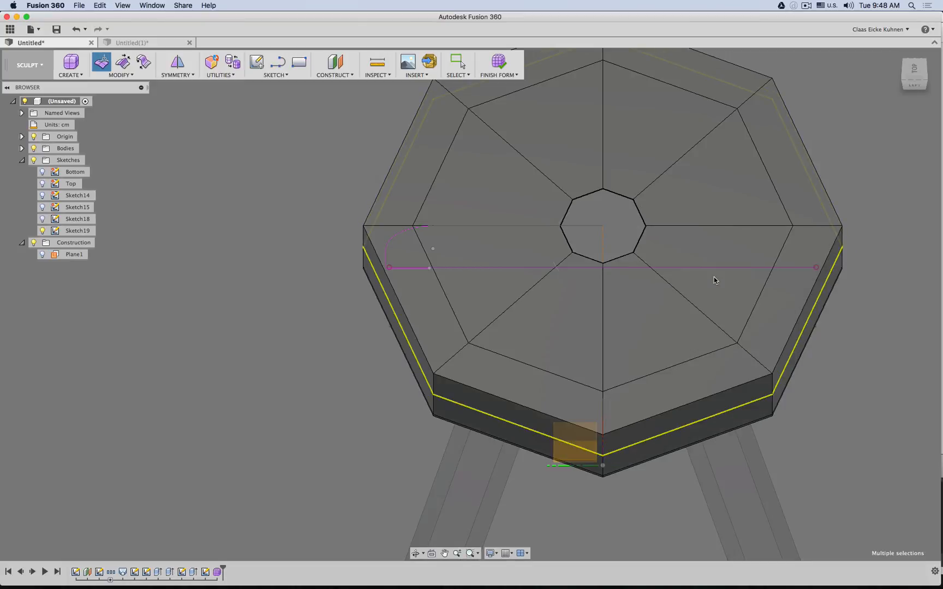
pyautogui.press('Escape')
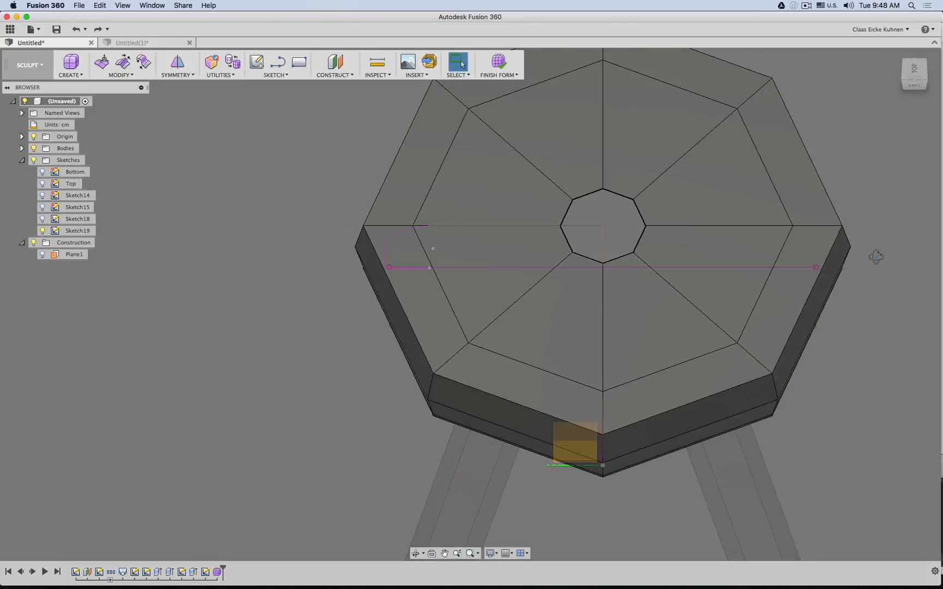
pyautogui.keyDown('shift'); pyautogui.moveTo(875, 257); pyautogui.dragTo(865, 234, button='middle'); pyautogui.keyUp('shift')
pyautogui.hotkey('ctrl', '3')
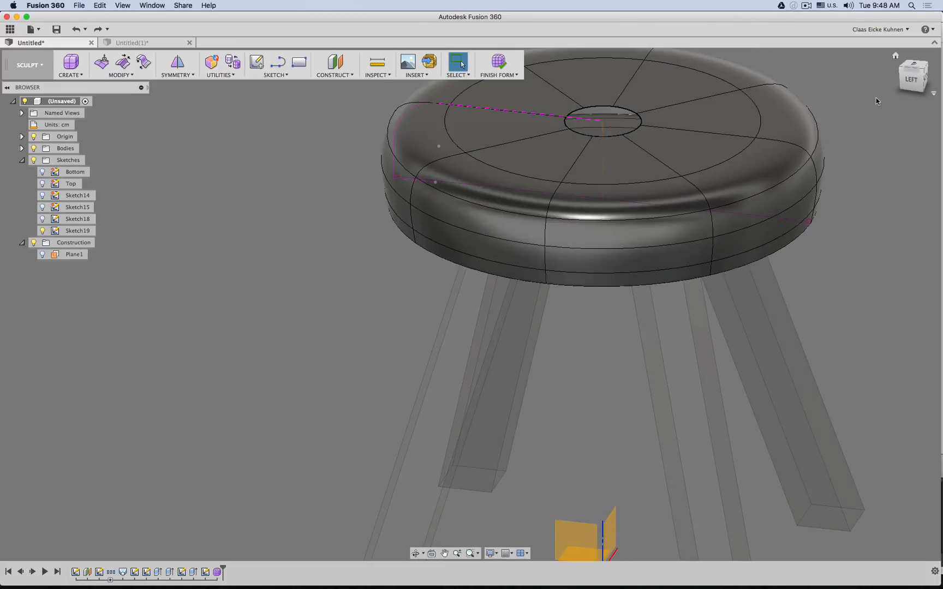
pyautogui.click(915, 81)
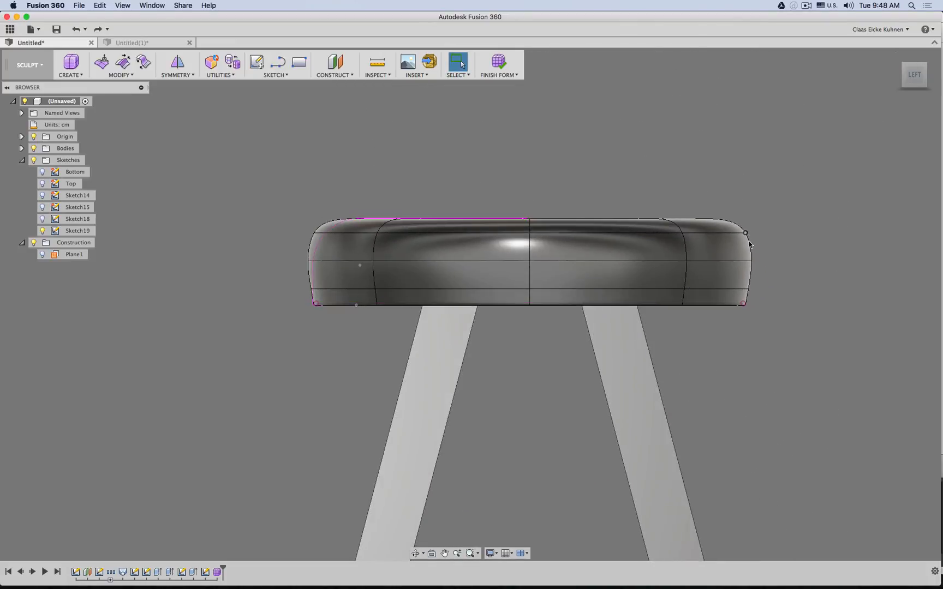
pyautogui.scroll(10, 309, 307)
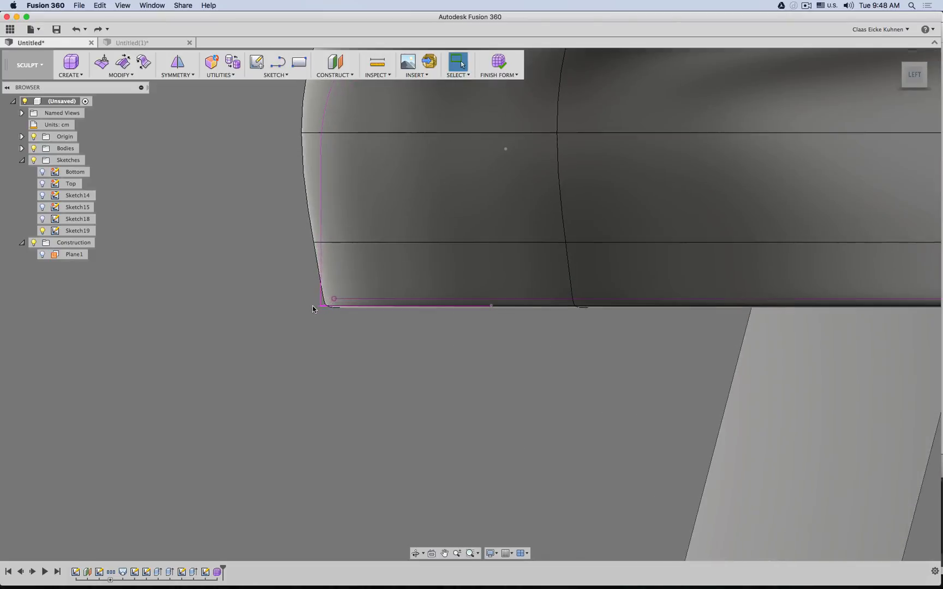
# Scale the seat's lower side edge loop outward to 1.01 and compare the rounded side with the profile from the left view.
pyautogui.doubleClick(354, 242)
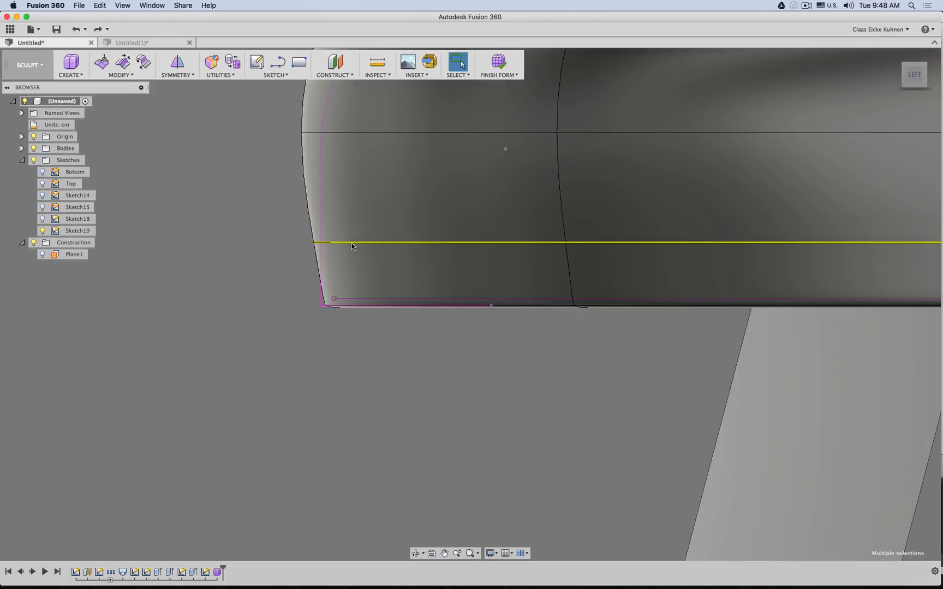
pyautogui.scroll(-4, 352, 246)
pyautogui.scroll(-2, 354, 243)
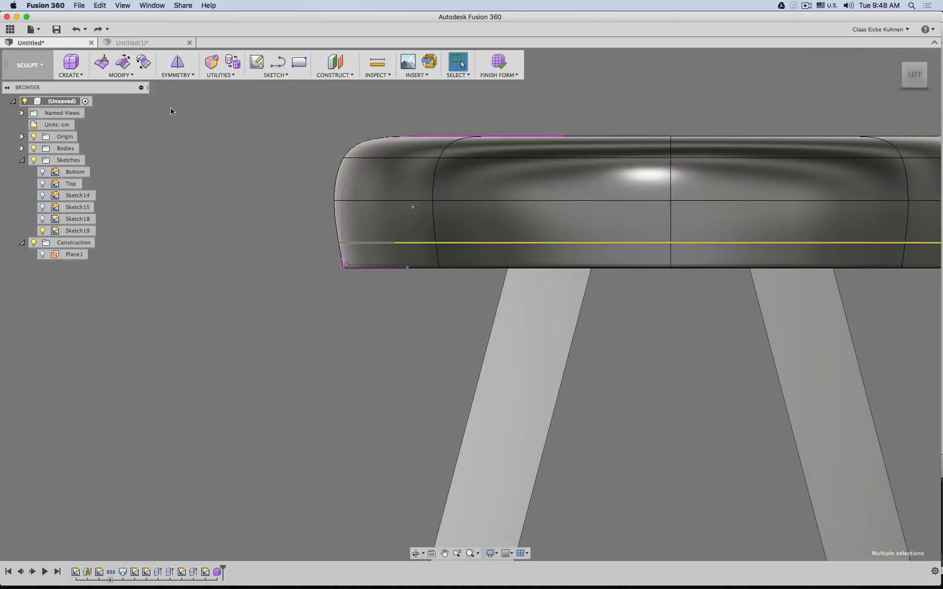
pyautogui.click(102, 62)
pyautogui.keyDown('shift'); pyautogui.moveTo(431, 193); pyautogui.dragTo(416, 257, button='middle'); pyautogui.keyUp('shift')
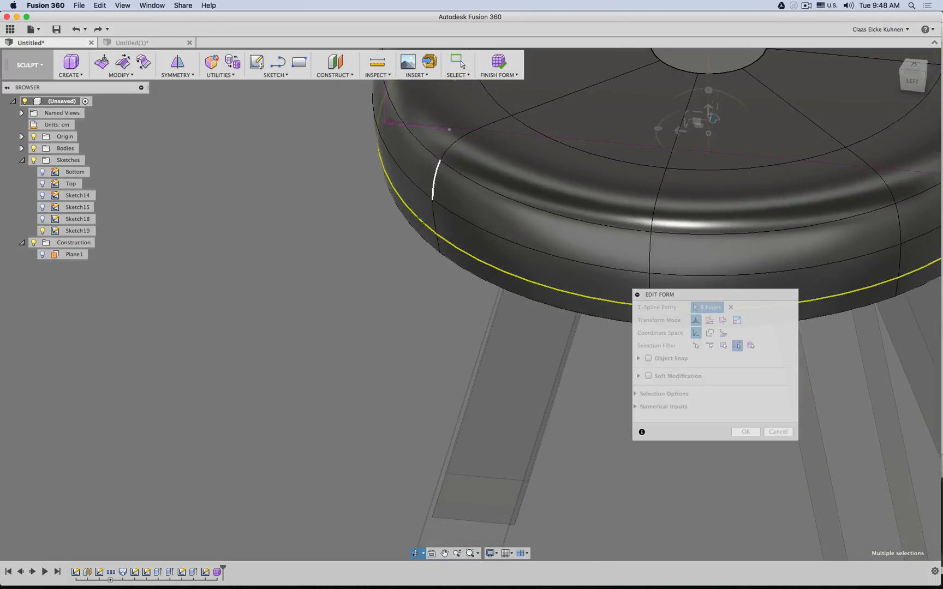
pyautogui.keyDown('shift'); pyautogui.moveTo(726, 164); pyautogui.dragTo(663, 181, button='middle'); pyautogui.keyUp('shift')
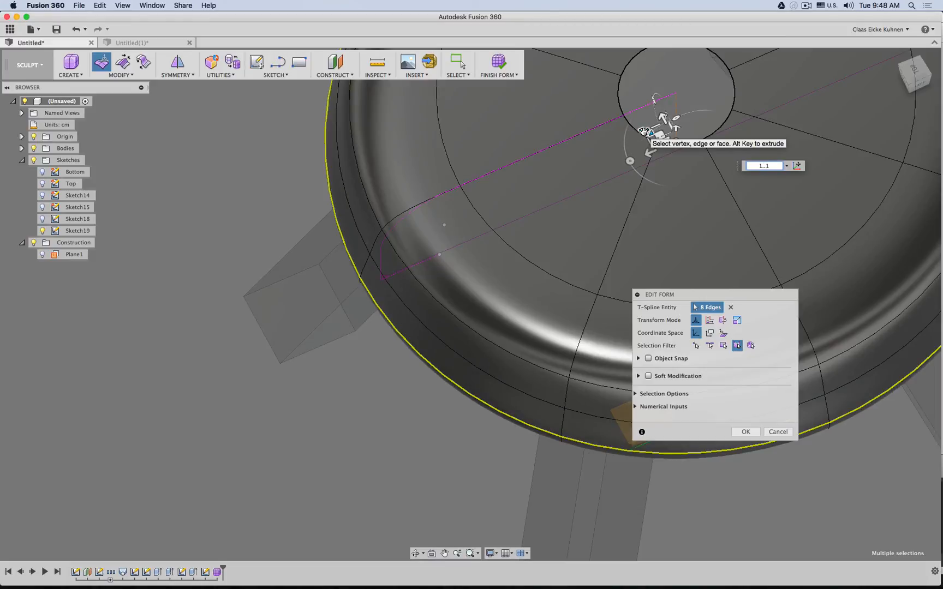
pyautogui.press('BackSpace')
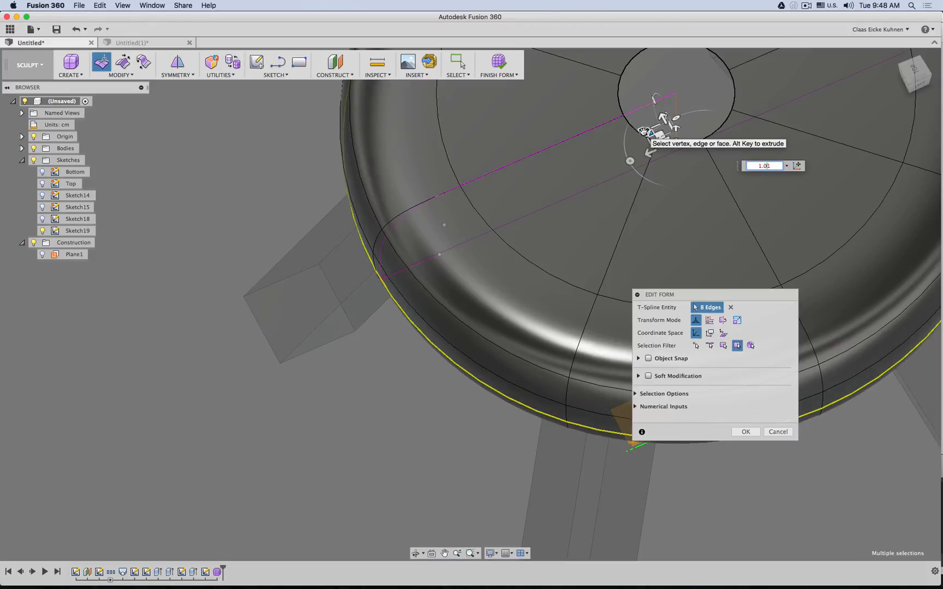
pyautogui.press('Return')
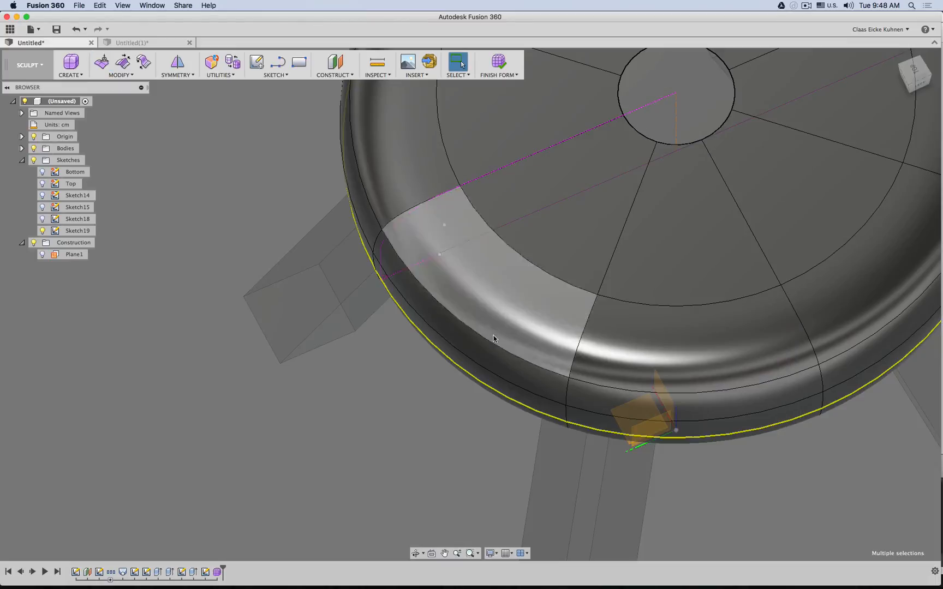
pyautogui.keyDown('shift'); pyautogui.moveTo(474, 356); pyautogui.dragTo(441, 295, button='middle'); pyautogui.keyUp('shift')
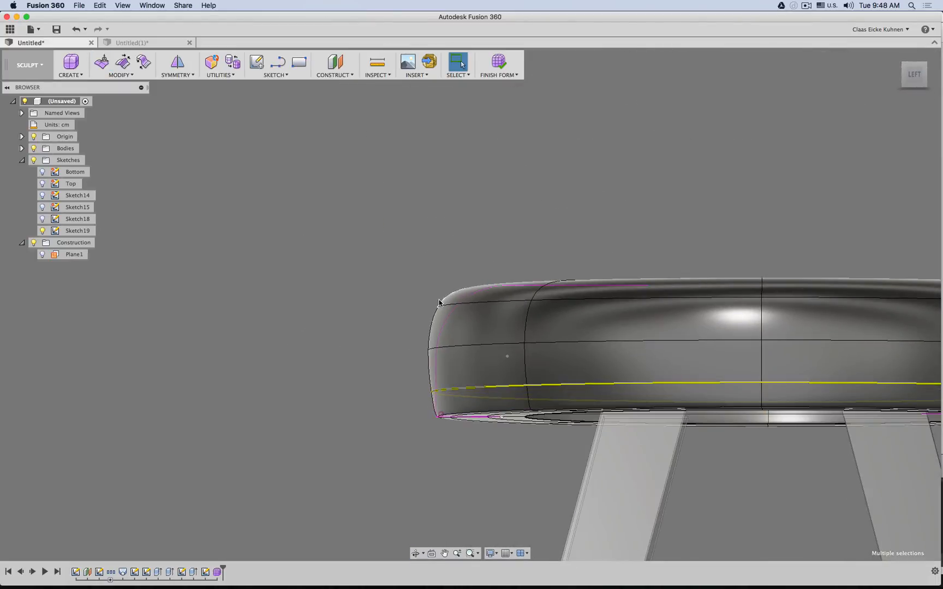
pyautogui.scroll(-3, 427, 446)
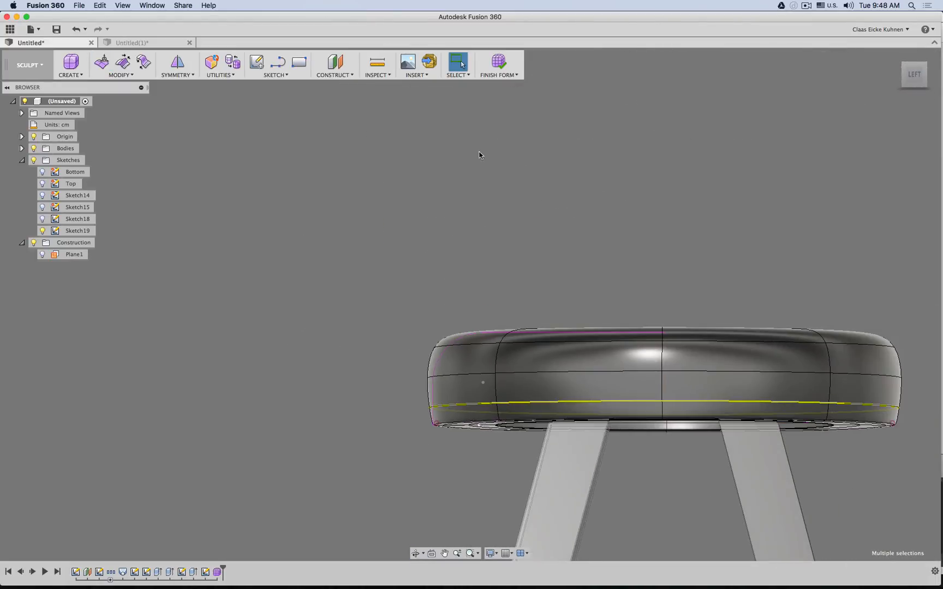
# Finish the seat form and inspect the open hole in the middle of its top.
pyautogui.keyDown('shift'); pyautogui.moveTo(536, 240); pyautogui.dragTo(572, 193, button='middle'); pyautogui.keyUp('shift')
pyautogui.click(600, 280)
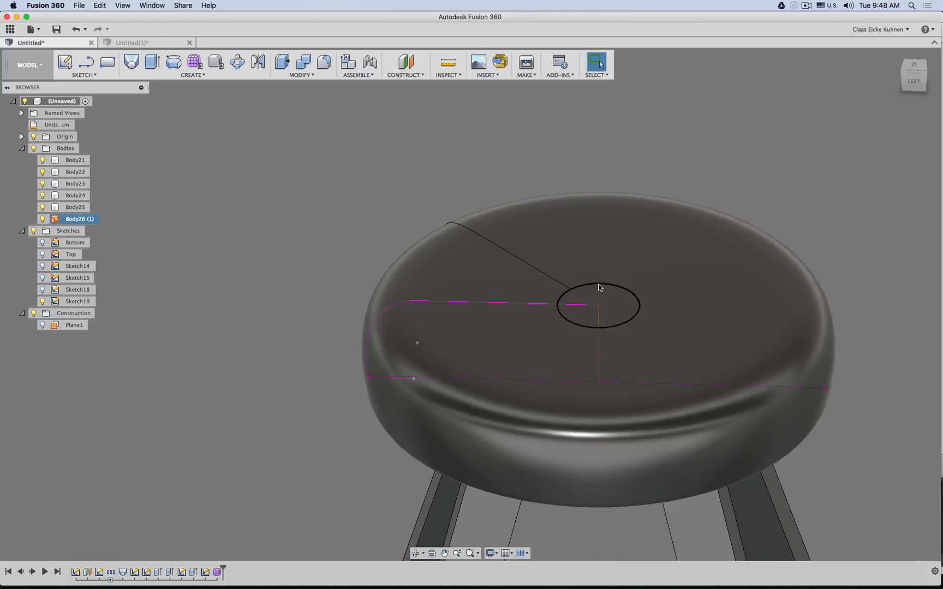
pyautogui.click(732, 192)
pyautogui.keyDown('shift'); pyautogui.moveTo(732, 192); pyautogui.dragTo(707, 170, button='middle'); pyautogui.keyUp('shift')
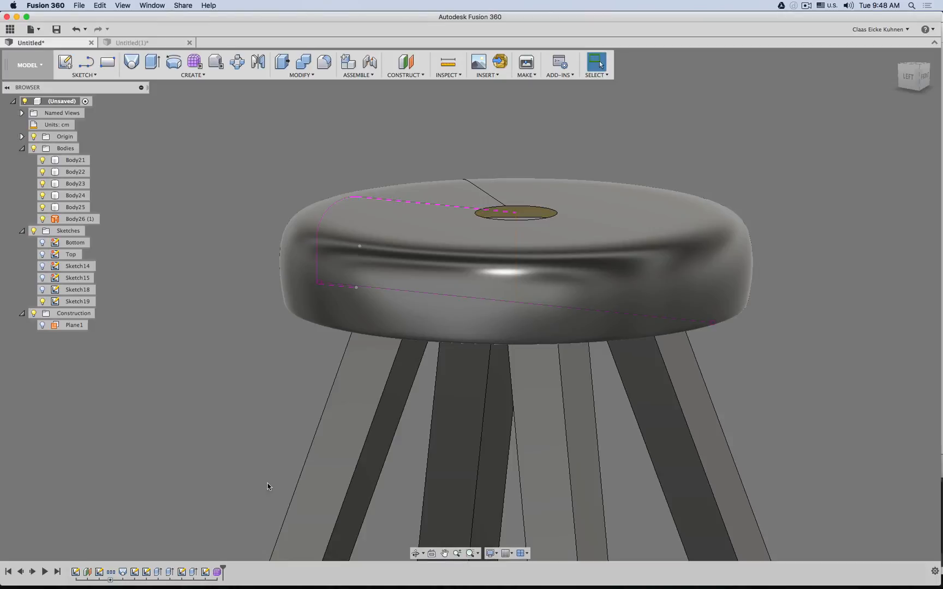
# Reopen the seat form and fill the hole in its top, trying the Collapse mode before applying Fill Star.
pyautogui.doubleClick(218, 572)
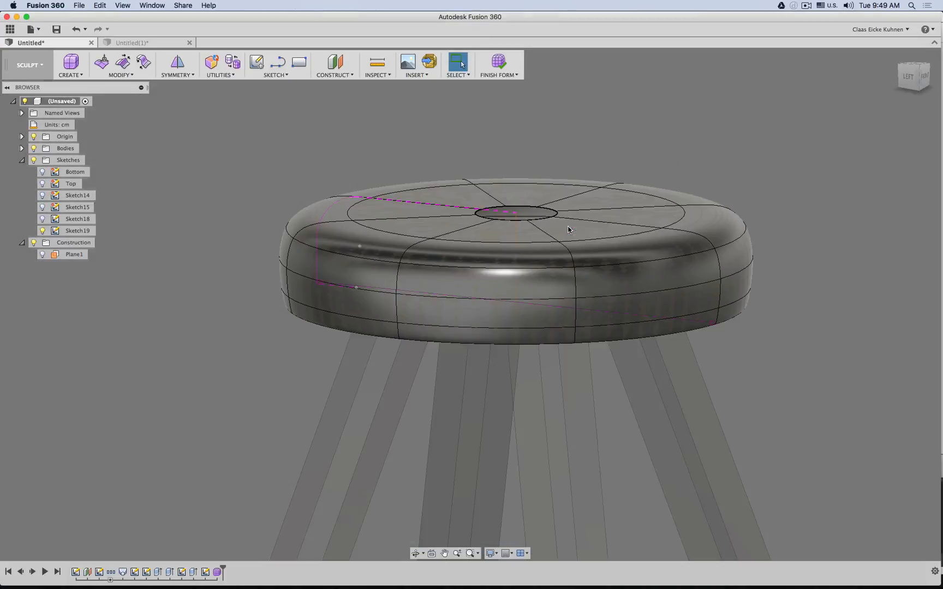
pyautogui.click(911, 78)
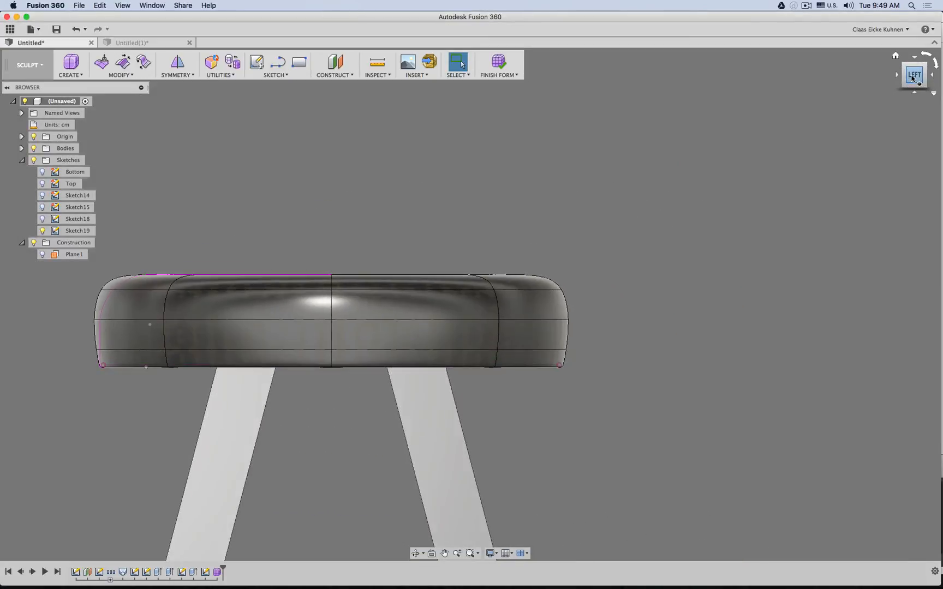
pyautogui.moveTo(910, 76); pyautogui.dragTo(907, 85)
pyautogui.moveTo(551, 151); pyautogui.dragTo(609, 178, button='middle')
pyautogui.click(126, 76)
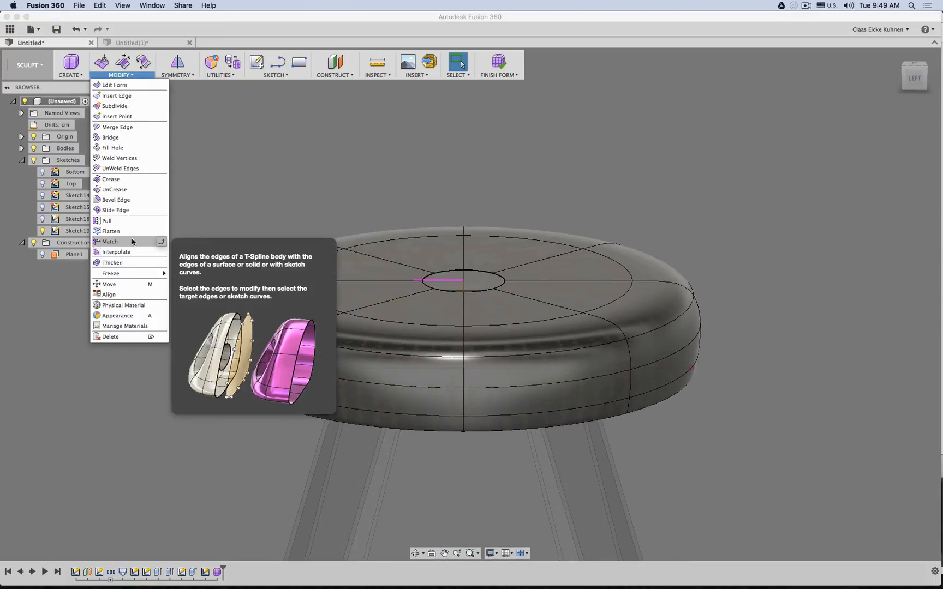
pyautogui.click(136, 148)
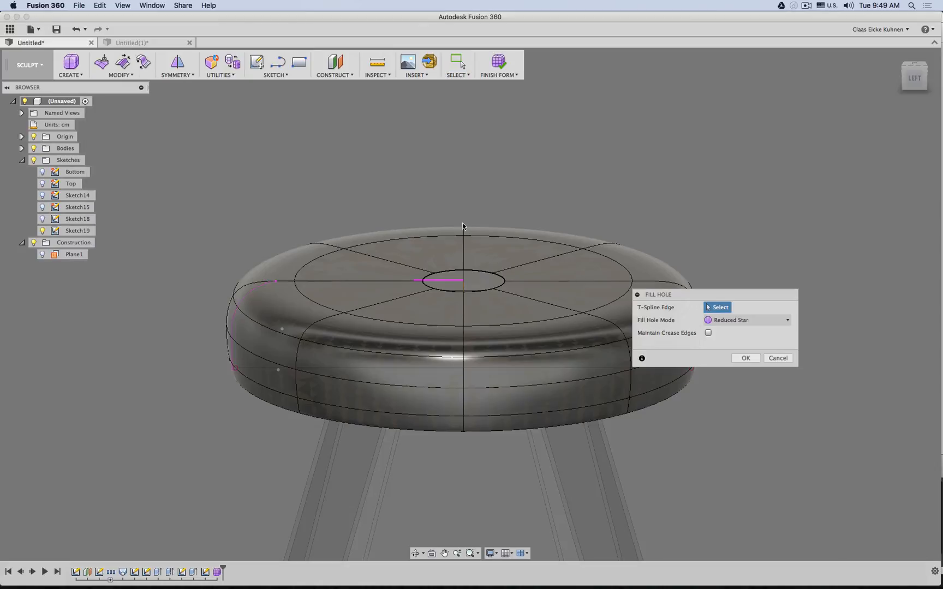
pyautogui.click(474, 272)
pyautogui.click(761, 321)
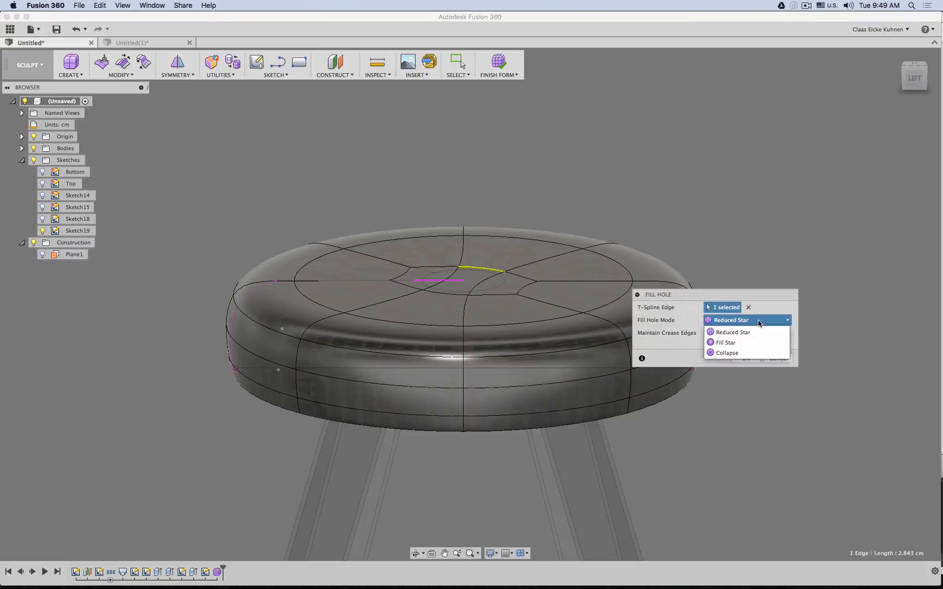
pyautogui.click(752, 352)
pyautogui.click(741, 322)
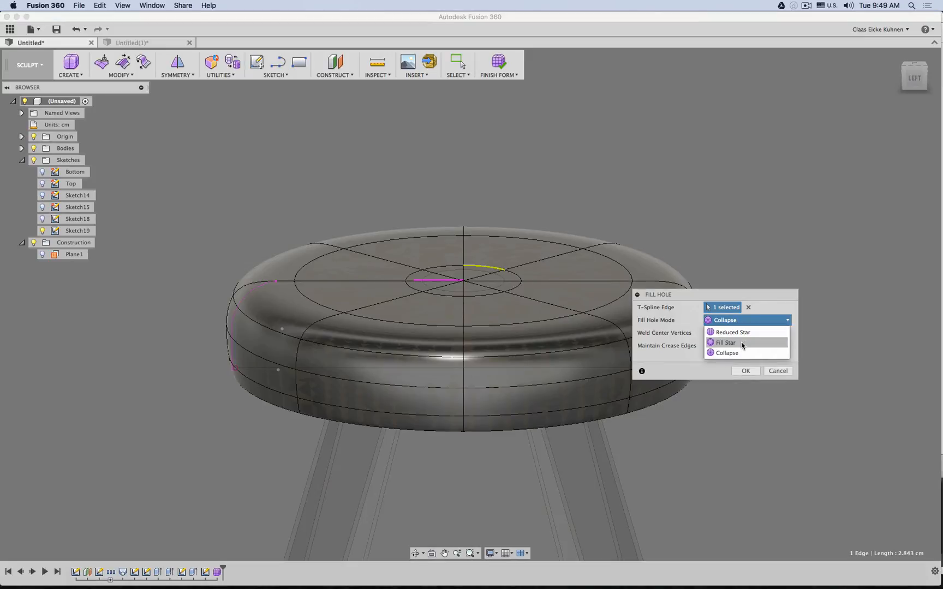
pyautogui.click(731, 343)
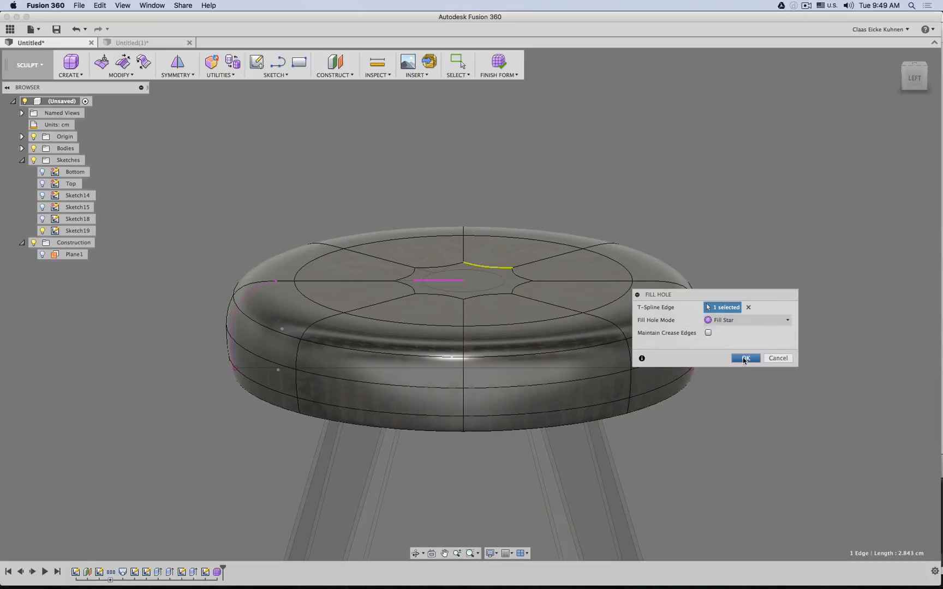
pyautogui.click(745, 359)
# Finish the form and examine the star-filled centre of the seat from above and from the side.
pyautogui.click(498, 61)
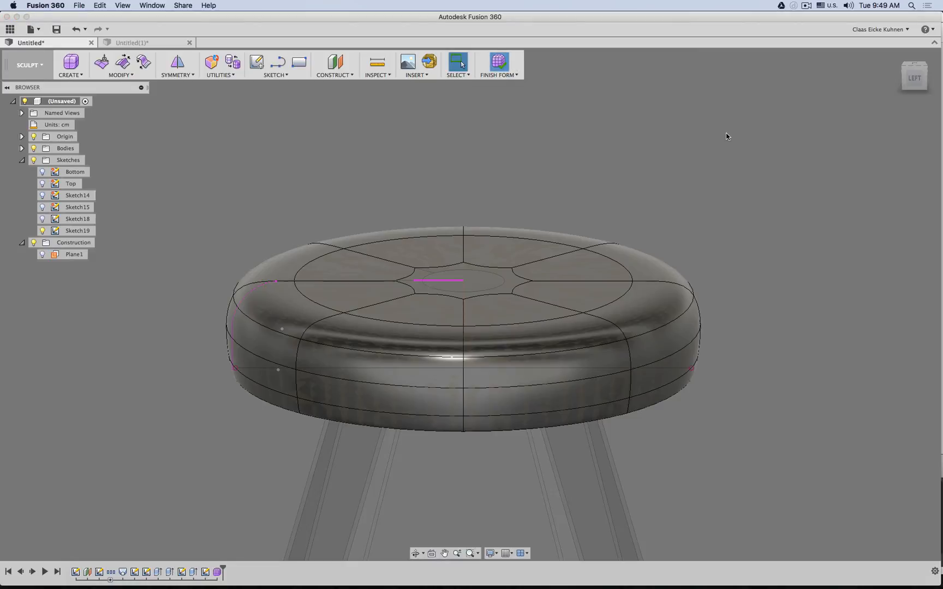
pyautogui.keyDown('shift'); pyautogui.moveTo(631, 158); pyautogui.dragTo(613, 203, button='middle'); pyautogui.keyUp('shift')
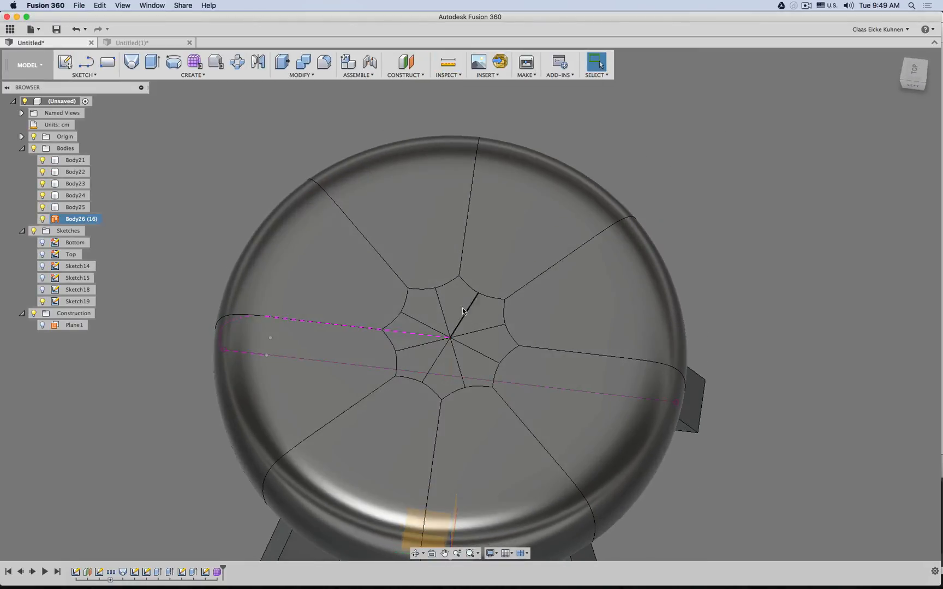
pyautogui.keyDown('shift'); pyautogui.moveTo(715, 304); pyautogui.dragTo(800, 310, button='middle'); pyautogui.keyUp('shift')
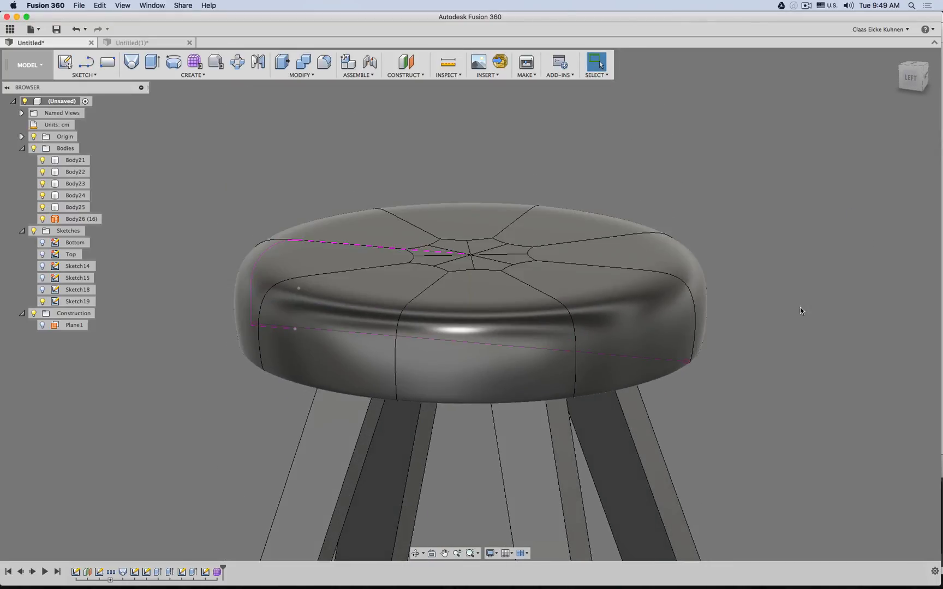
# Undo the star fill and return to the finished seat form with the open top hole.
pyautogui.press('super+z')
pyautogui.press('super+z')
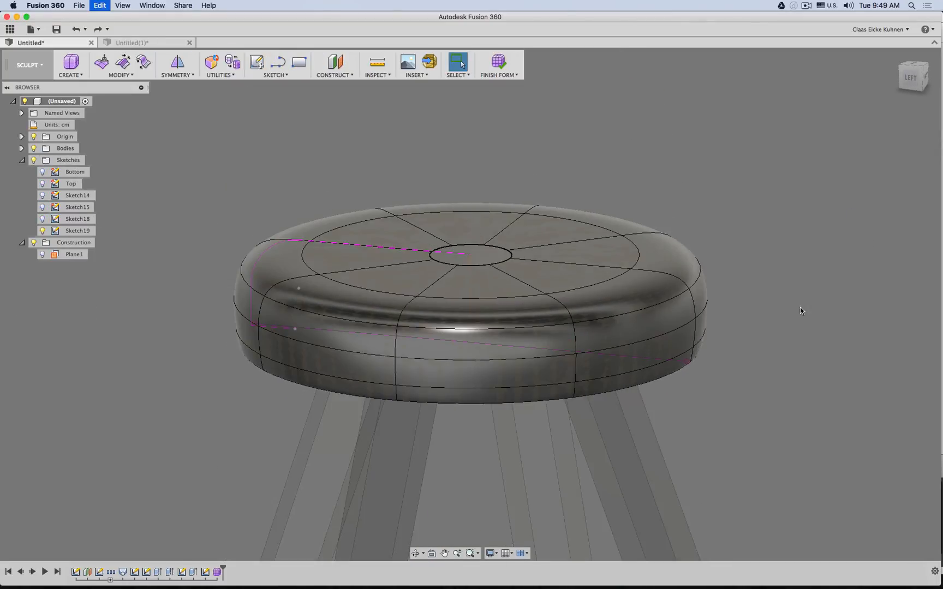
pyautogui.press('super+y')
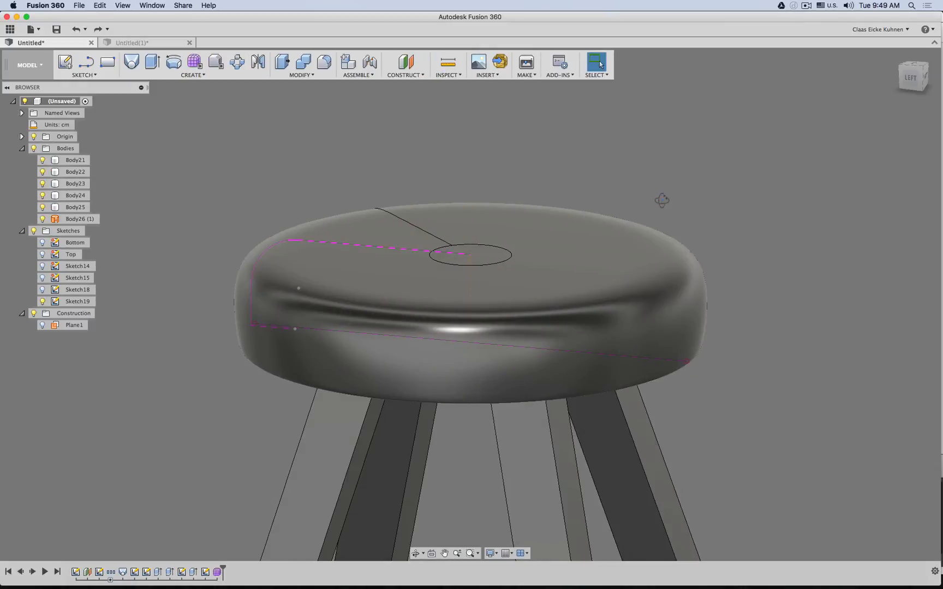
# In the Patch workspace, close the seat's top hole with a Tangent-continuity patch as a new body.
pyautogui.keyDown('shift'); pyautogui.moveTo(662, 200); pyautogui.dragTo(703, 193, button='middle'); pyautogui.keyUp('shift')
pyautogui.click(30, 65)
pyautogui.click(22, 102)
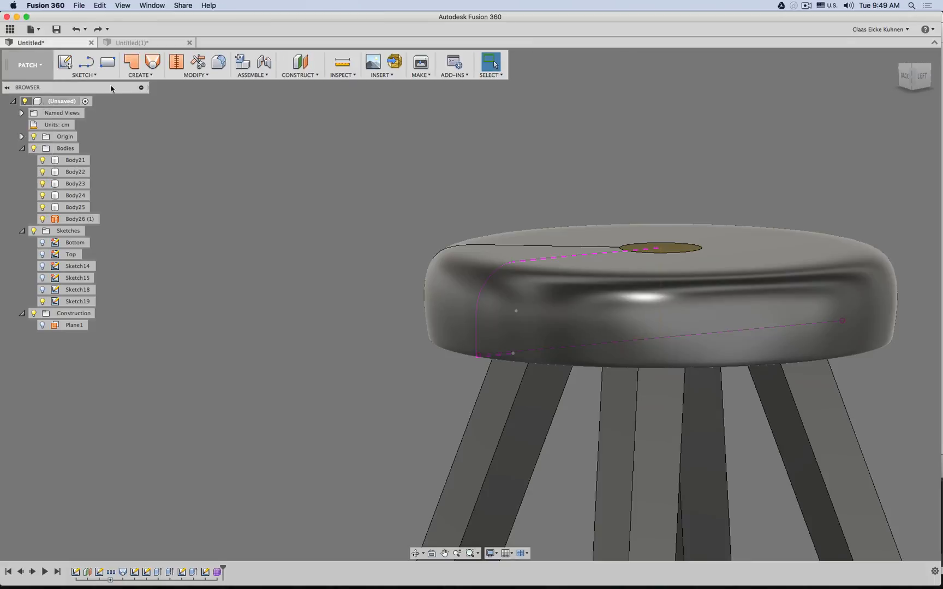
pyautogui.click(134, 67)
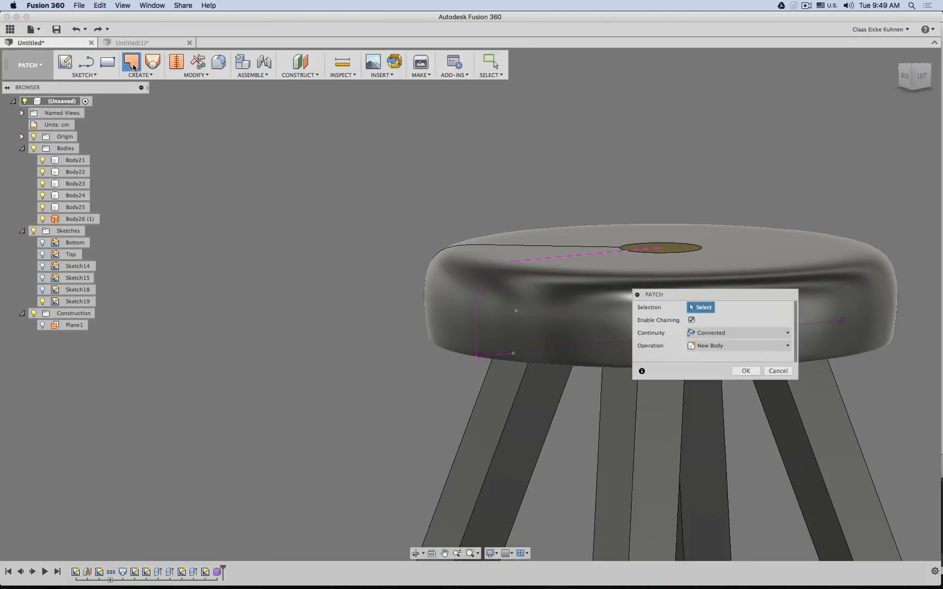
pyautogui.click(687, 248)
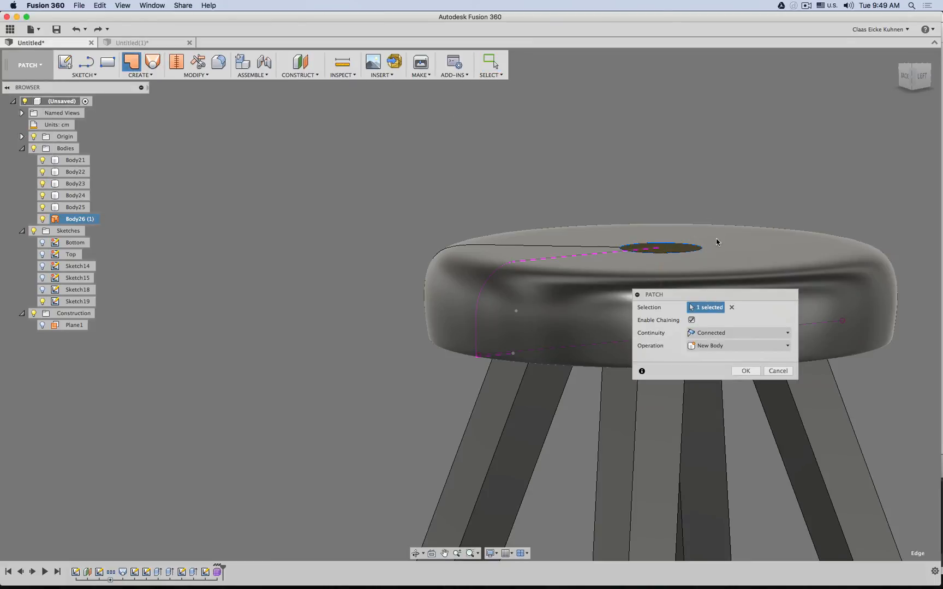
pyautogui.click(745, 371)
pyautogui.click(737, 333)
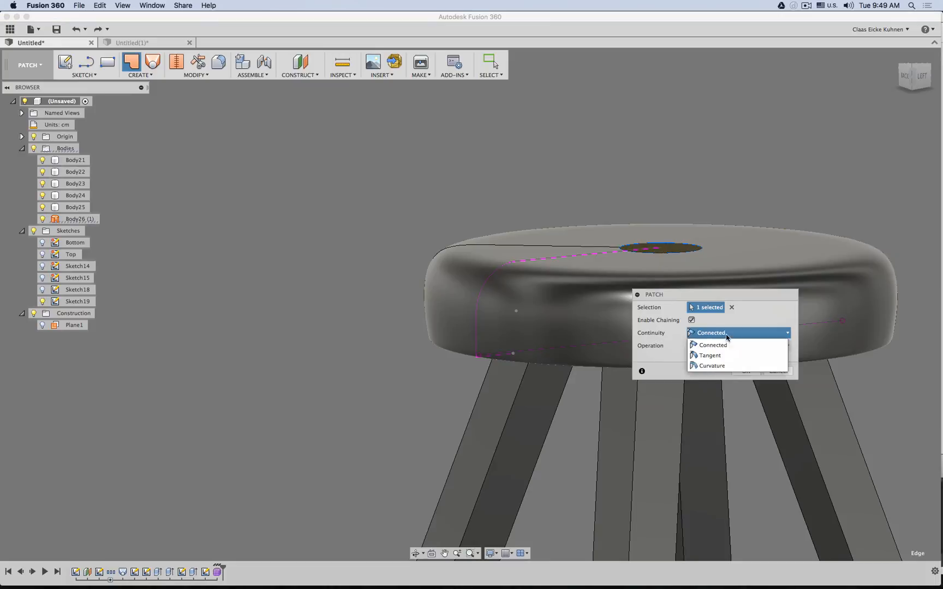
pyautogui.click(733, 354)
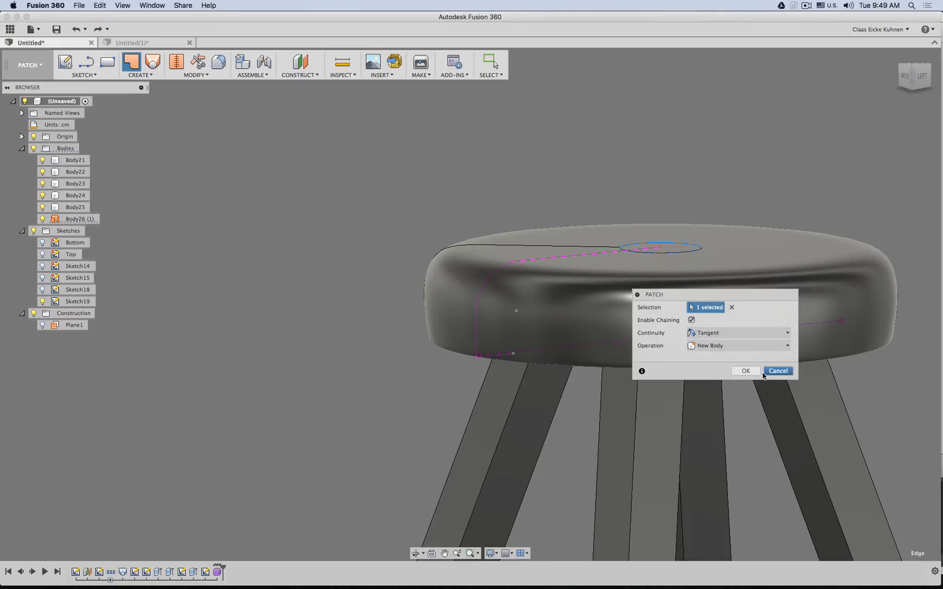
pyautogui.click(745, 372)
# Stitch the seat surface and the top patch together with a tolerance of 0.10 cm.
pyautogui.keyDown('shift'); pyautogui.moveTo(754, 175); pyautogui.dragTo(702, 221, button='middle'); pyautogui.keyUp('shift')
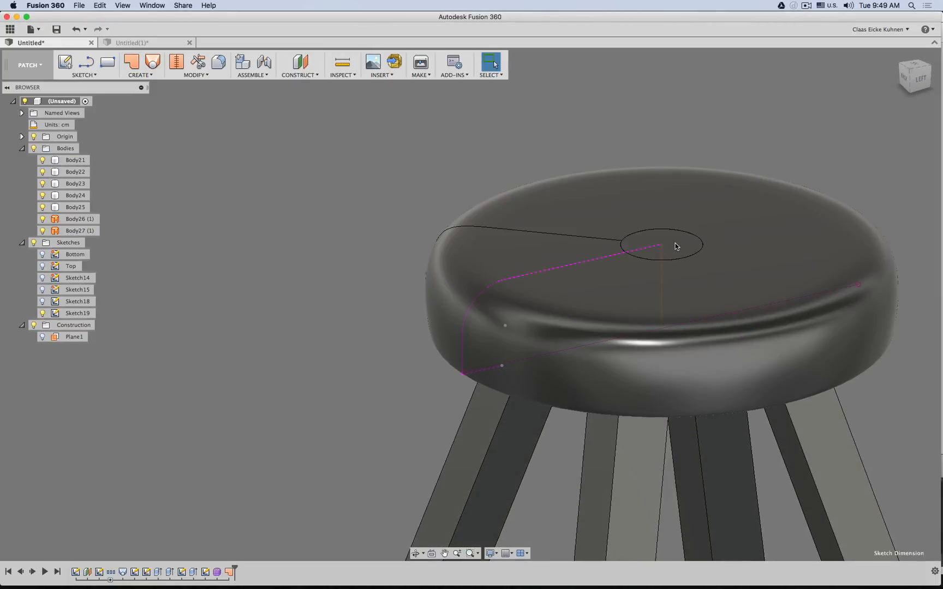
pyautogui.click(716, 196)
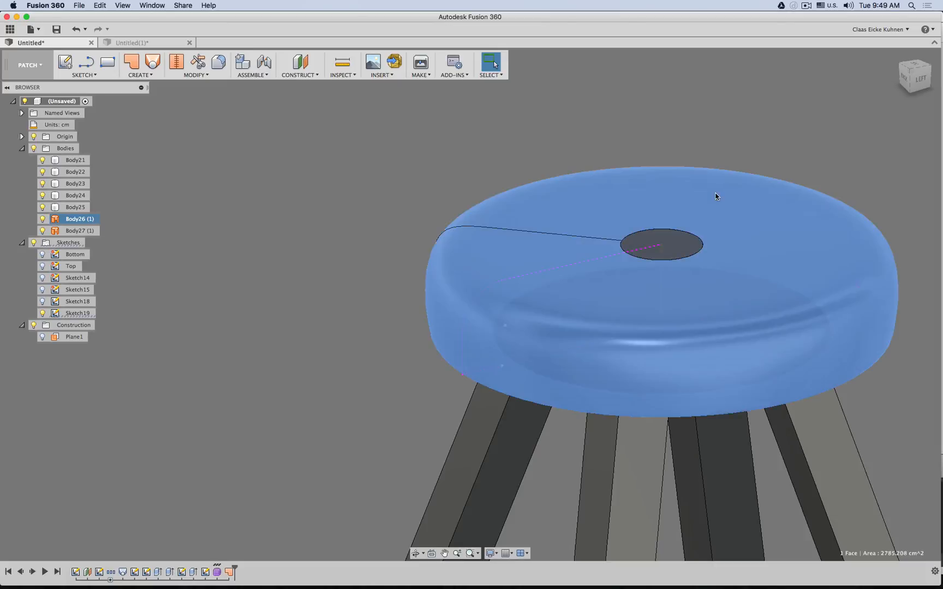
pyautogui.click(176, 62)
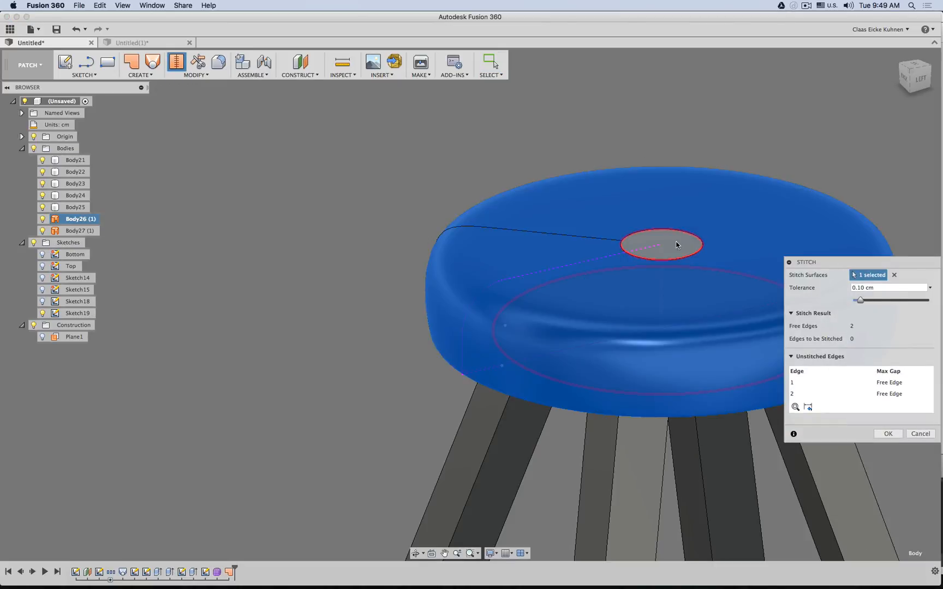
pyautogui.click(668, 243)
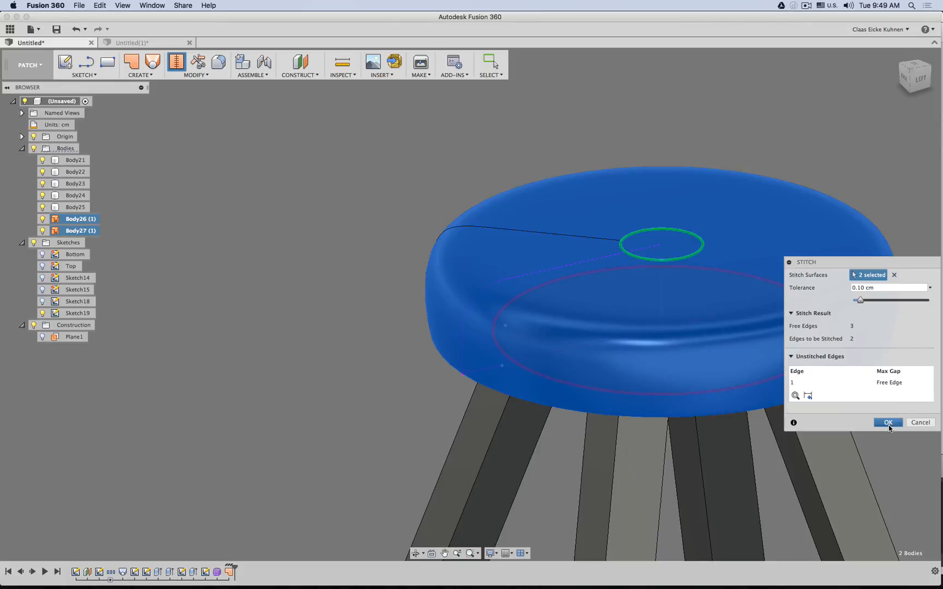
pyautogui.click(888, 425)
pyautogui.keyDown('shift'); pyautogui.moveTo(261, 316); pyautogui.dragTo(326, 294, button='middle'); pyautogui.keyUp('shift')
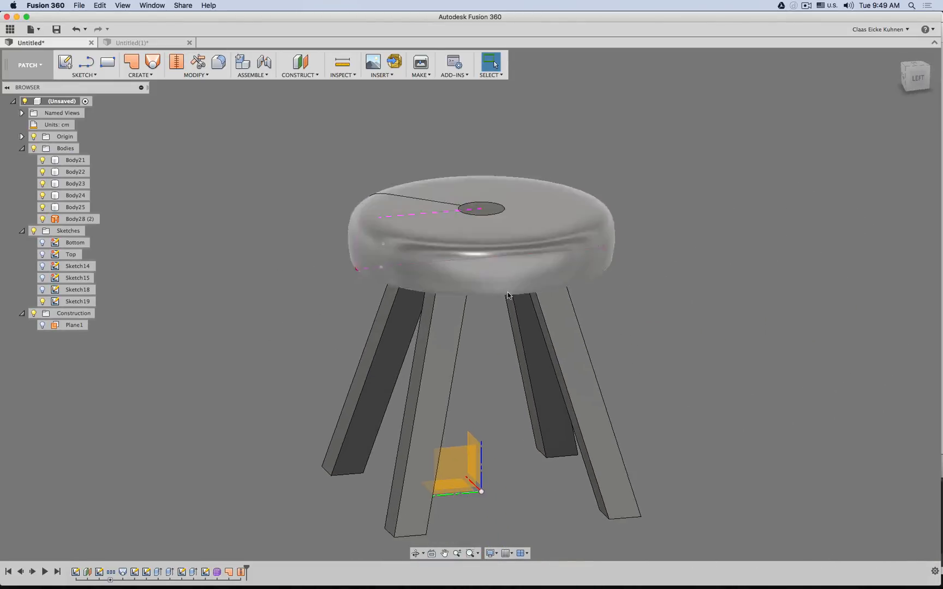
# Set the offset plane that drives the stool's height to 60 cm and select the sculpted seat body to check its position.
pyautogui.keyDown('shift'); pyautogui.moveTo(507, 295); pyautogui.dragTo(599, 311, button='middle'); pyautogui.keyUp('shift')
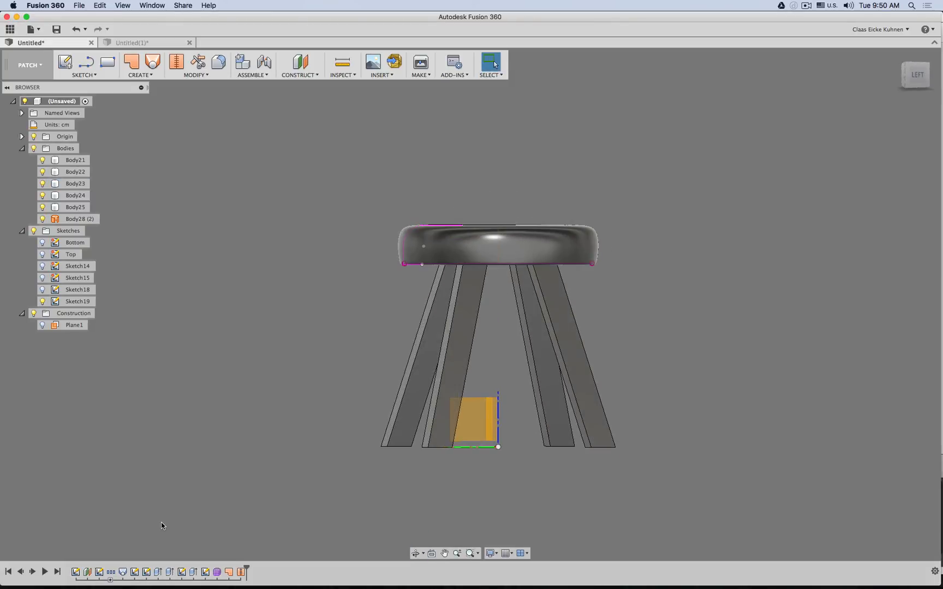
pyautogui.doubleClick(88, 572)
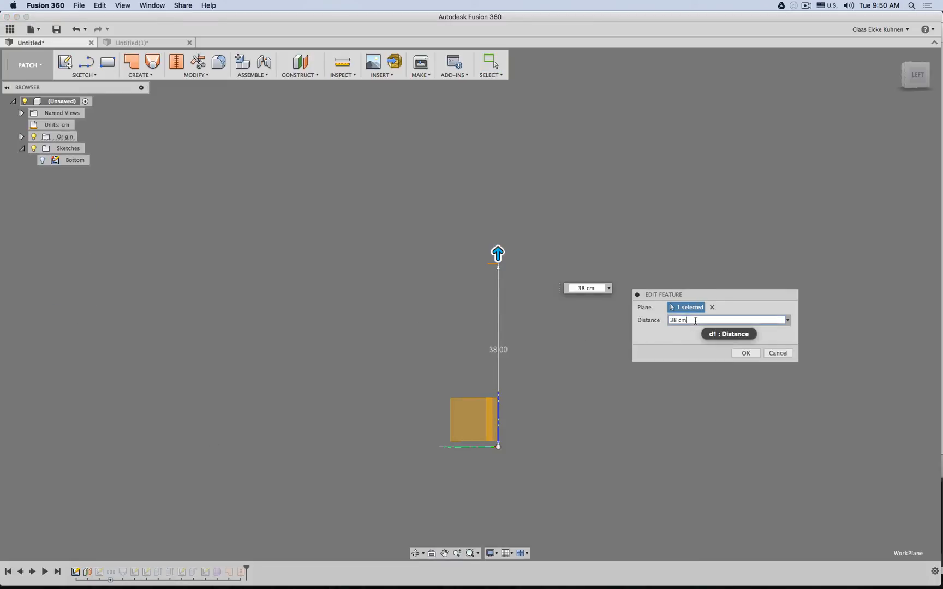
pyautogui.doubleClick(696, 321)
pyautogui.write('60')
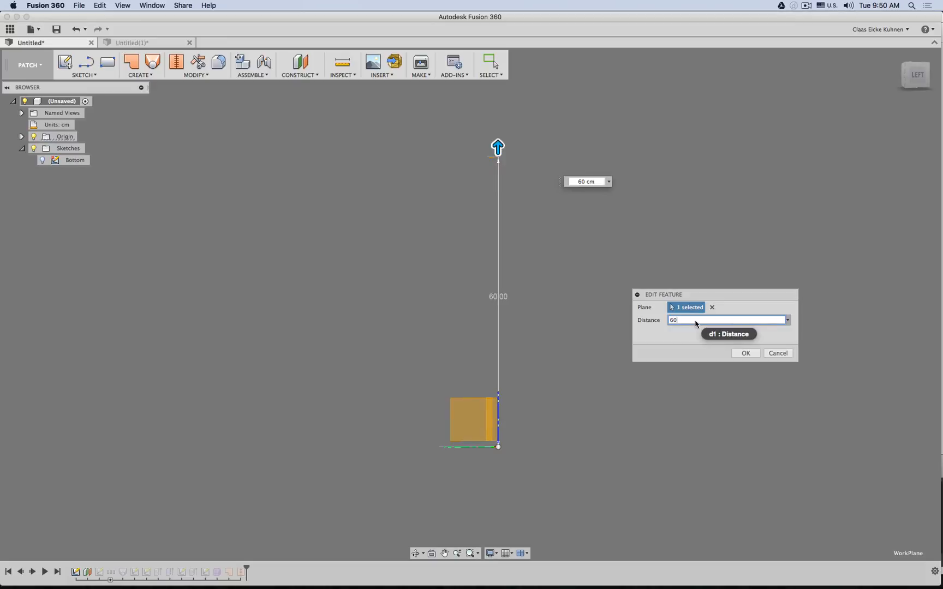
pyautogui.press('Return')
pyautogui.click(497, 246)
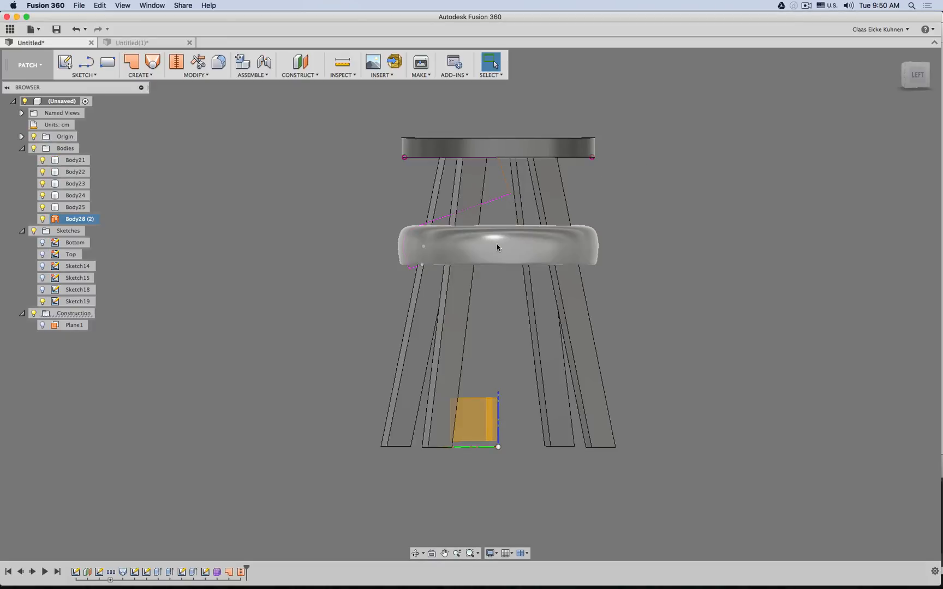